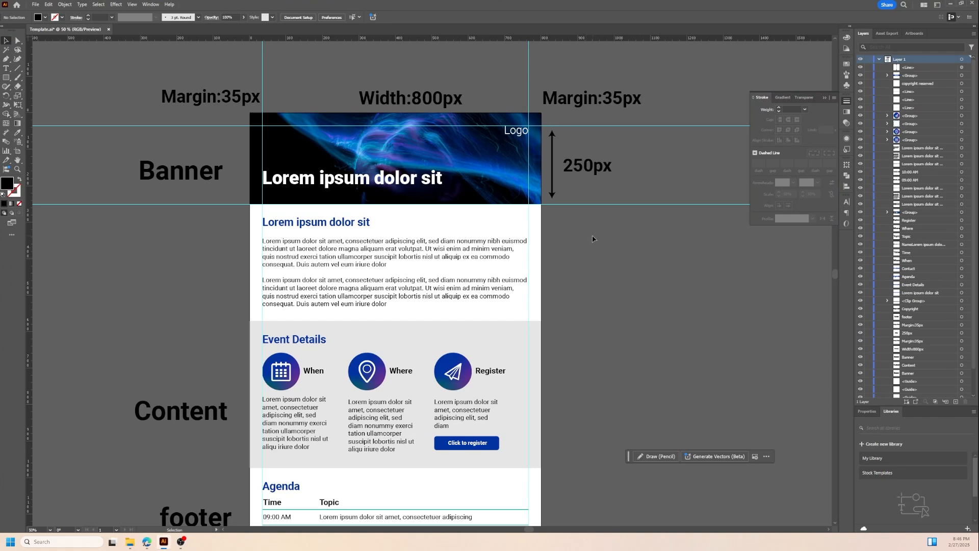
Examine the email template design from banner to copyright footer, including its marked width, margins and banner height
scroll(592, 239, down, 1)
scroll(592, 238, down, 3)
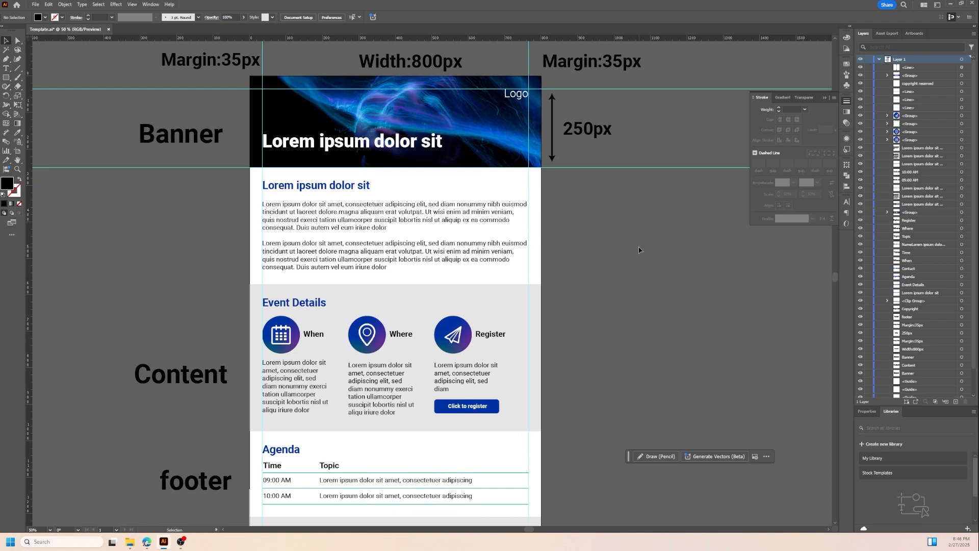
scroll(640, 250, down, 3)
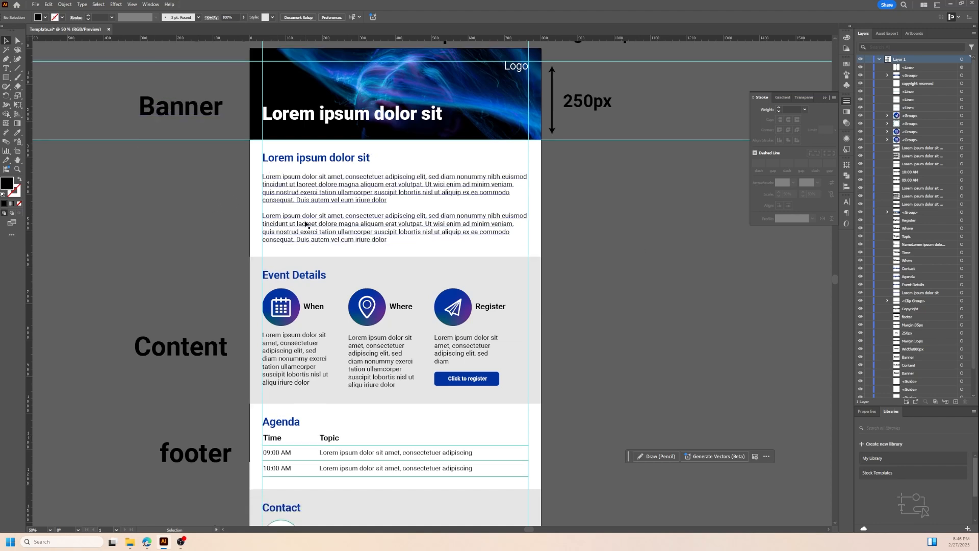
scroll(309, 227, down, 4)
scroll(214, 280, down, 5)
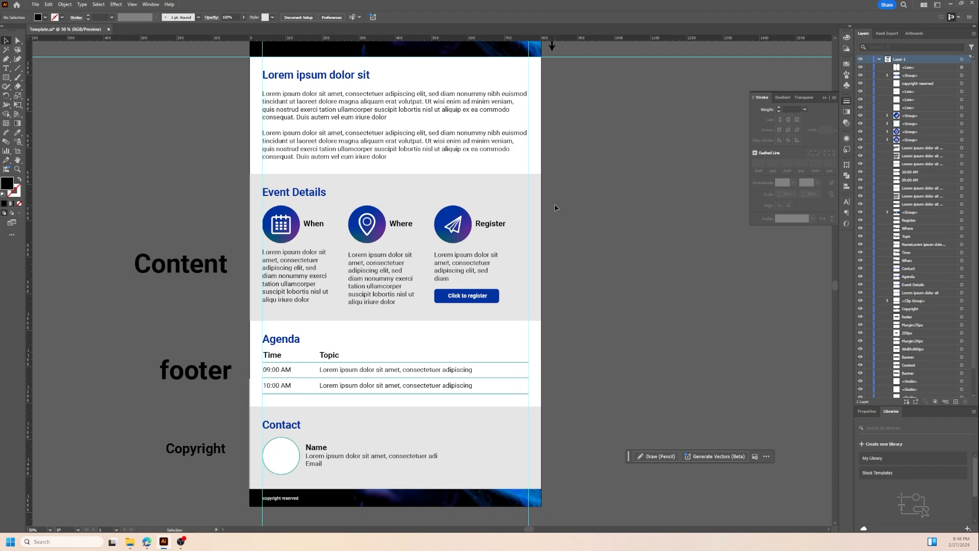
scroll(555, 208, up, 5)
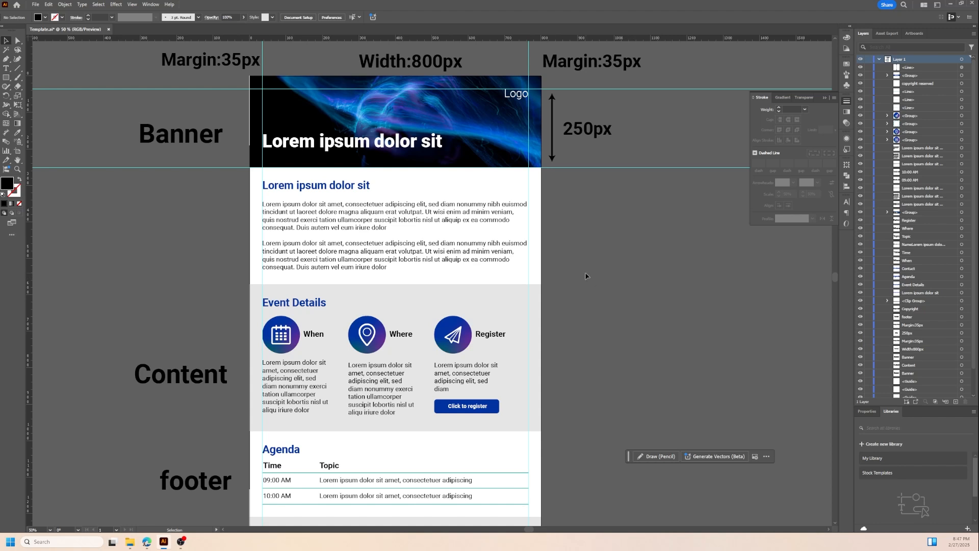
scroll(585, 275, up, 1)
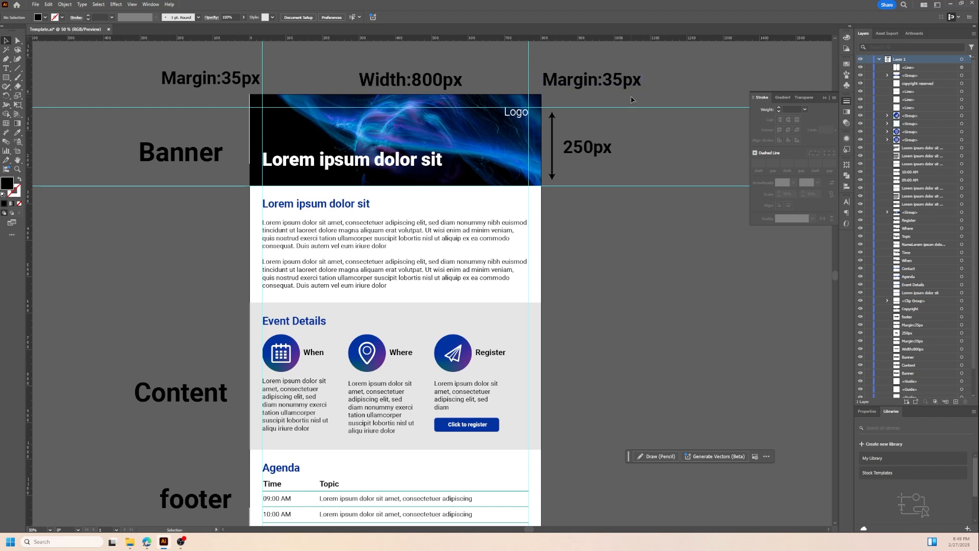
scroll(632, 105, down, 1)
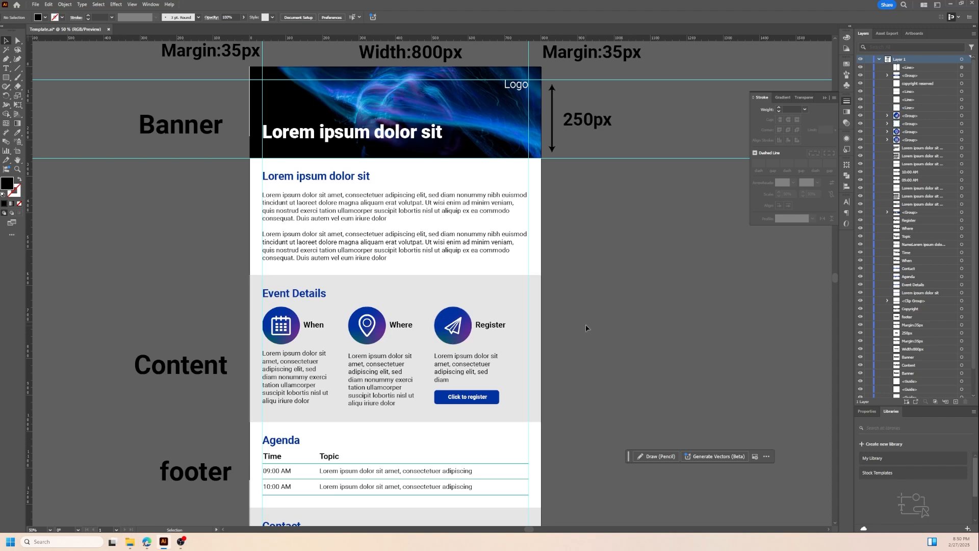
scroll(594, 324, down, 2)
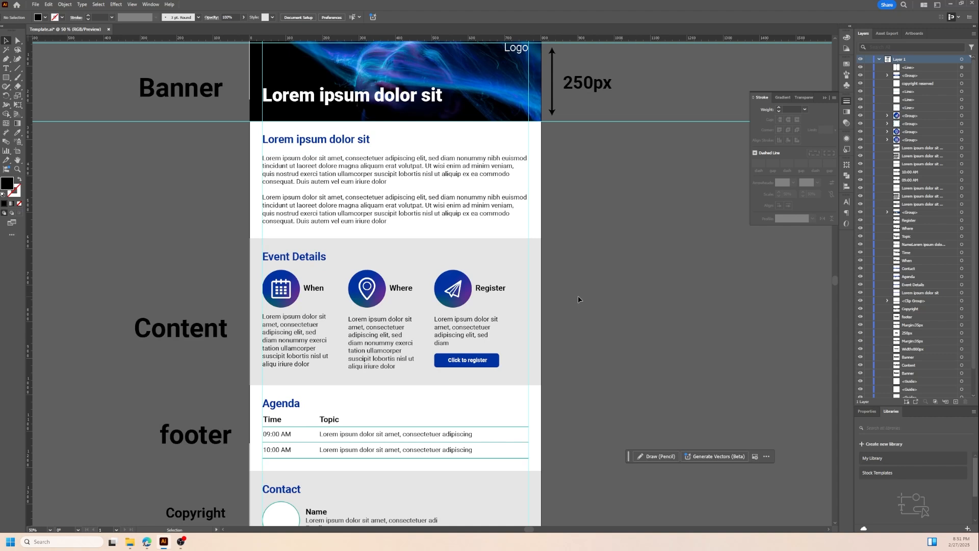
scroll(582, 301, down, 1)
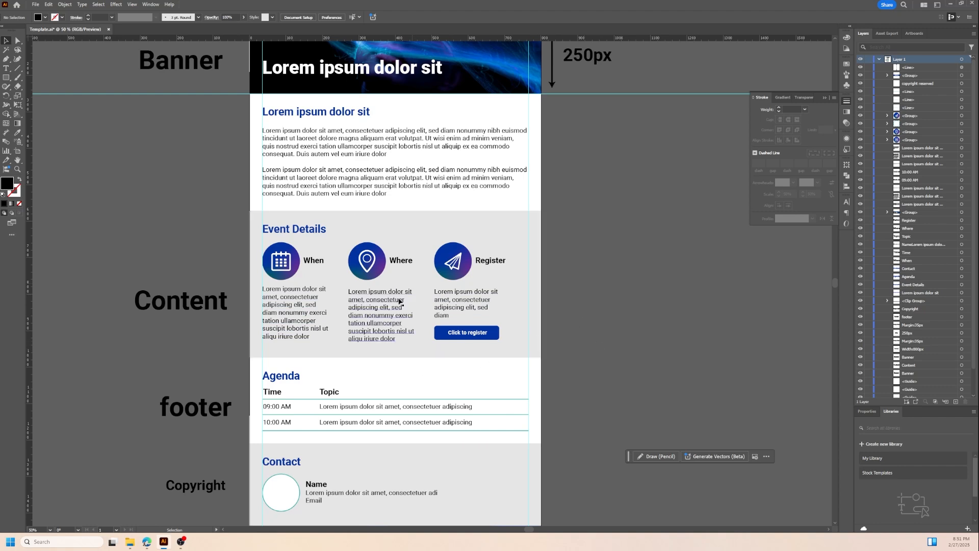
scroll(288, 464, down, 3)
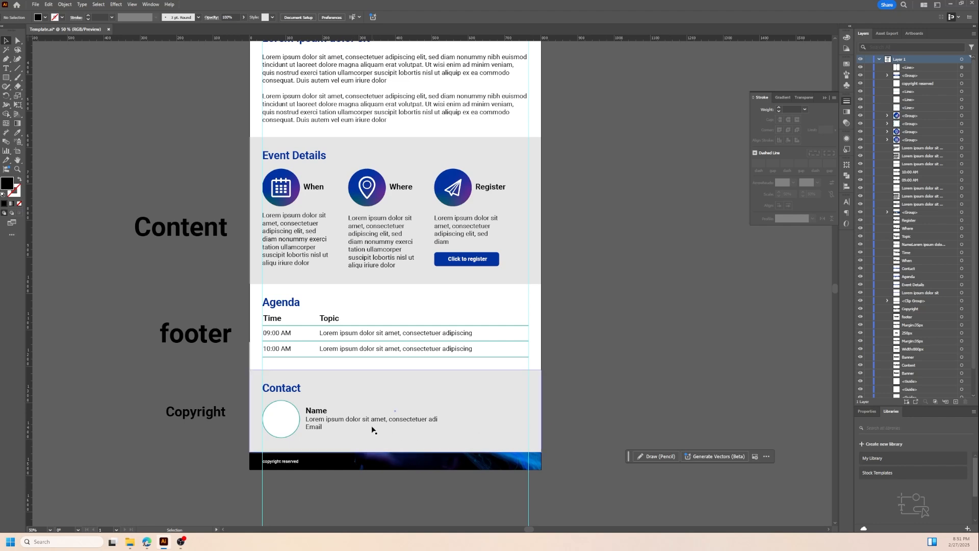
scroll(606, 310, up, 5)
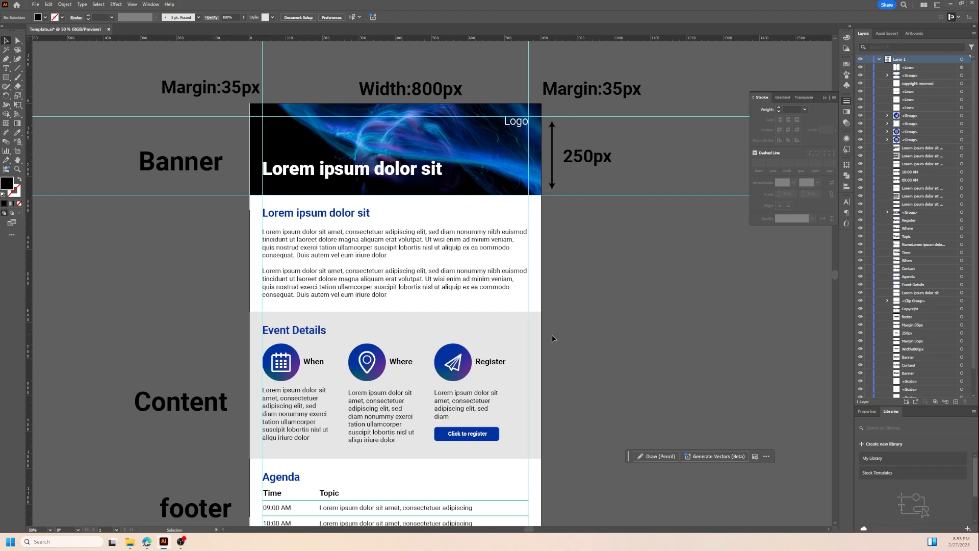
Switch to Outlook and start a new email message with the cursor in its empty body
click(88, 542)
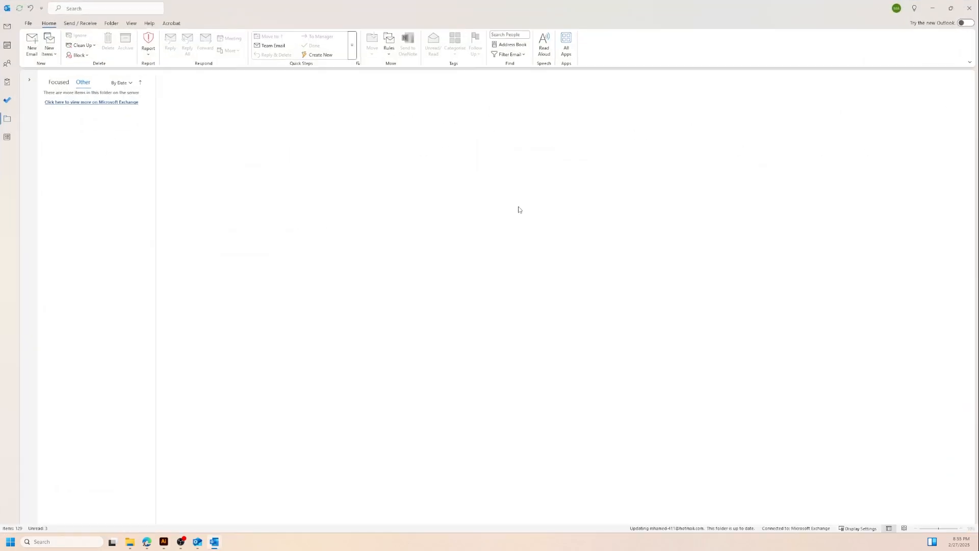
click(33, 49)
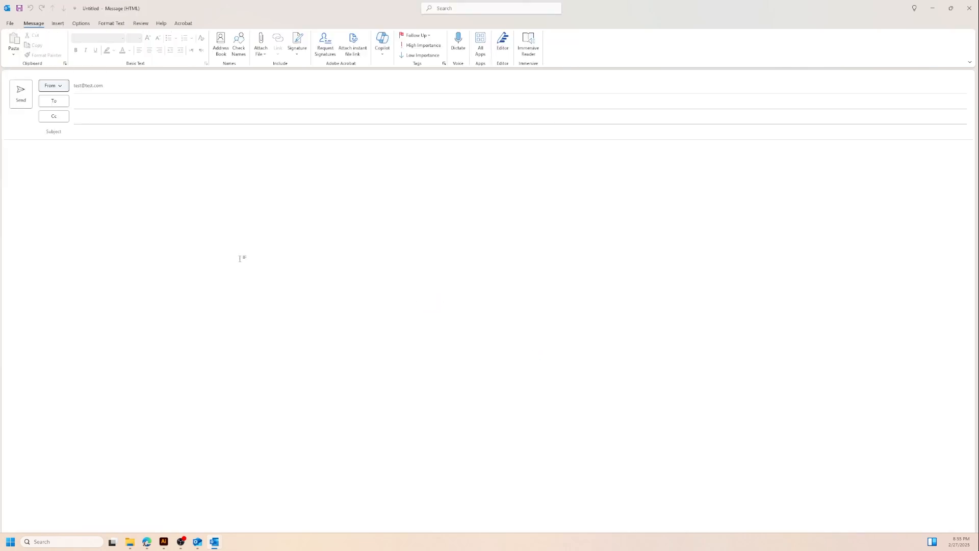
click(36, 152)
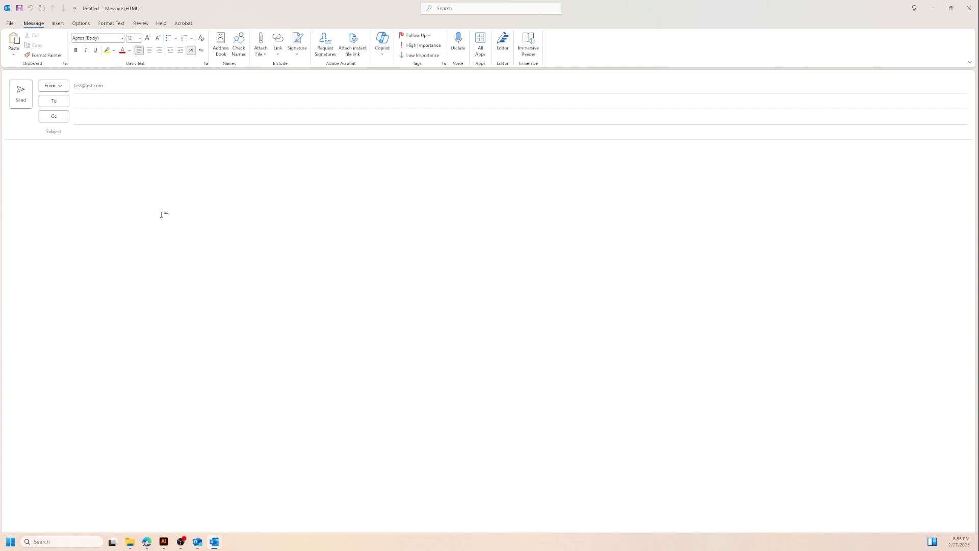
Set the message's page colour to light grey, the second shade below white in the theme colours
click(80, 23)
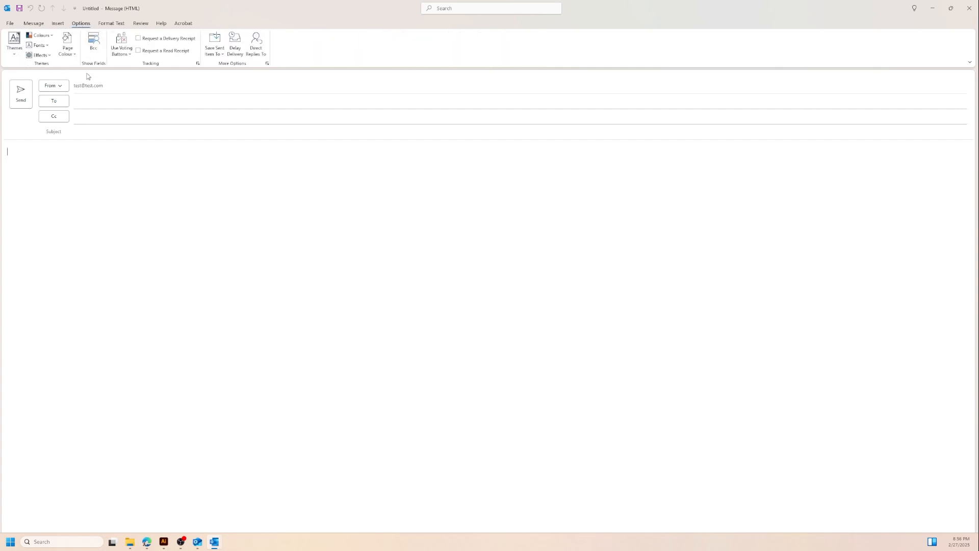
click(72, 56)
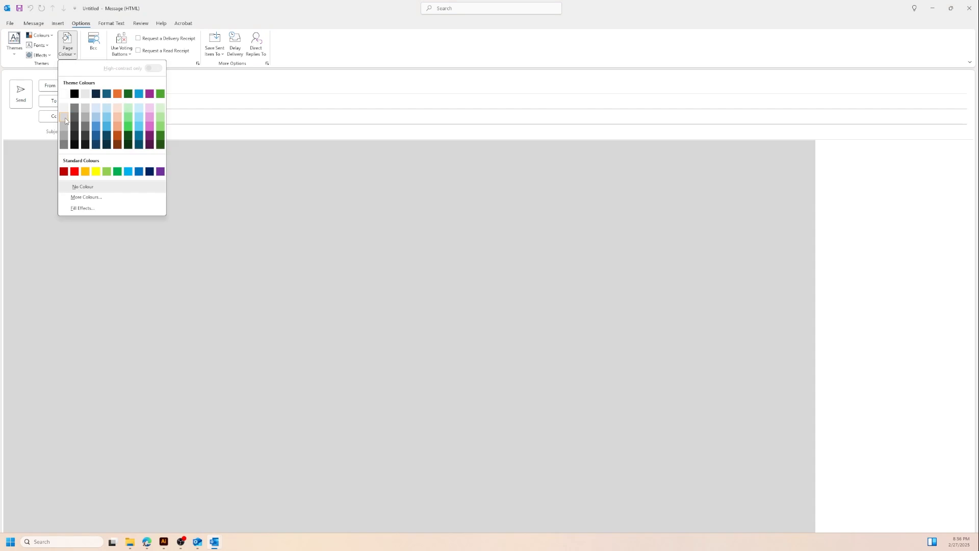
click(64, 118)
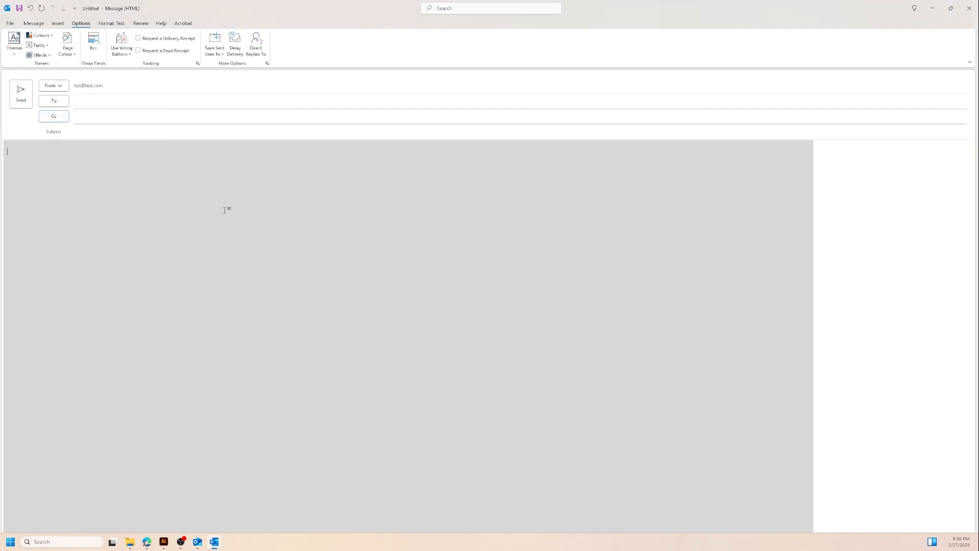
Insert a 1x1 table into the message body
click(58, 23)
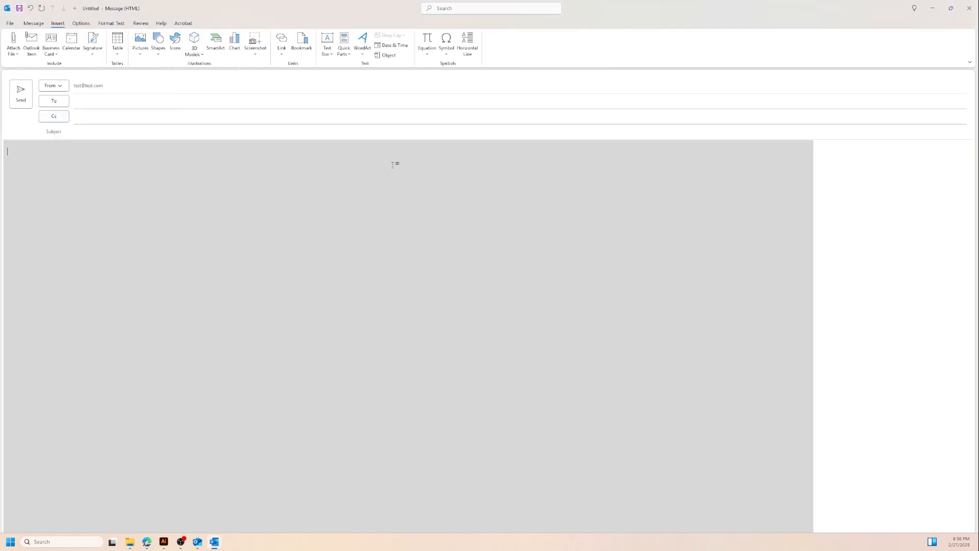
click(117, 43)
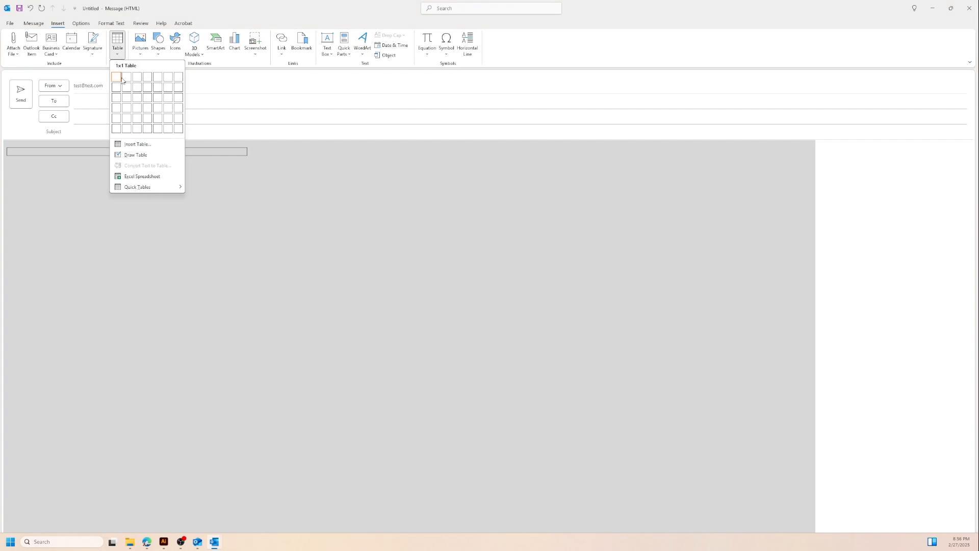
click(120, 81)
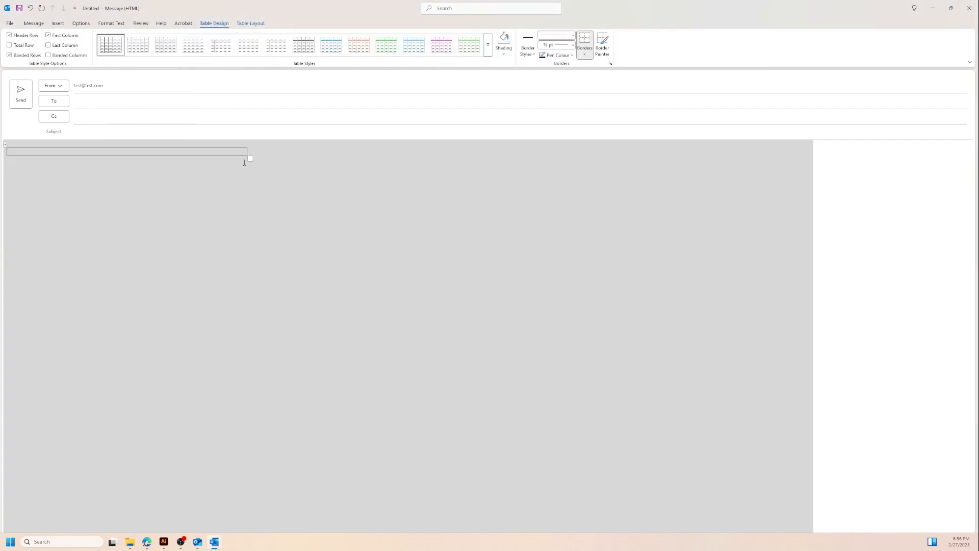
Set the whole table's preferred width to 100 per cent
click(6, 146)
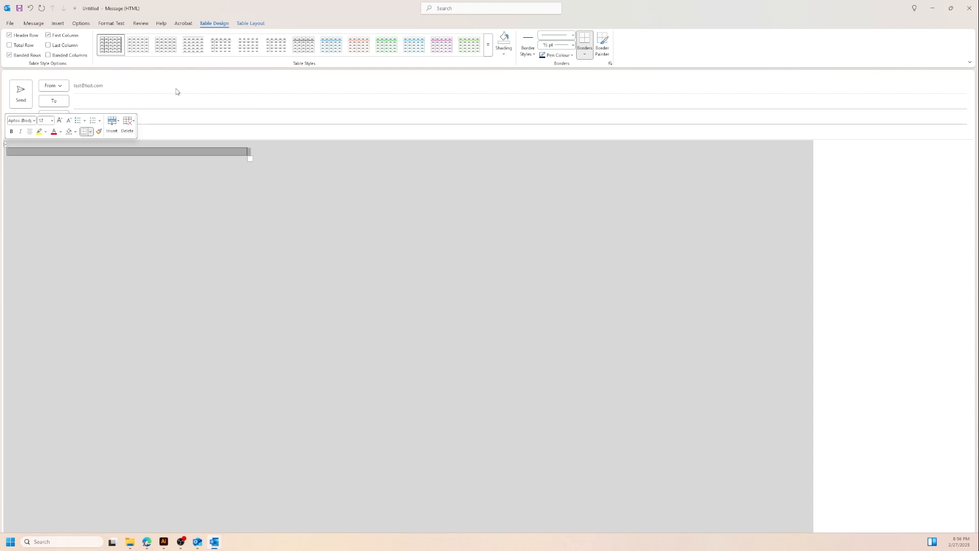
click(251, 23)
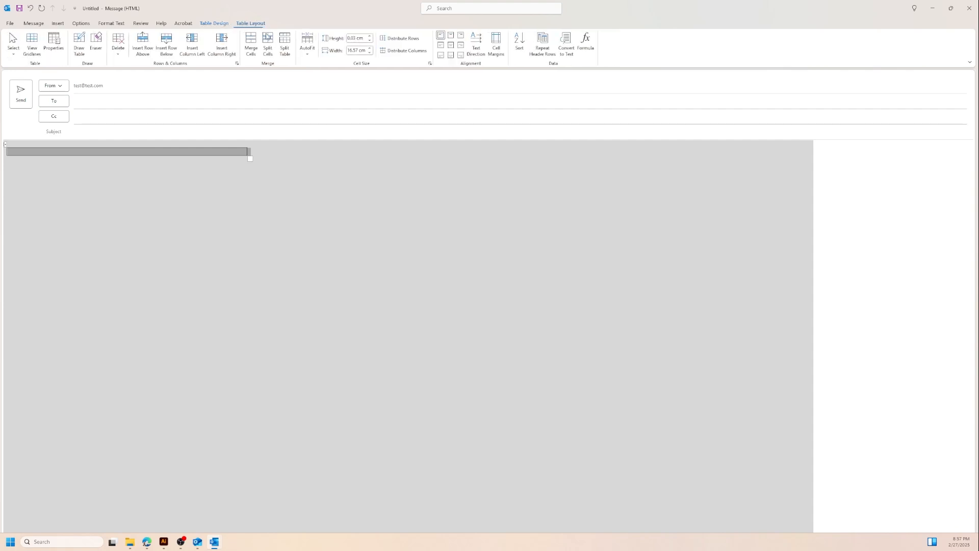
click(55, 49)
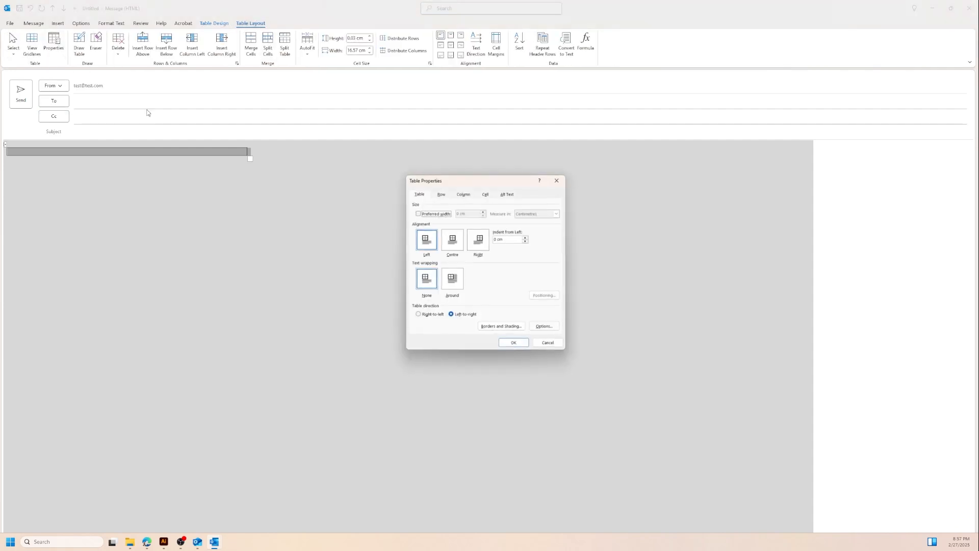
click(420, 214)
drag(468, 213, 453, 215)
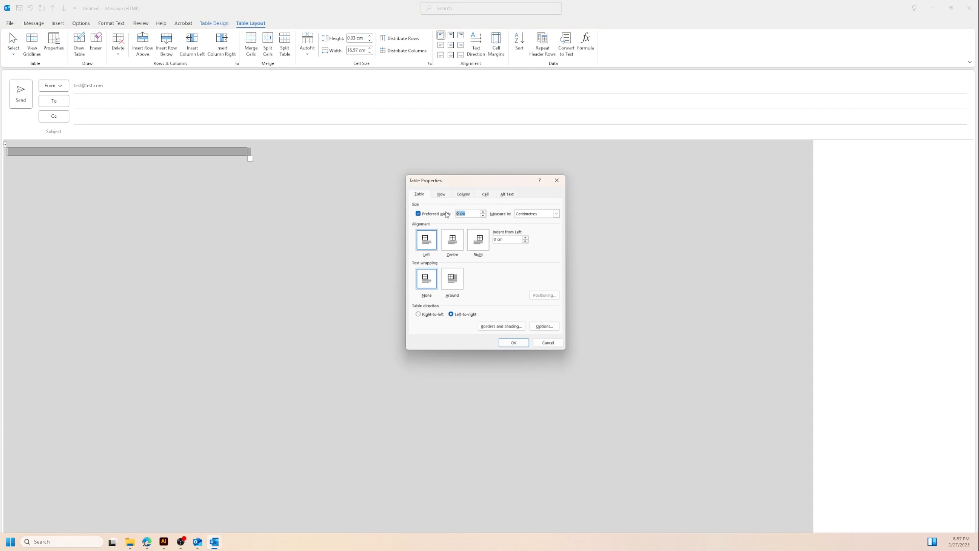
text(100)
click(520, 344)
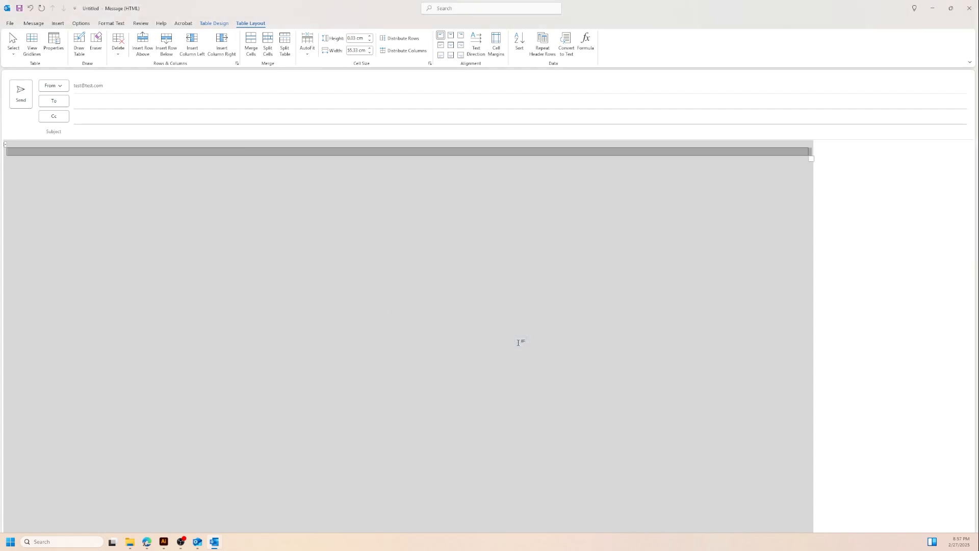
Remove all borders from the full-width table
click(222, 24)
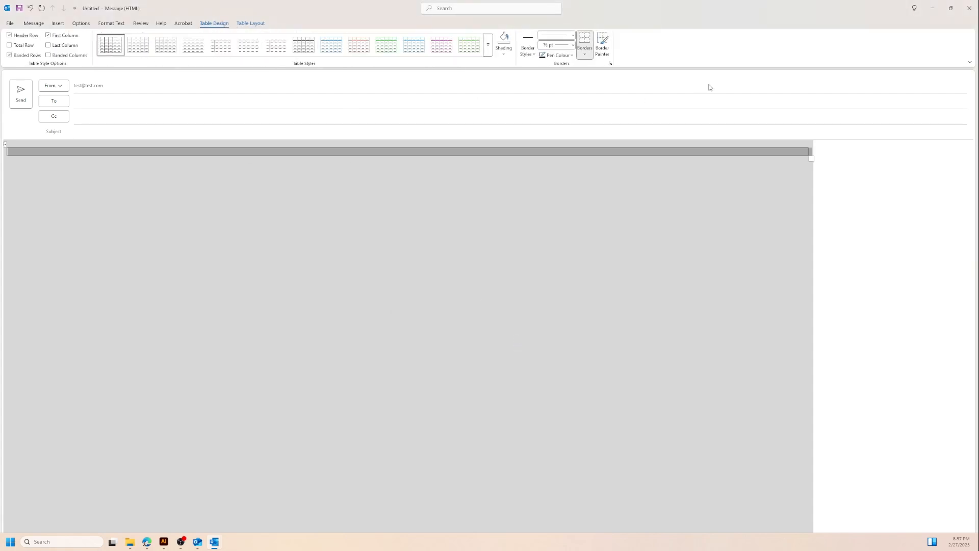
click(585, 54)
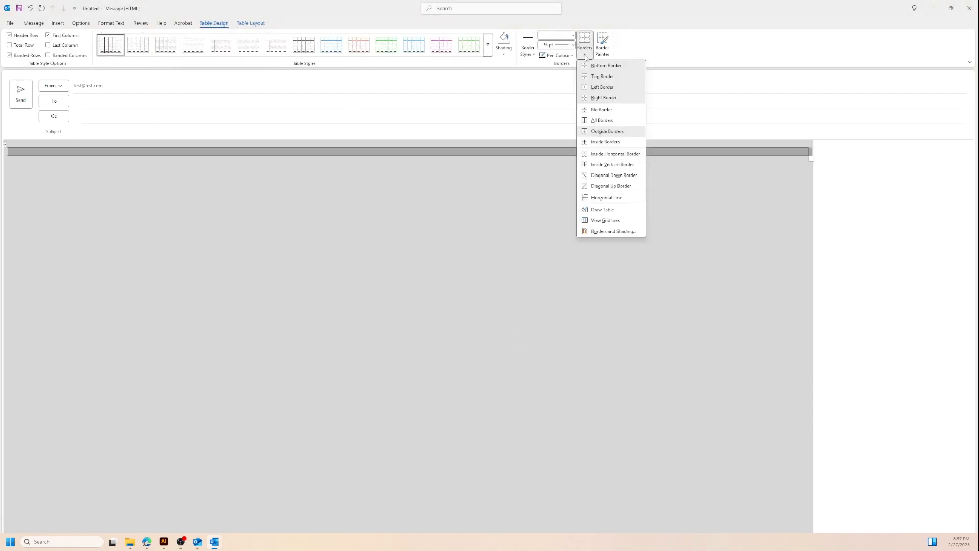
click(608, 120)
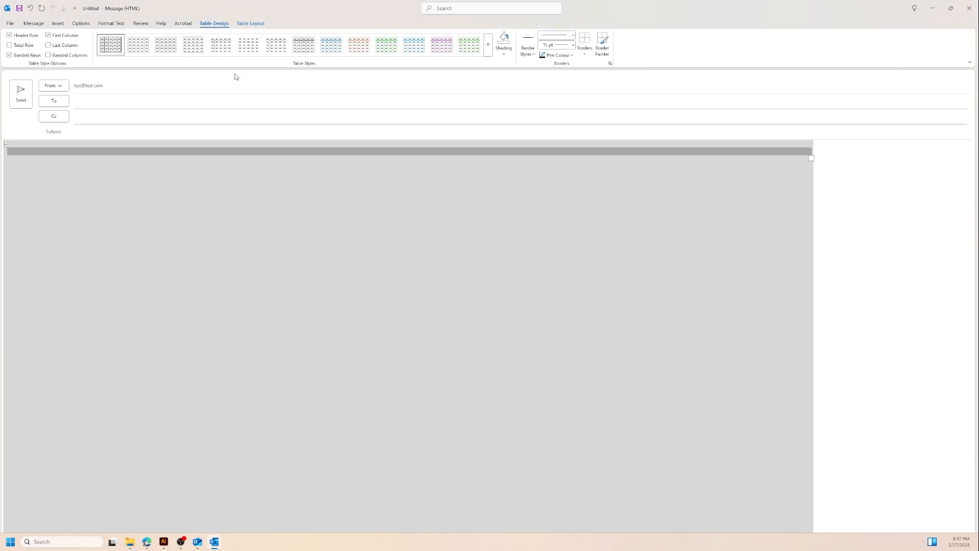
Turn on gridlines for the borderless table
click(195, 153)
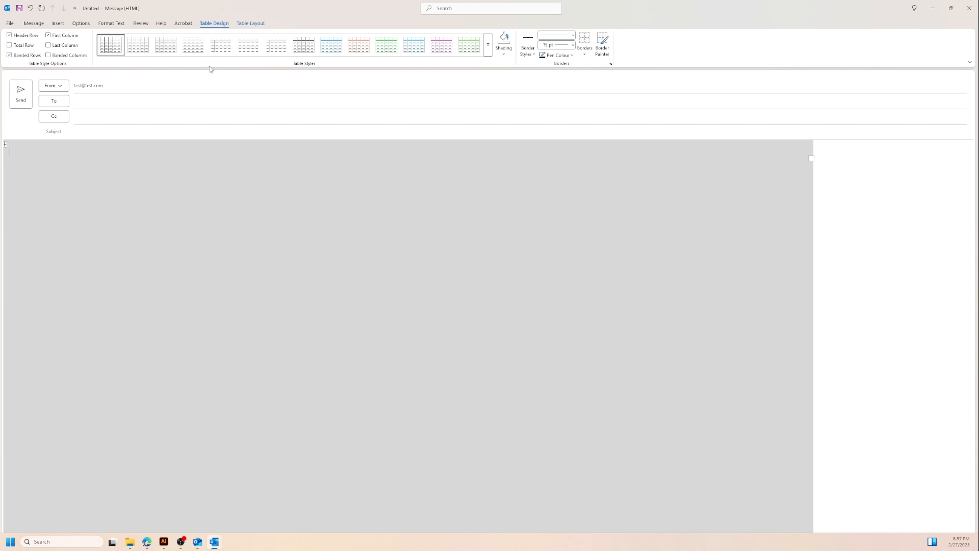
click(254, 24)
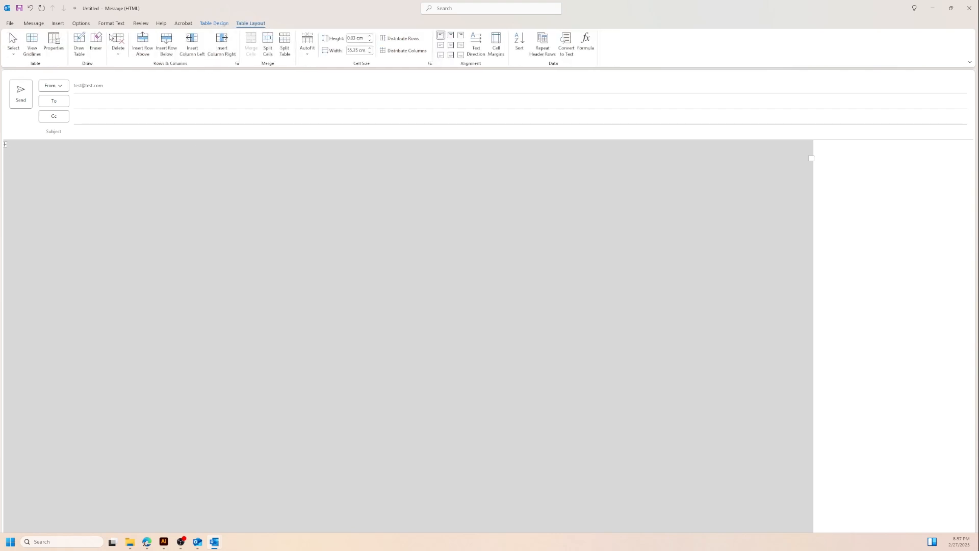
click(35, 46)
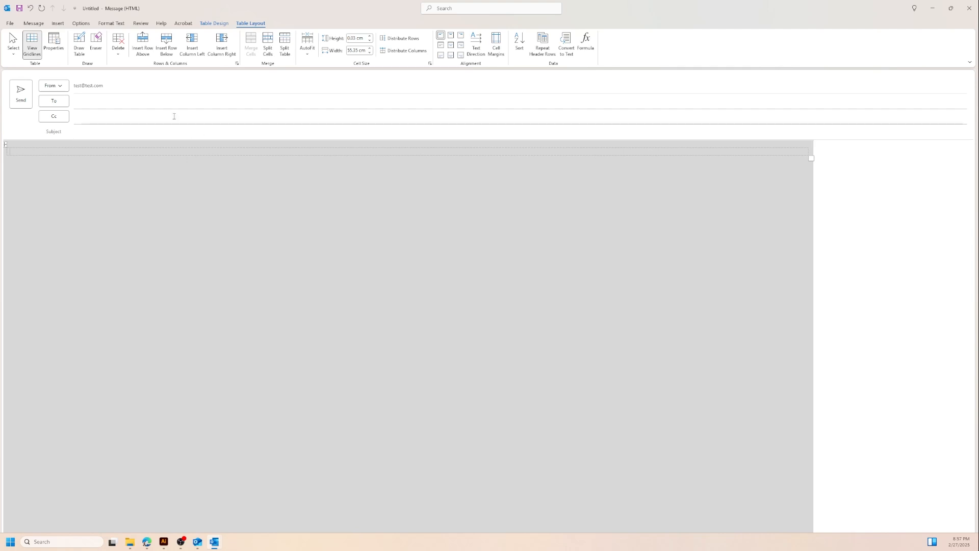
Make the cell's margins independent of the whole table in its cell options
click(56, 48)
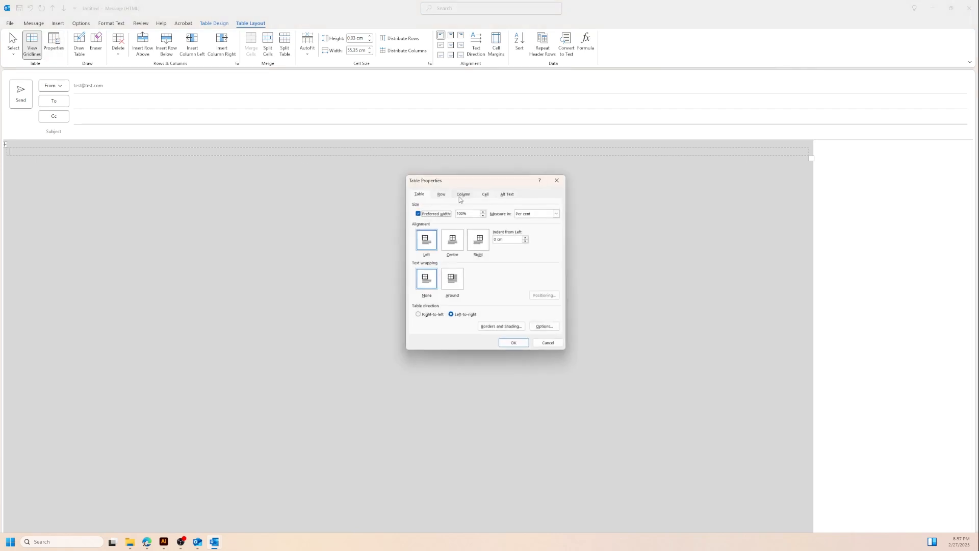
click(486, 196)
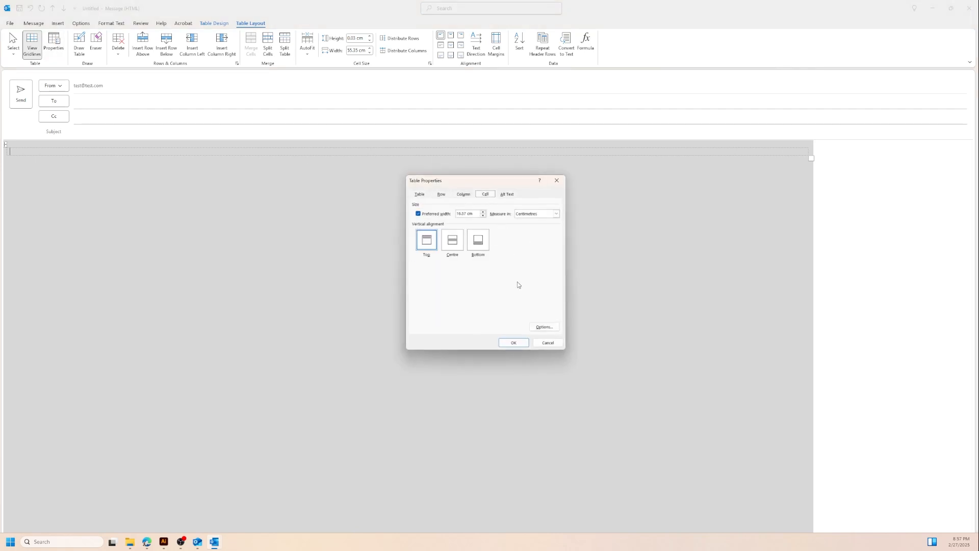
click(549, 328)
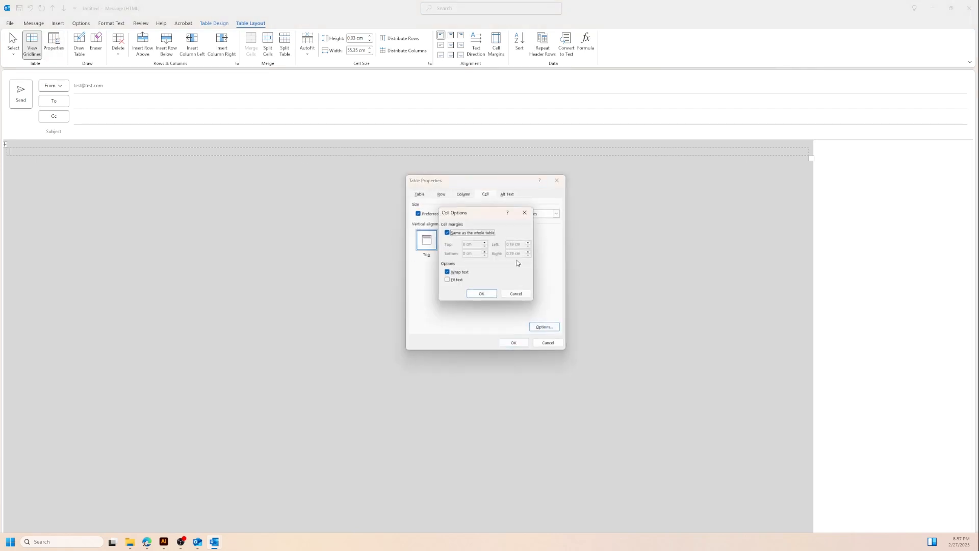
click(454, 235)
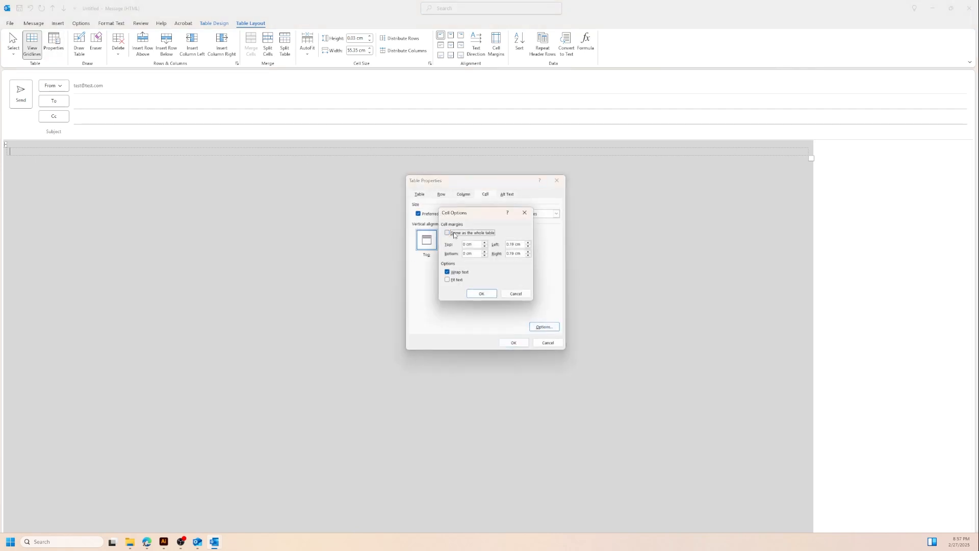
Increase the top, bottom, left and right margins of the full-width table's cell and apply the changes
click(528, 243)
click(529, 244)
click(529, 243)
click(485, 244)
click(485, 244)
click(485, 243)
click(485, 252)
click(485, 251)
click(485, 251)
click(529, 251)
click(528, 251)
click(528, 252)
click(482, 293)
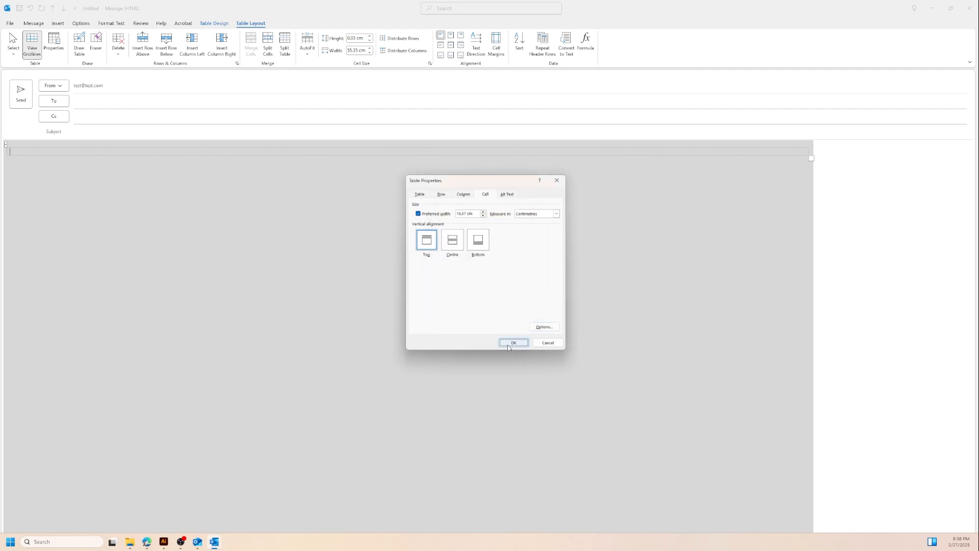
click(512, 342)
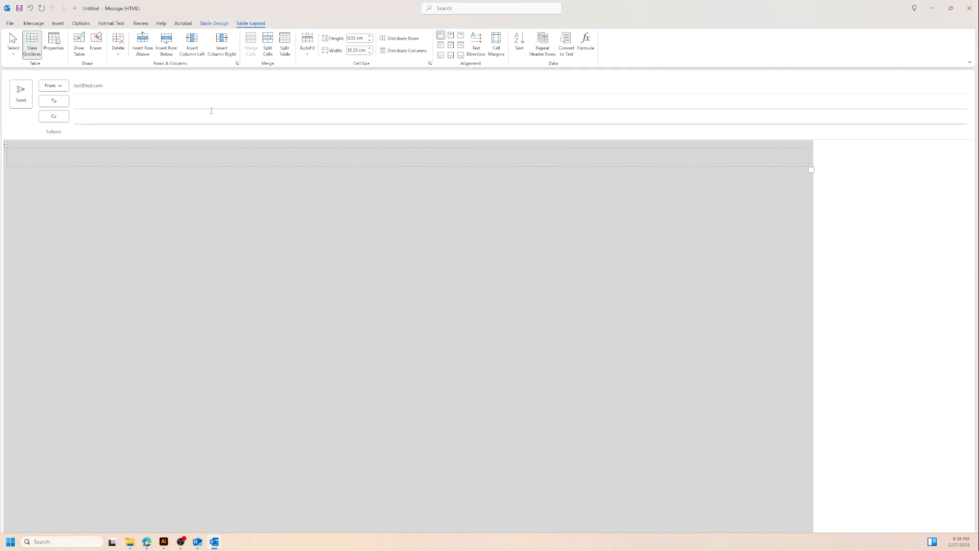
Insert a one-column, one-row table inside the full-width table's cell
click(61, 25)
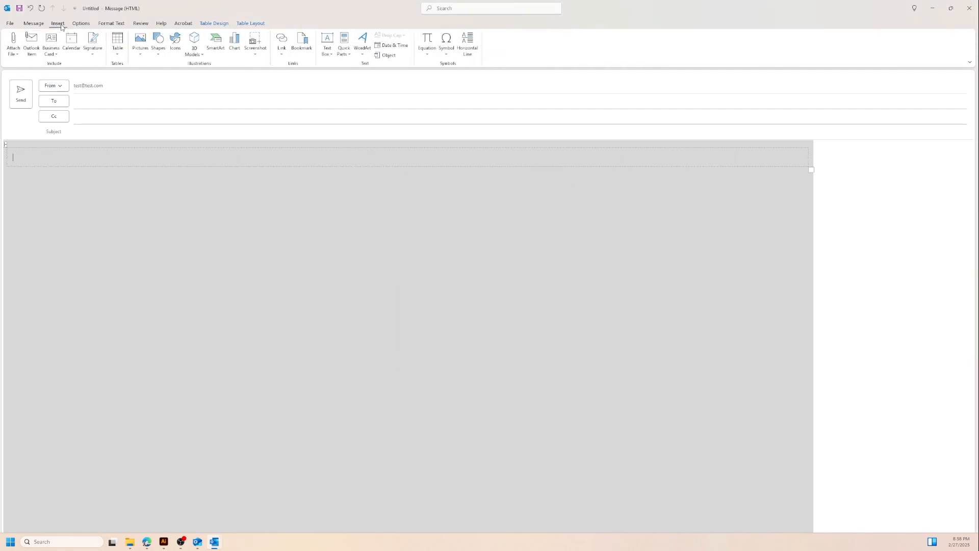
click(118, 55)
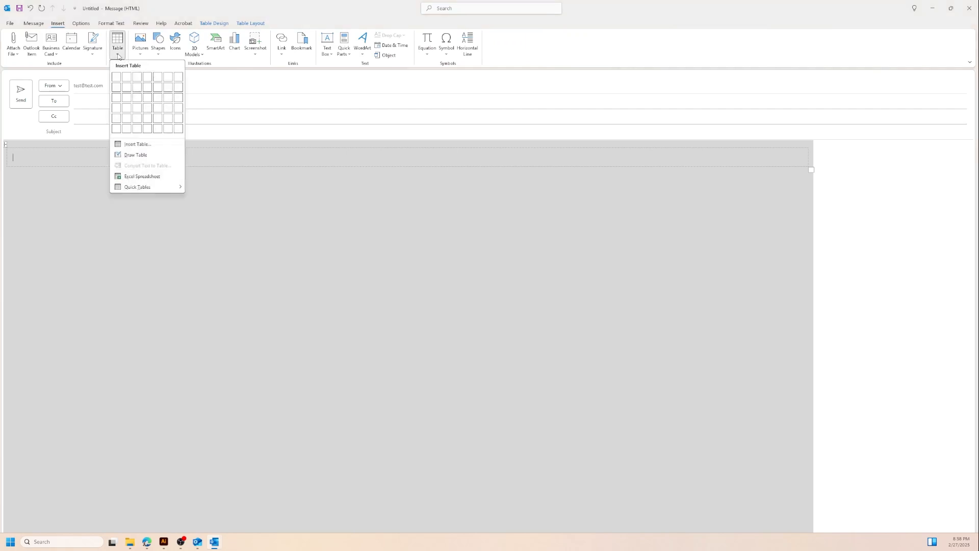
click(118, 80)
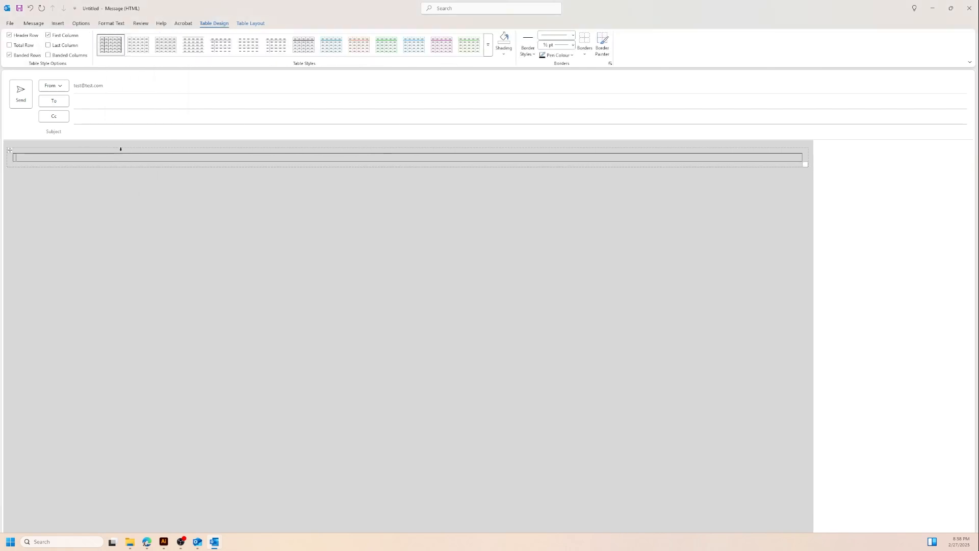
Set the nested table's preferred width to 21.1 cm and its alignment to Centre
click(47, 151)
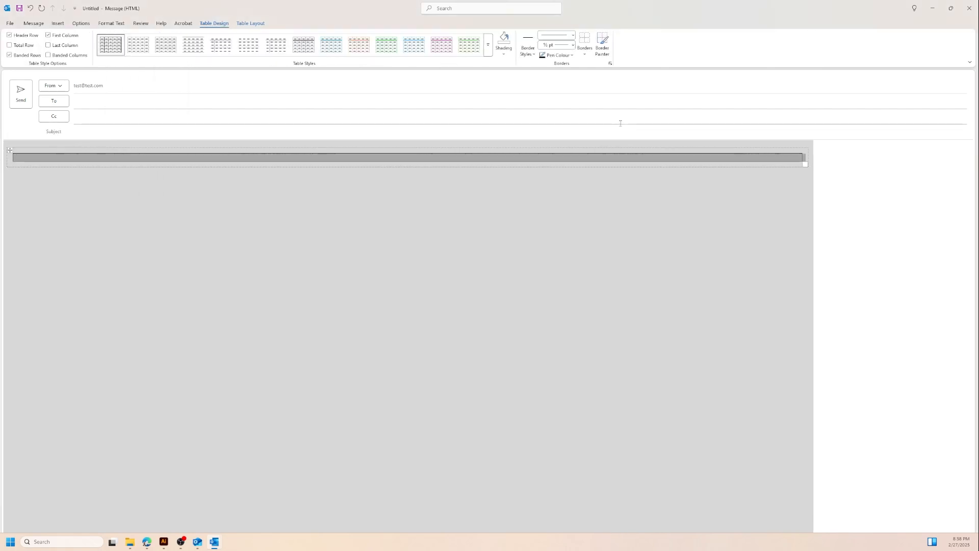
click(251, 23)
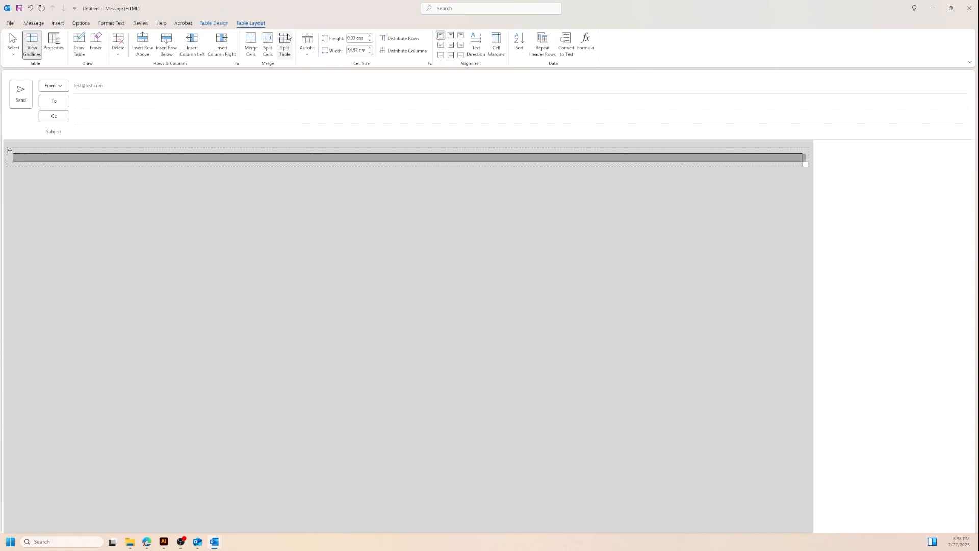
click(54, 43)
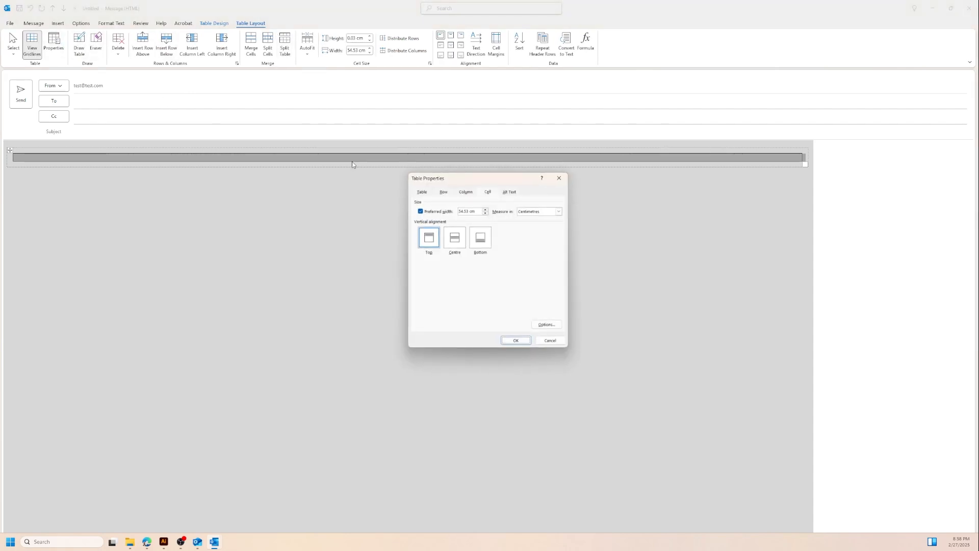
click(423, 193)
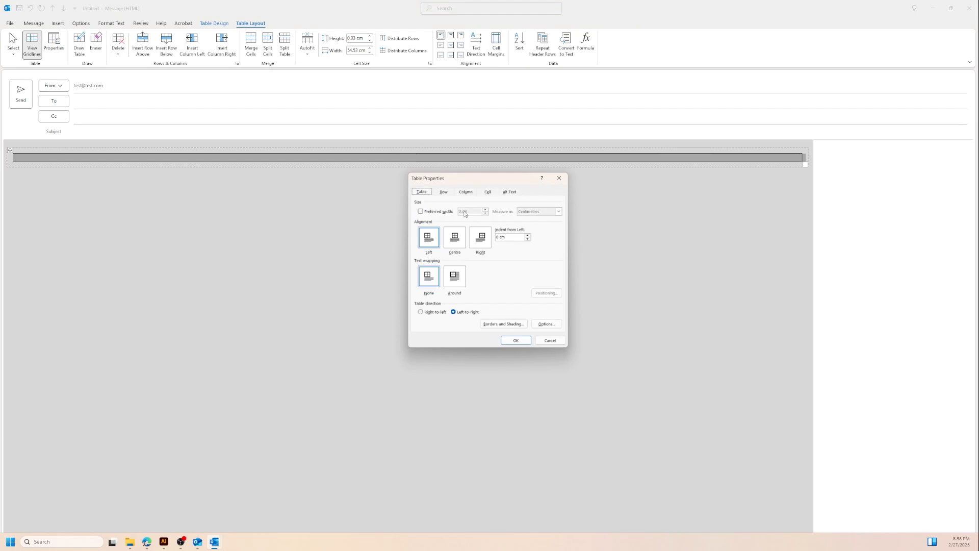
click(420, 211)
drag(469, 211, 450, 211)
text(21)
click(485, 210)
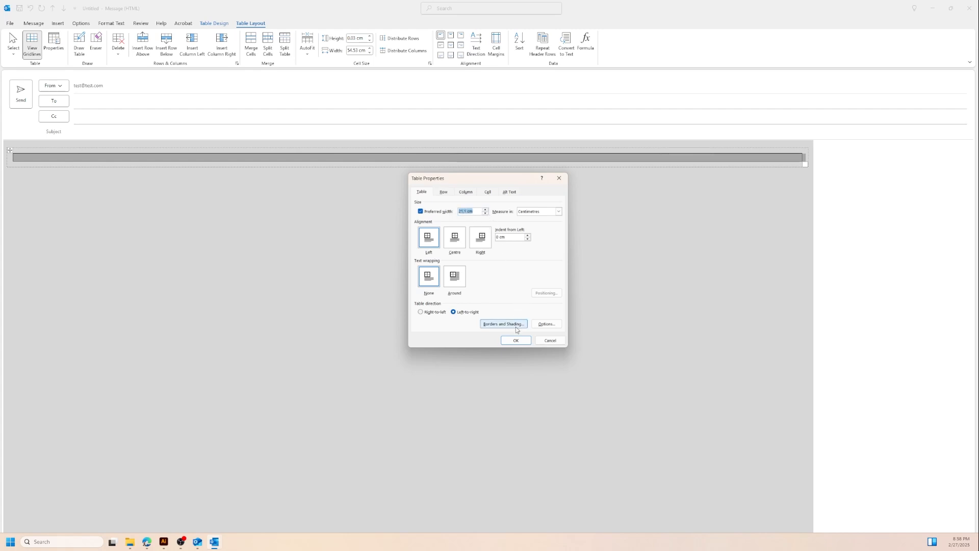
click(451, 246)
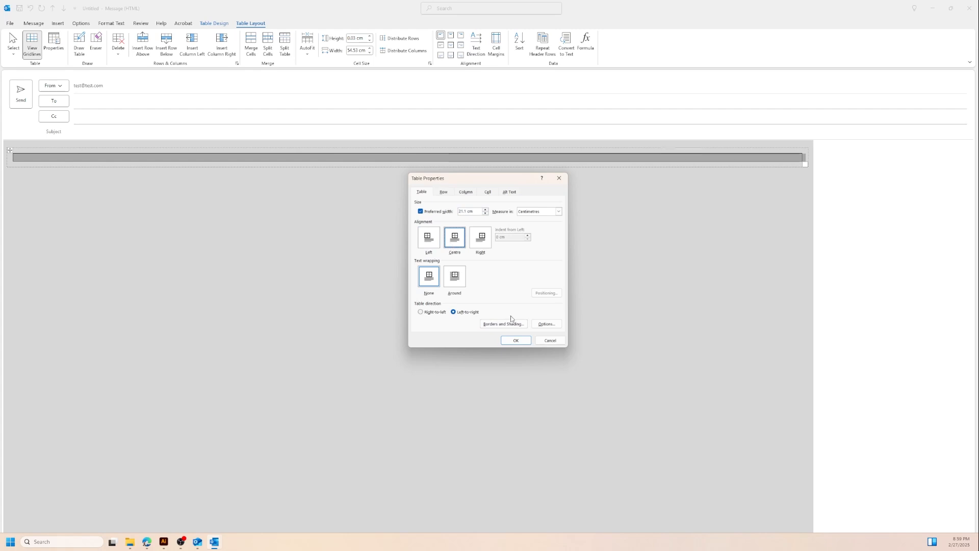
click(516, 340)
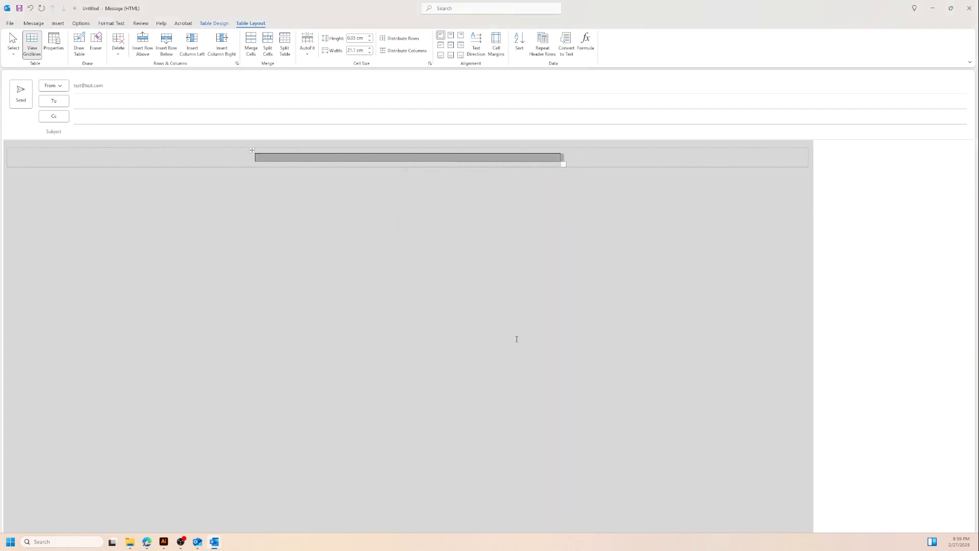
Remove all borders from the nested table
click(559, 158)
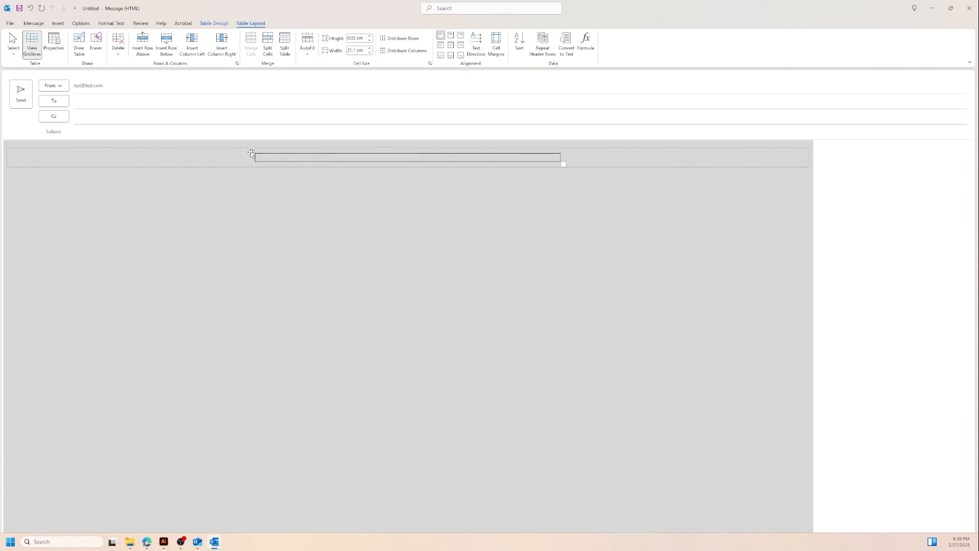
click(252, 152)
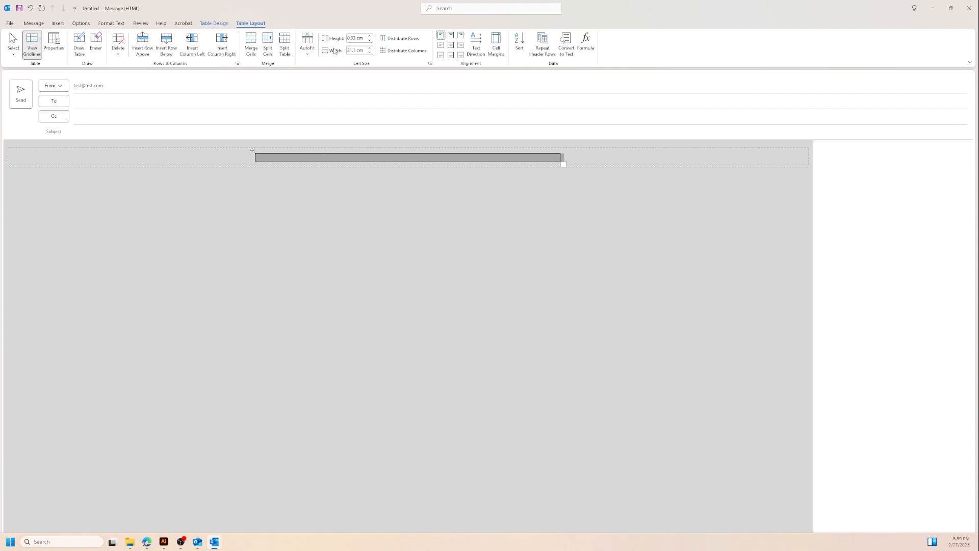
click(227, 24)
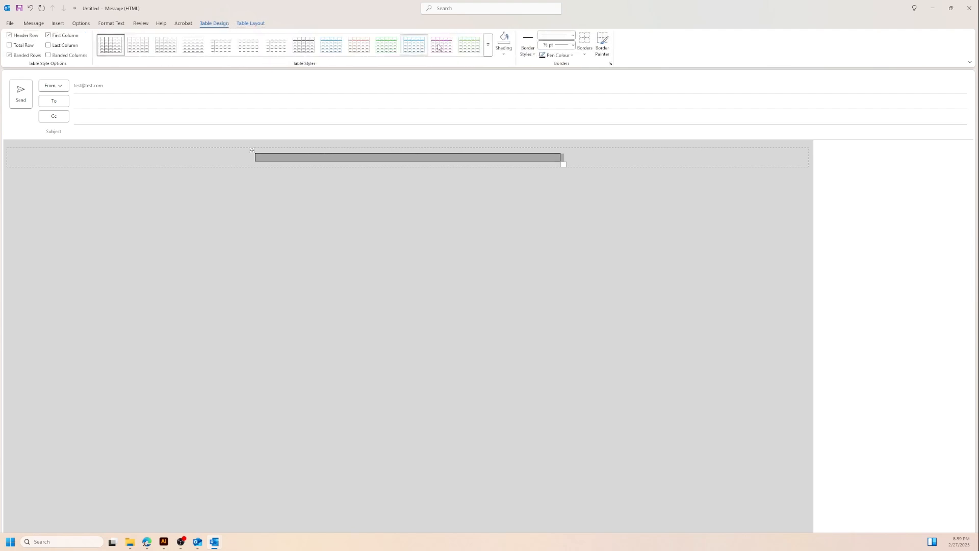
click(584, 54)
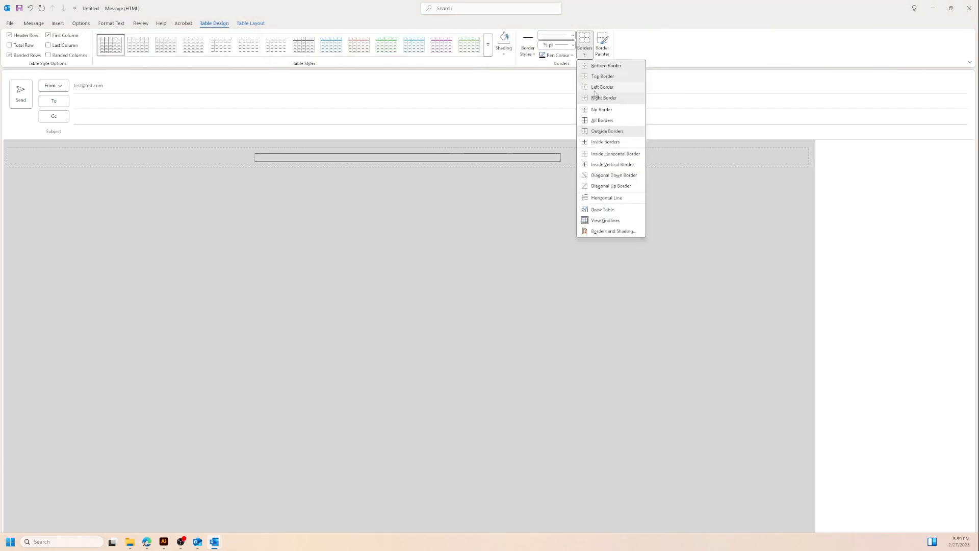
click(595, 111)
Shade the nested table white
click(508, 55)
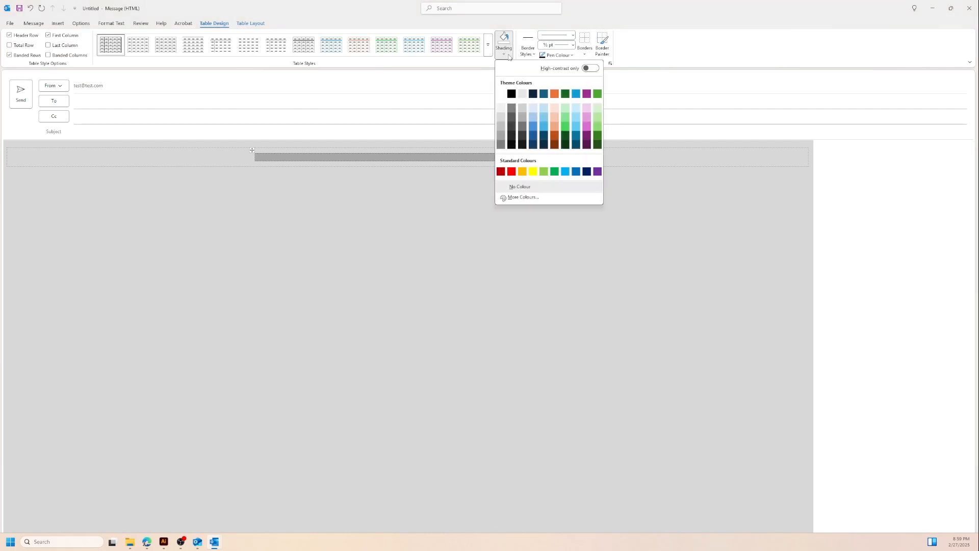
click(503, 93)
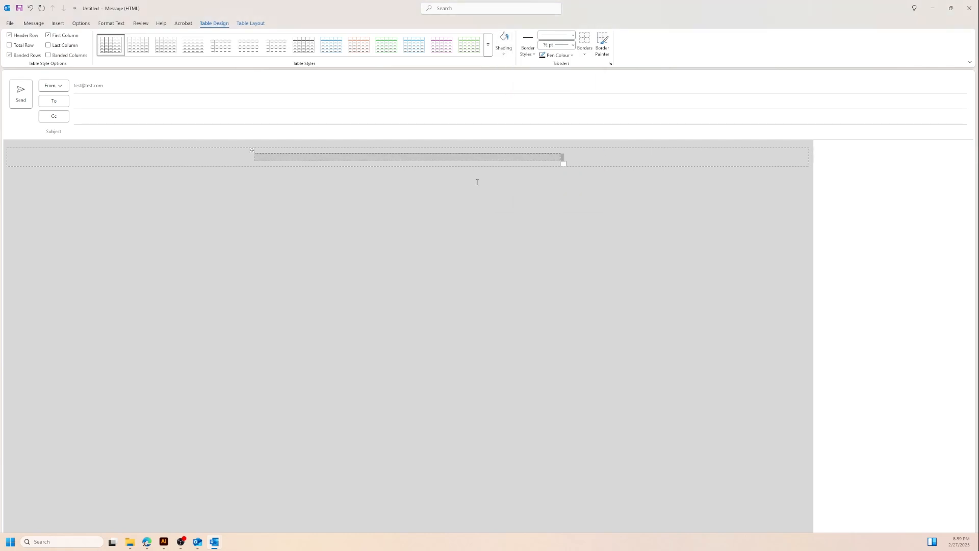
click(476, 158)
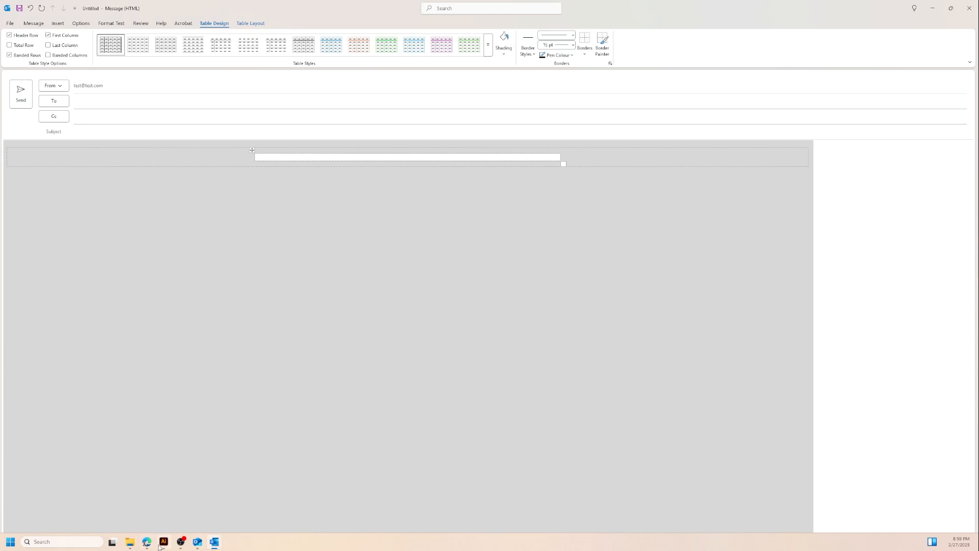
Switch to Illustrator and examine the sections of the Template.ai layout from the banner down to the copyright strip
mouse_move(160, 547)
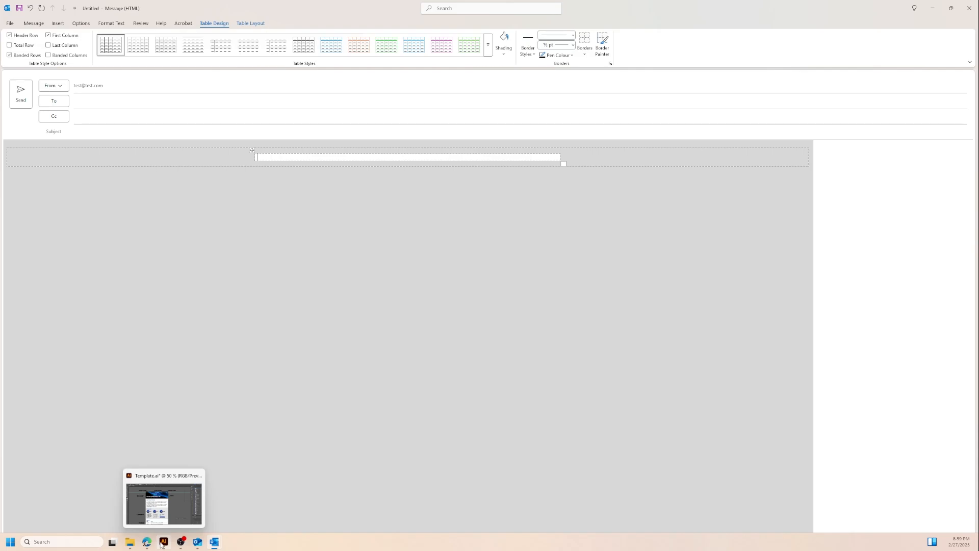
click(161, 544)
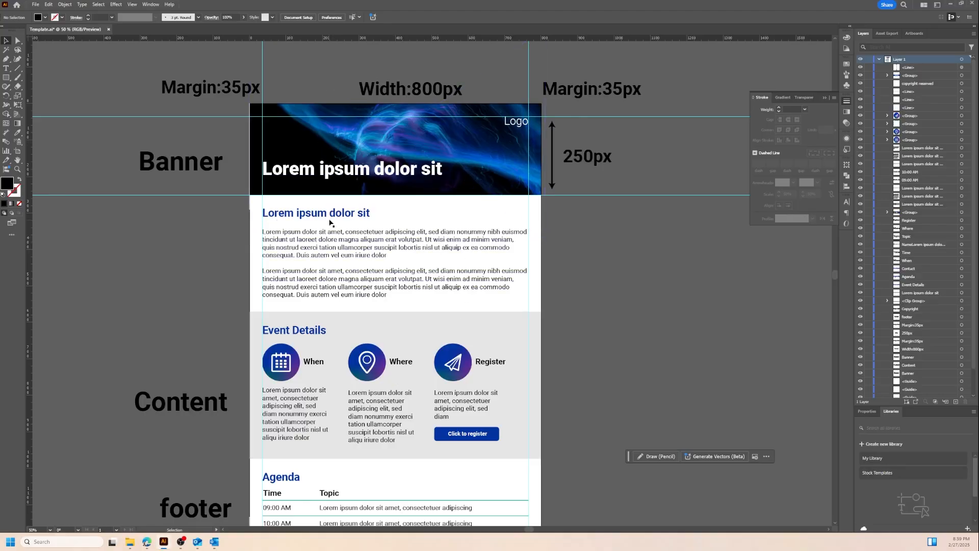
scroll(330, 223, down, 3)
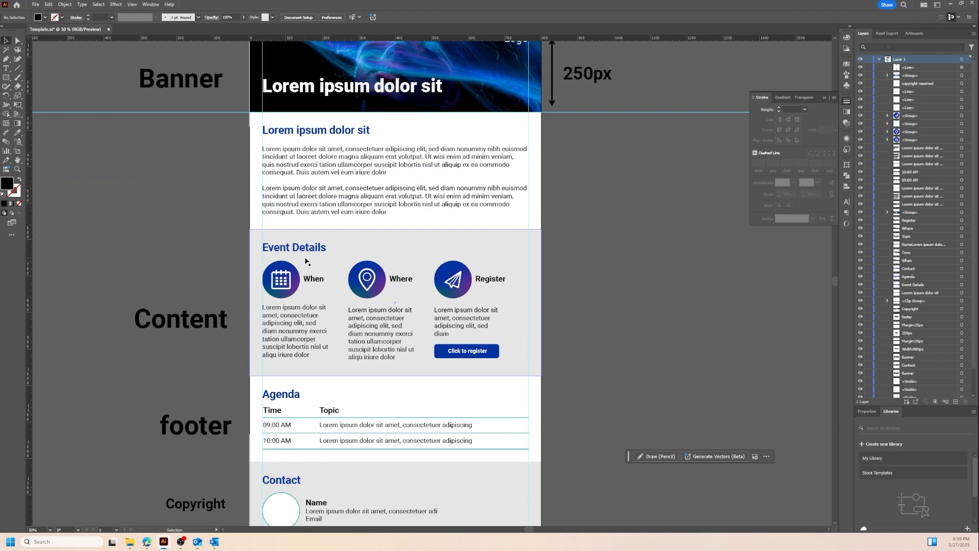
scroll(349, 286, down, 1)
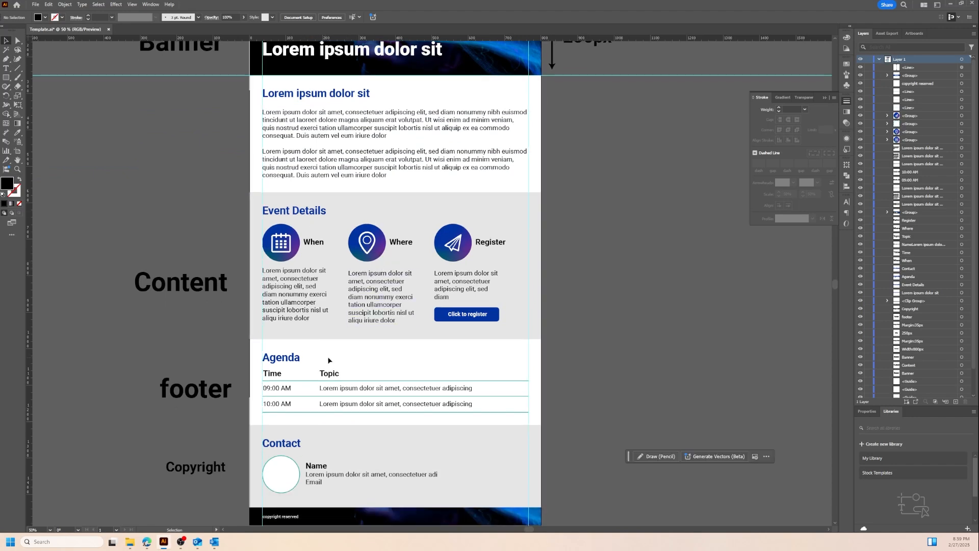
scroll(392, 361, down, 1)
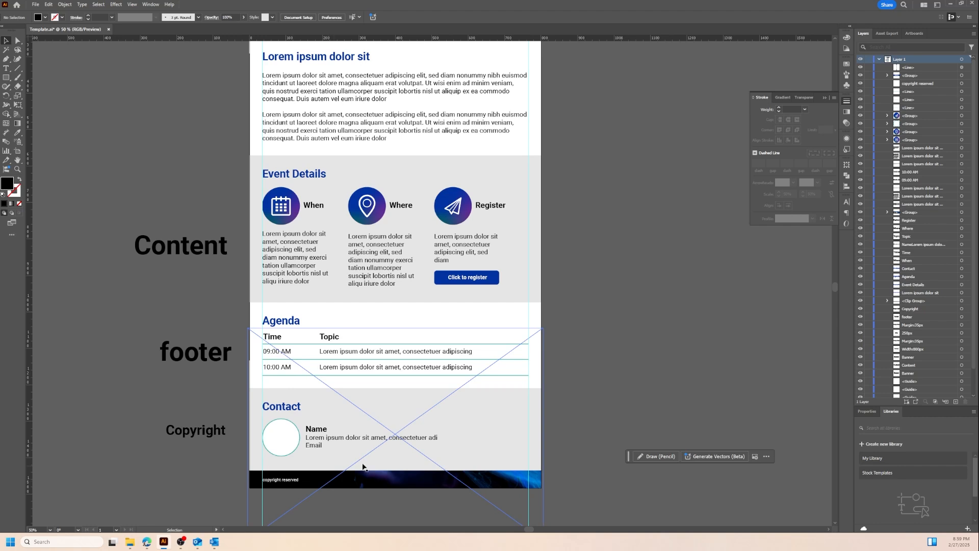
scroll(414, 430, up, 1)
scroll(414, 427, up, 2)
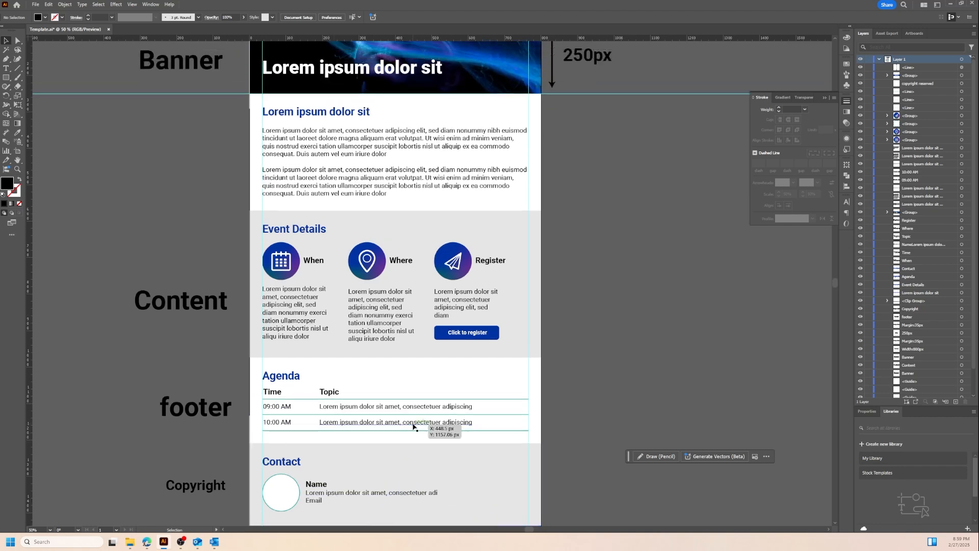
scroll(421, 405, down, 1)
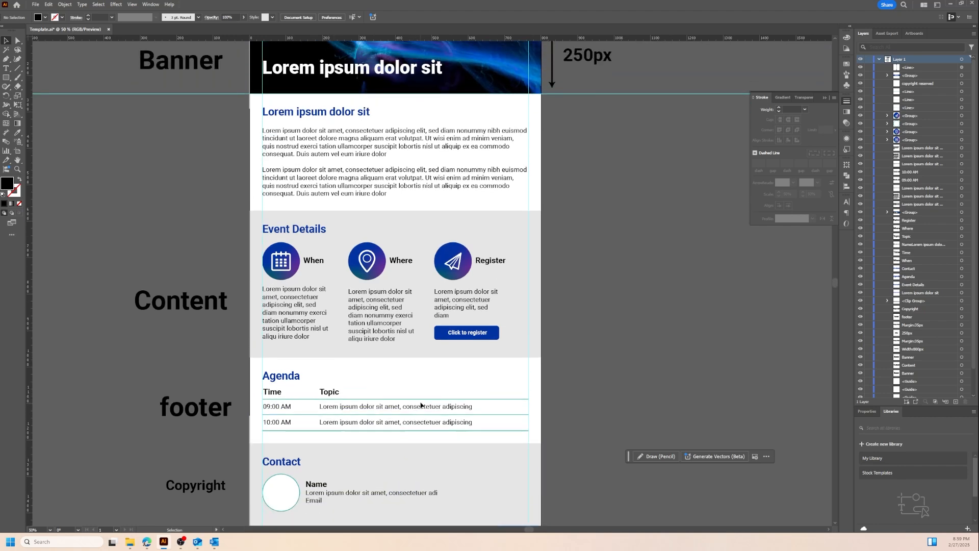
scroll(419, 404, down, 1)
scroll(401, 384, up, 1)
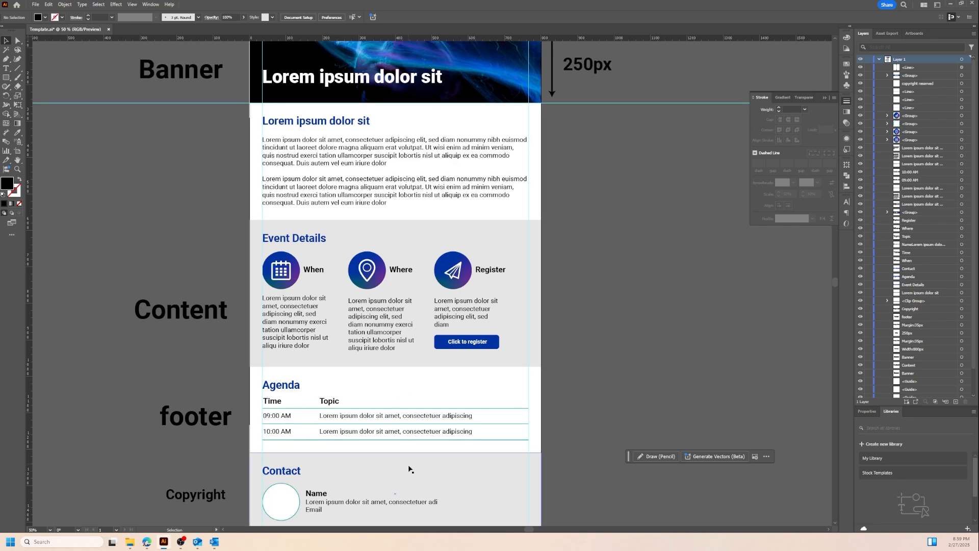
Switch back to the Outlook message and insert five rows below the nested table's existing row
mouse_move(216, 544)
click(218, 510)
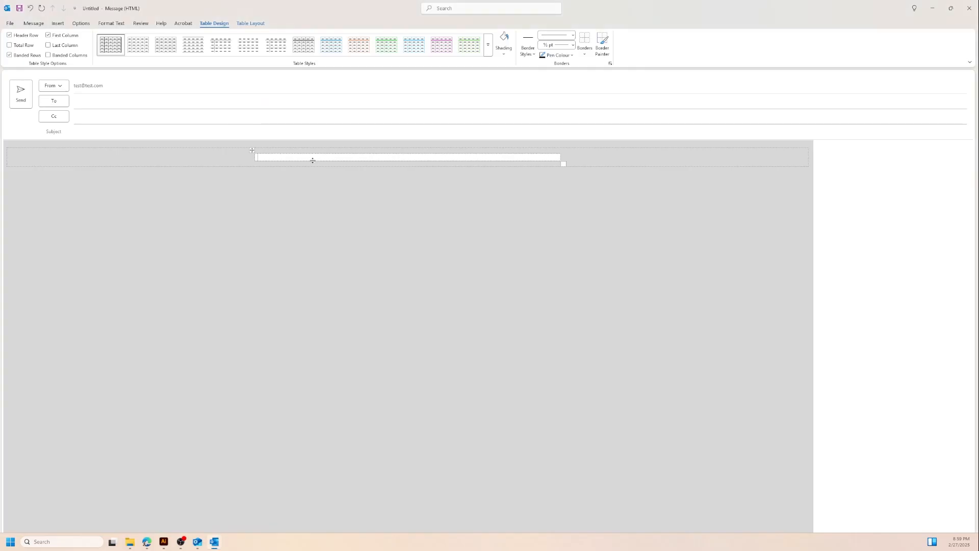
click(246, 24)
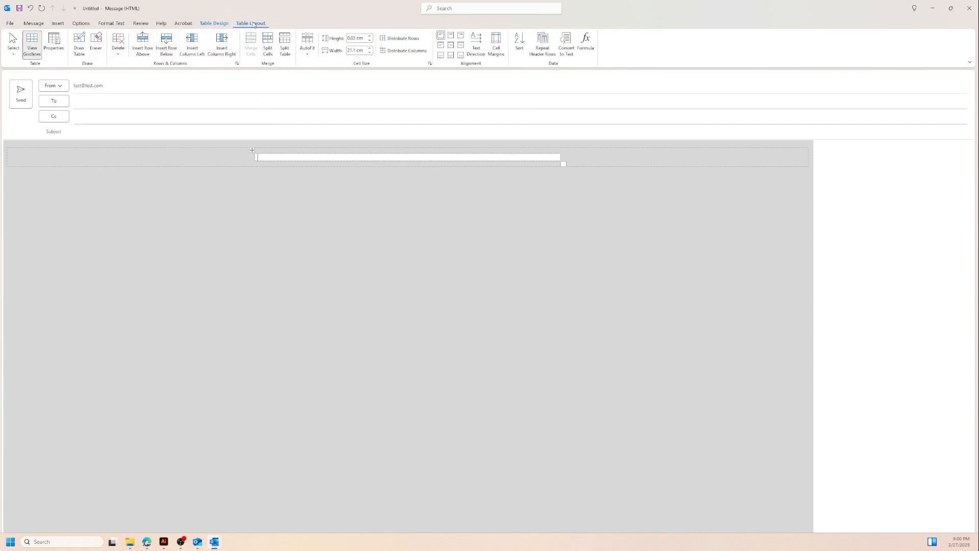
click(166, 47)
click(167, 47)
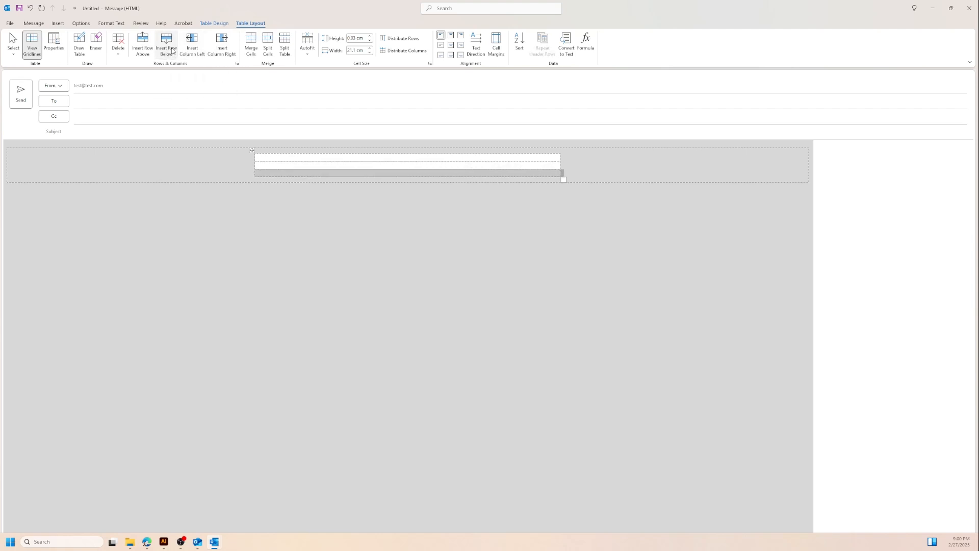
click(172, 49)
click(172, 50)
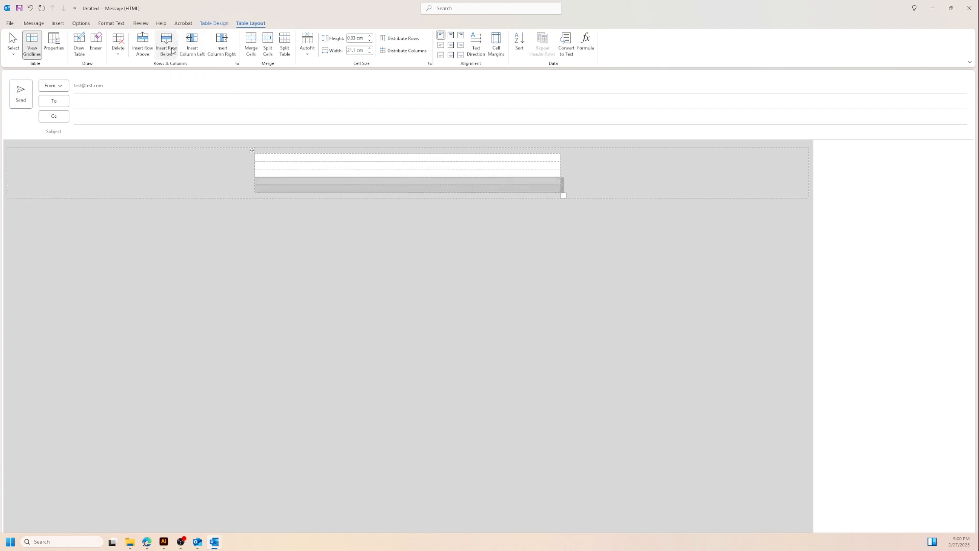
click(172, 49)
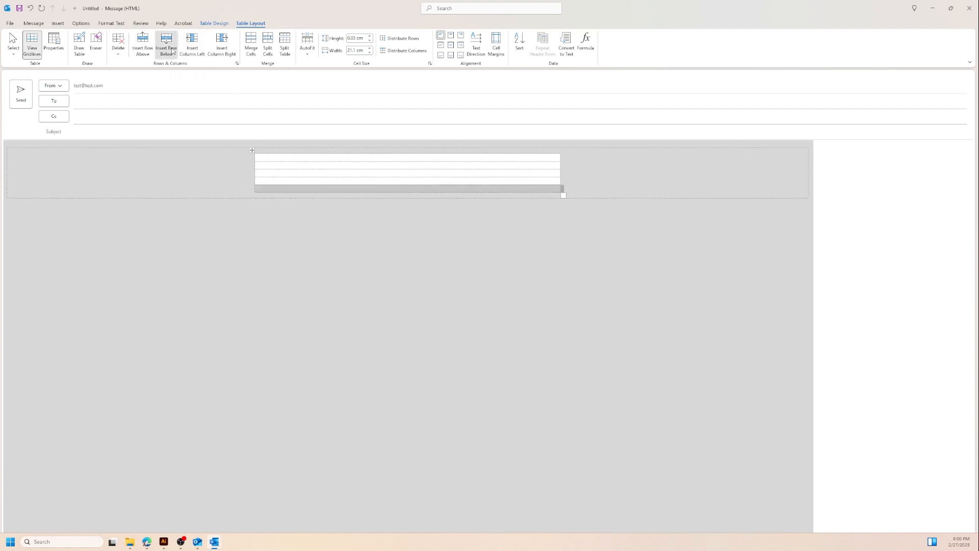
click(306, 167)
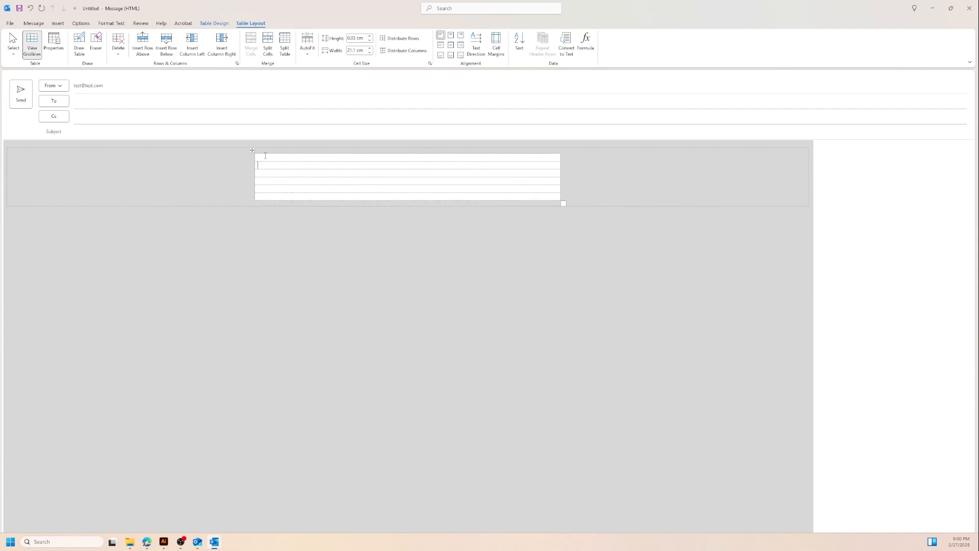
Override the table-wide cell margins for the nested table's first row, setting its left and right margins to 0 cm
click(263, 161)
click(49, 50)
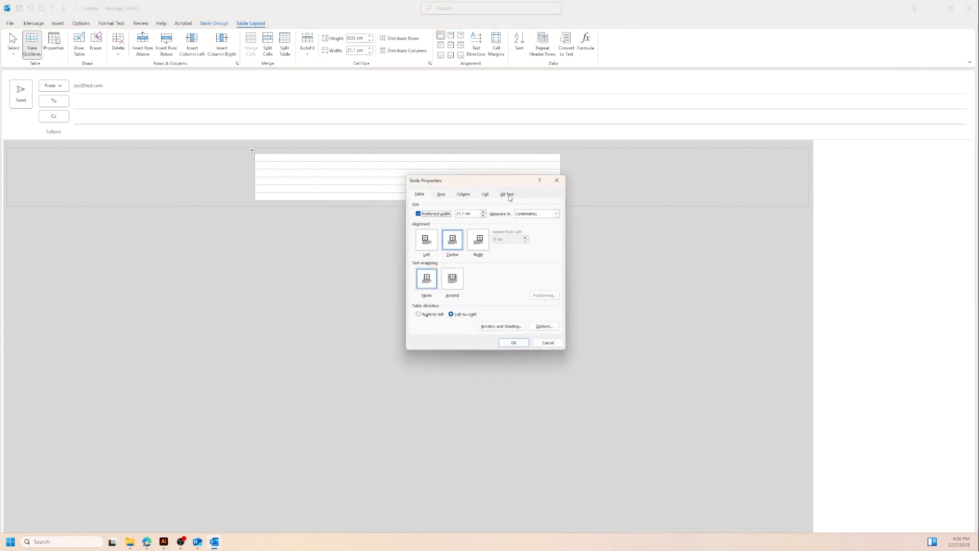
click(486, 195)
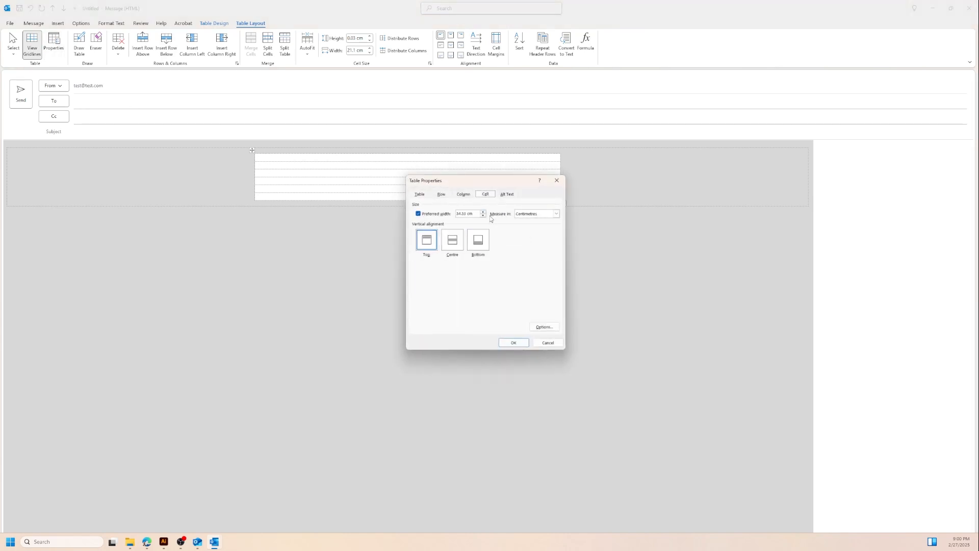
click(544, 327)
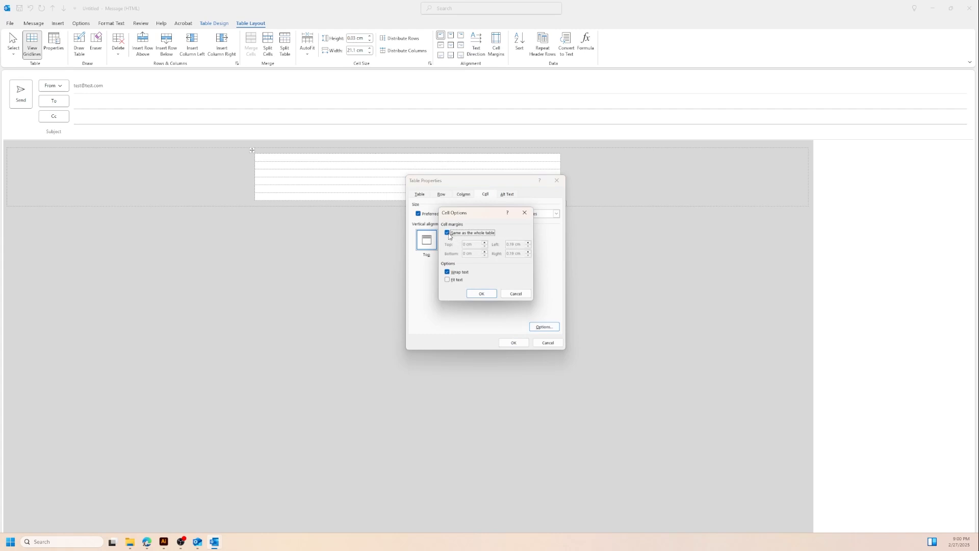
click(448, 233)
click(527, 246)
click(528, 246)
click(528, 247)
click(528, 247)
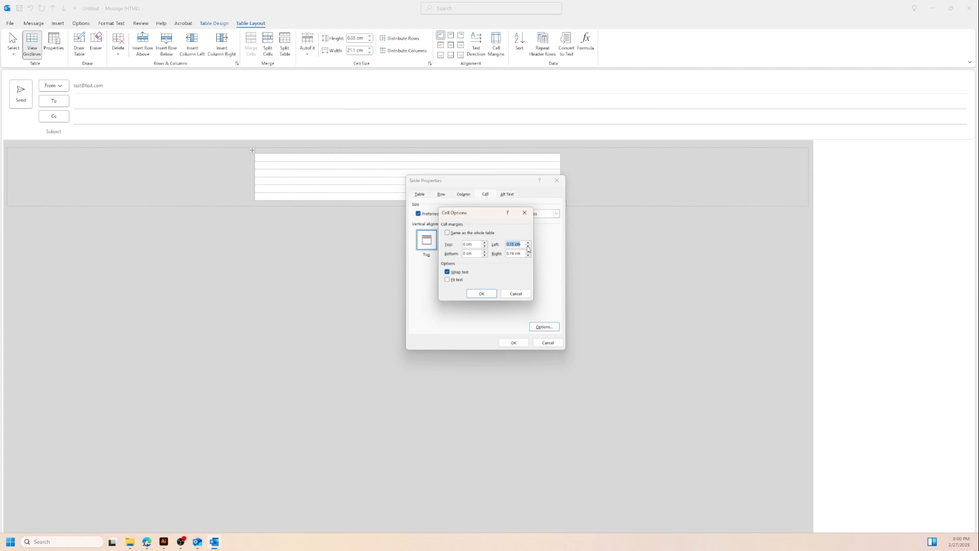
click(528, 246)
click(528, 255)
click(528, 256)
click(528, 255)
click(481, 294)
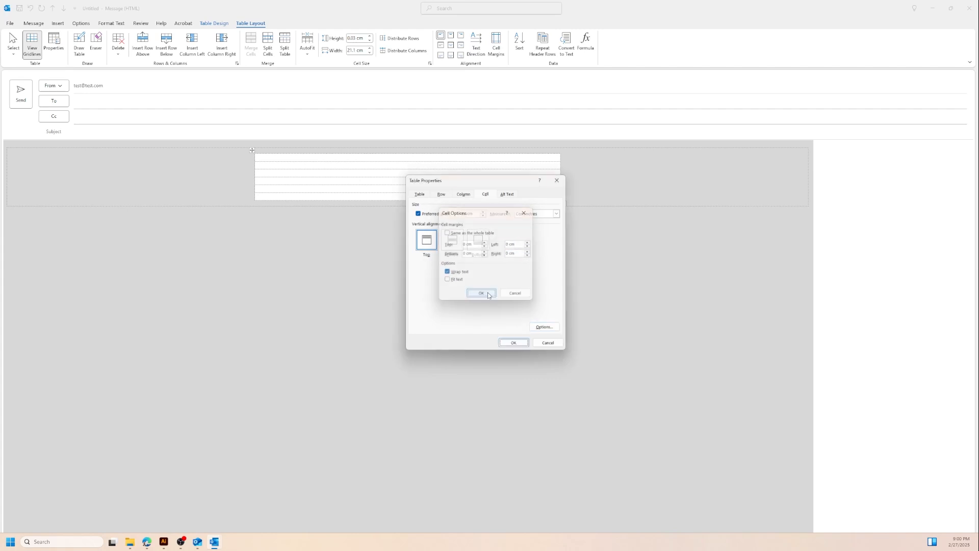
click(513, 340)
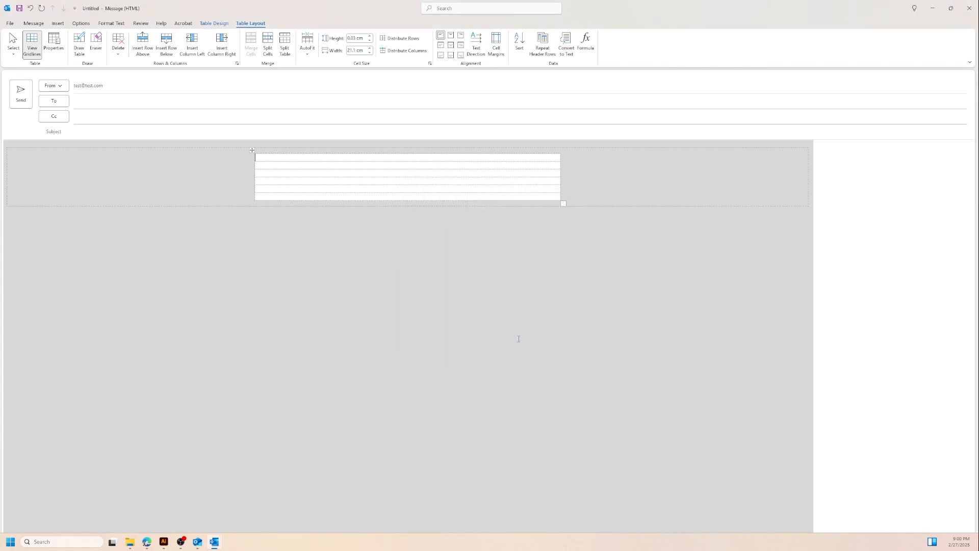
Set the left and right cell margins of the nested table's last row to 0 cm
click(309, 197)
click(53, 45)
click(547, 325)
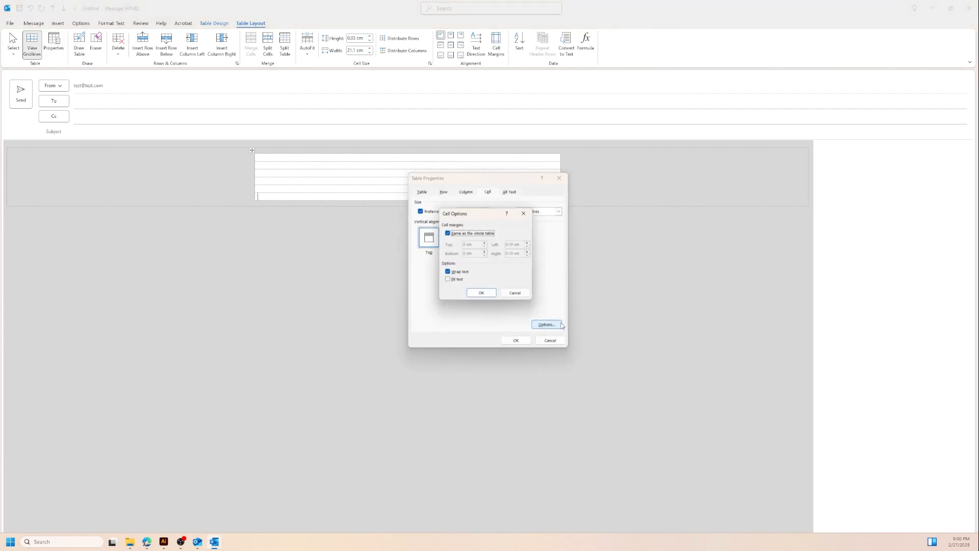
click(462, 235)
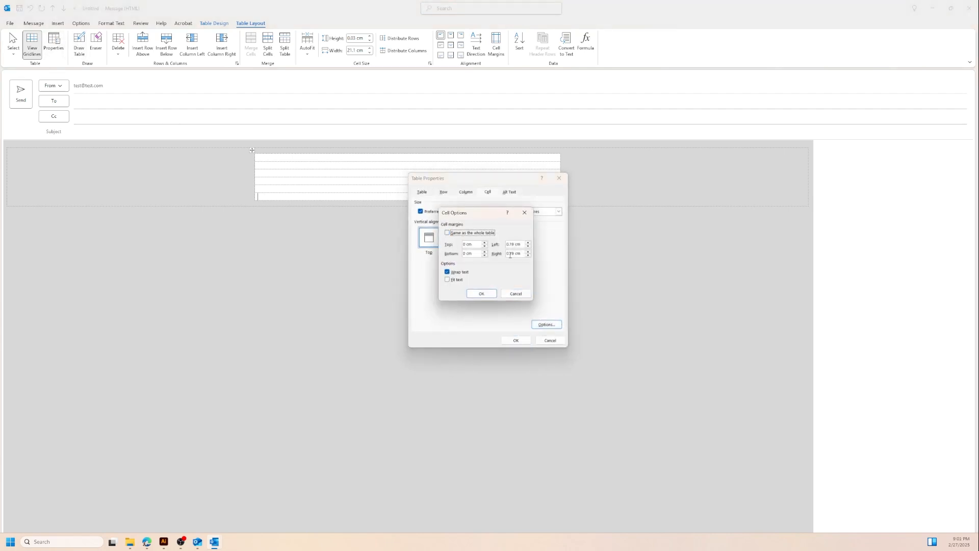
click(528, 246)
click(528, 246)
click(528, 255)
click(481, 294)
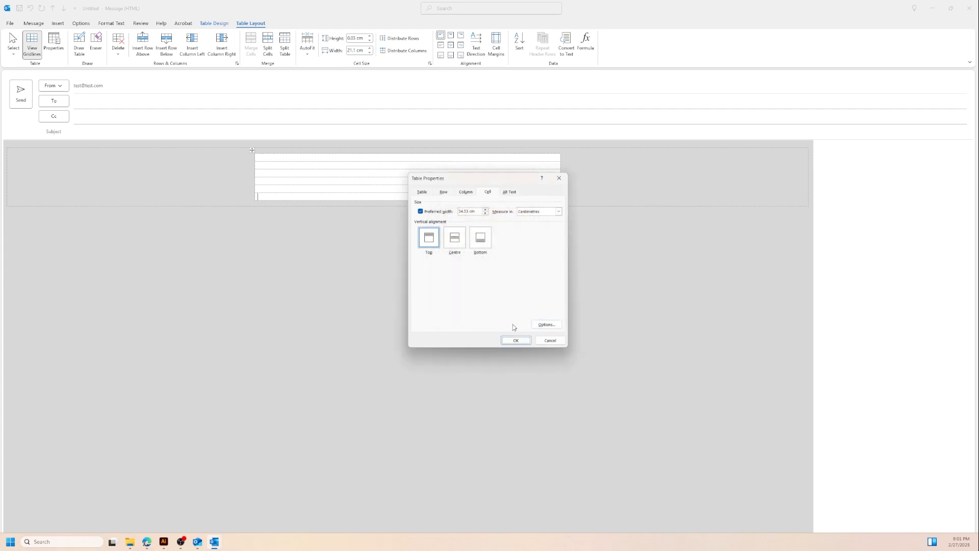
click(515, 340)
click(259, 501)
Switch to Illustrator and export all six assets as PNG files at 1x scale
mouse_move(165, 544)
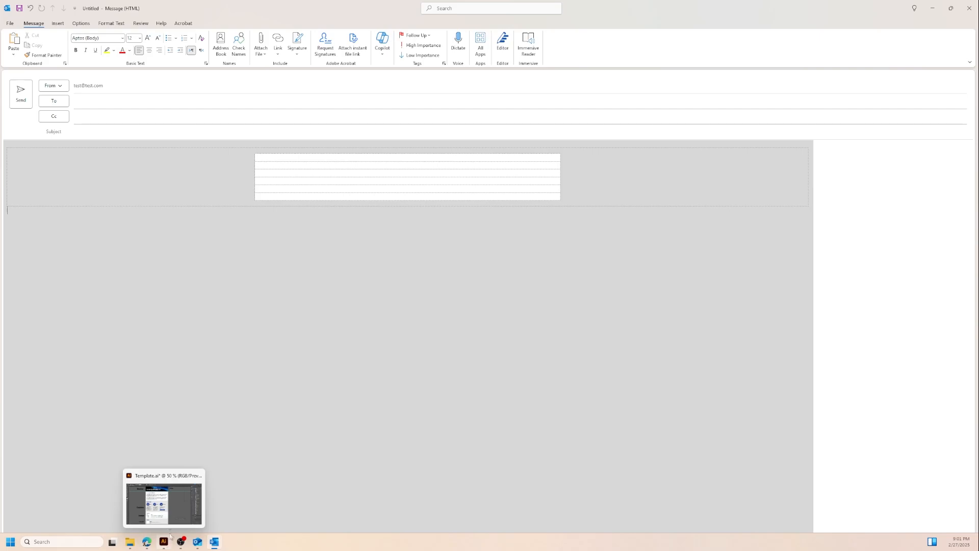
click(170, 540)
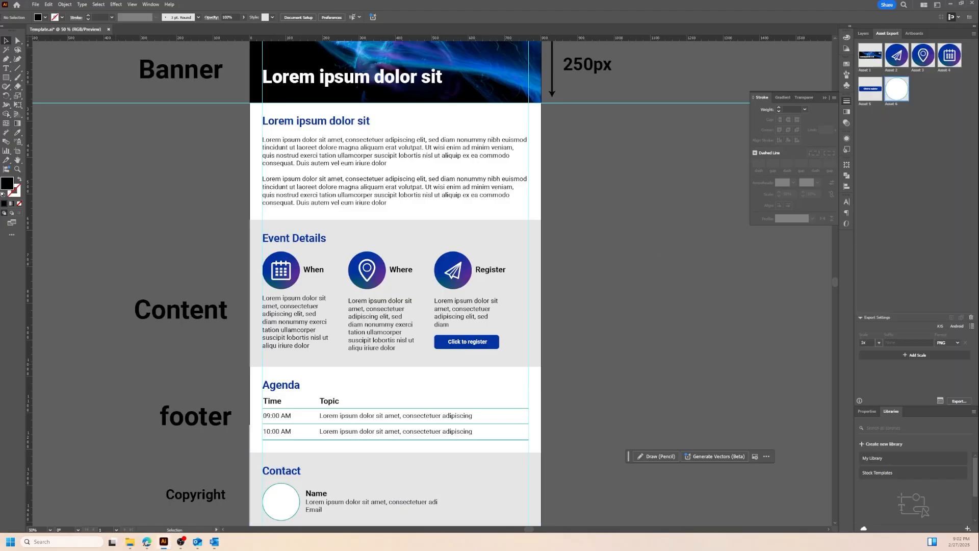
click(940, 401)
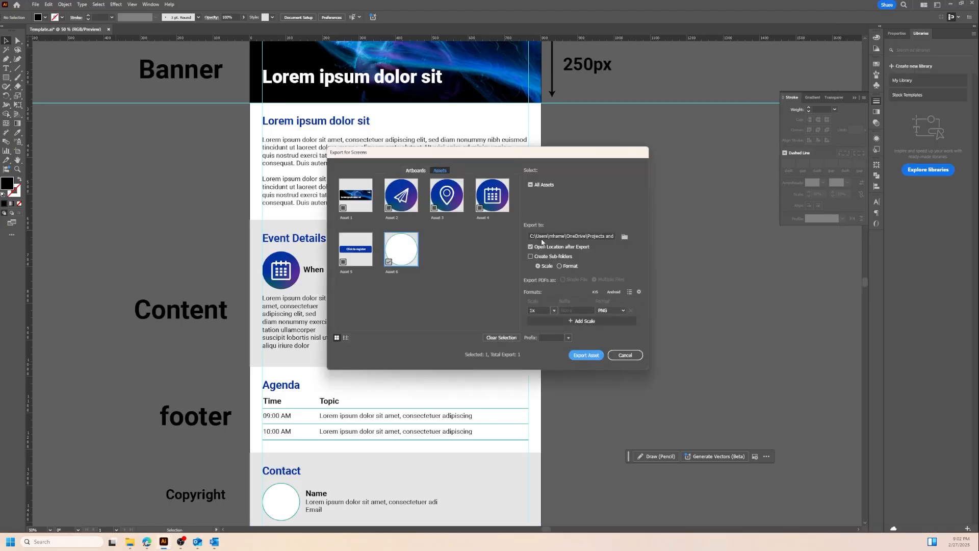
click(344, 208)
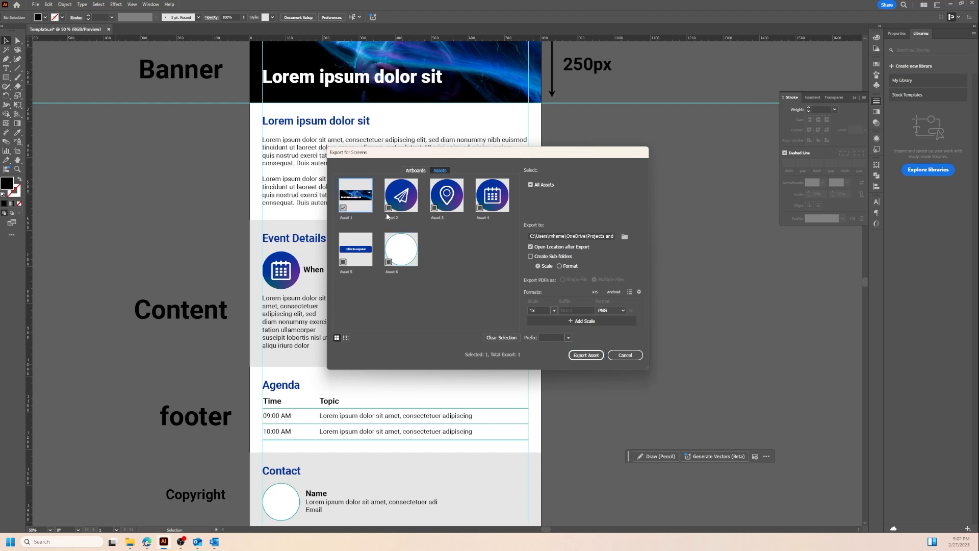
shift+click(390, 262)
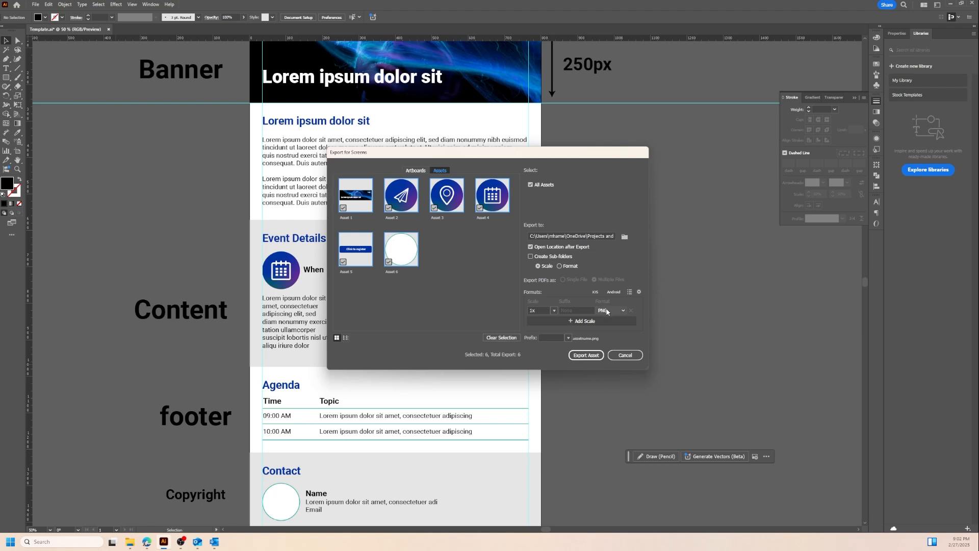
click(593, 359)
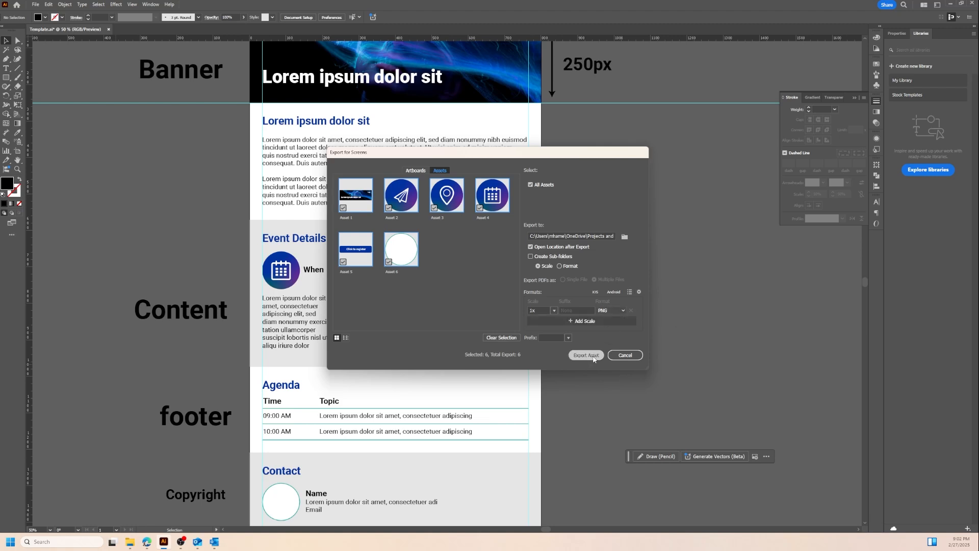
click(559, 294)
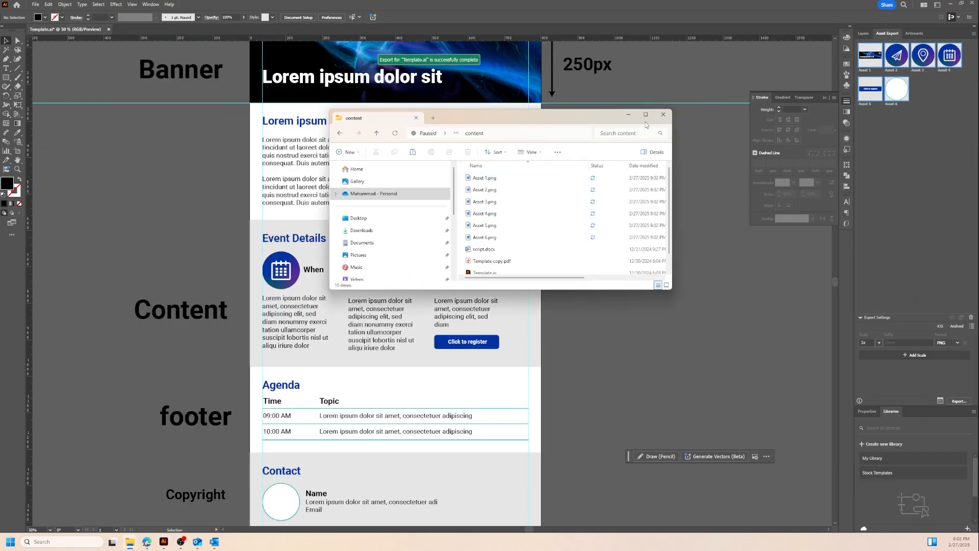
Maximize the File Explorer window of the exported assets and copy the content folder's path
click(645, 114)
click(413, 20)
key(ctrl+c)
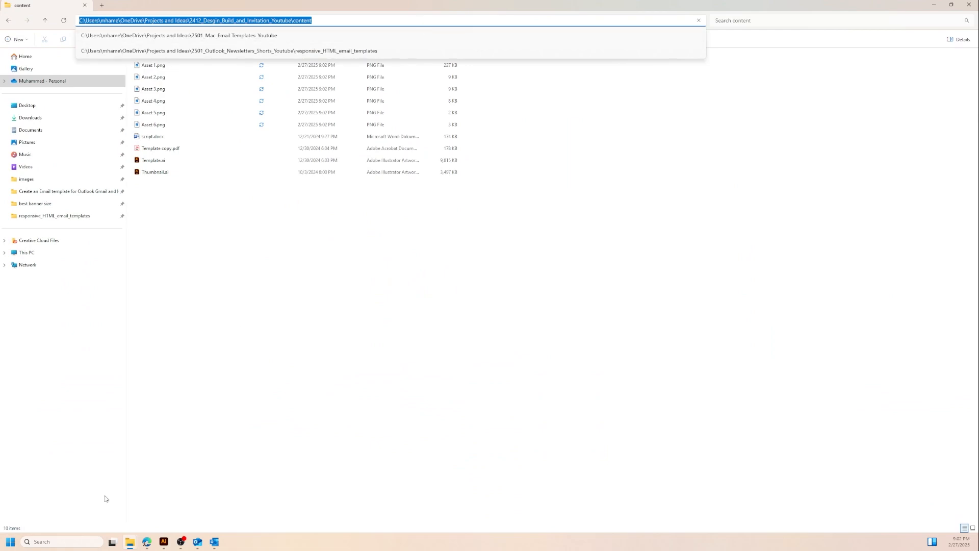
Switch back to the Outlook message and insert Asset 1.png from the copied folder path into the nested table's first row
click(218, 544)
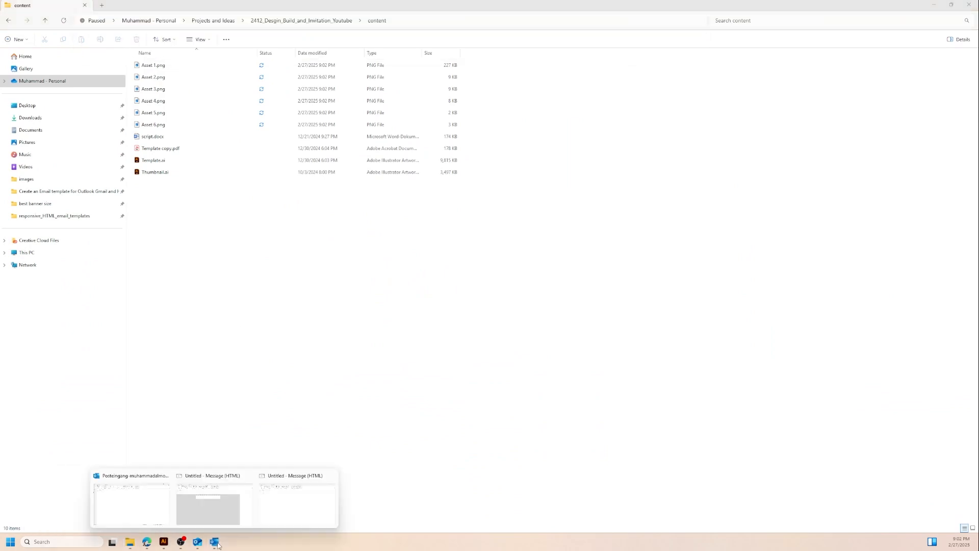
click(208, 506)
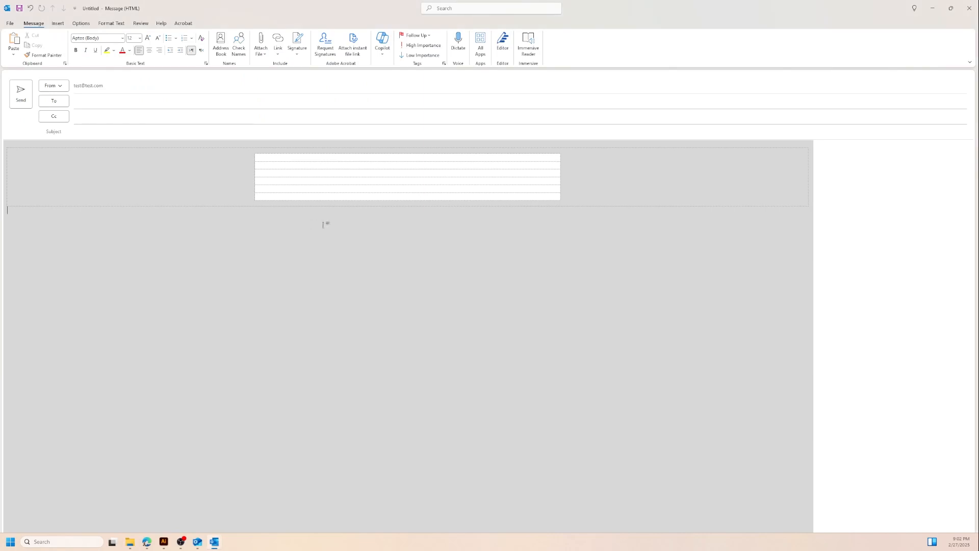
click(271, 162)
click(60, 24)
click(141, 53)
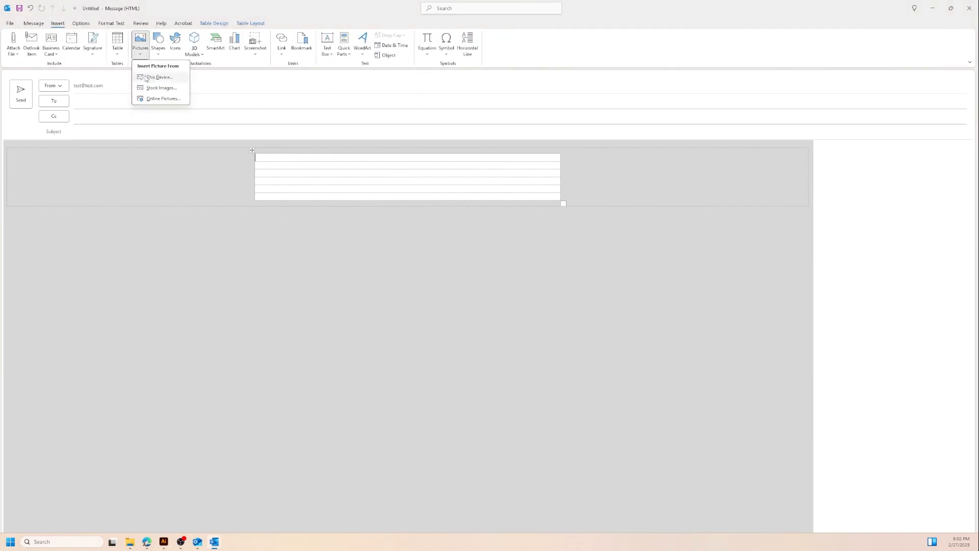
click(357, 161)
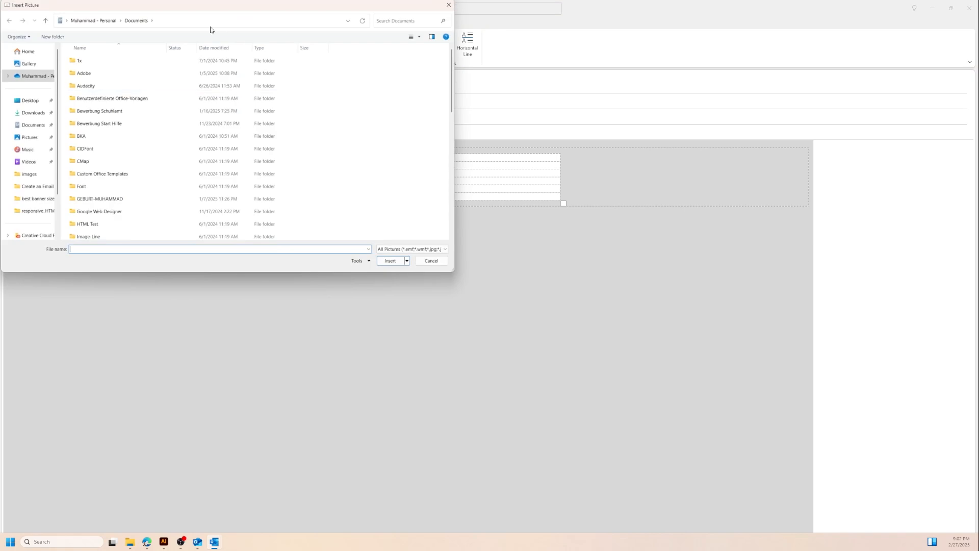
click(184, 23)
key(ctrl+v)
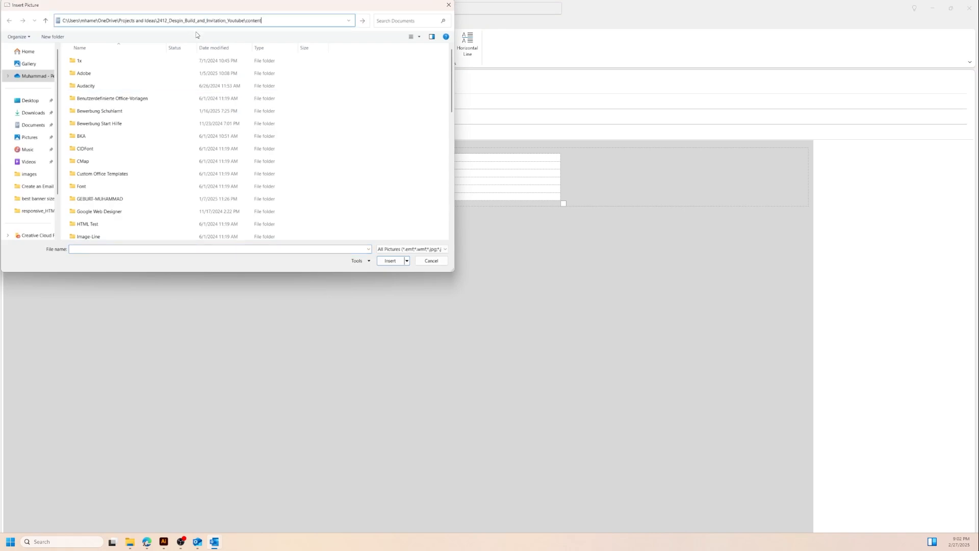
key(Return)
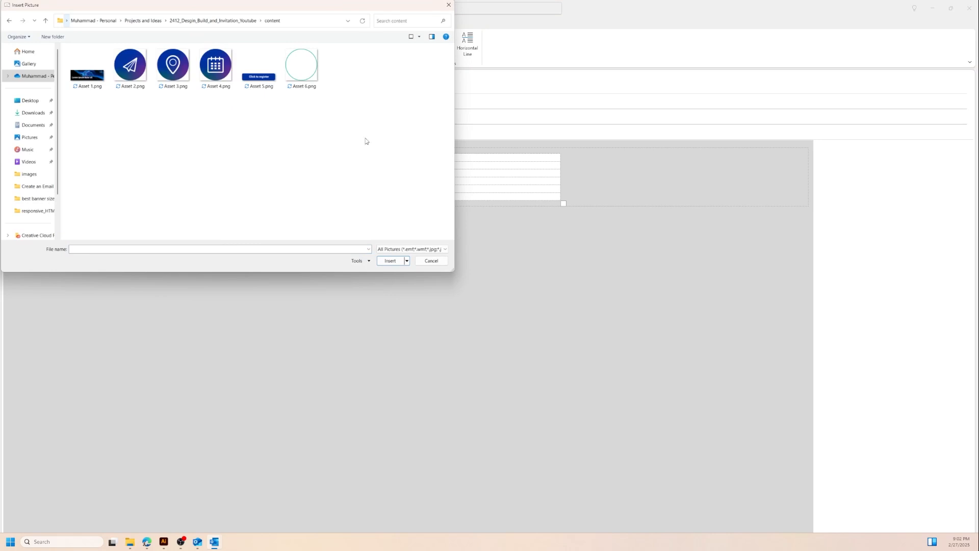
click(94, 86)
click(387, 261)
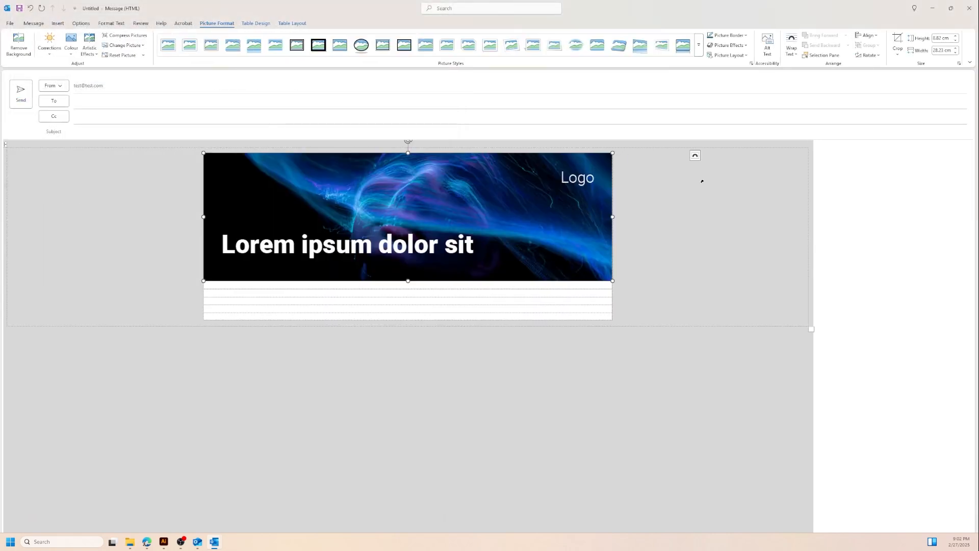
Set the banner picture's width to 21 cm
click(951, 49)
text(3)
text(1)
key(Return)
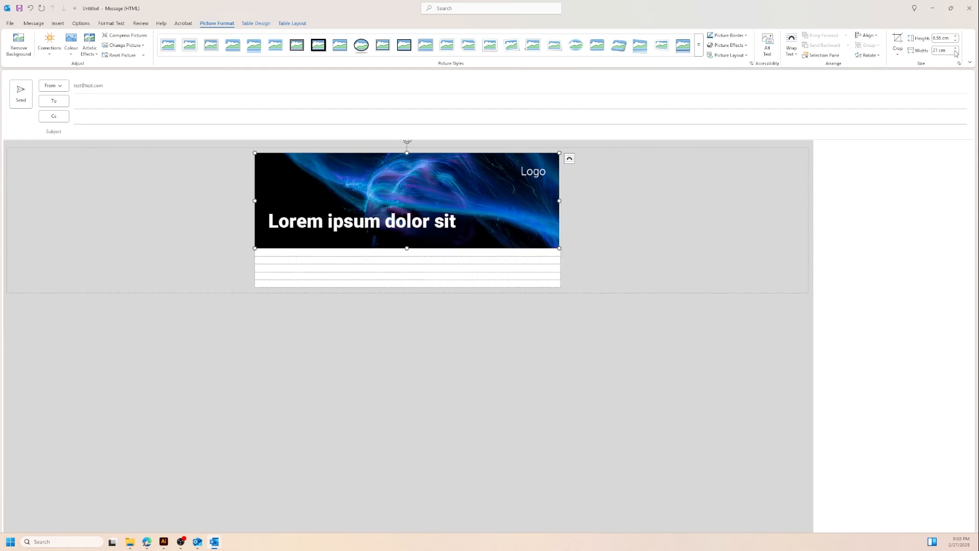
click(613, 232)
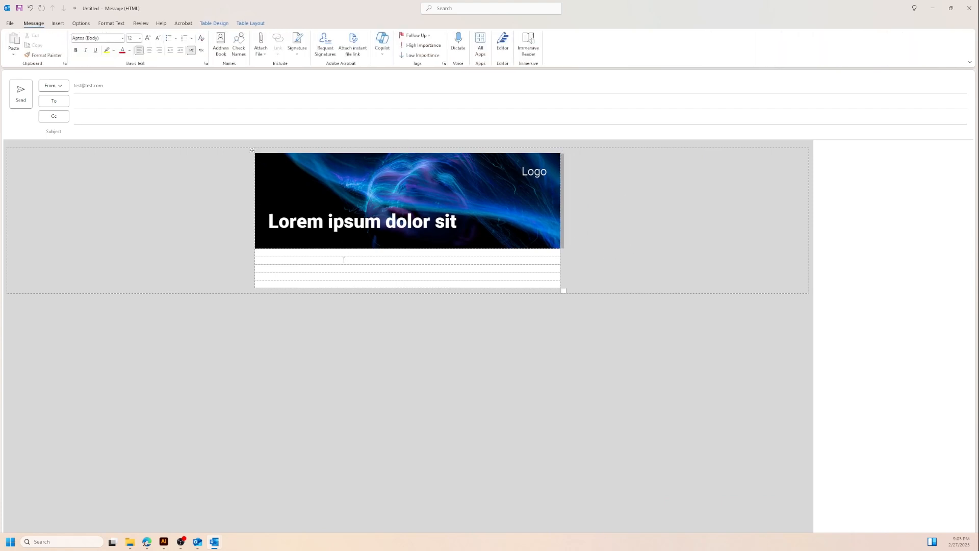
click(304, 284)
click(57, 23)
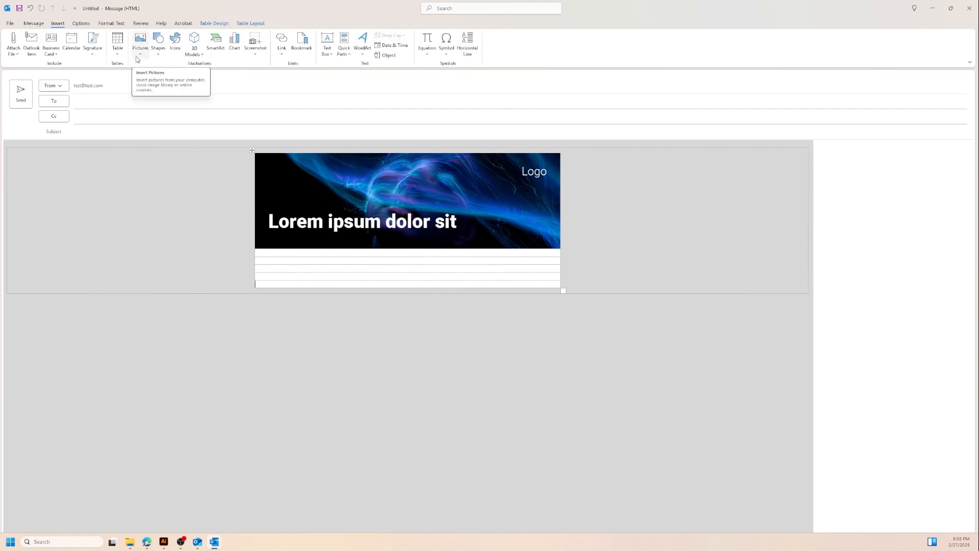
click(139, 55)
click(159, 77)
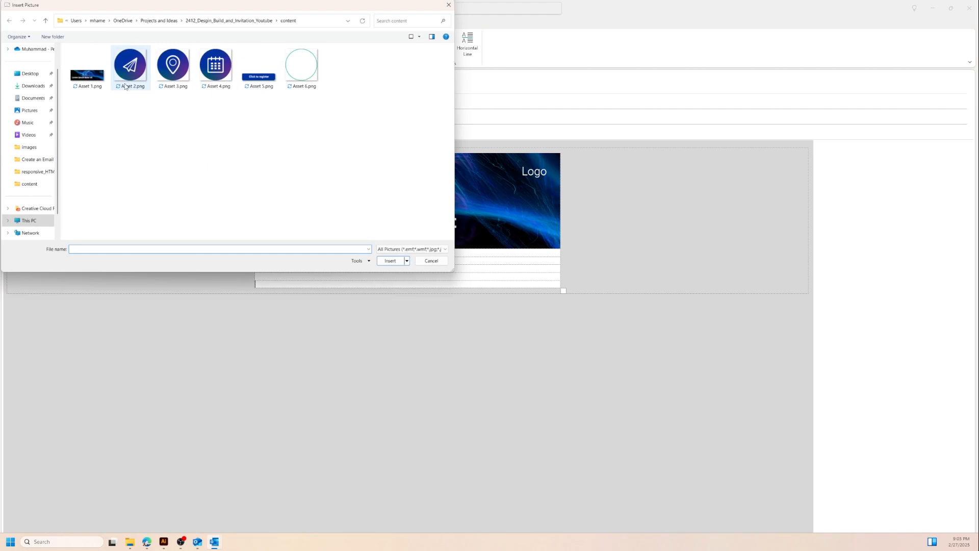
click(431, 261)
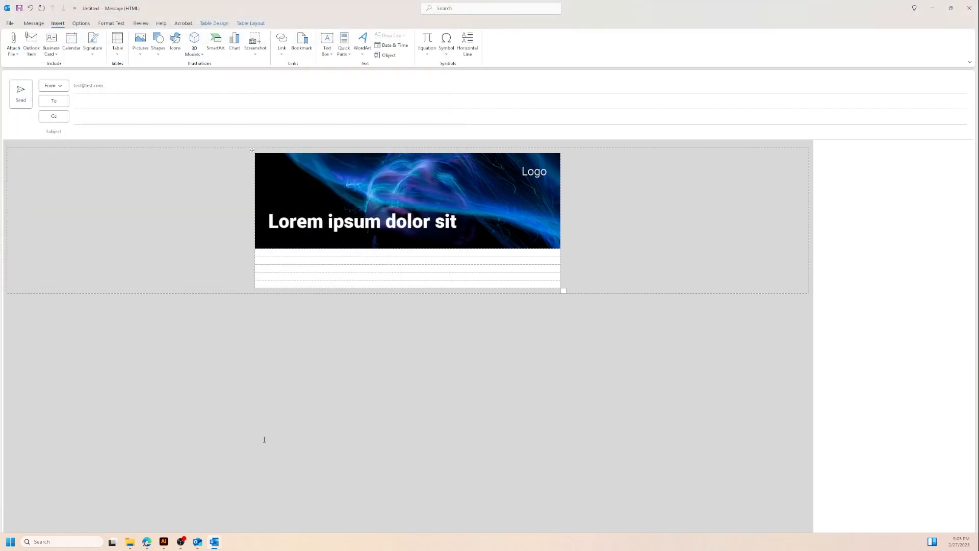
Switch to Illustrator and group the copyright text with its background strip at the end of the layout
click(164, 541)
scroll(500, 306, down, 3)
scroll(443, 383, down, 1)
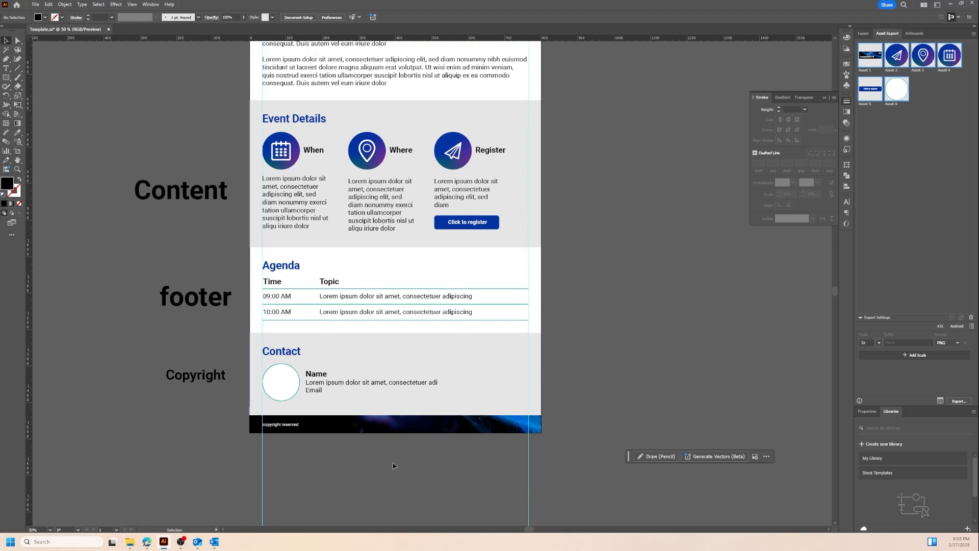
click(296, 425)
key(a)
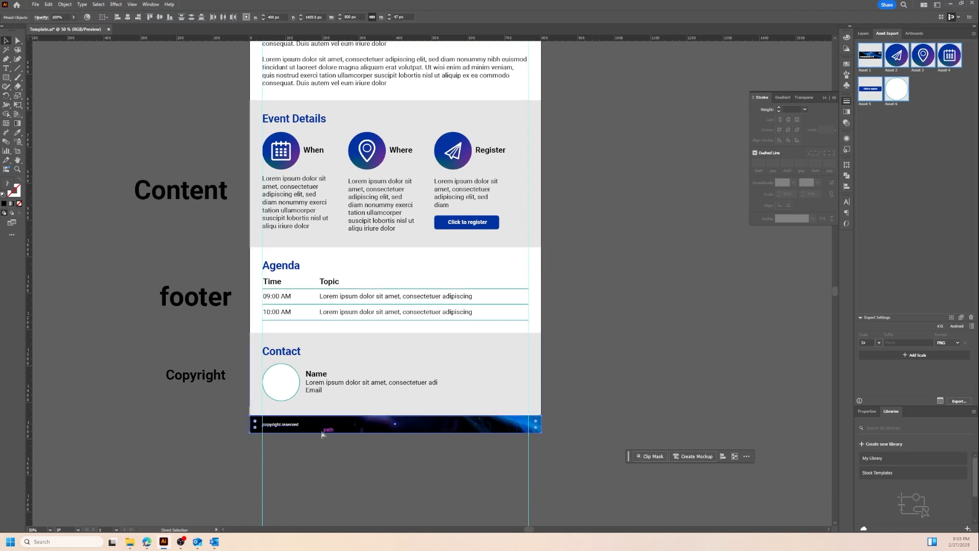
key(v)
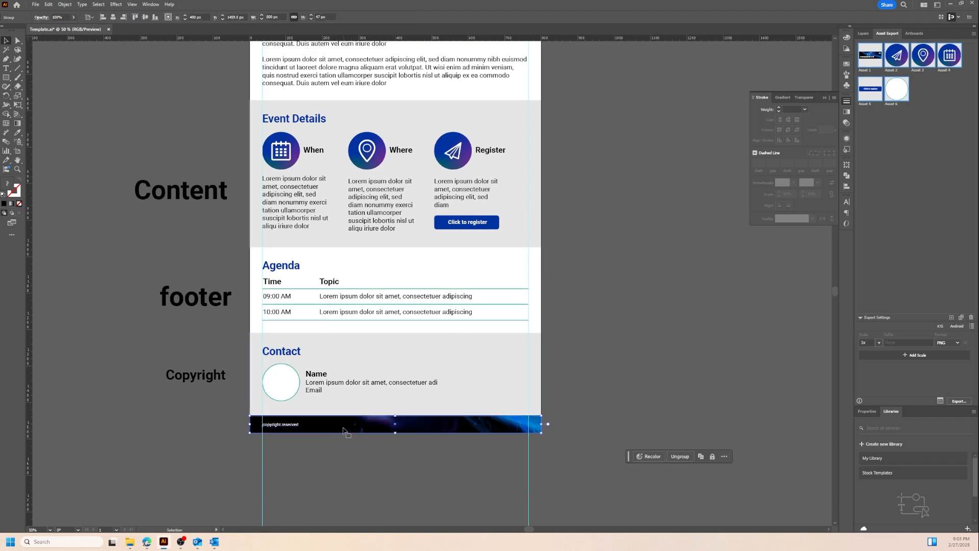
Add the grouped copyright strip to the export assets and export it as a PNG at 1x scale
drag(341, 428, 913, 141)
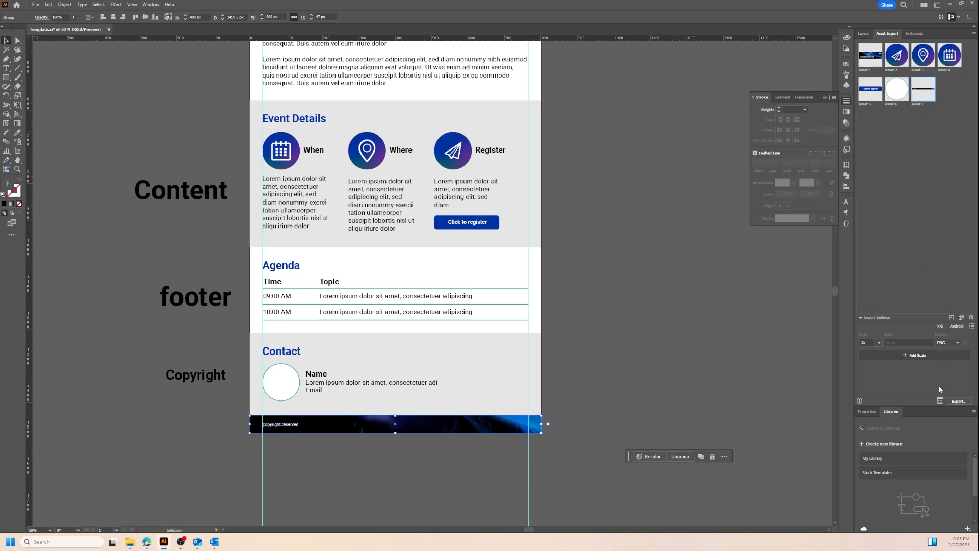
click(940, 401)
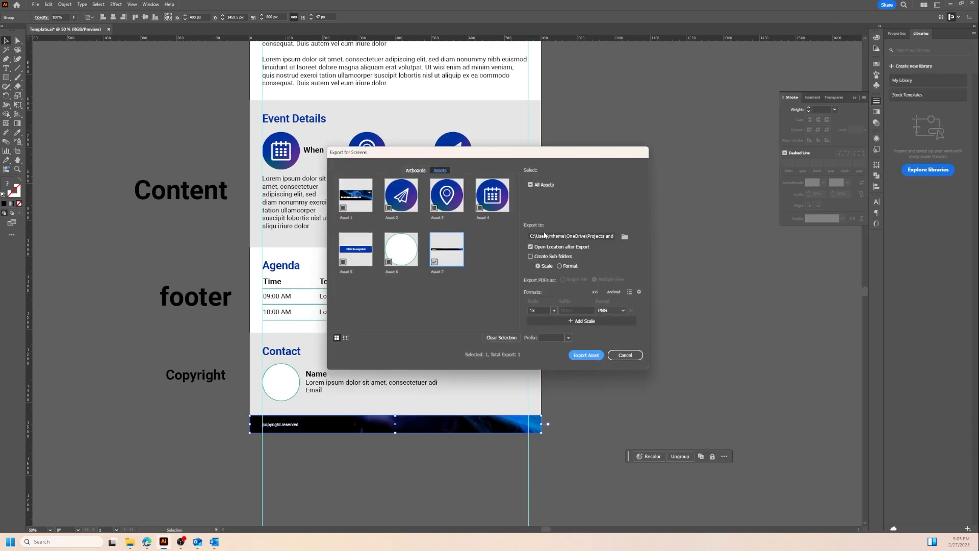
click(581, 357)
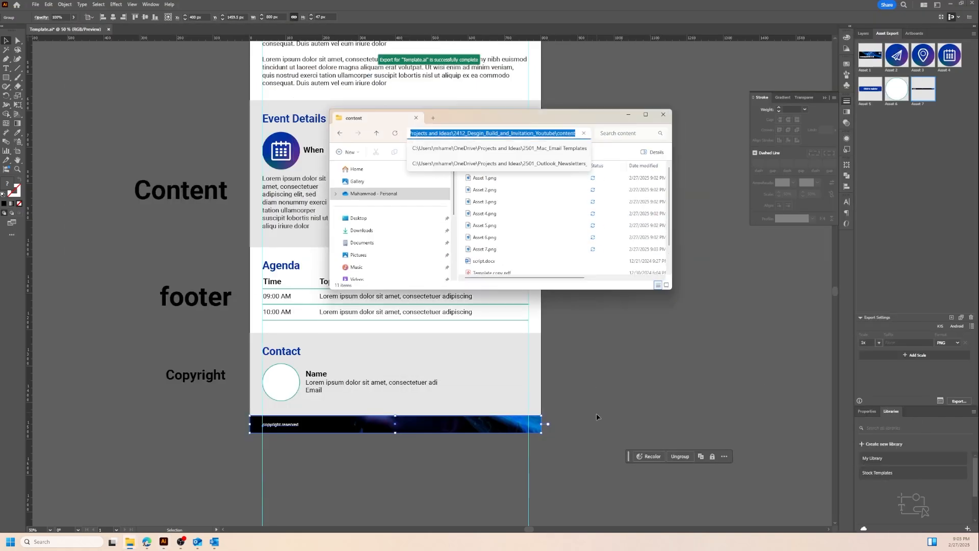
Switch to the Outlook message and insert Asset 7.png into the nested table's last row
click(214, 543)
click(217, 516)
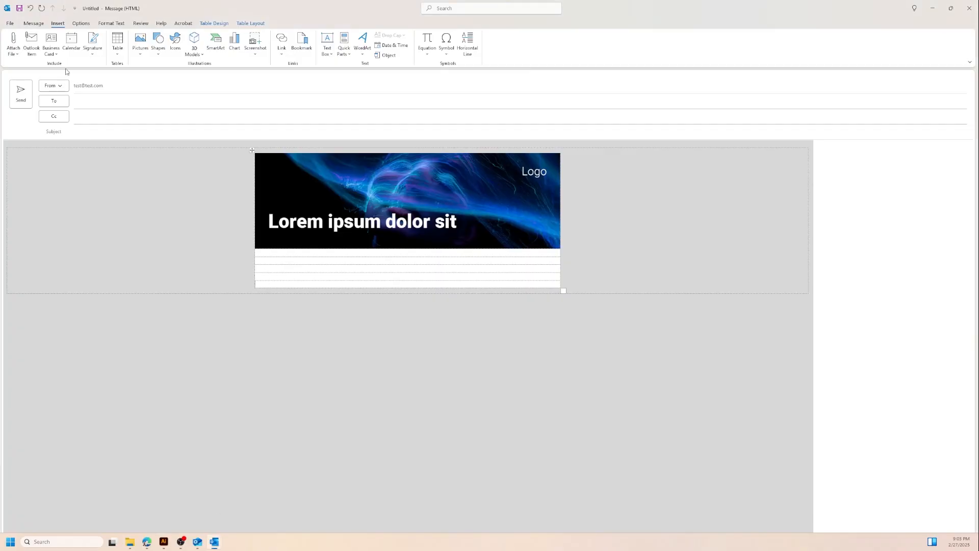
click(139, 49)
click(161, 76)
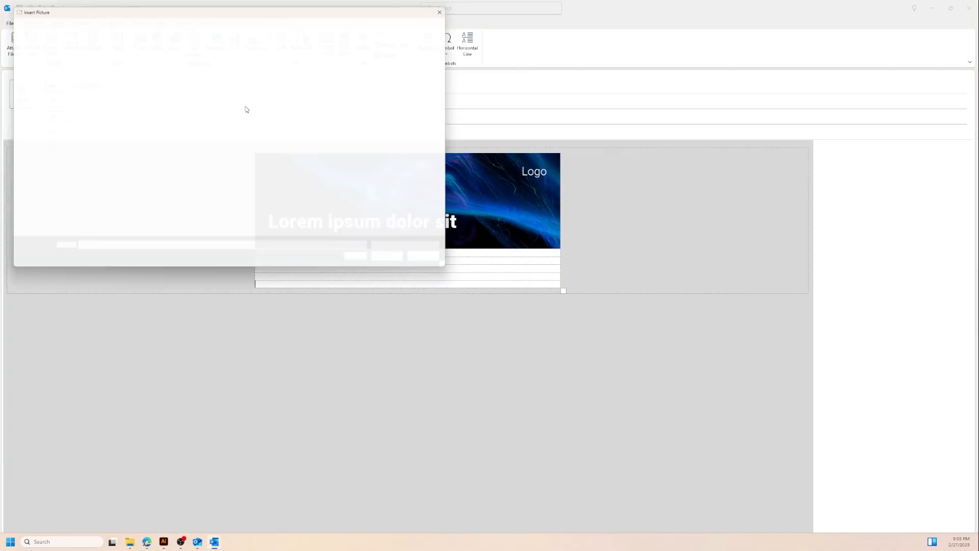
click(343, 69)
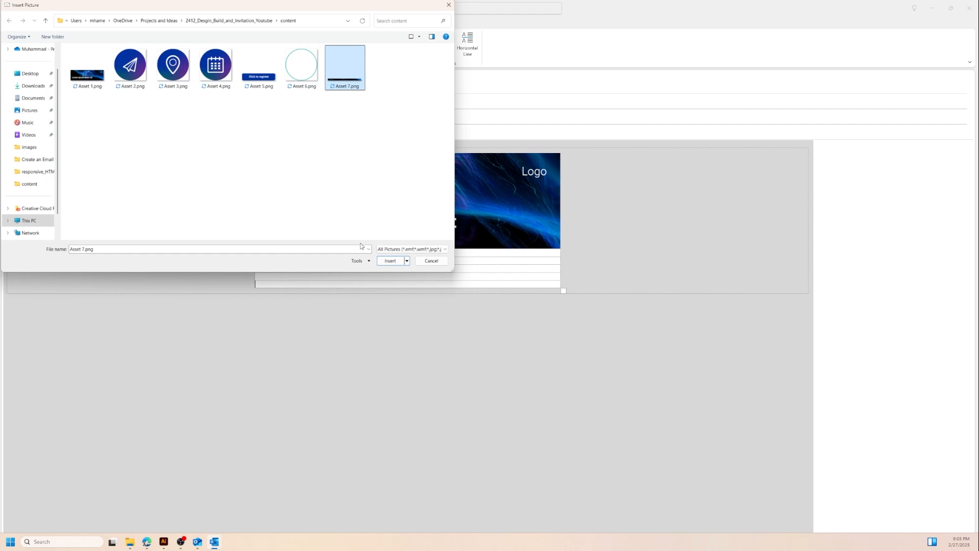
click(389, 261)
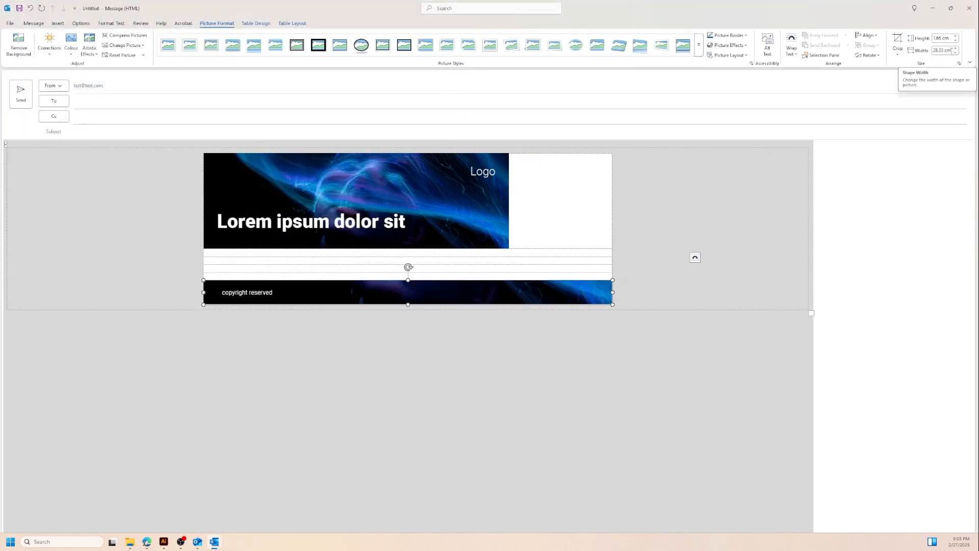
Set the copyright strip picture's width to 21 cm and deselect it
click(951, 50)
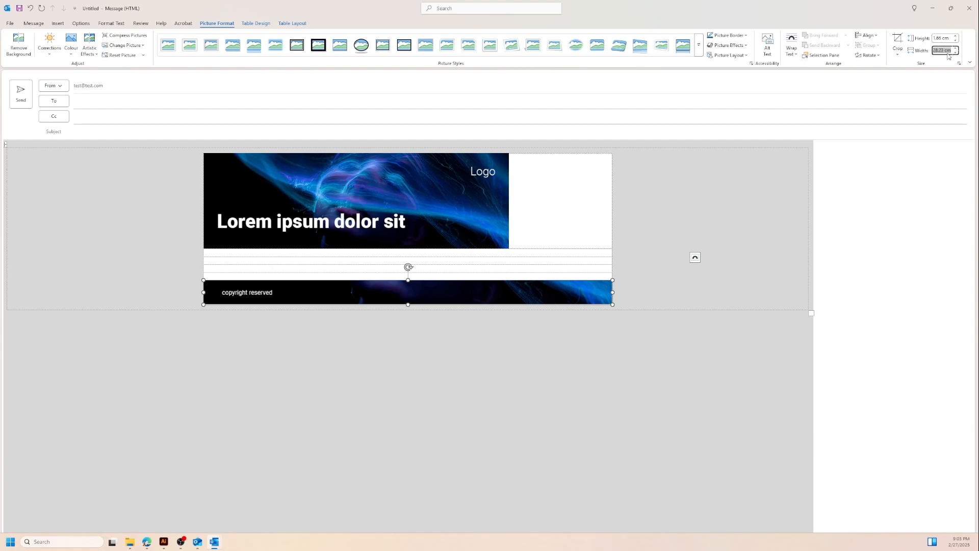
text(21)
key(Return)
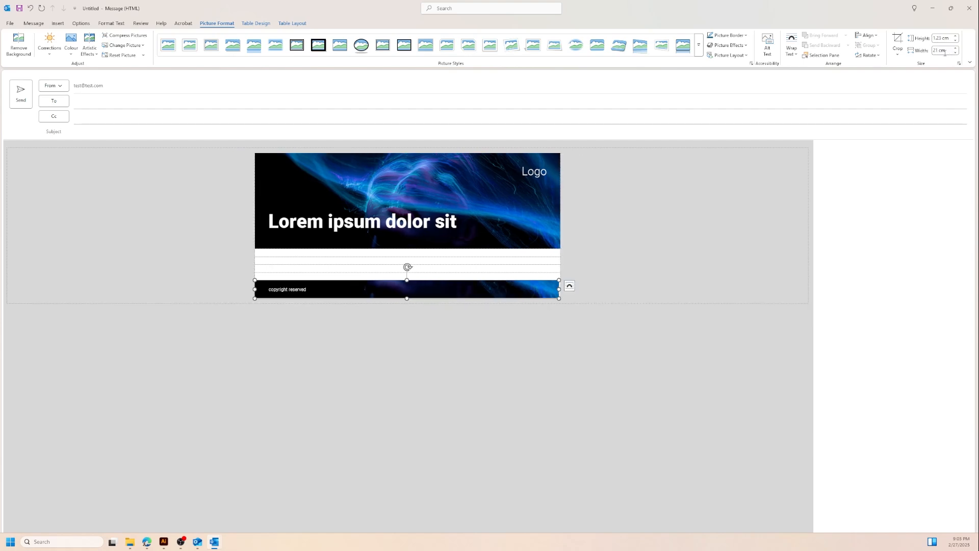
click(725, 231)
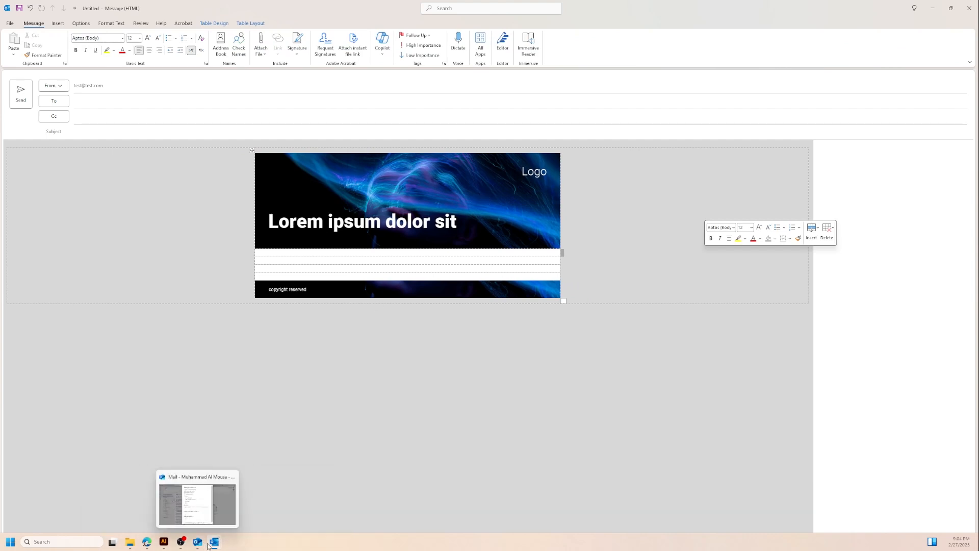
Switch to Illustrator, select the blue heading text below the banner, and return to the message's empty row under the banner picture
click(164, 545)
scroll(420, 297, up, 3)
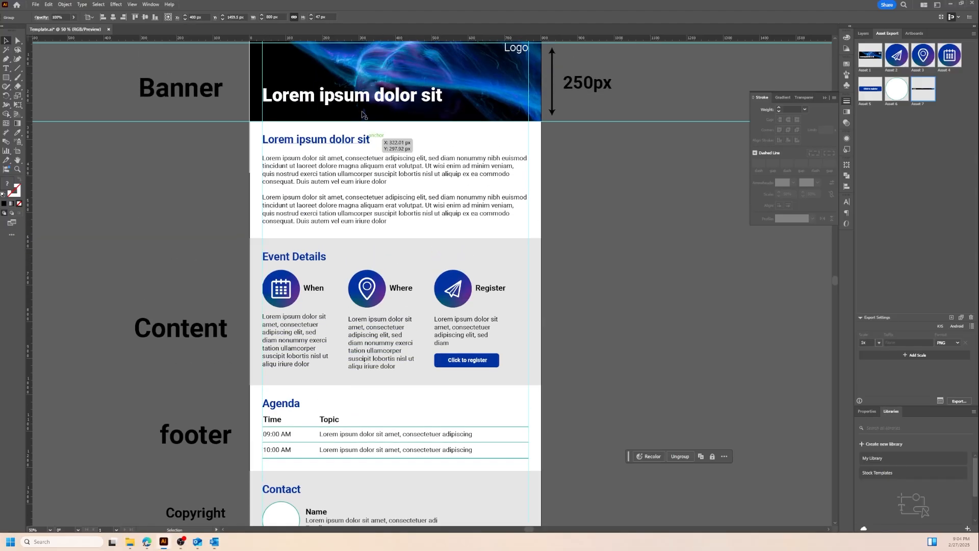
double_click(361, 140)
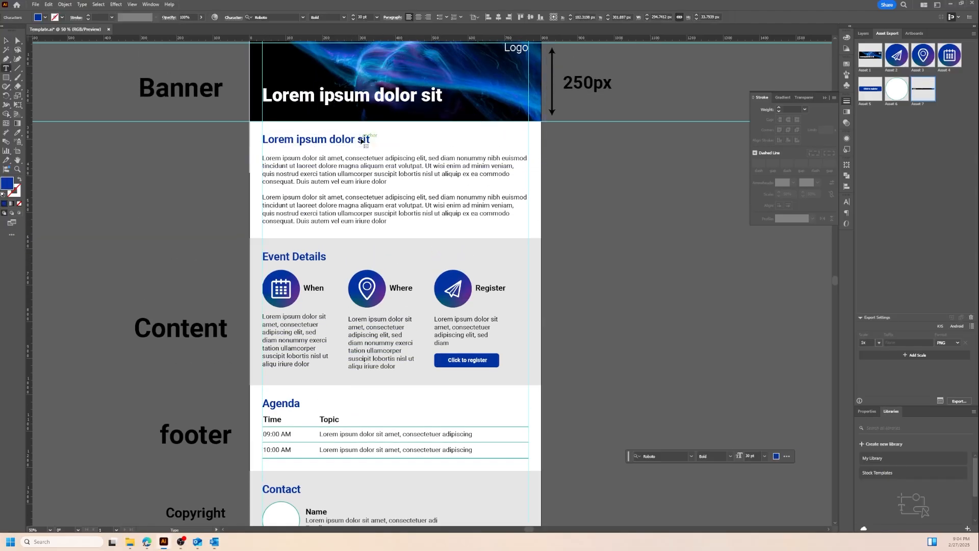
drag(369, 139, 261, 141)
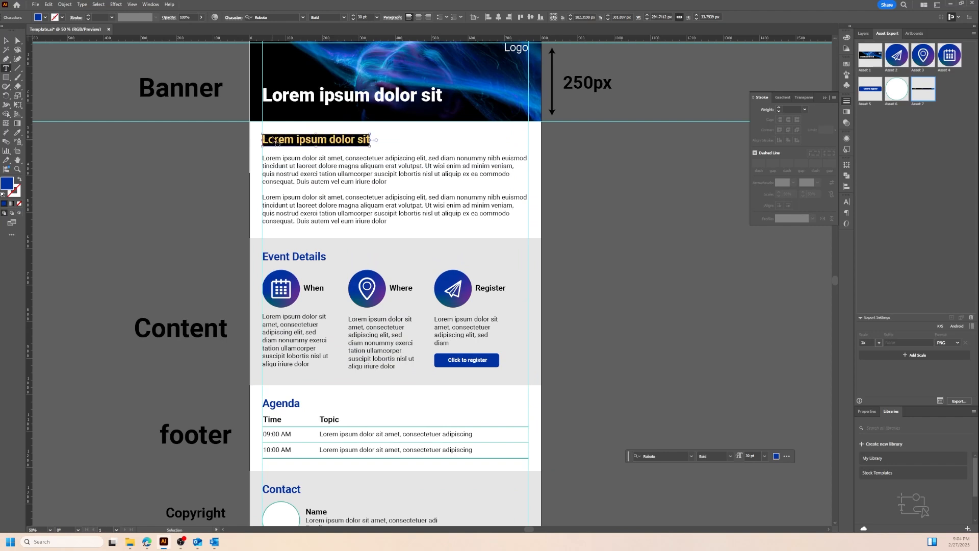
click(950, 4)
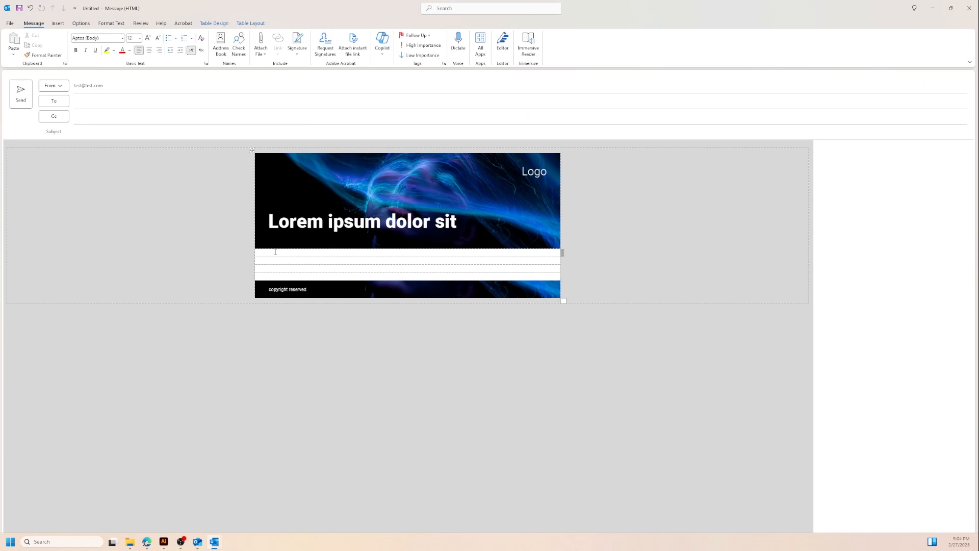
click(276, 252)
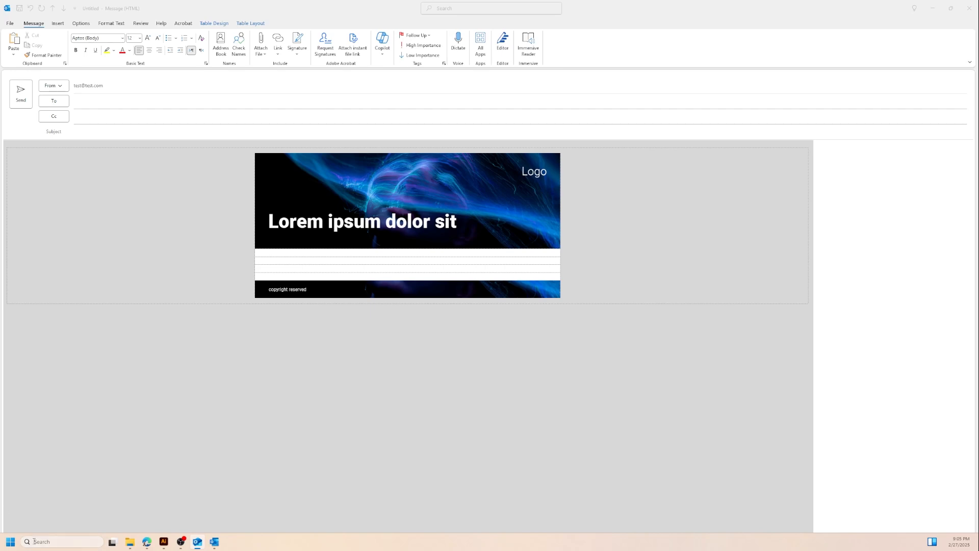
Try to save a copy of the Illustrator layout as the PDF Template copy.pdf in the content folder
click(164, 541)
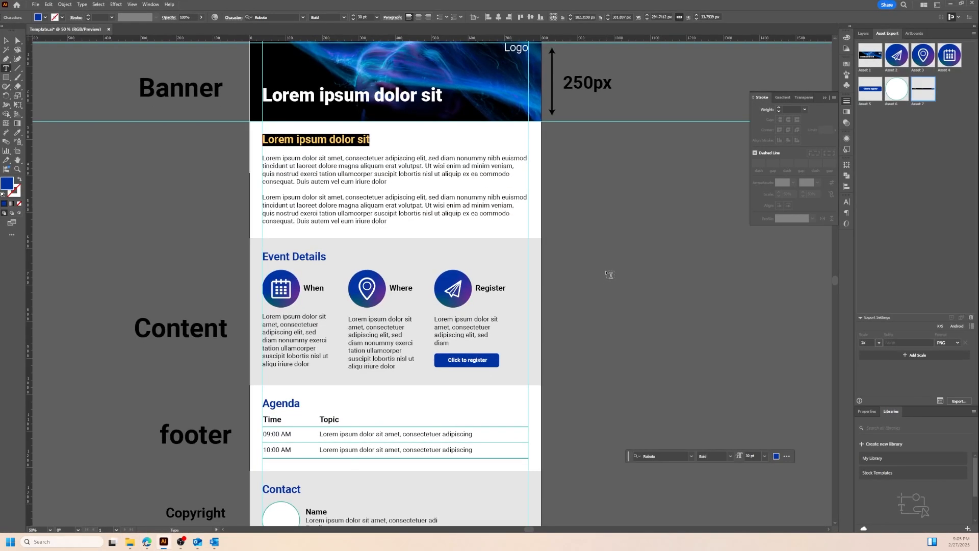
click(612, 275)
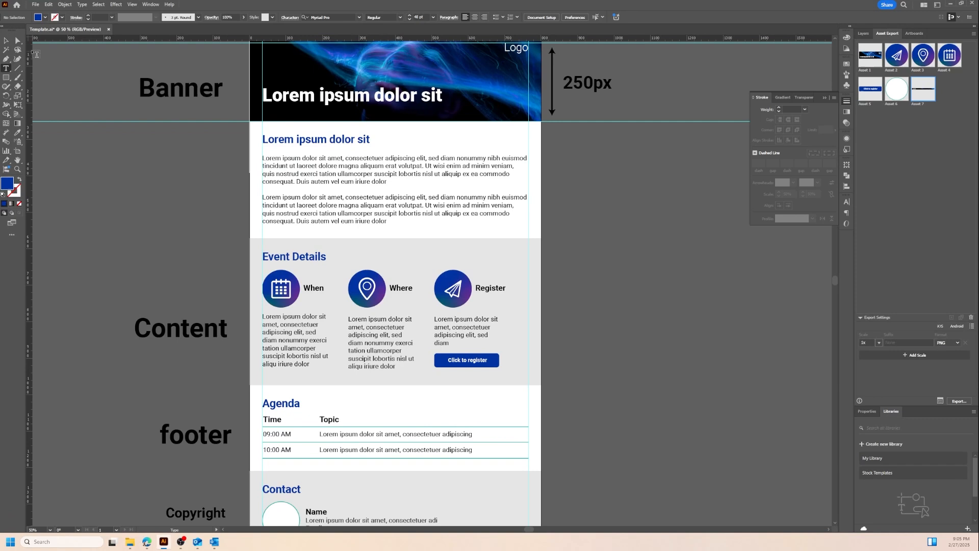
click(6, 41)
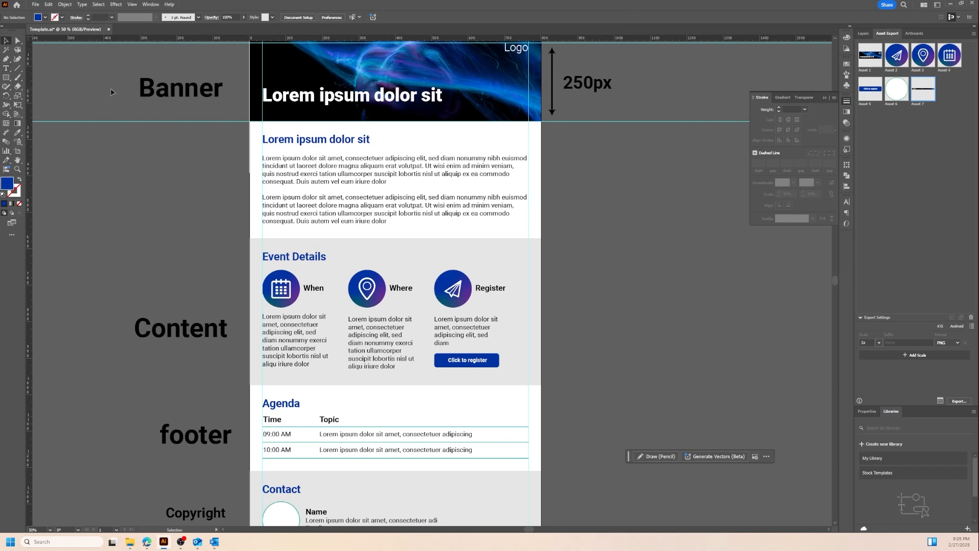
click(36, 4)
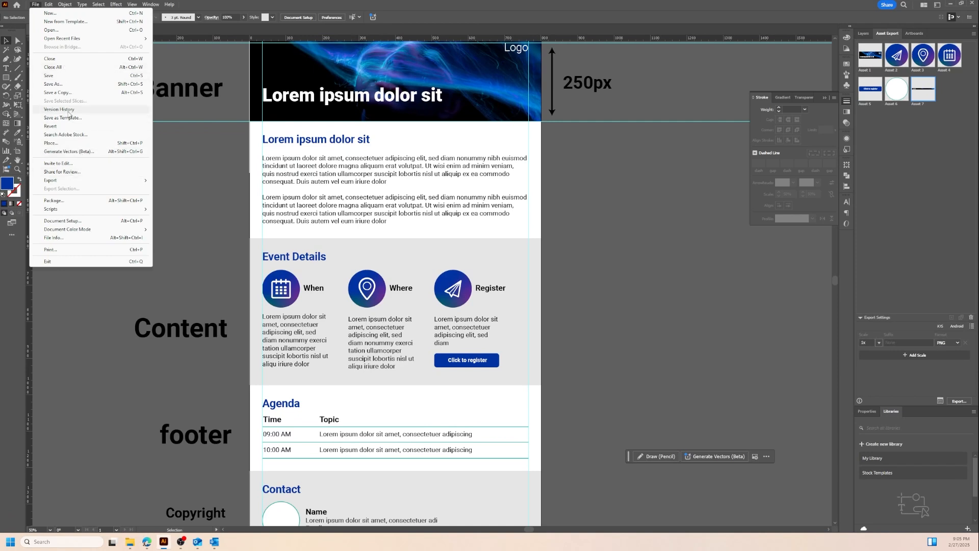
click(64, 92)
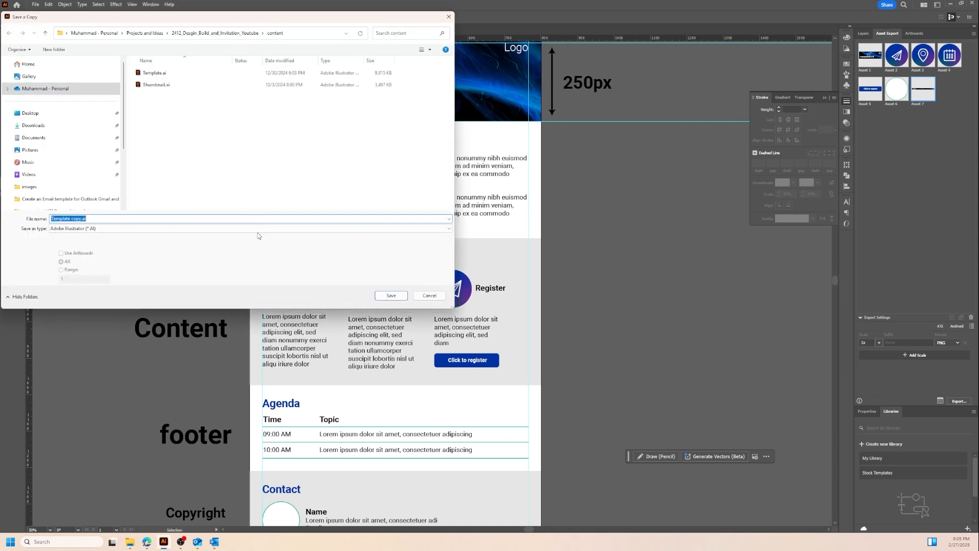
click(146, 229)
click(136, 242)
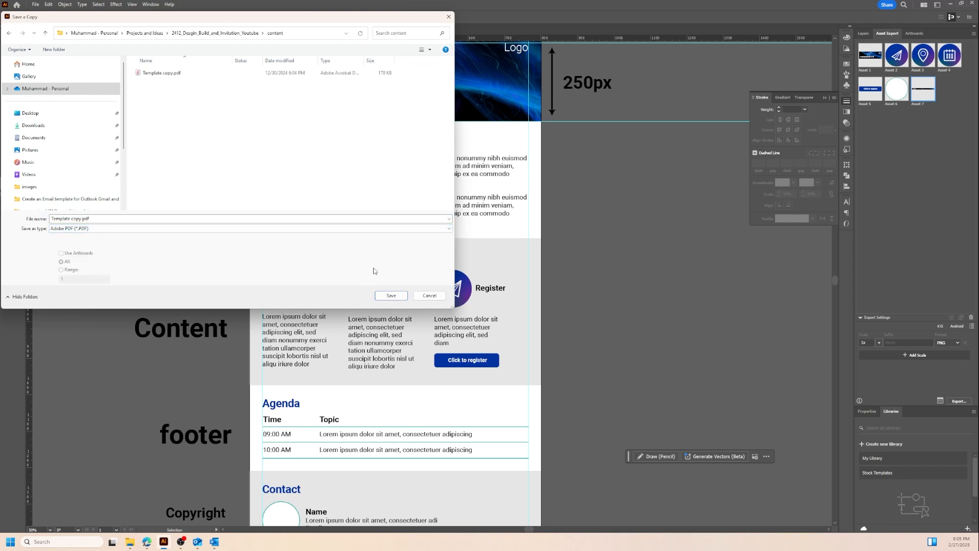
click(398, 298)
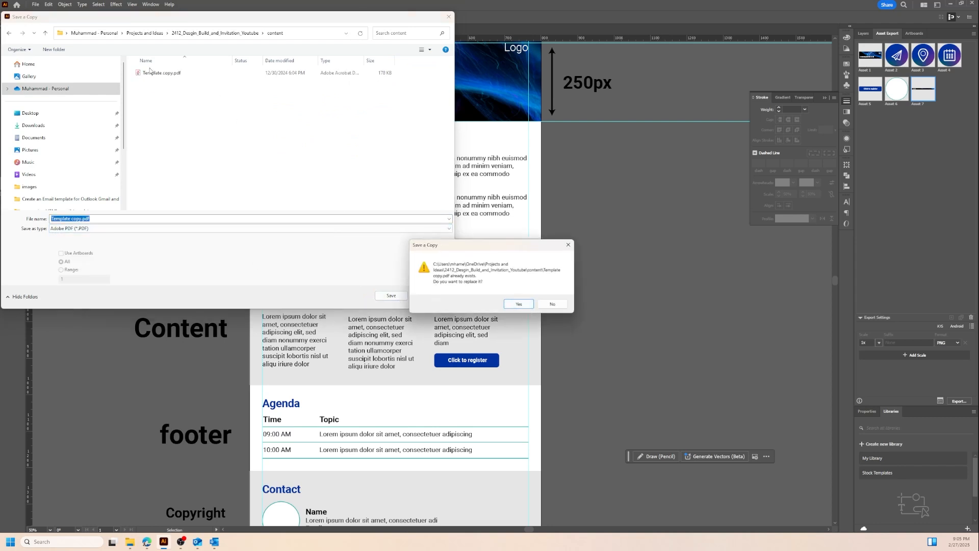
click(543, 305)
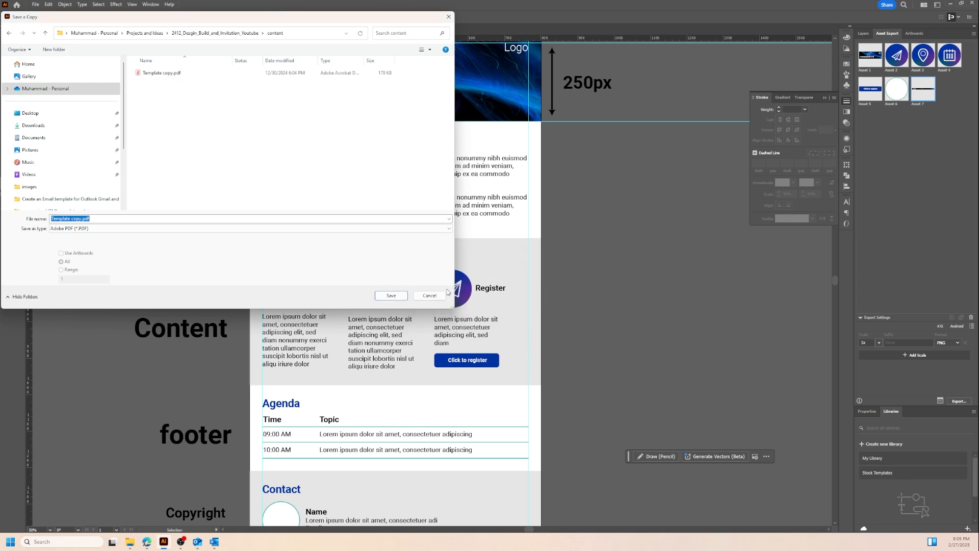
click(445, 295)
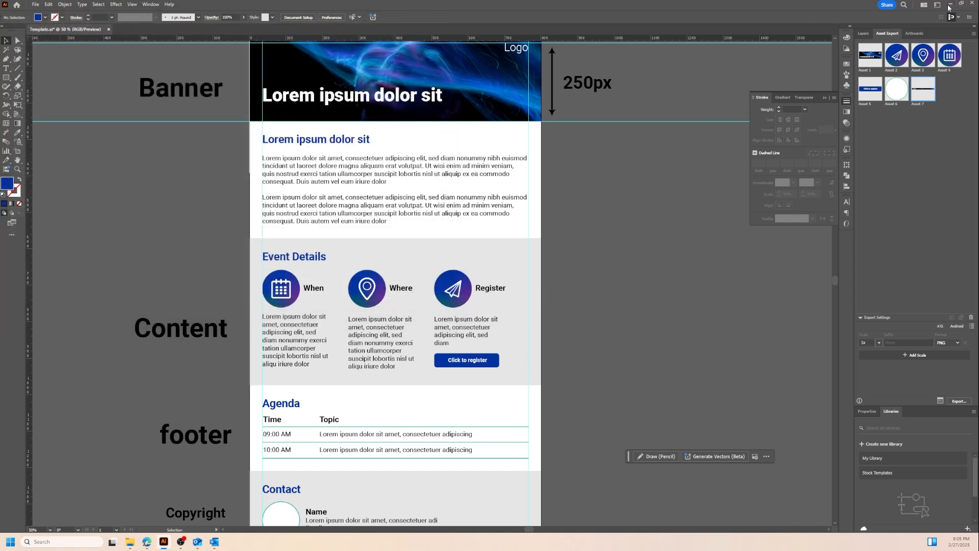
Open the existing Template copy.pdf from the content folder, close the folder window and maximize the PDF window
click(950, 4)
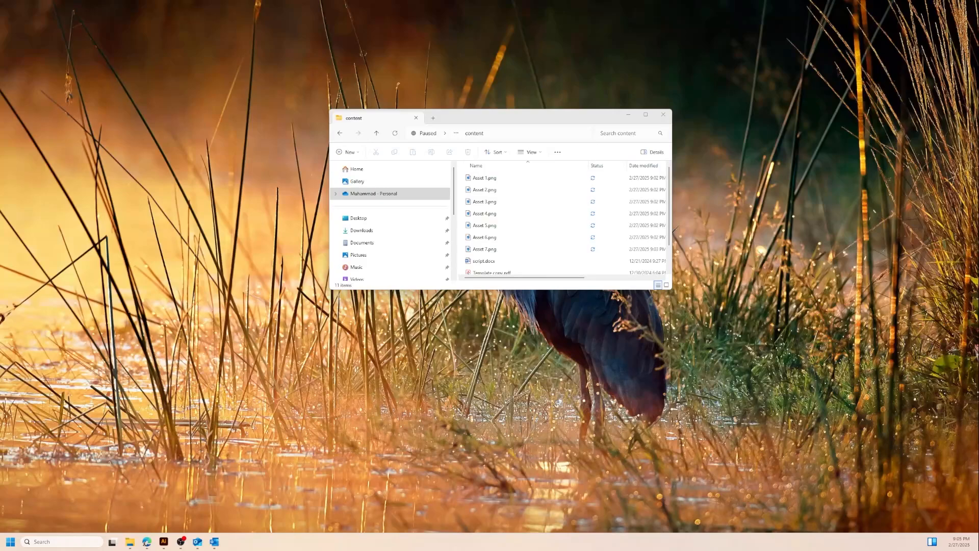
key(alt+d)
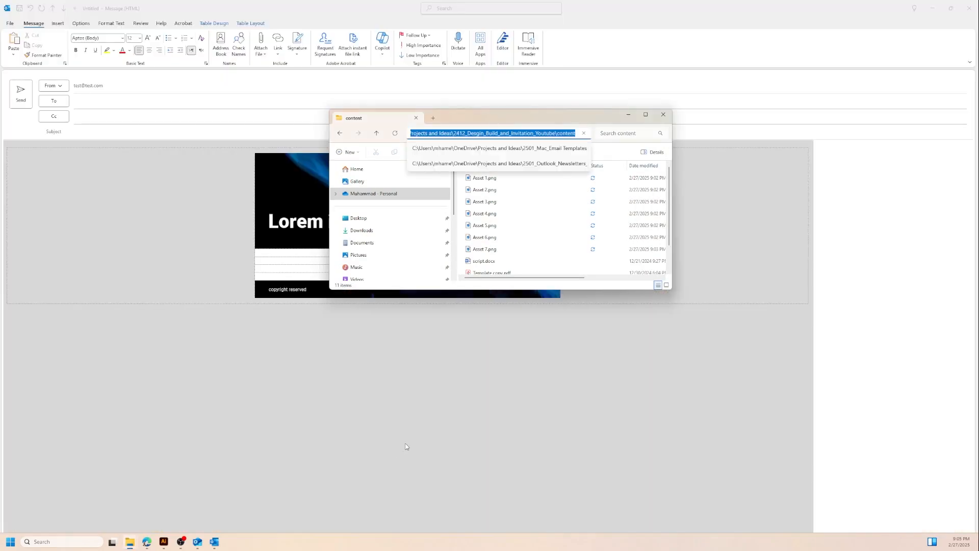
click(486, 273)
double_click(485, 274)
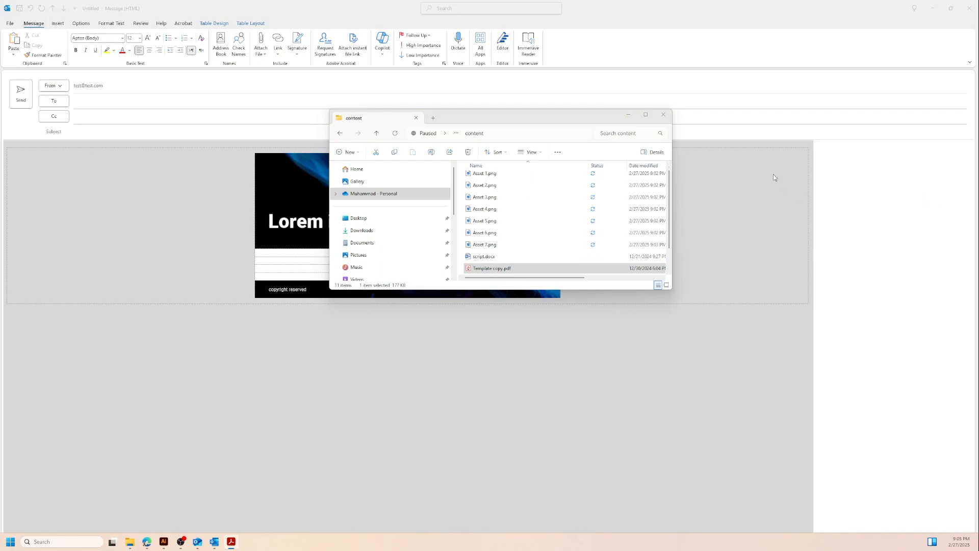
click(663, 114)
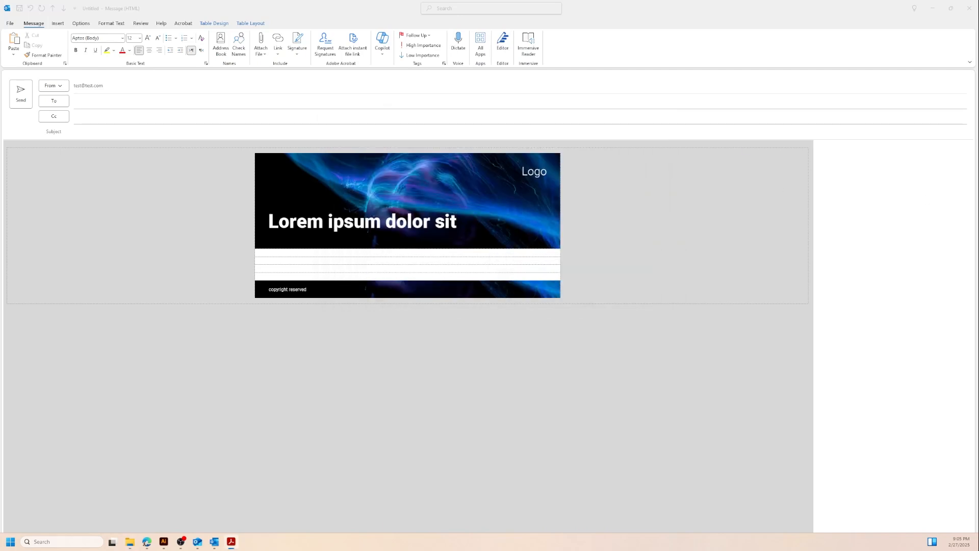
click(833, 192)
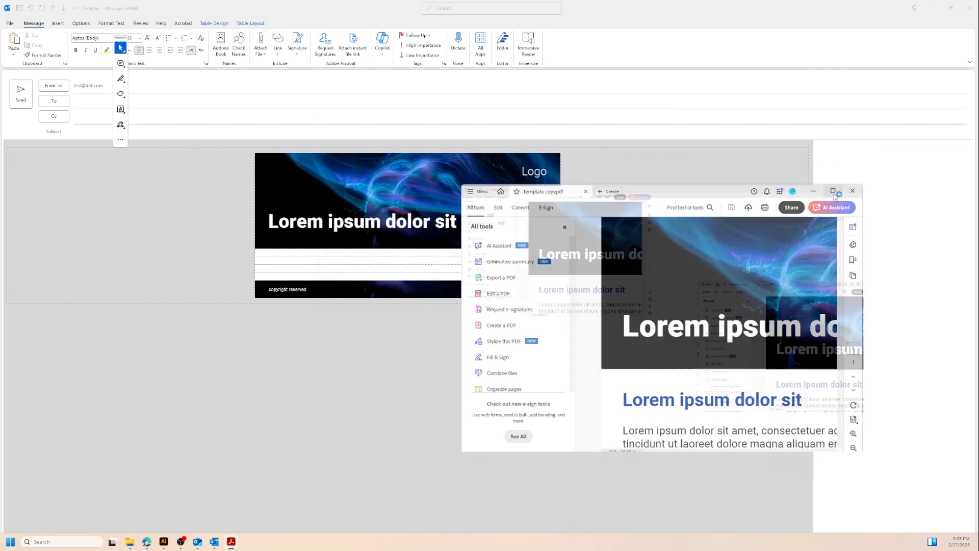
Copy the blue "Lorem ipsum dolor sit" heading from the PDF and paste it into the Outlook table row below the banner
drag(505, 208, 352, 212)
key(ctrl+c)
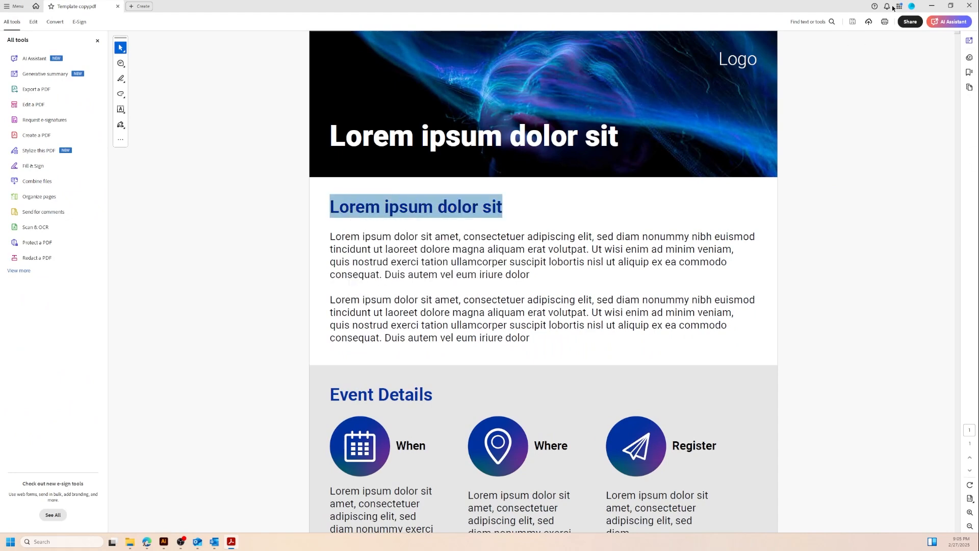
click(931, 6)
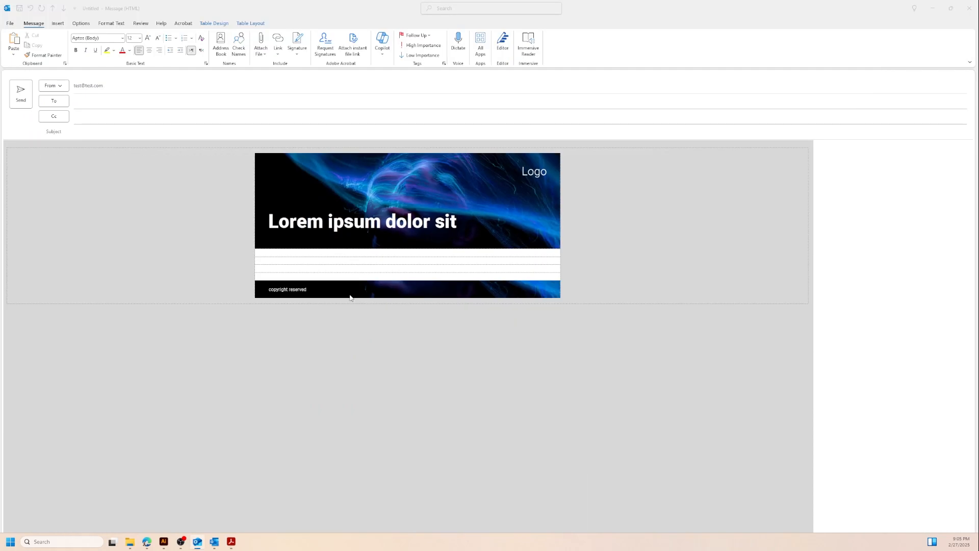
click(261, 251)
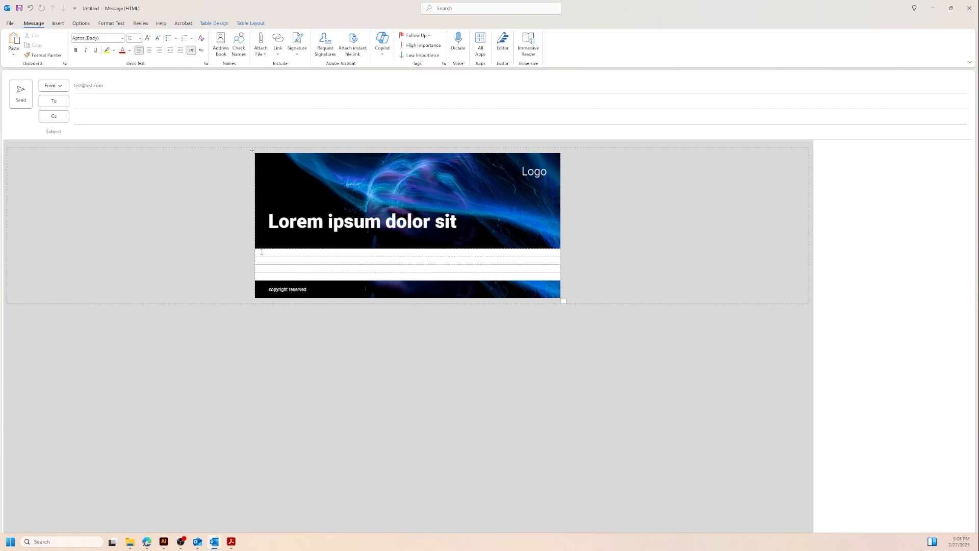
key(ctrl+v)
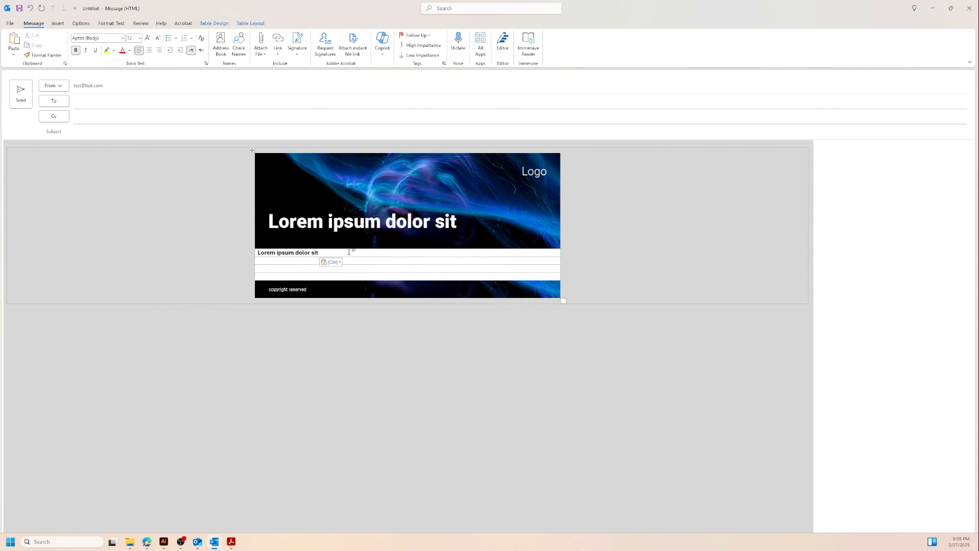
Select the four rows between the banner and footer and stop their cell margins from matching the whole table
drag(350, 252, 377, 275)
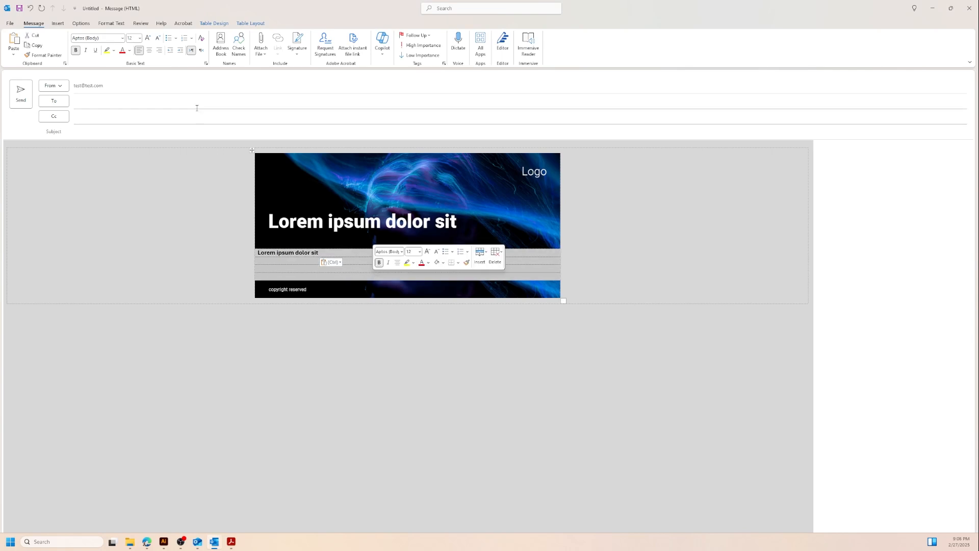
click(241, 26)
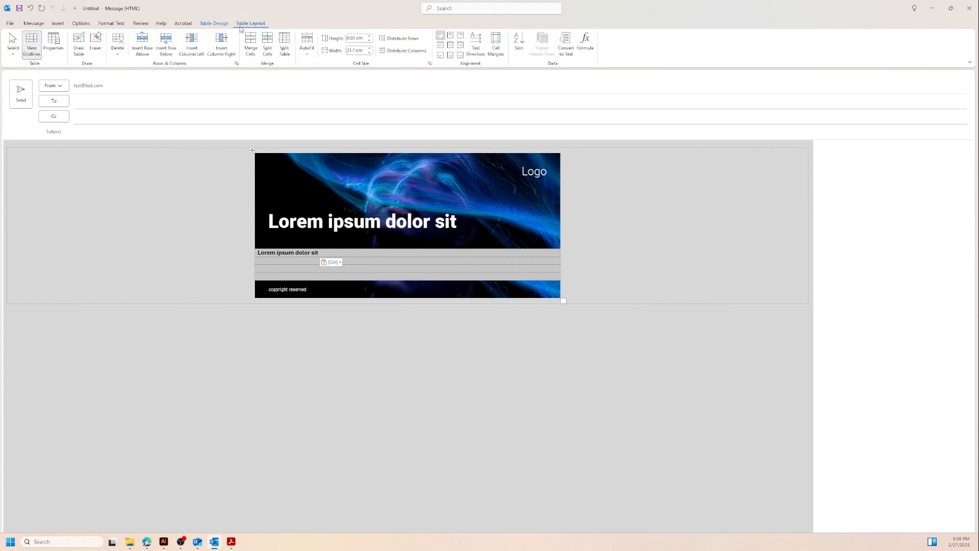
click(54, 43)
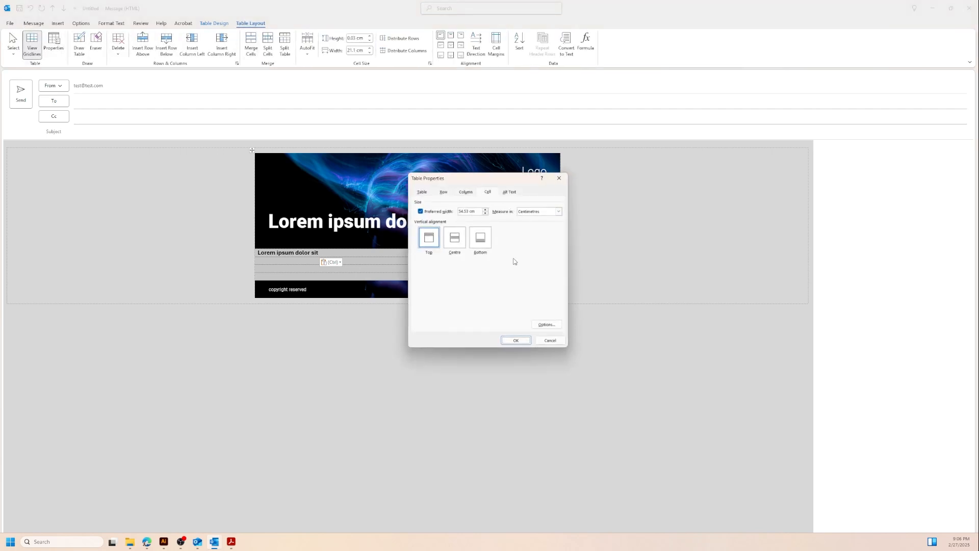
click(547, 324)
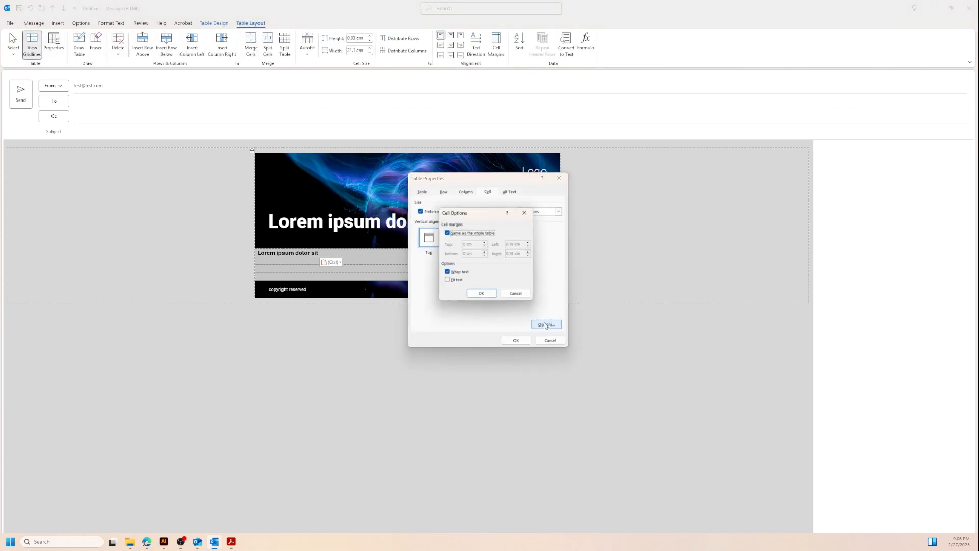
click(451, 234)
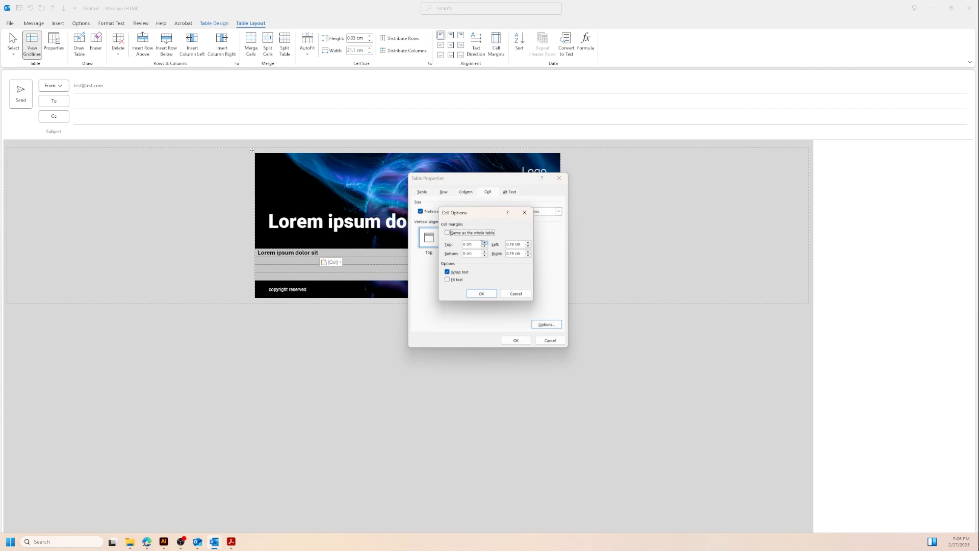
Set the top, bottom, left and right cell margins of the four content rows to 0.95 cm
click(485, 243)
click(485, 243)
click(485, 243)
click(475, 244)
text(95)
drag(475, 244, 461, 246)
key(ctrl+c)
key(Tab)
key(ctrl+v)
key(Tab)
key(ctrl+v)
key(Tab)
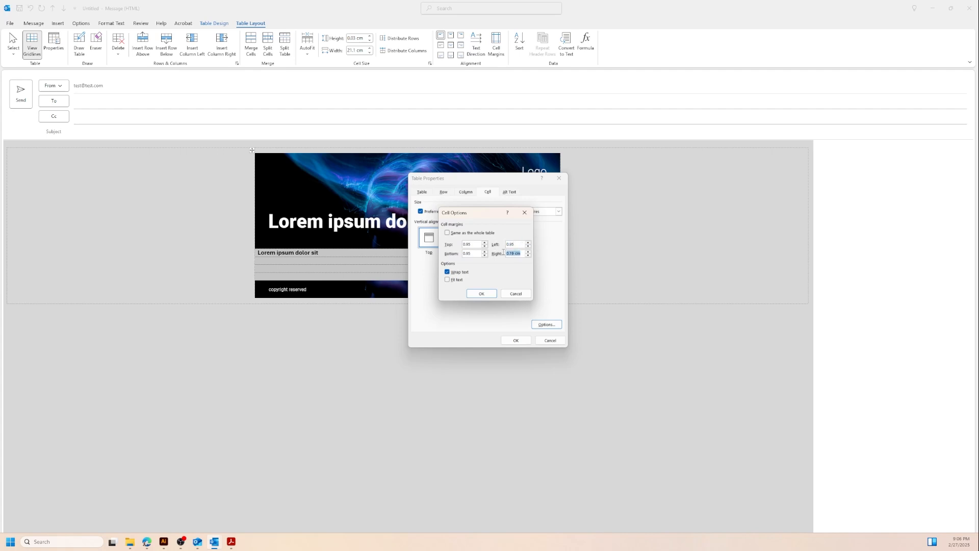
key(ctrl+v)
click(480, 294)
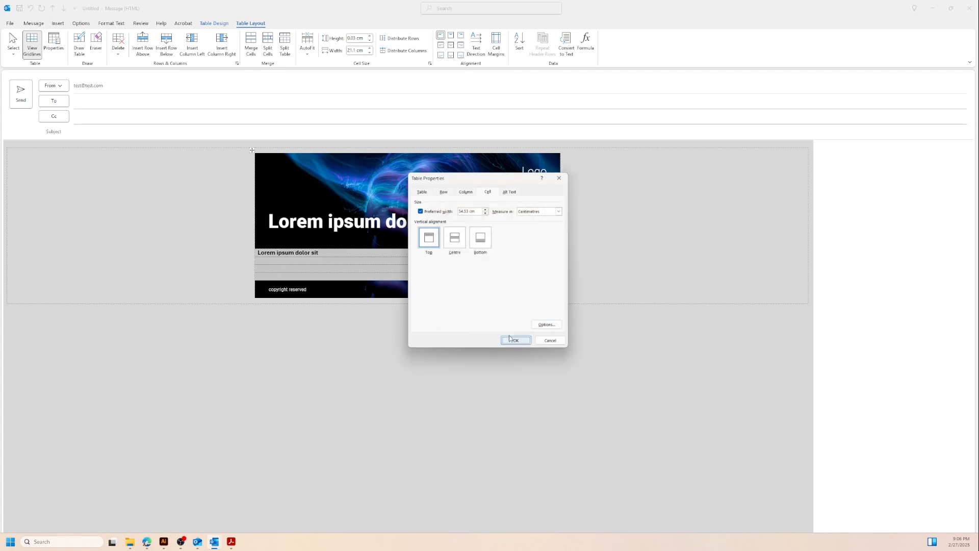
click(516, 340)
click(347, 284)
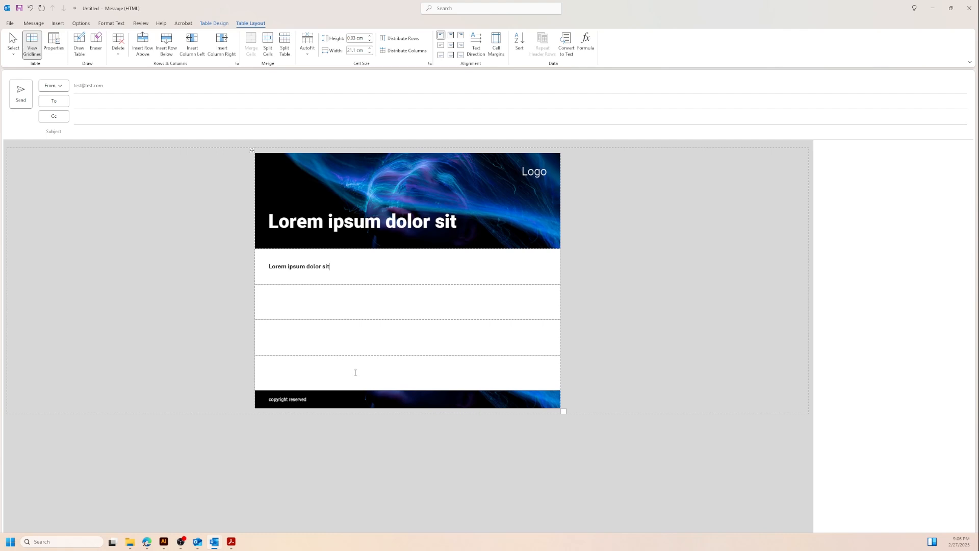
Reduce the left and right cell margins of the four content rows to 0.5 cm
drag(355, 373, 308, 274)
click(53, 43)
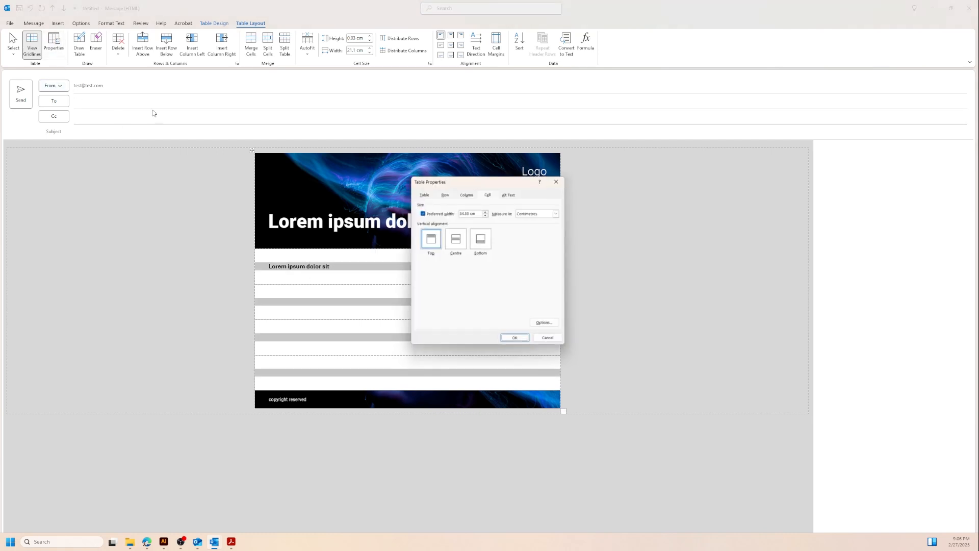
click(543, 322)
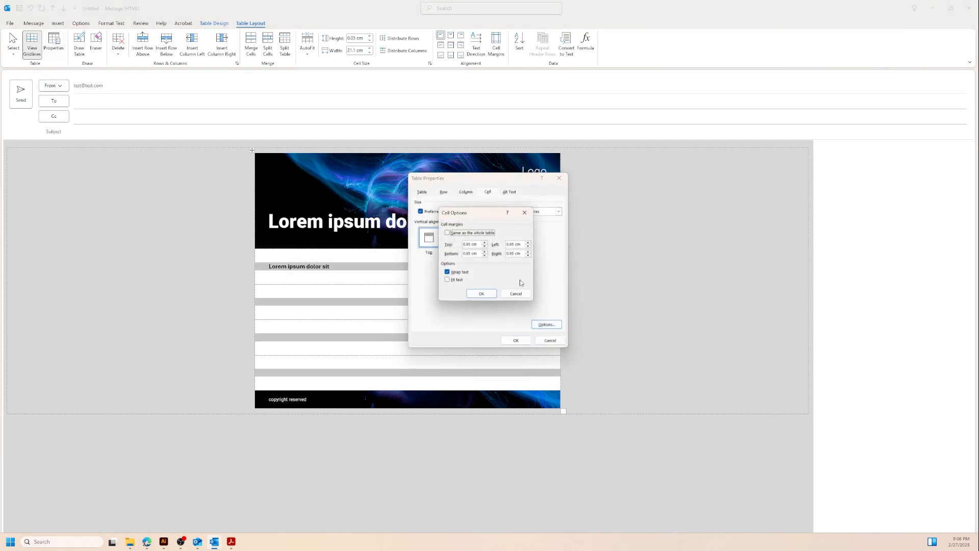
click(528, 247)
click(528, 246)
click(528, 246)
click(528, 246)
click(528, 247)
click(527, 256)
click(528, 255)
click(528, 255)
click(528, 255)
click(527, 256)
click(482, 294)
click(515, 340)
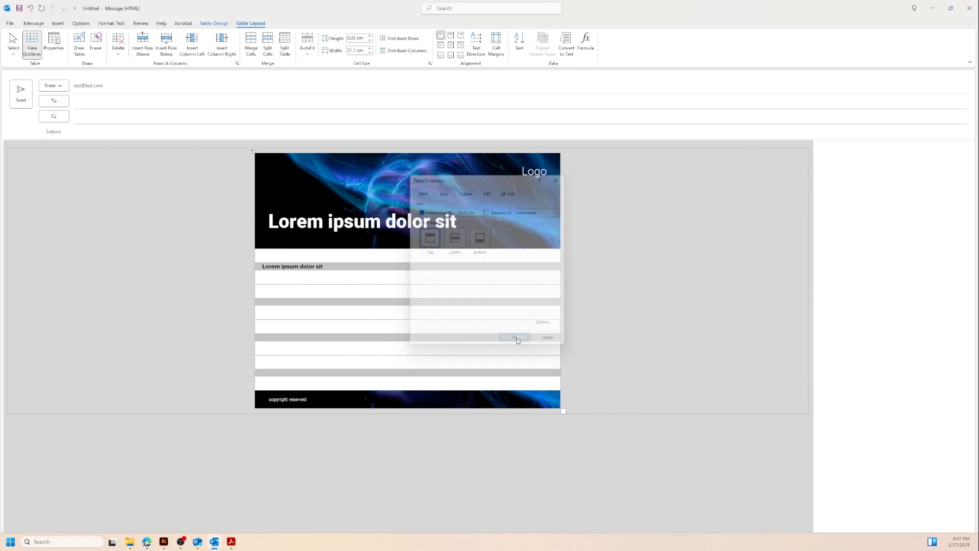
click(377, 267)
Increase the height of the third content row by moving its lower border down
drag(329, 266, 273, 263)
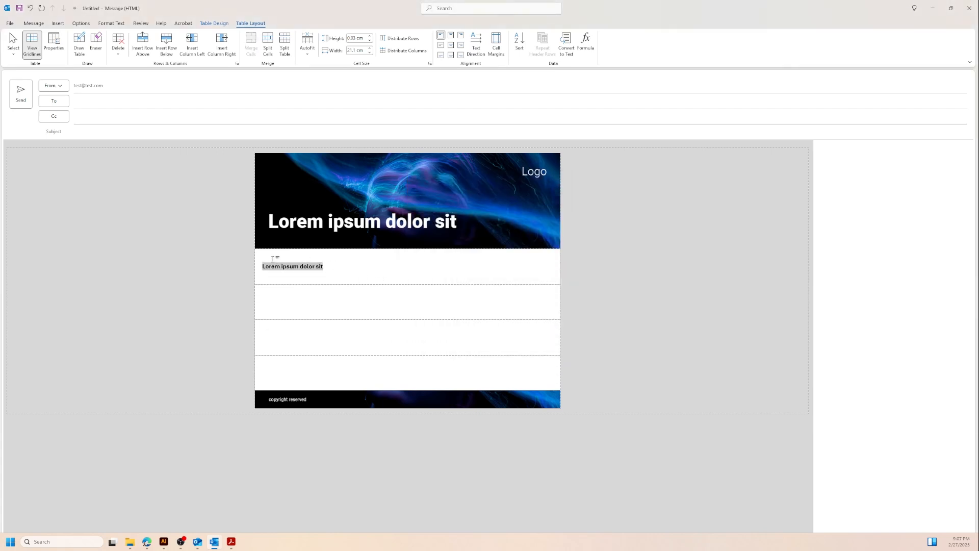
drag(373, 362, 380, 377)
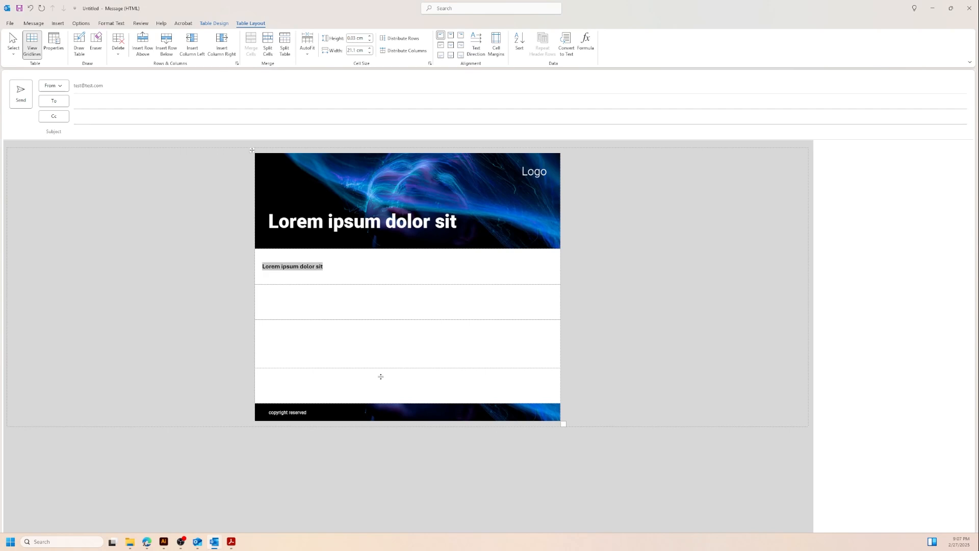
click(374, 353)
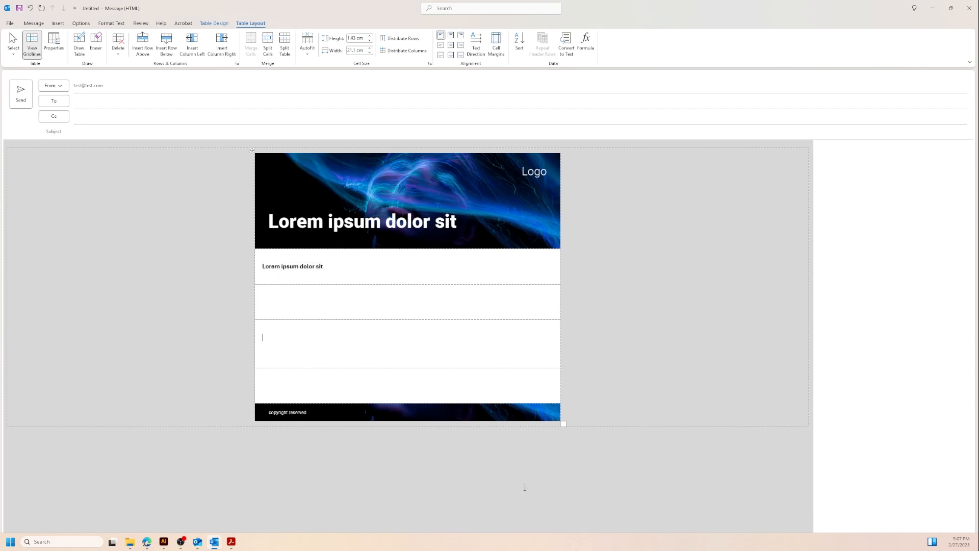
Check the cell margins of the four content rows between the banner and footer
drag(446, 383, 341, 253)
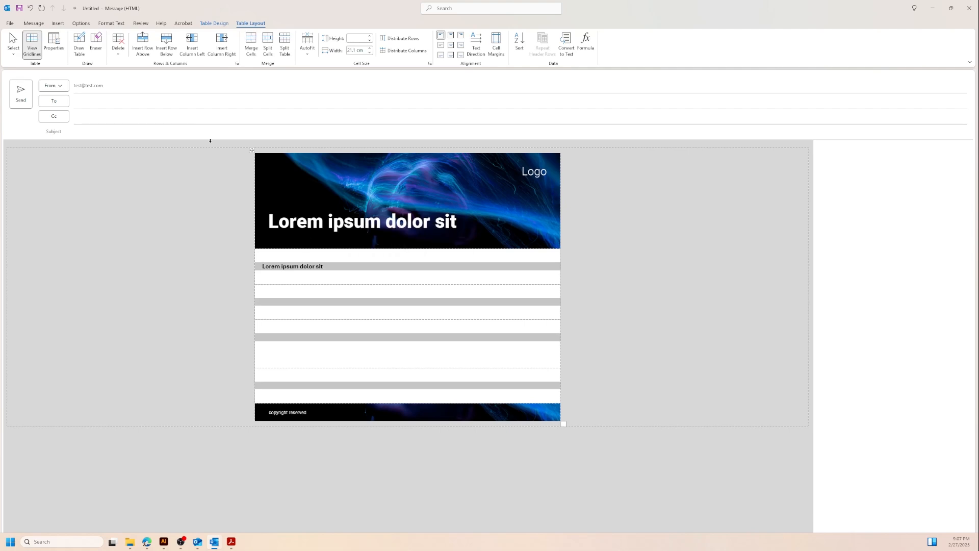
click(65, 53)
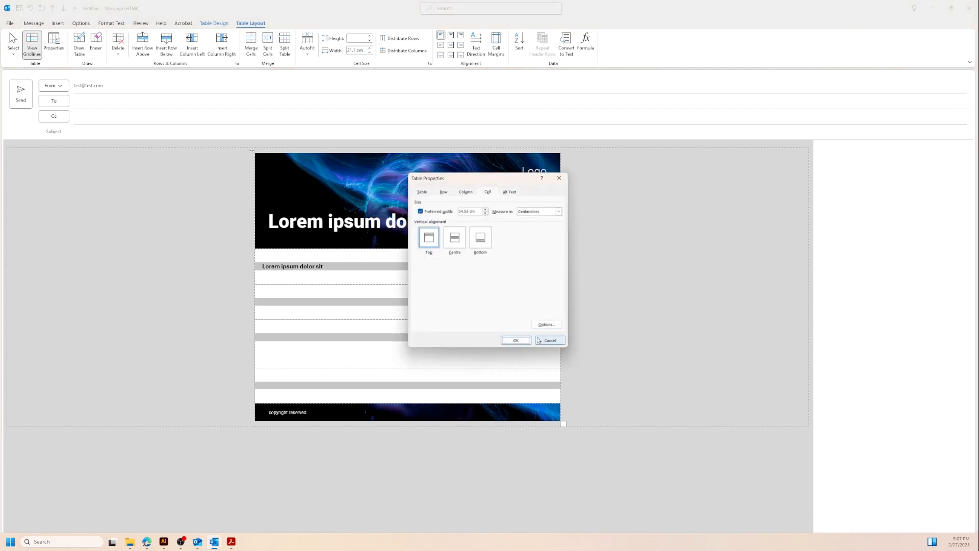
click(545, 326)
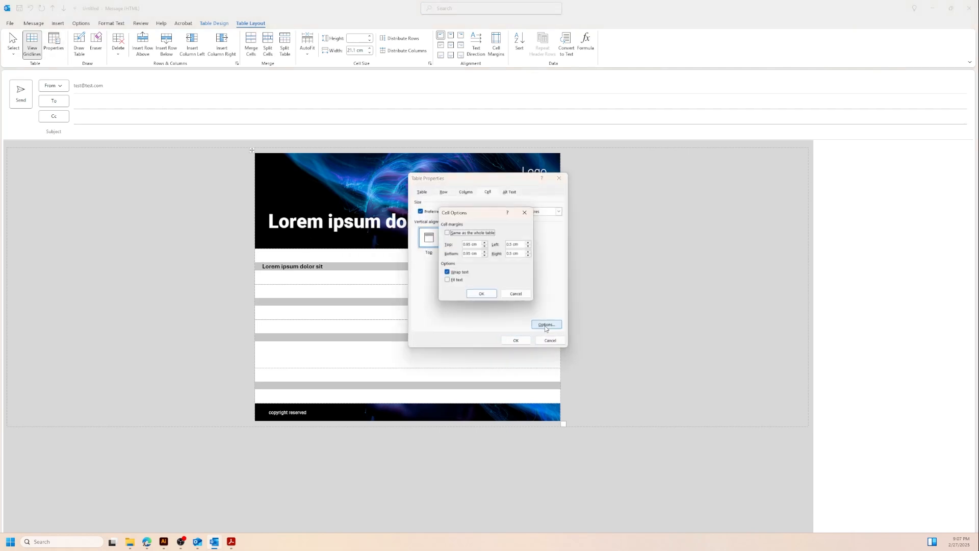
click(481, 294)
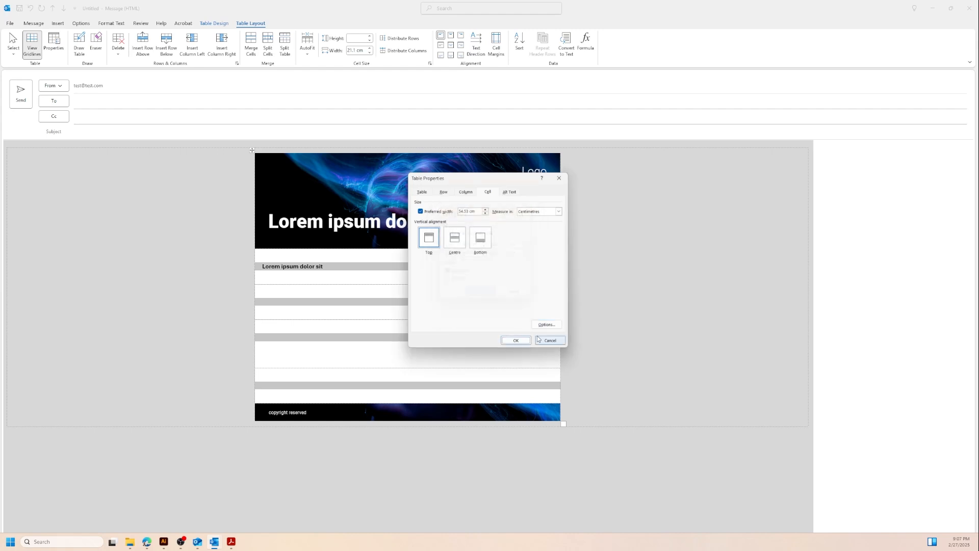
click(514, 340)
click(335, 283)
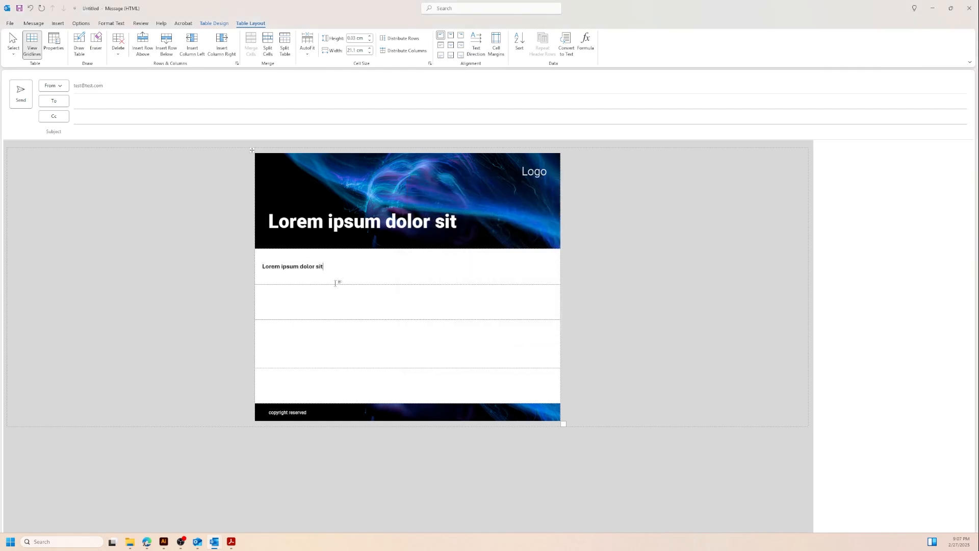
click(288, 340)
Enlarge the "Lorem ipsum dolor sit" heading below the banner to 20 pt
mouse_move(165, 548)
drag(330, 267, 261, 267)
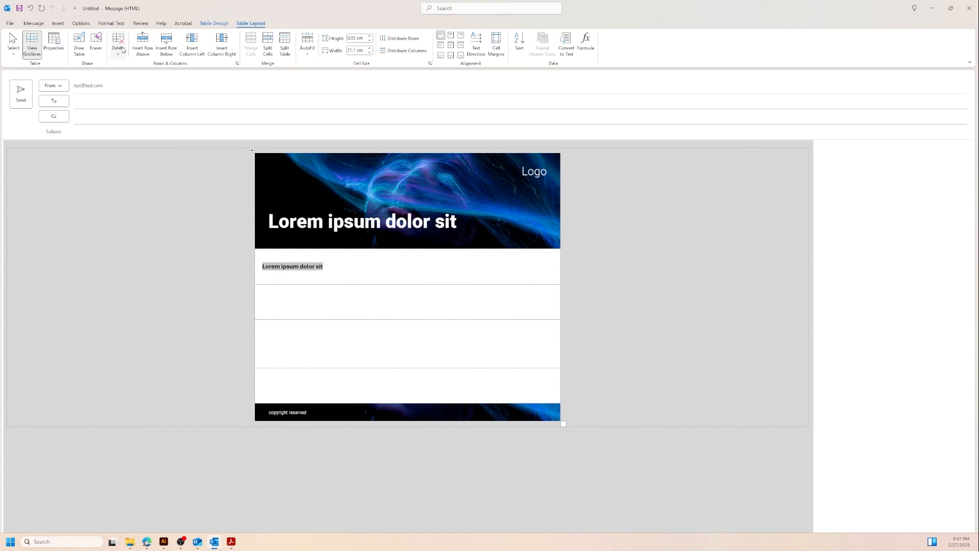
click(105, 25)
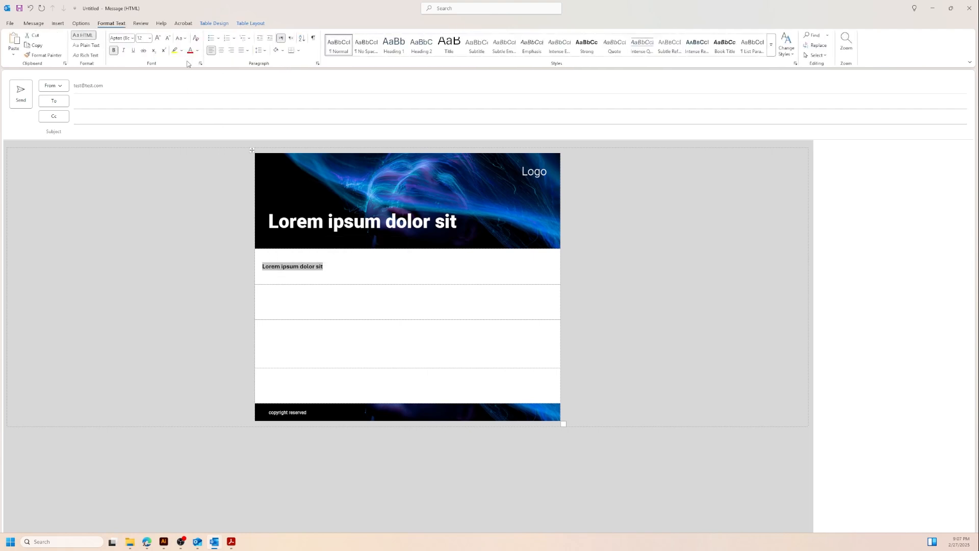
click(158, 39)
click(159, 39)
click(158, 38)
click(158, 39)
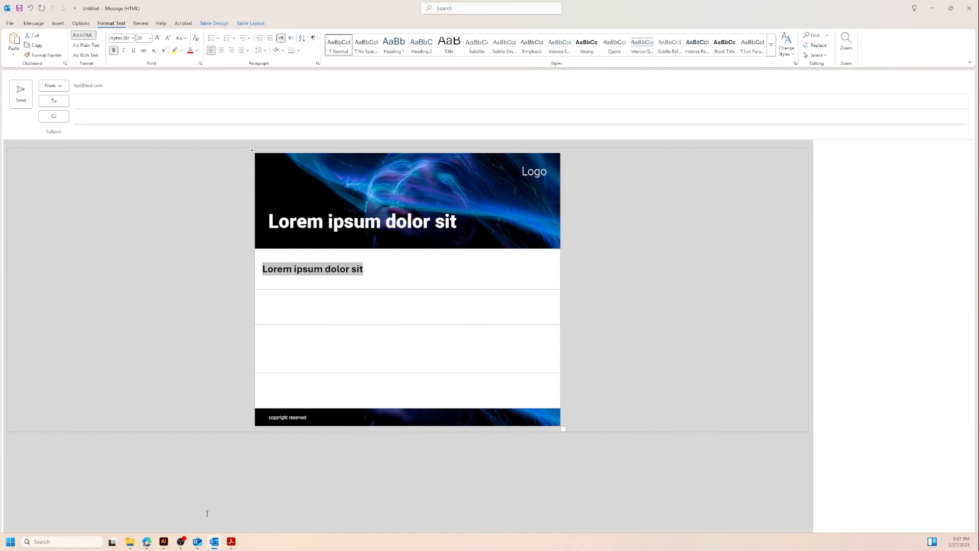
Switch to Illustrator and copy the hex code of the "Event Details" heading's fill colour
click(161, 544)
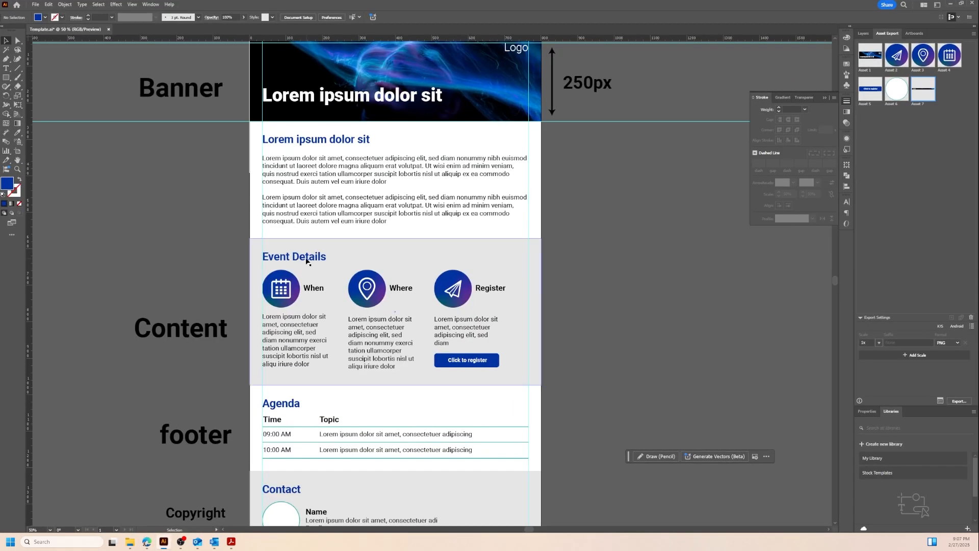
click(303, 261)
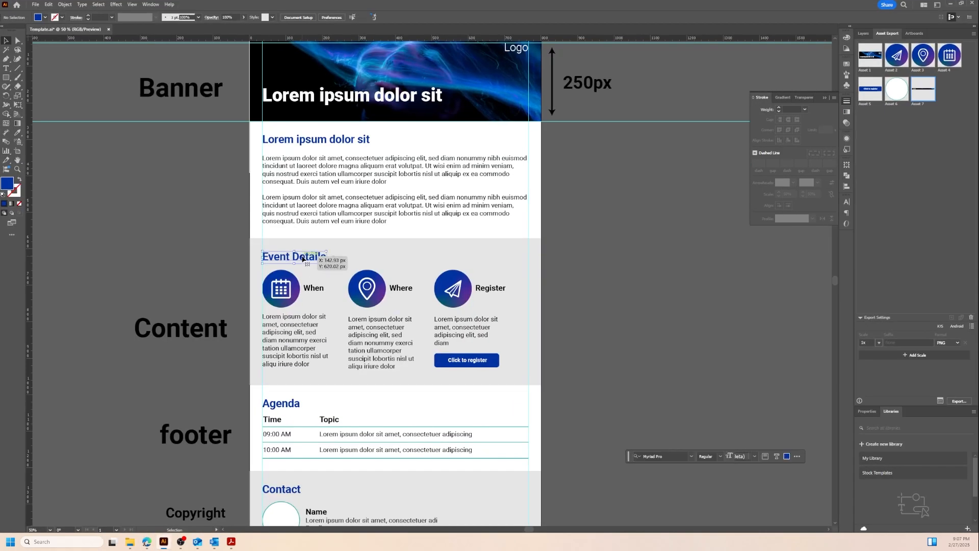
click(44, 19)
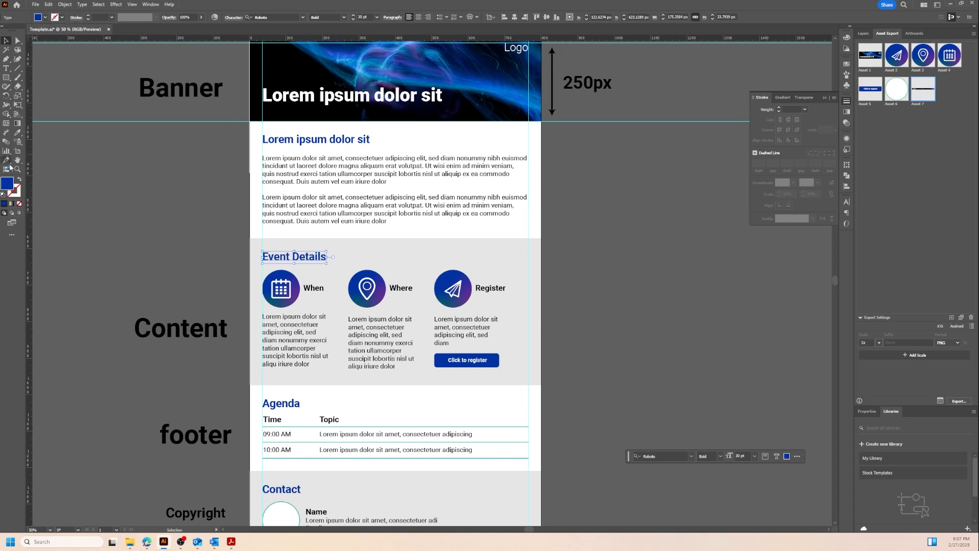
double_click(7, 182)
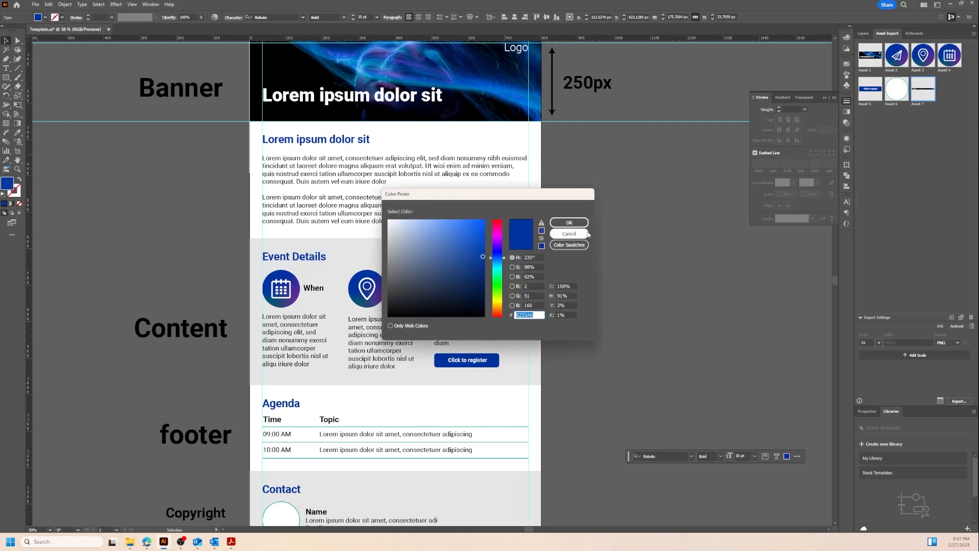
click(569, 223)
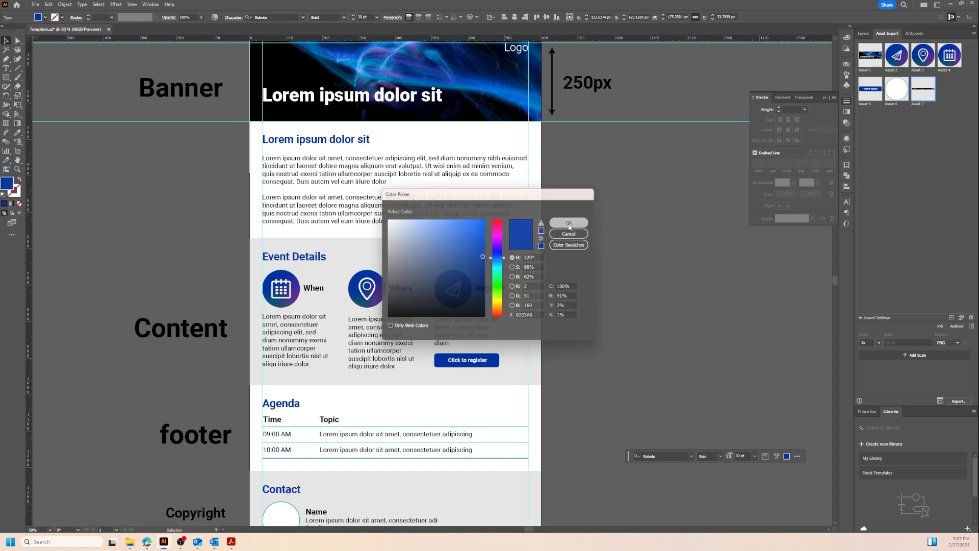
Return to the Outlook message and set the heading below the banner to the custom font colour #0233A0
click(950, 3)
click(371, 271)
drag(371, 271, 264, 267)
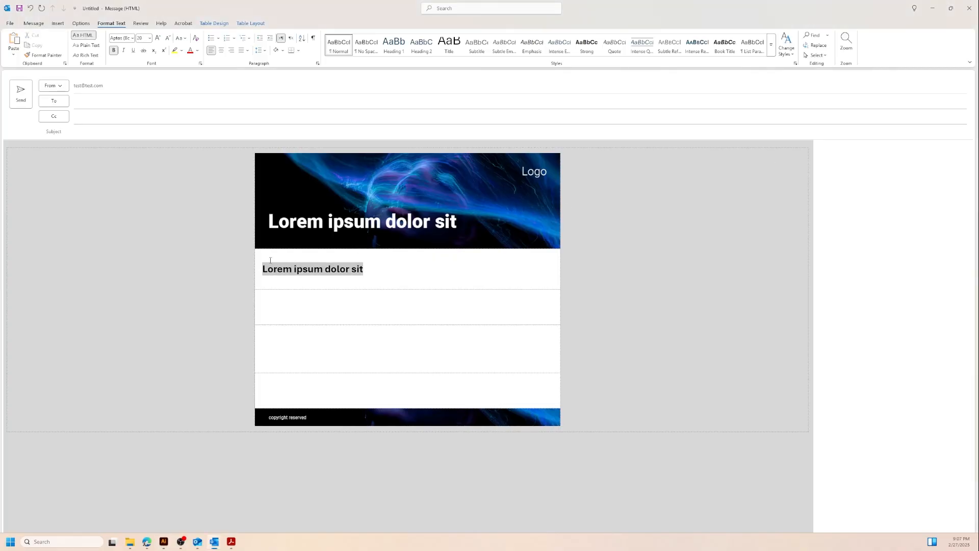
click(199, 51)
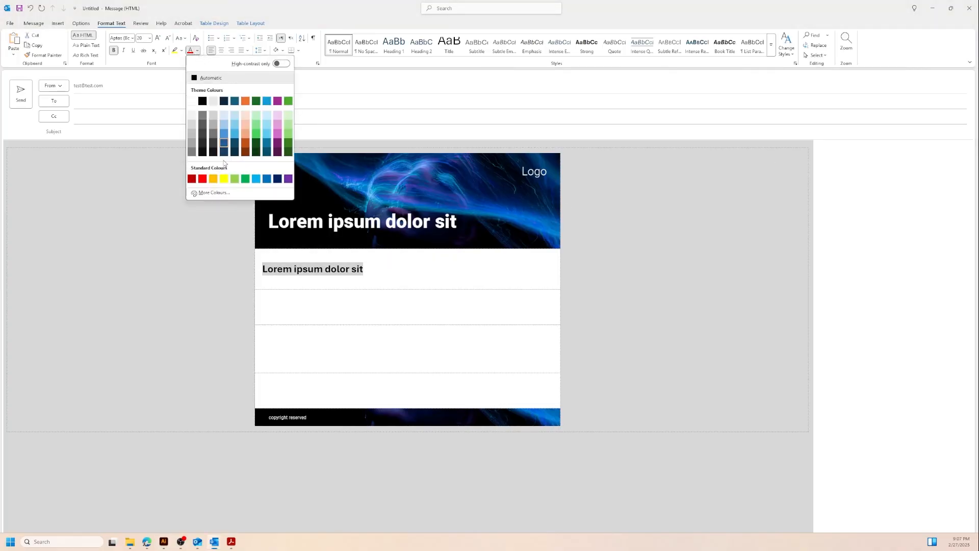
click(204, 192)
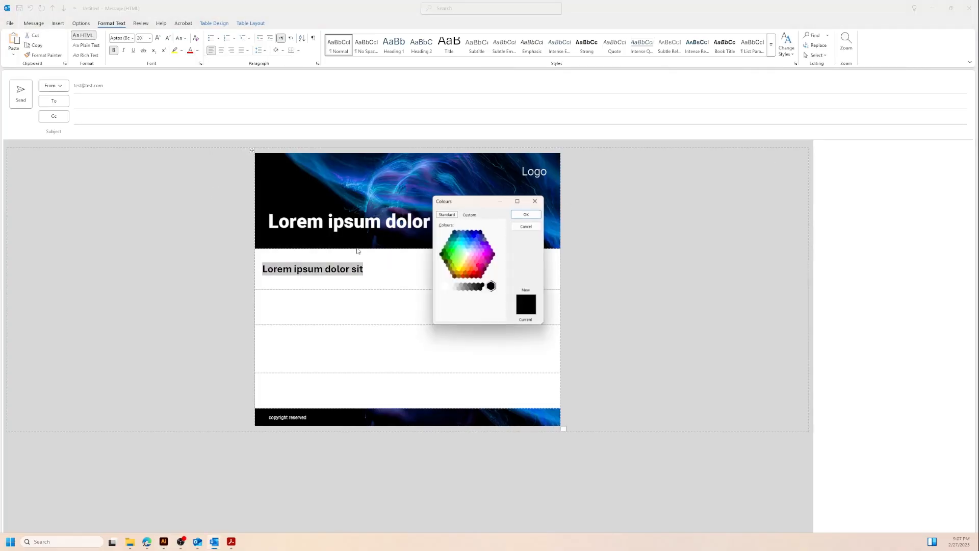
click(469, 215)
drag(486, 314, 469, 314)
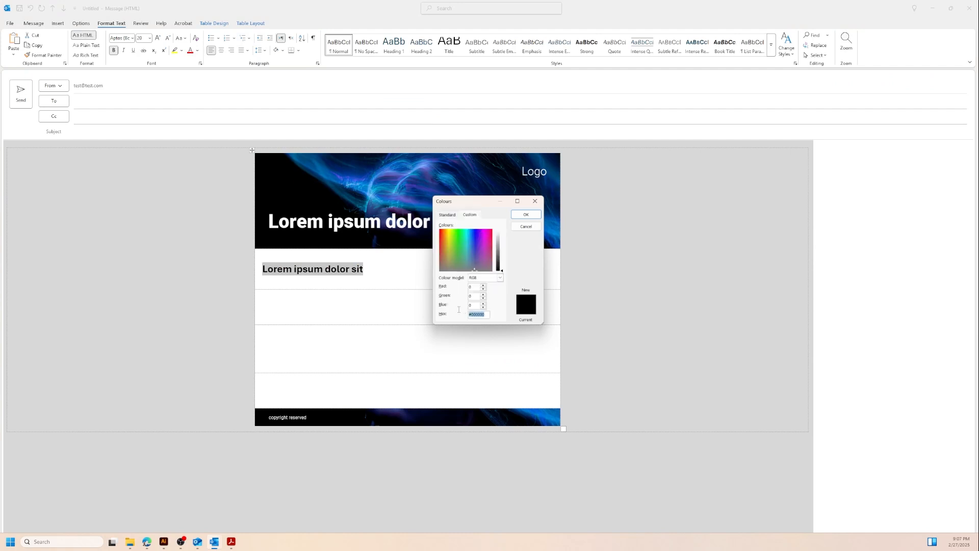
key(ctrl+v)
click(521, 216)
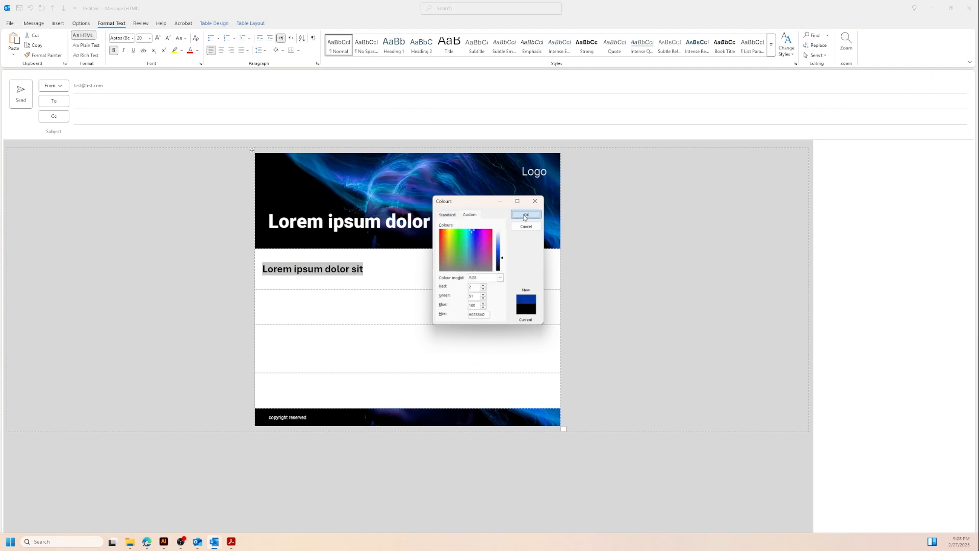
click(418, 275)
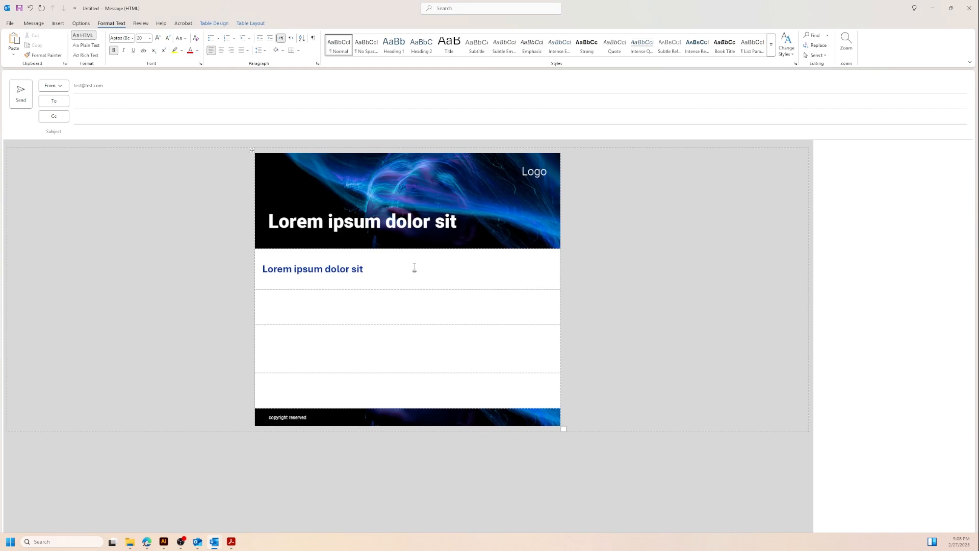
Copy the two body paragraphs from the PDF in Acrobat and paste them on a new line below the email's "Lorem ipsum dolor sit" heading
key(Return)
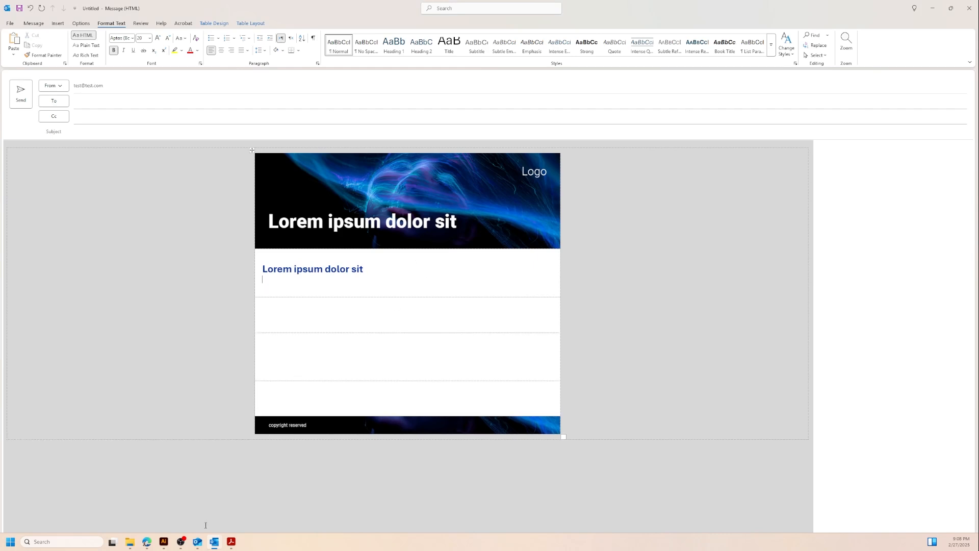
click(233, 543)
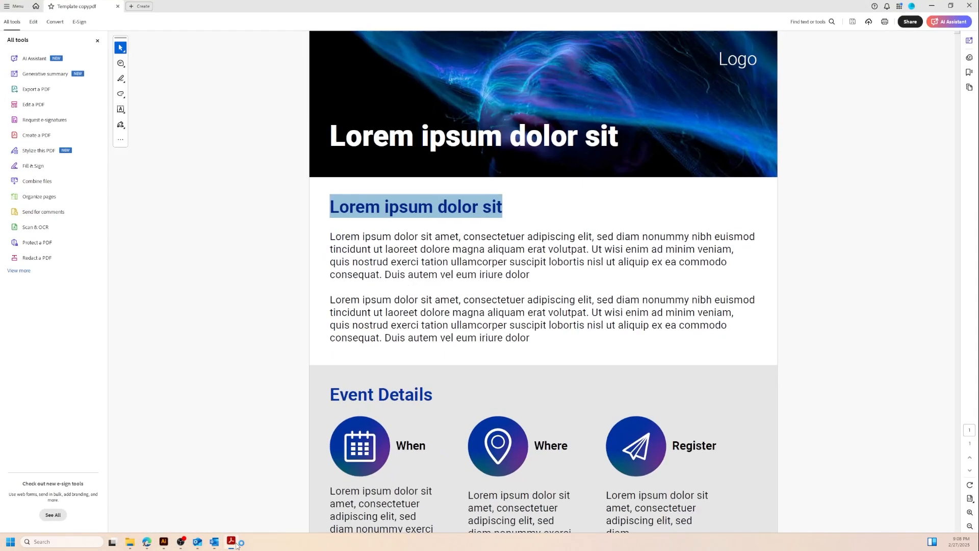
click(561, 344)
drag(584, 326, 371, 248)
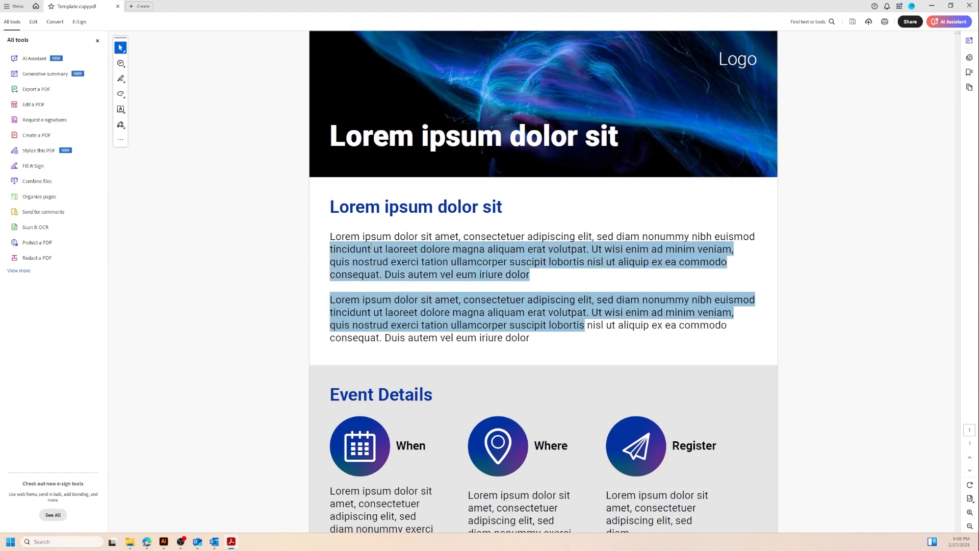
drag(511, 327, 330, 236)
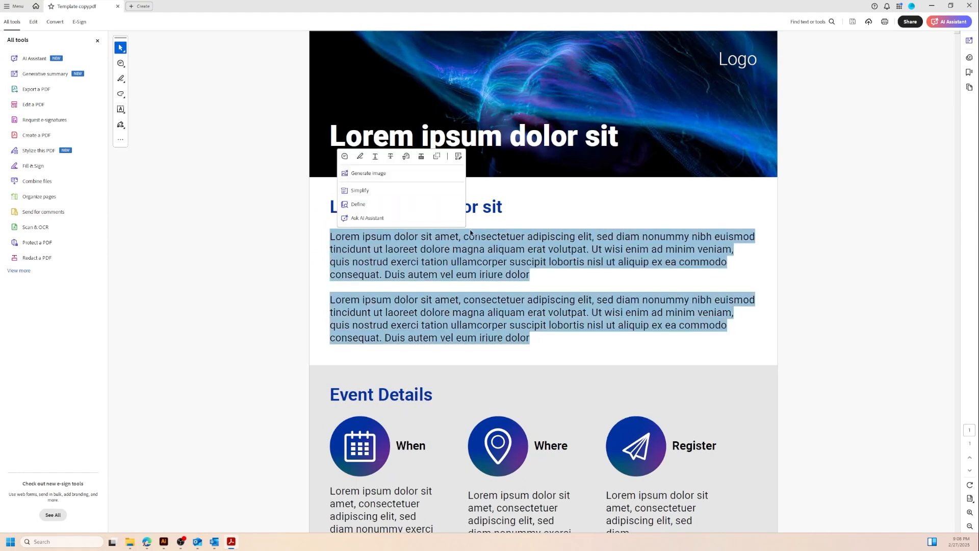
key(ctrl+c)
click(932, 6)
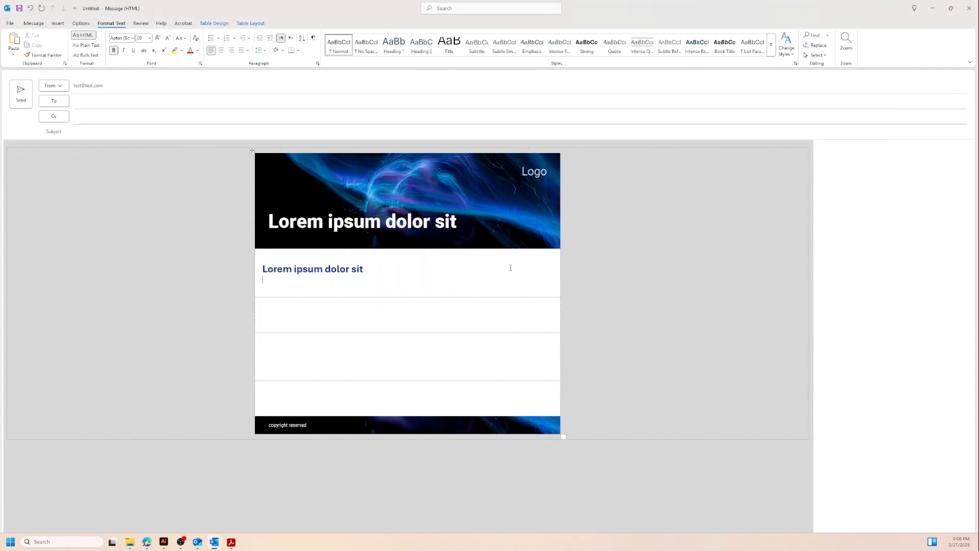
key(ctrl+v)
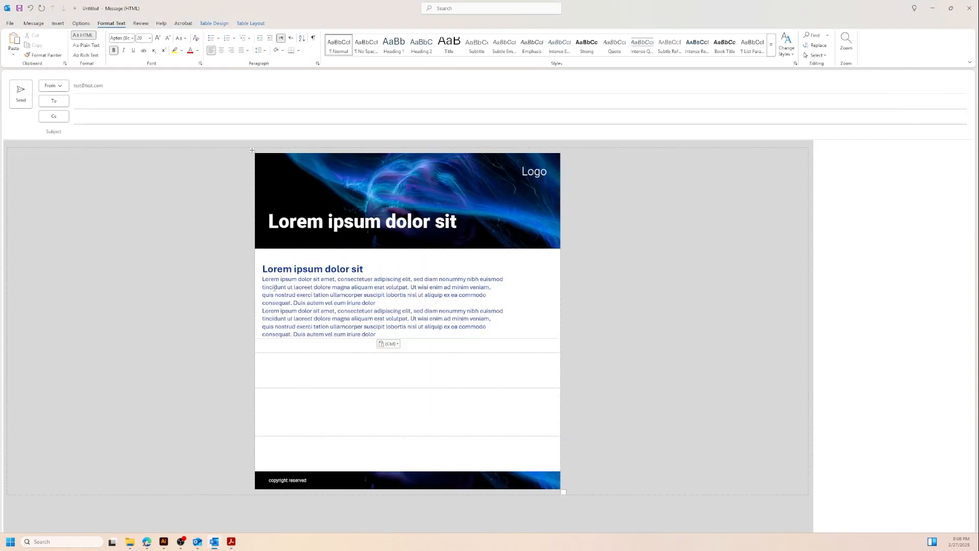
click(389, 344)
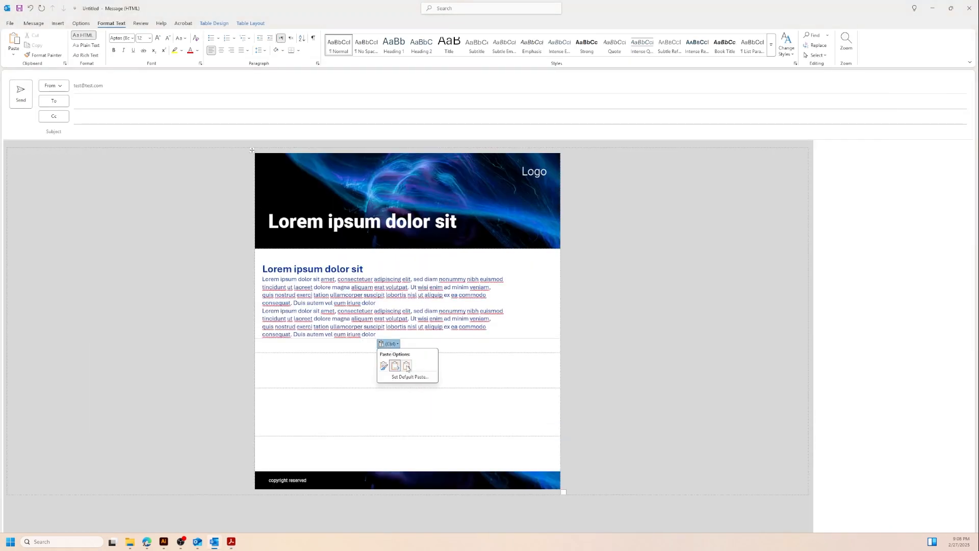
click(389, 345)
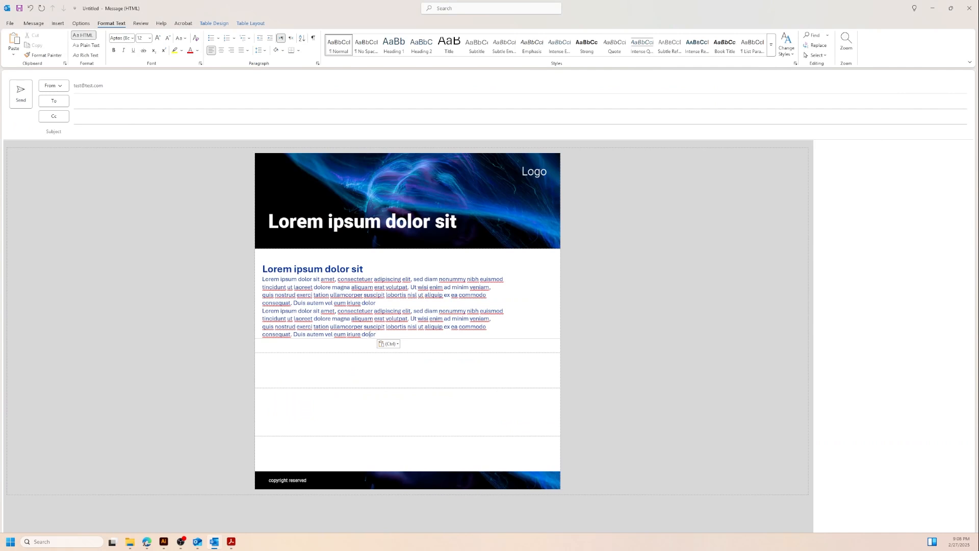
Set the font colour of the two pasted body paragraphs to a near-black shade
drag(369, 334, 262, 279)
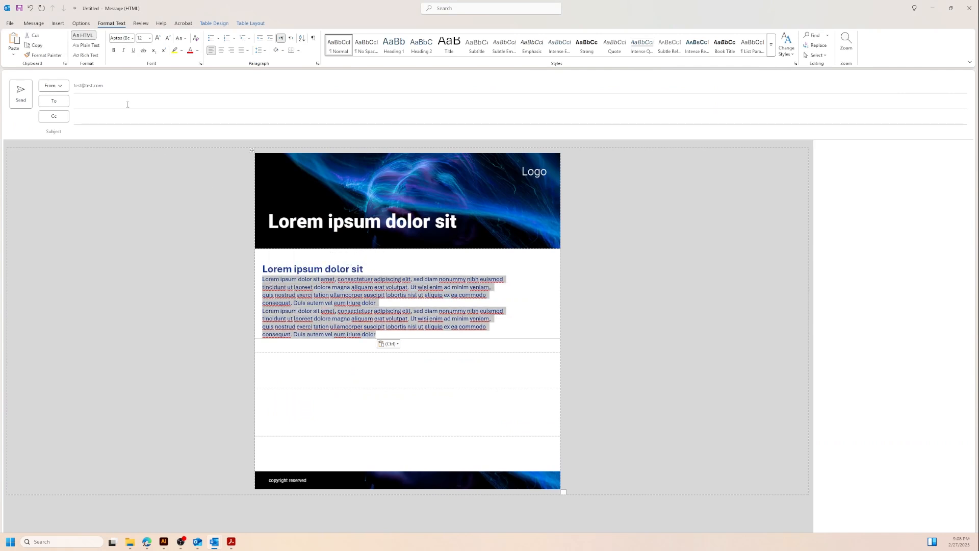
click(198, 51)
click(201, 100)
click(376, 303)
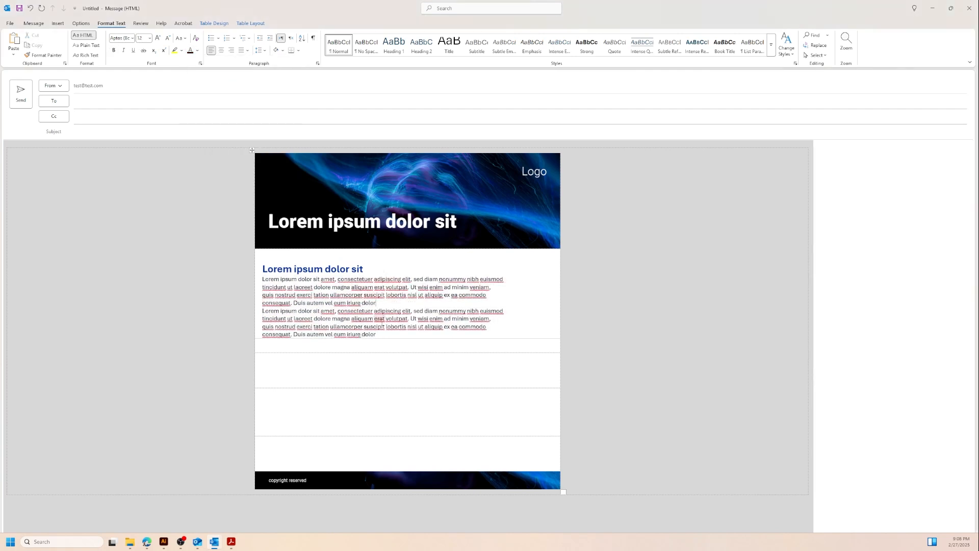
Set the paragraph spacing after to 12 pt for the heading and the body text below it
drag(376, 334, 276, 274)
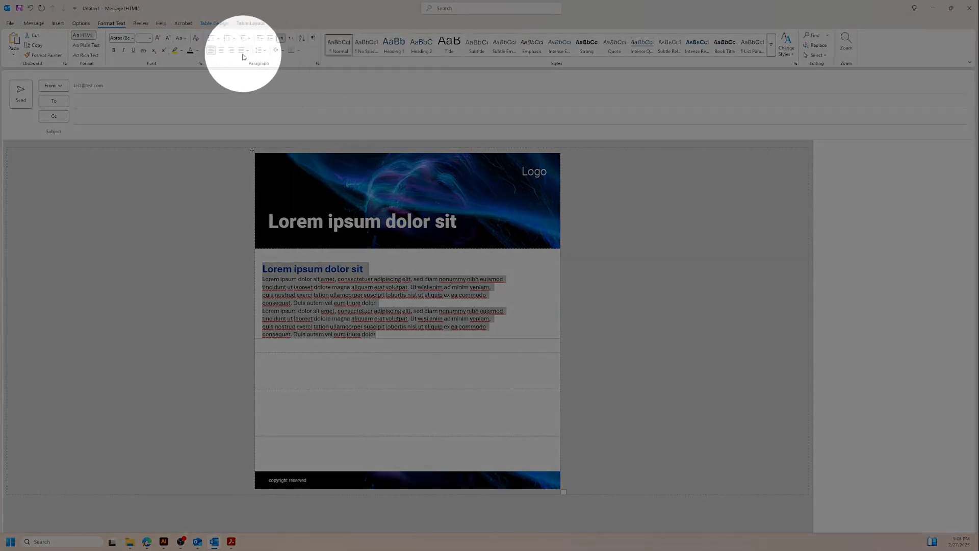
click(317, 64)
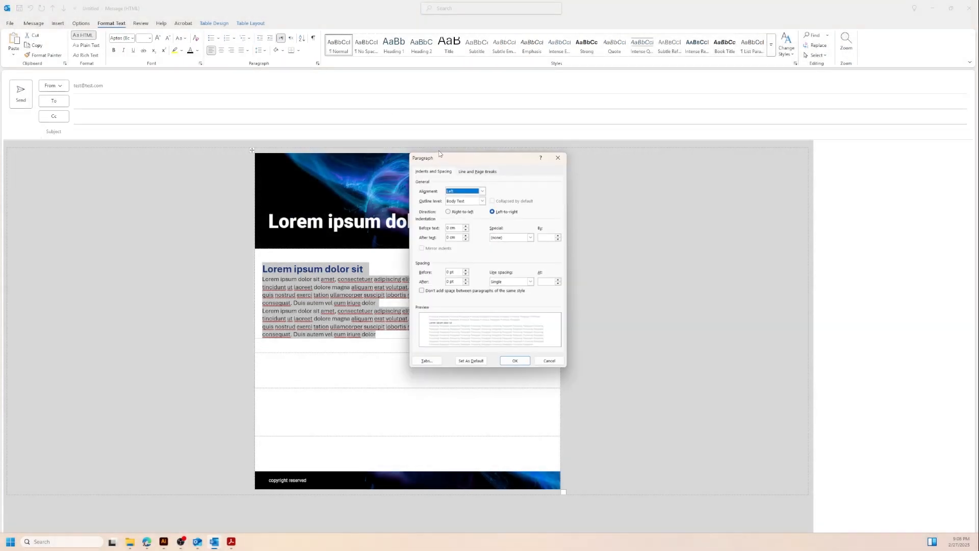
drag(458, 156, 432, 117)
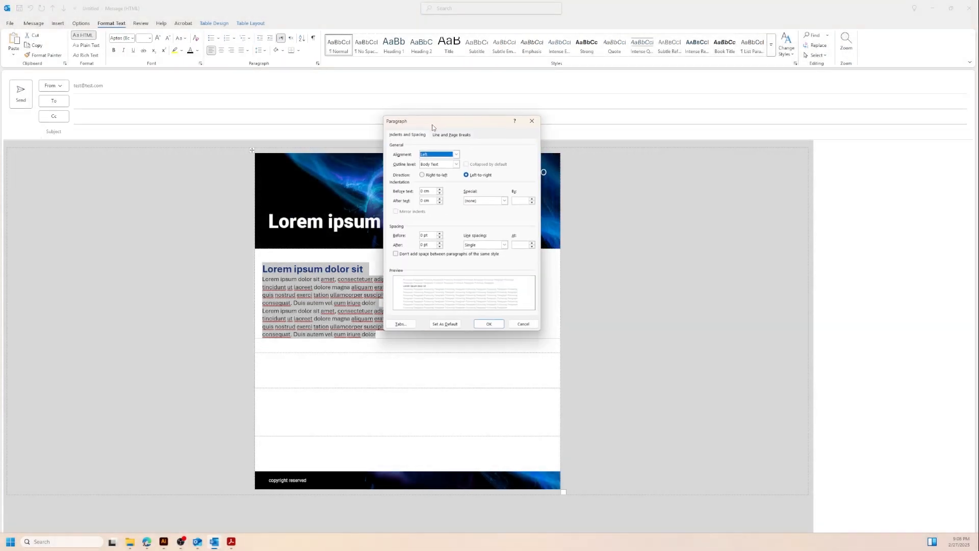
click(439, 240)
click(439, 241)
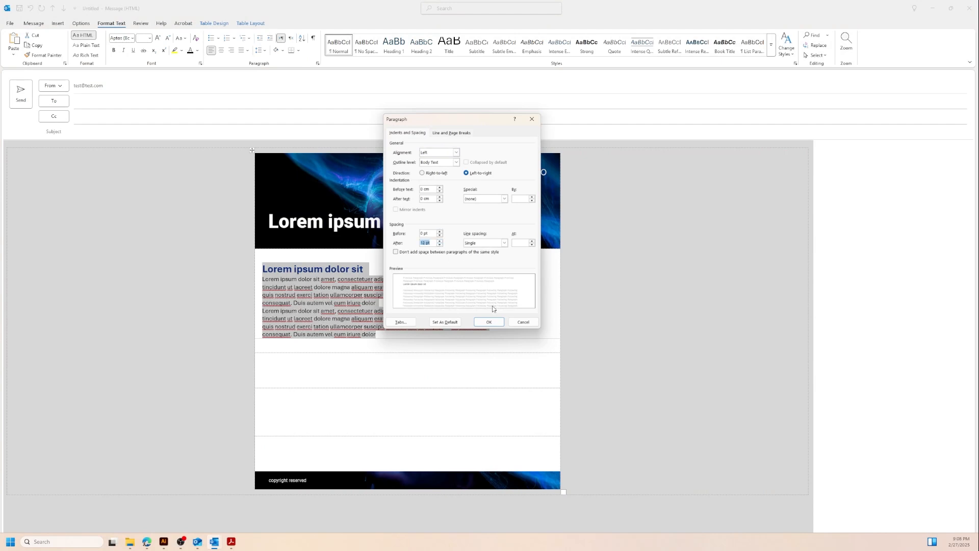
click(493, 322)
click(406, 355)
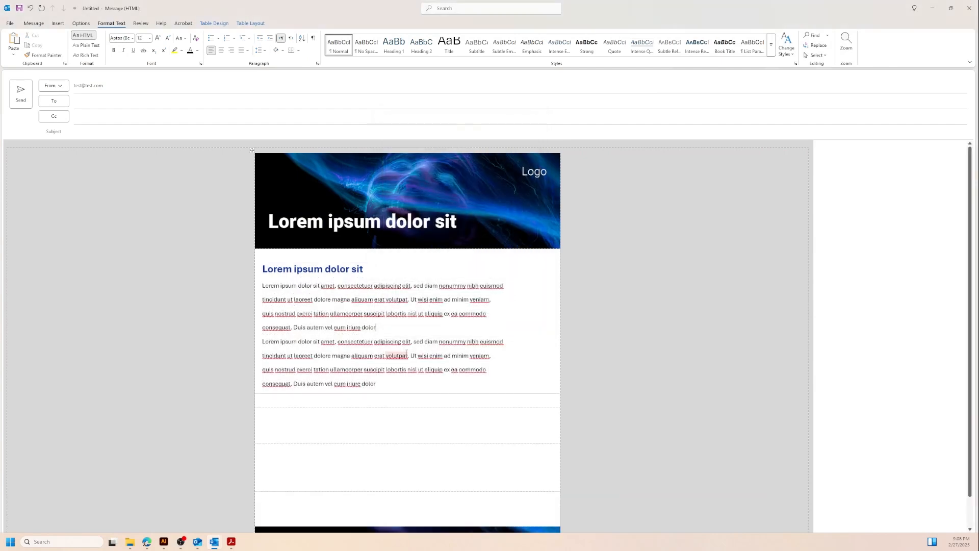
Remove the line breaks within the first body paragraph so its four lines flow as one continuous paragraph
click(296, 313)
click(266, 299)
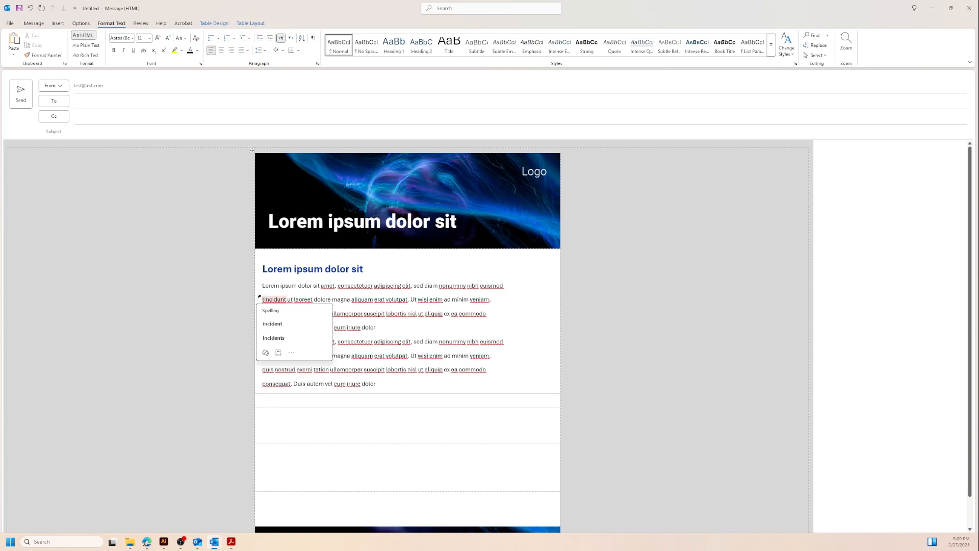
click(259, 298)
key(BackSpace)
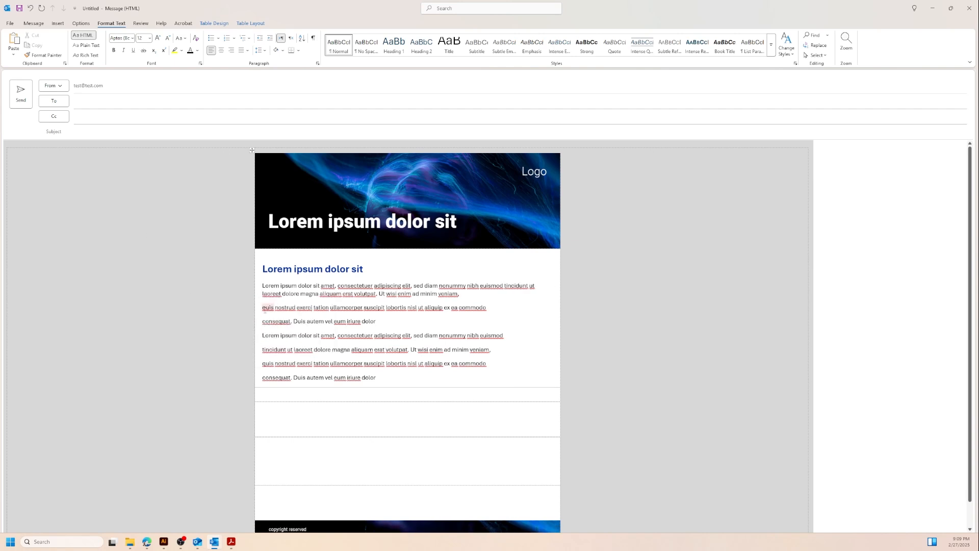
click(258, 308)
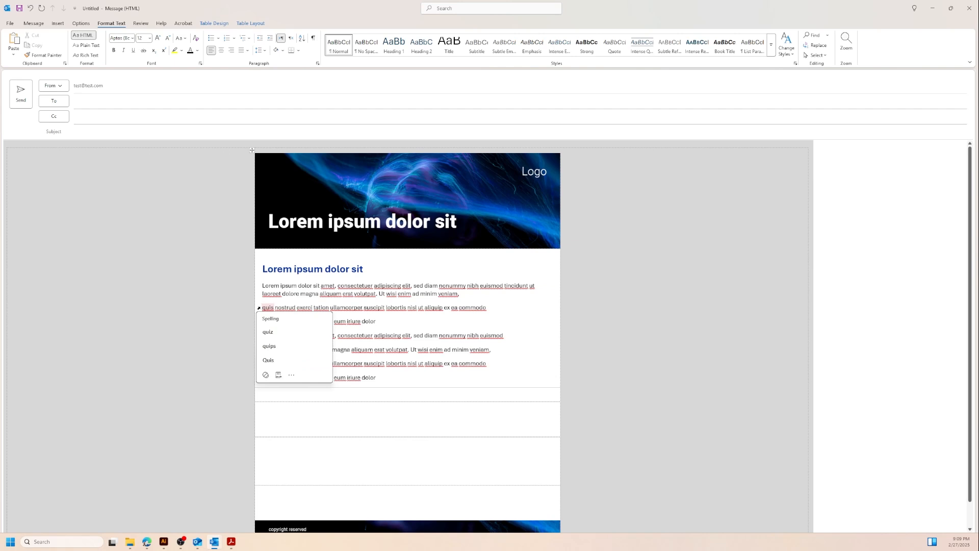
click(259, 307)
key(BackSpace)
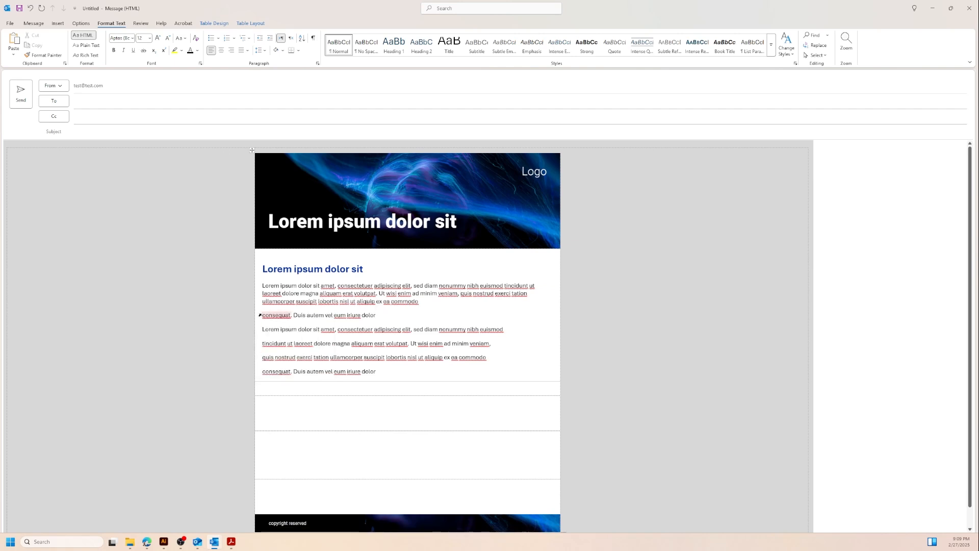
click(264, 315)
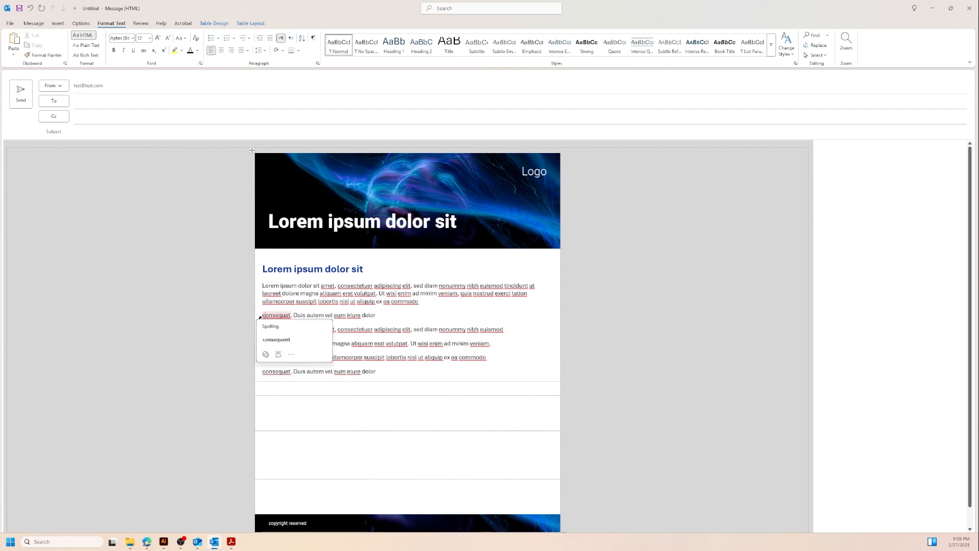
key(BackSpace)
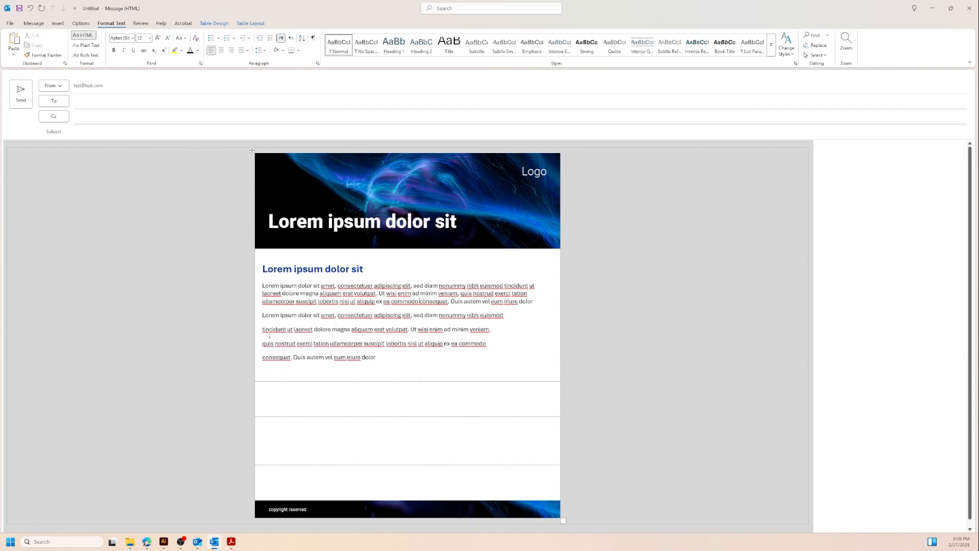
Join the broken lines of the second body paragraph into one continuous paragraph
click(263, 329)
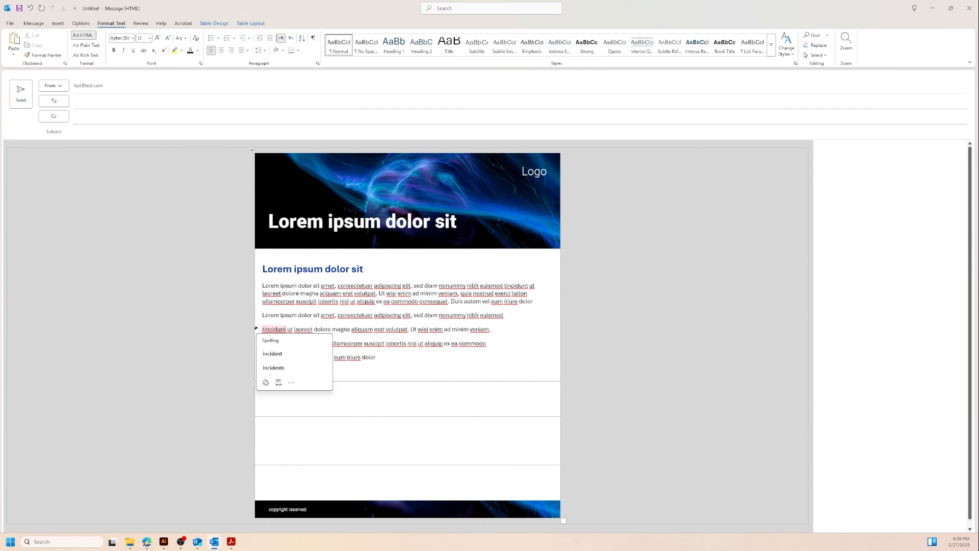
key(BackSpace)
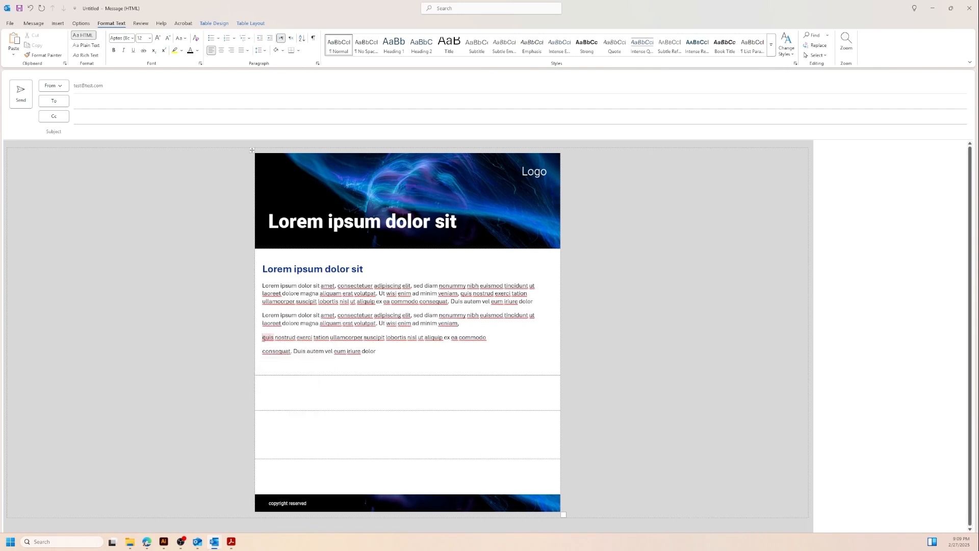
key(BackSpace)
click(265, 343)
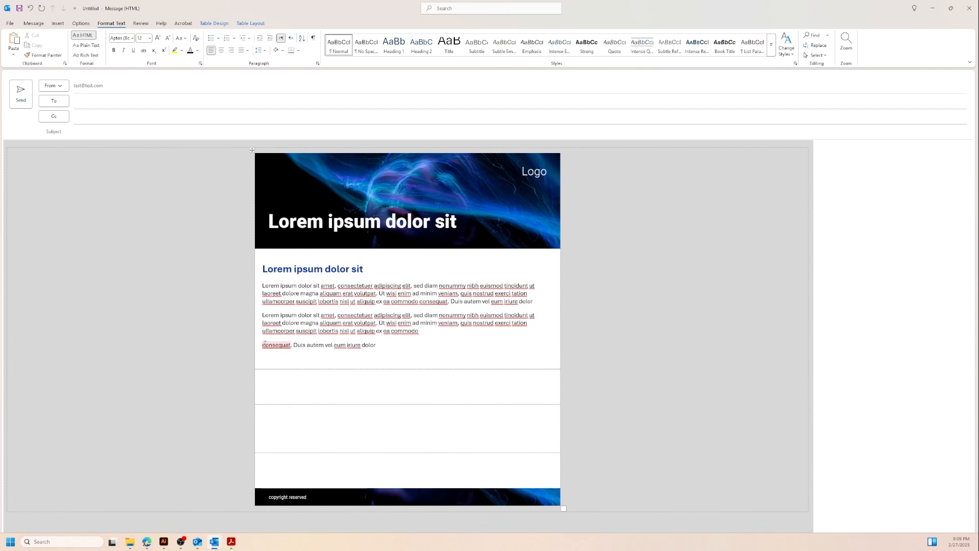
key(BackSpace)
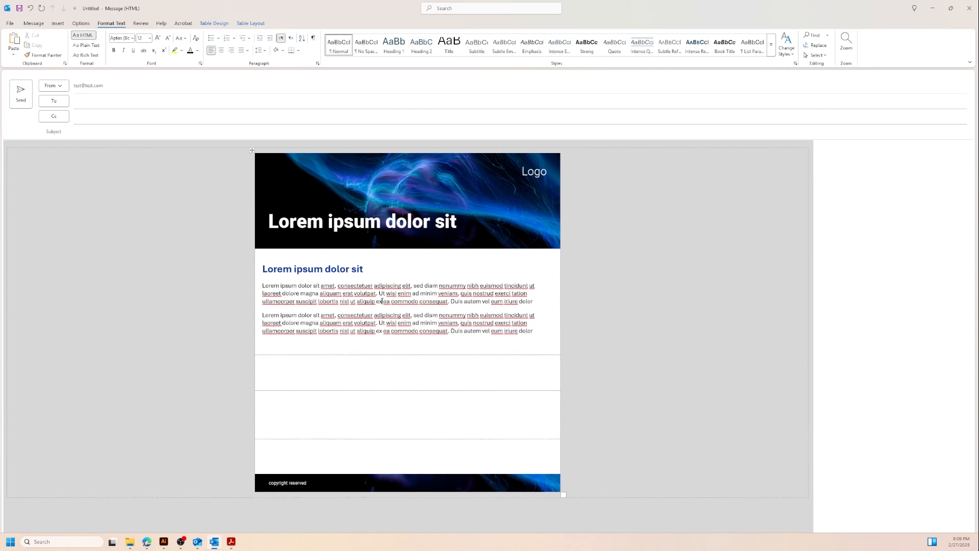
click(515, 315)
click(473, 316)
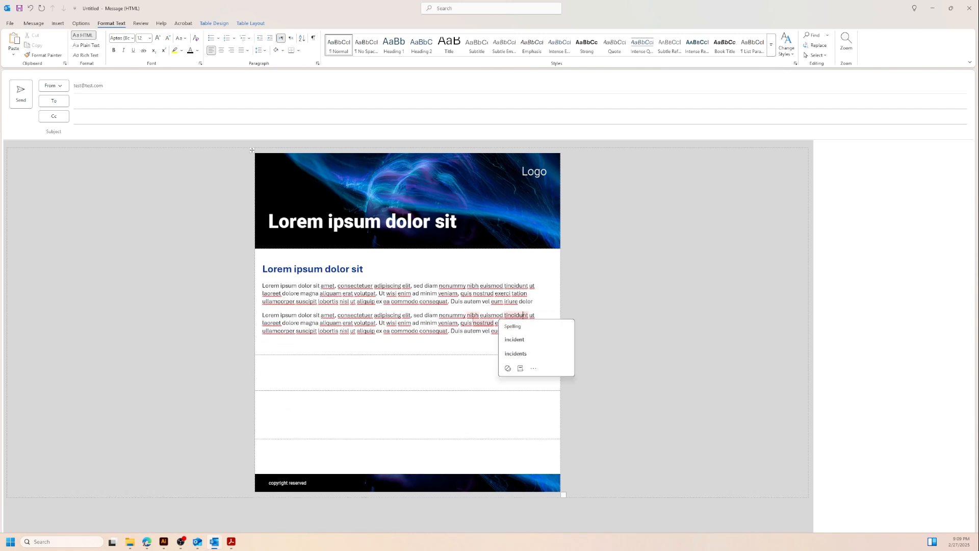
click(438, 276)
Reduce the top and bottom cell margins and widen the left and right margins of the four content rows between banner and footer
drag(438, 452, 296, 278)
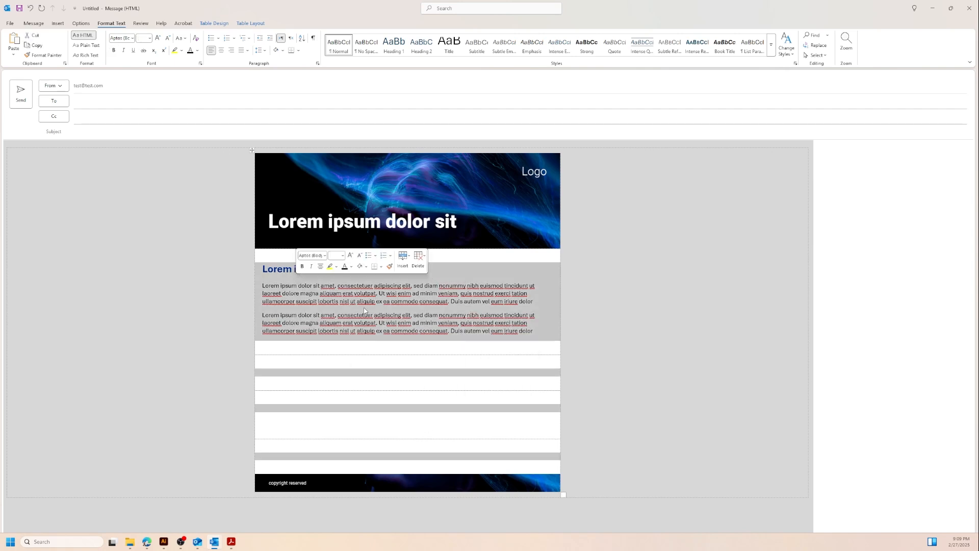
click(244, 24)
click(53, 43)
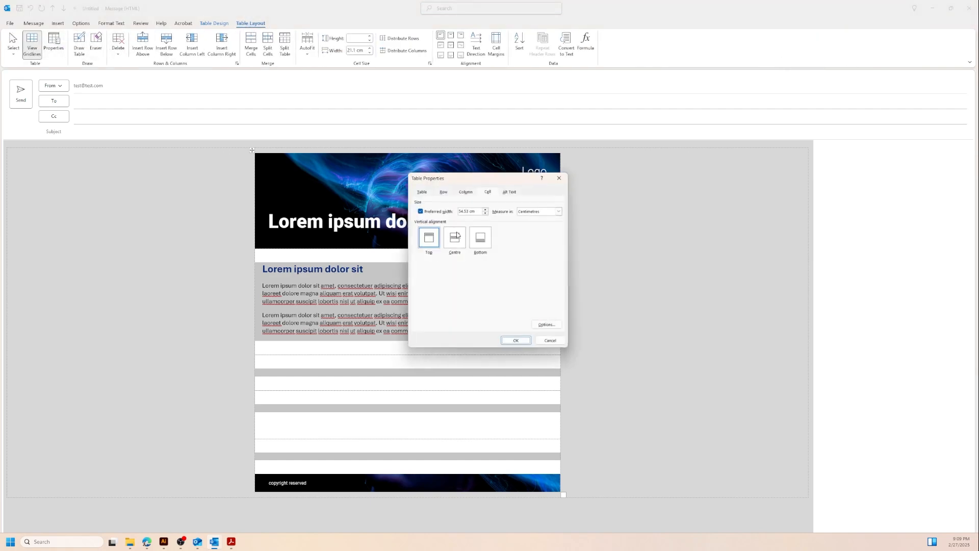
click(554, 327)
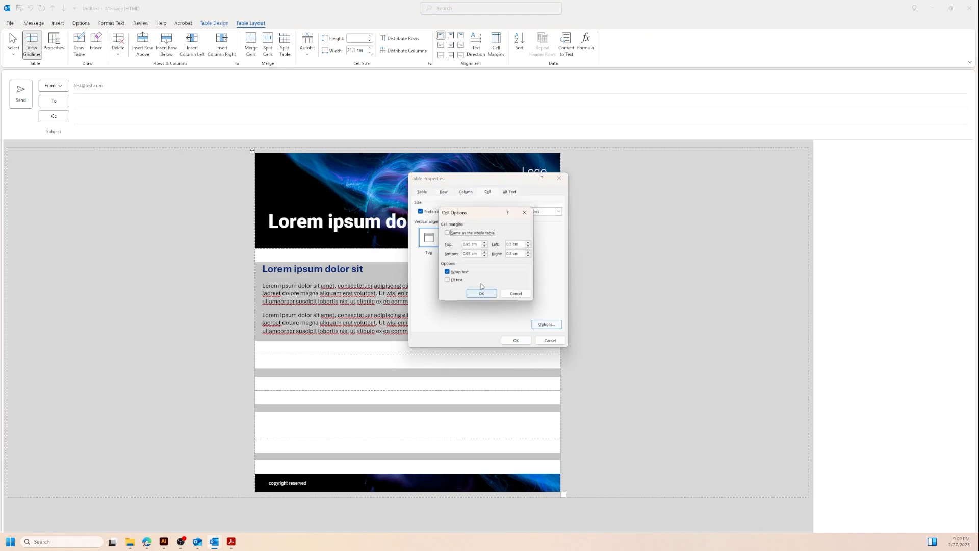
click(484, 246)
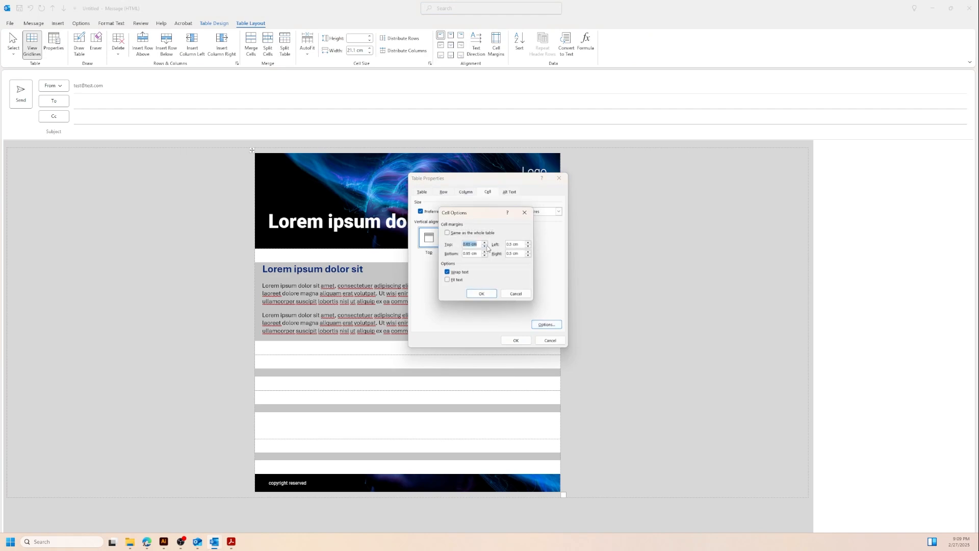
click(485, 247)
click(486, 256)
click(528, 244)
click(528, 242)
click(528, 243)
click(528, 243)
click(528, 244)
click(528, 252)
click(528, 252)
click(528, 254)
click(528, 254)
click(482, 294)
click(515, 340)
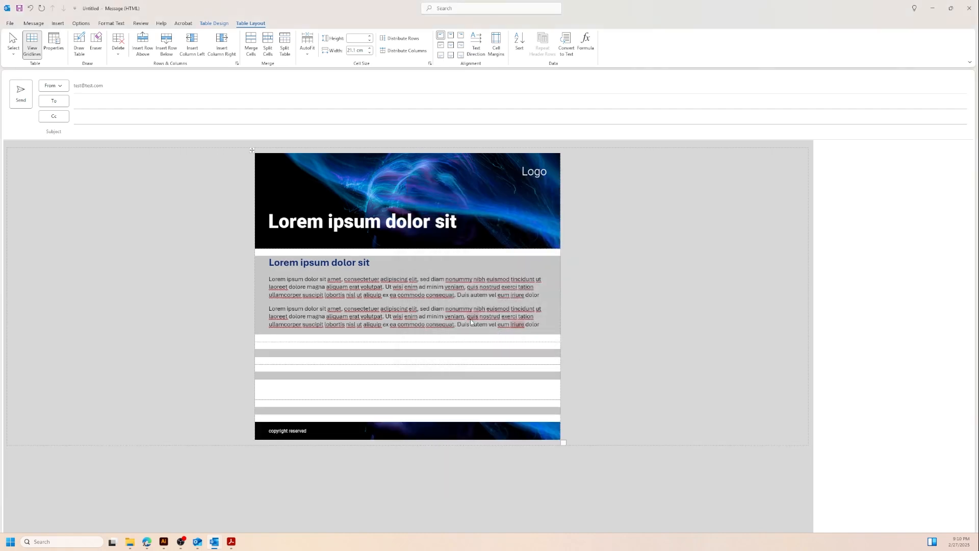
right_click(445, 294)
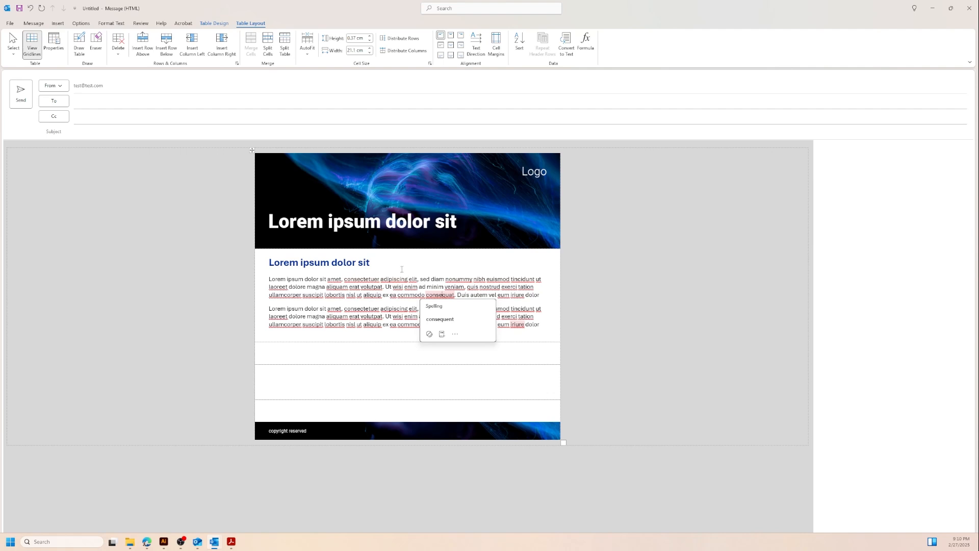
Shade the empty row directly below the body text light grey
click(377, 359)
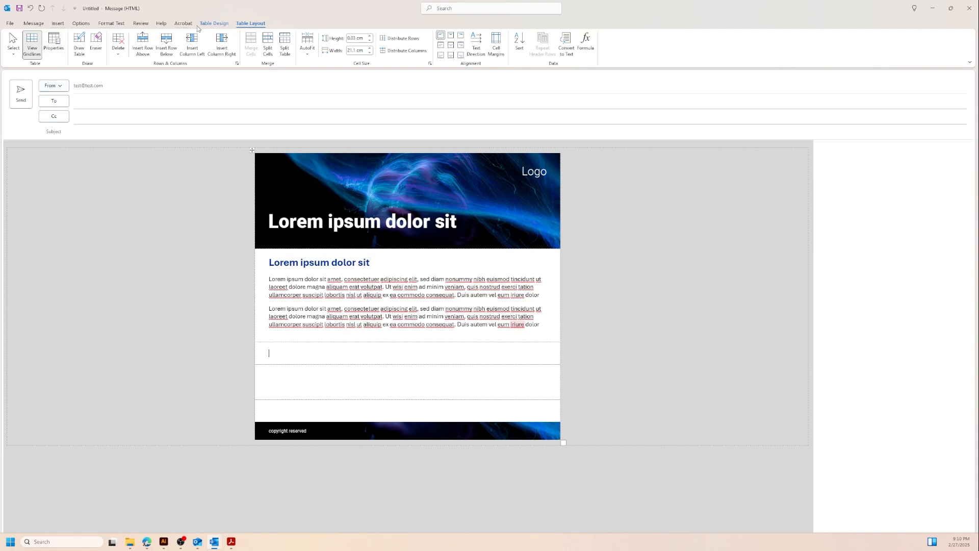
click(214, 24)
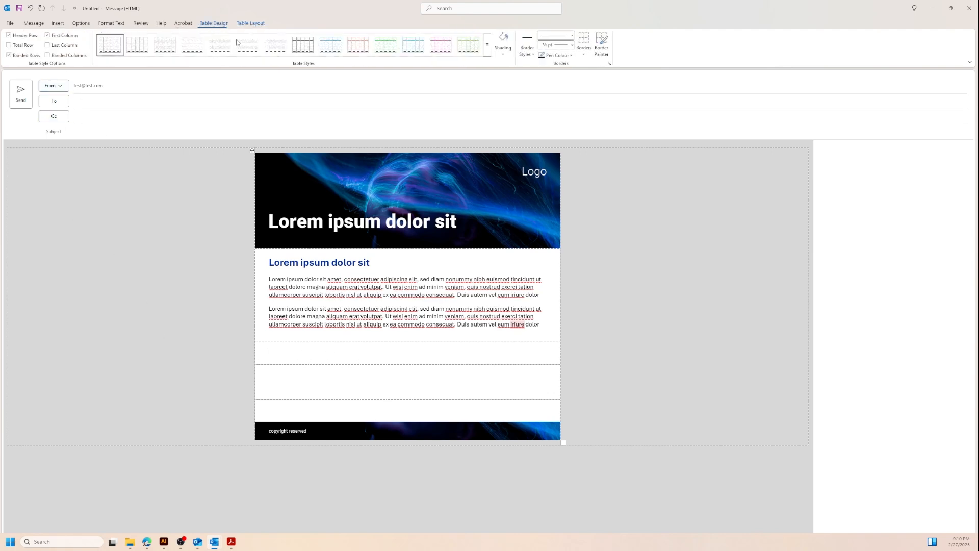
click(504, 51)
click(502, 111)
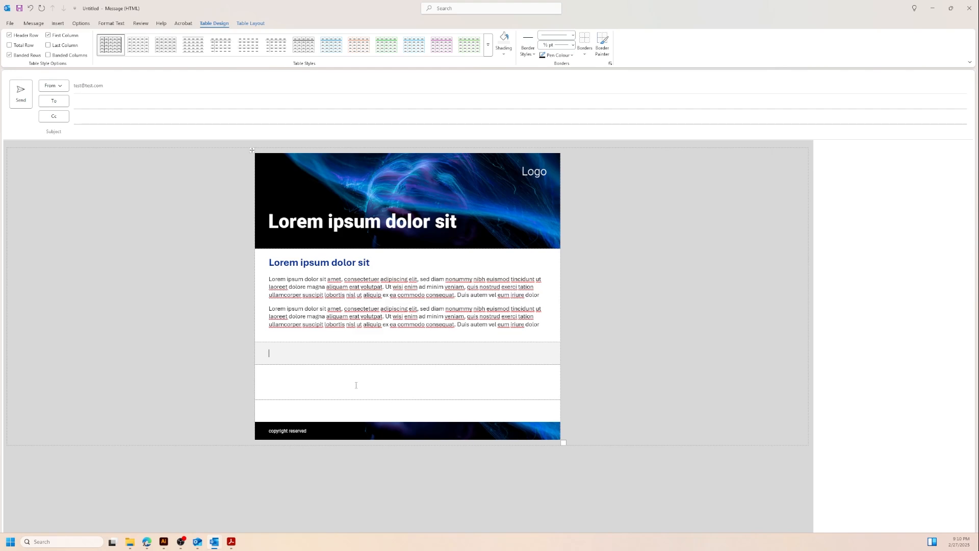
Check the Event Details layout in Illustrator, and insert a three-column, one-row table into the light grey row of the Outlook message
click(165, 543)
click(612, 295)
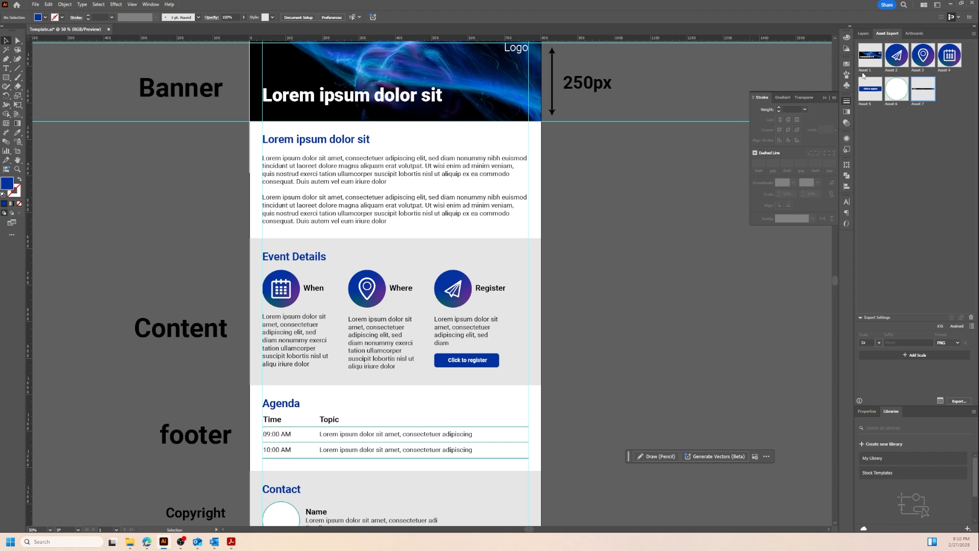
click(950, 6)
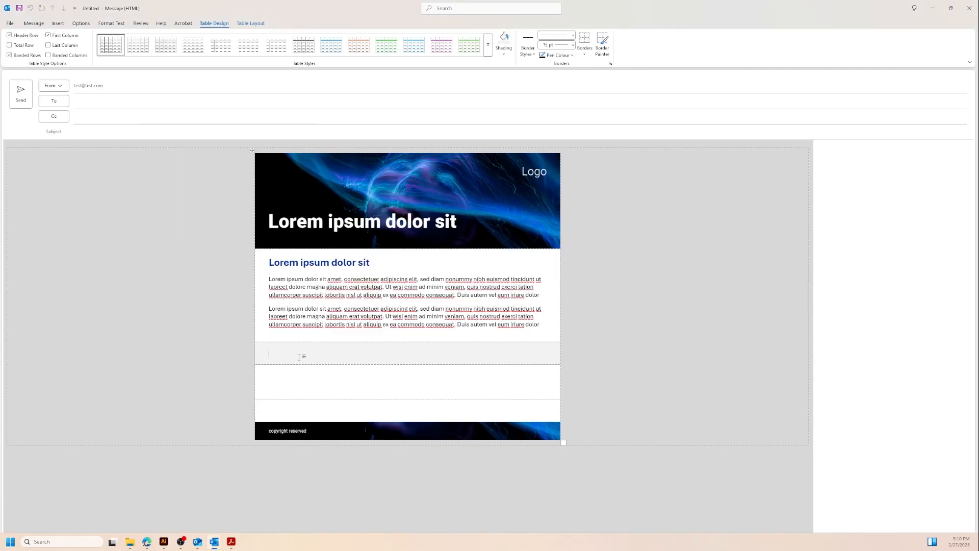
click(56, 24)
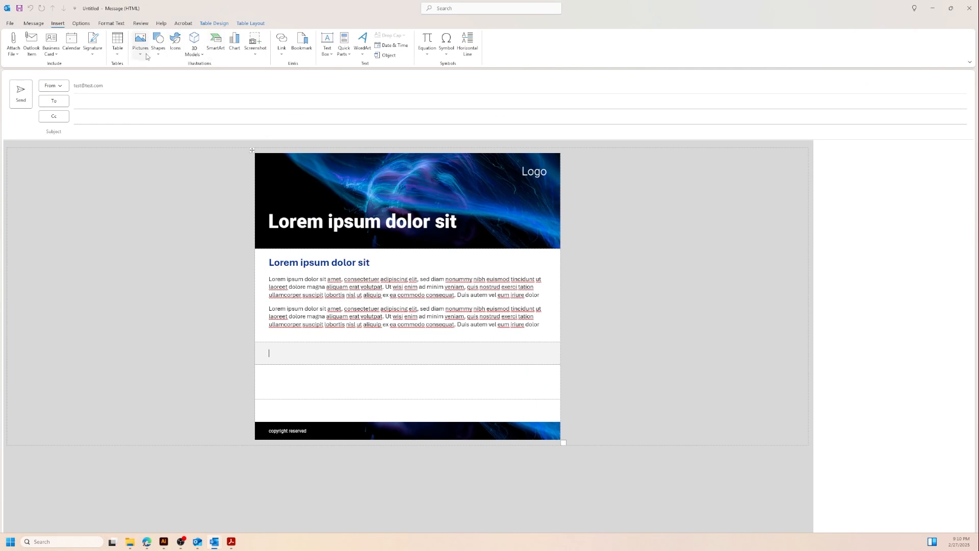
click(117, 54)
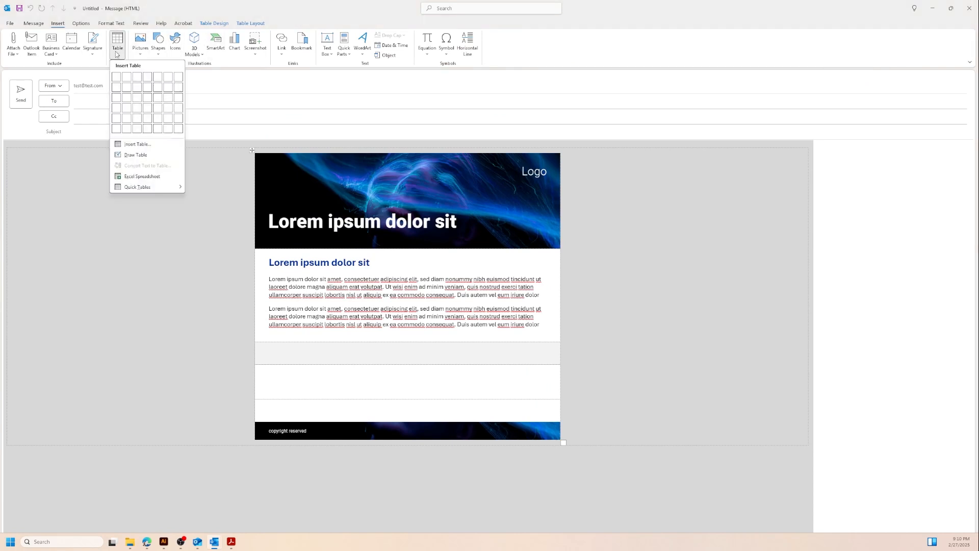
click(138, 78)
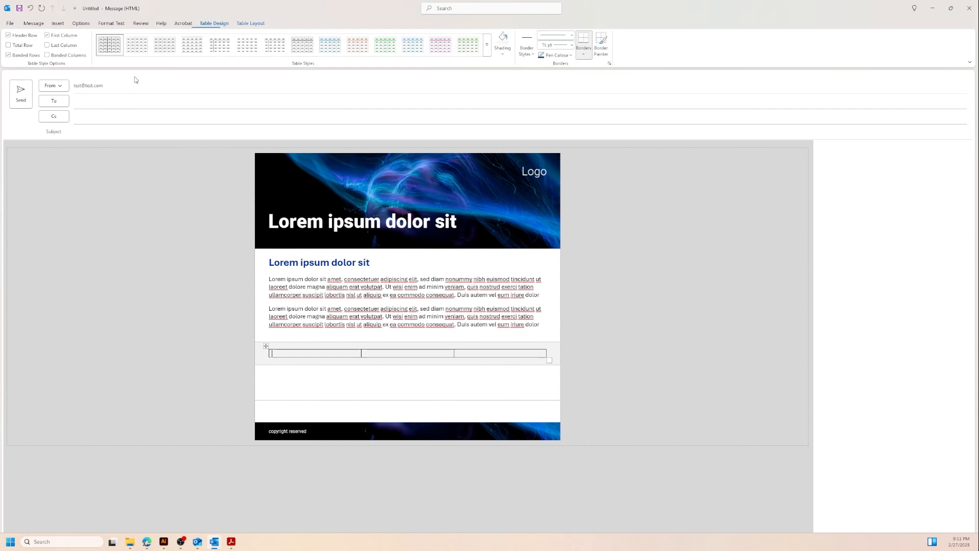
Remove all borders from the new three-column table in the grey row
click(266, 347)
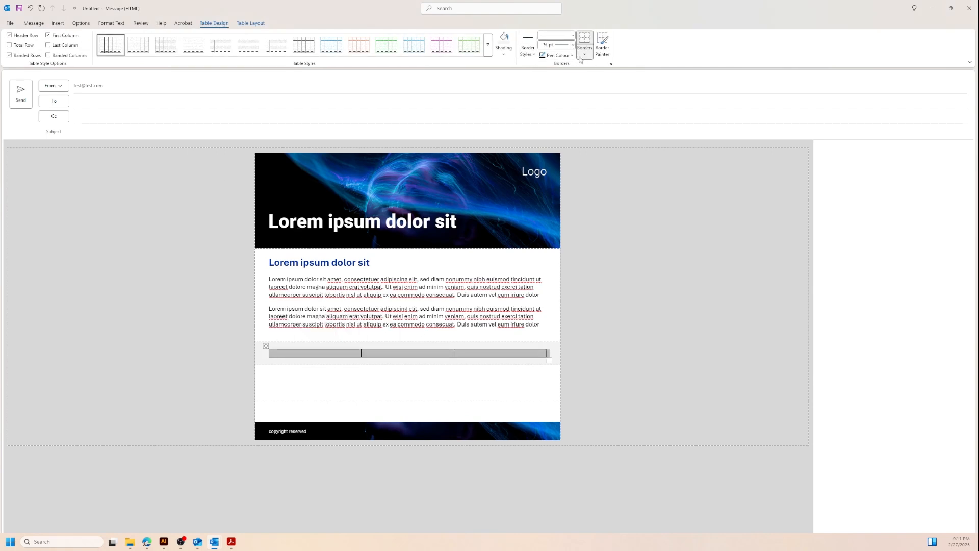
click(585, 54)
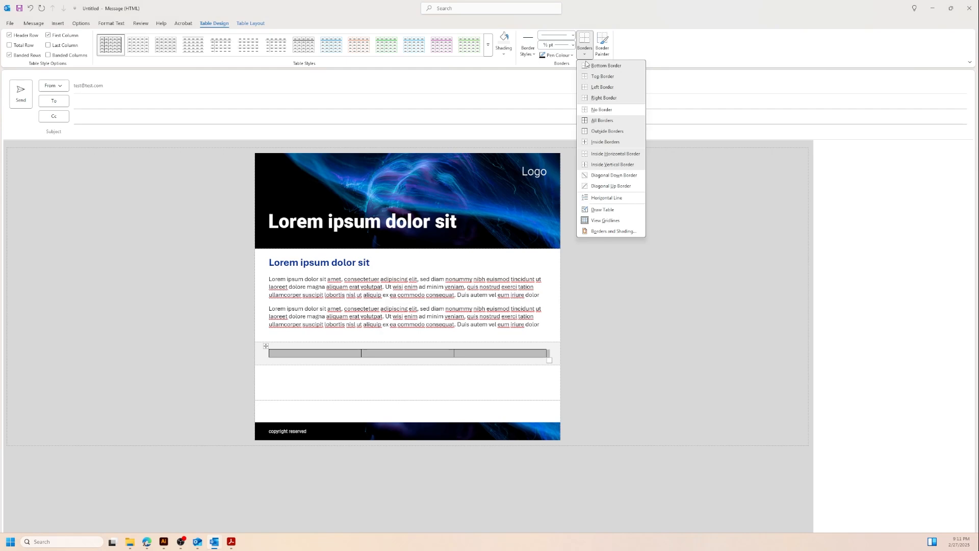
click(600, 110)
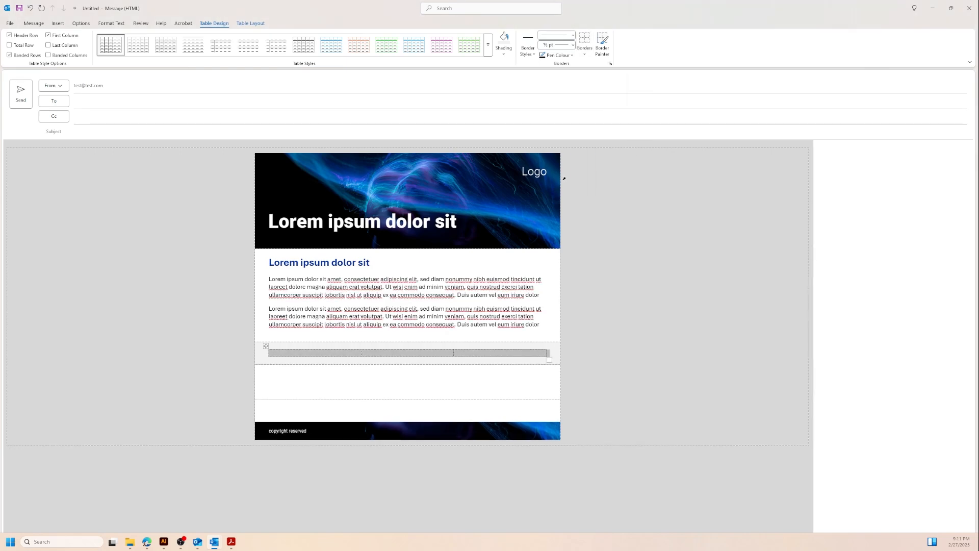
Add a second row below the existing one in the borderless three-column table
click(164, 542)
click(164, 542)
click(305, 354)
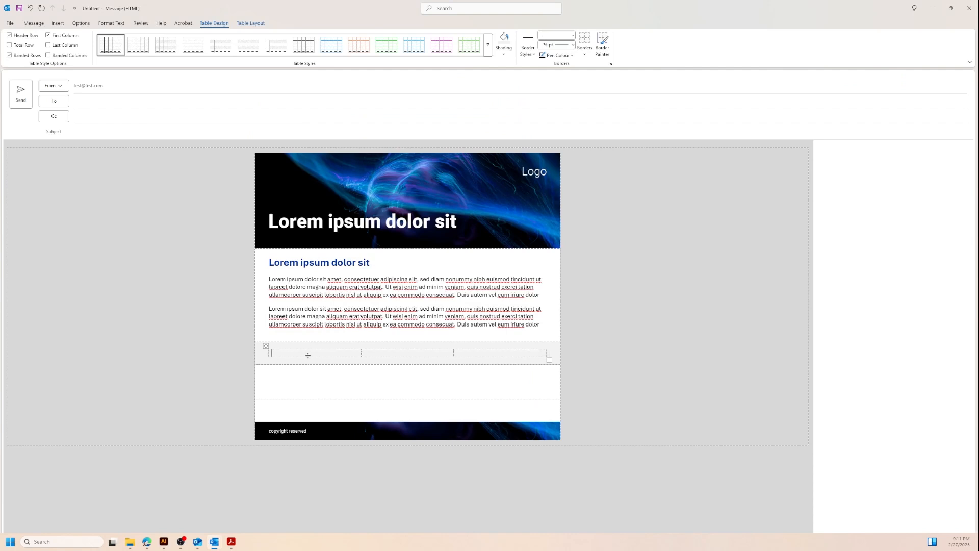
click(266, 345)
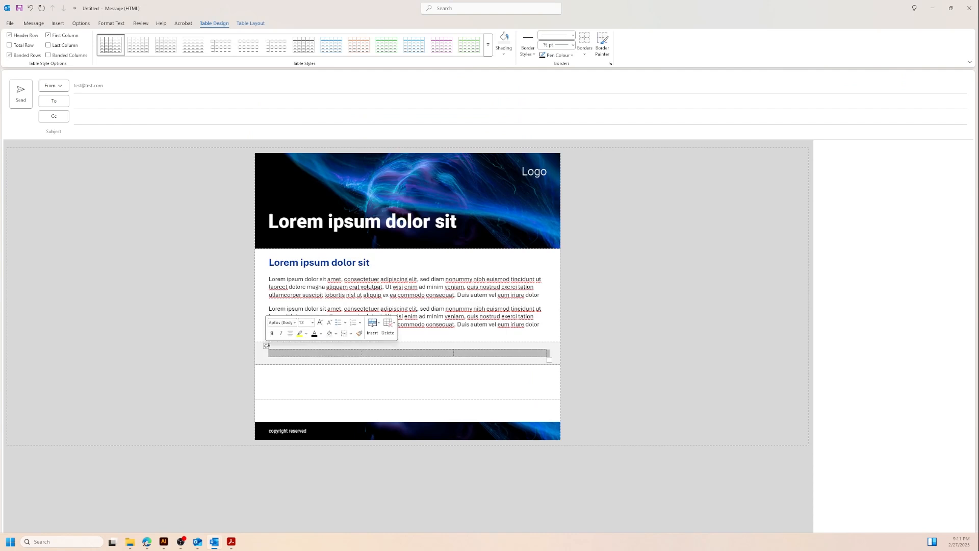
click(243, 25)
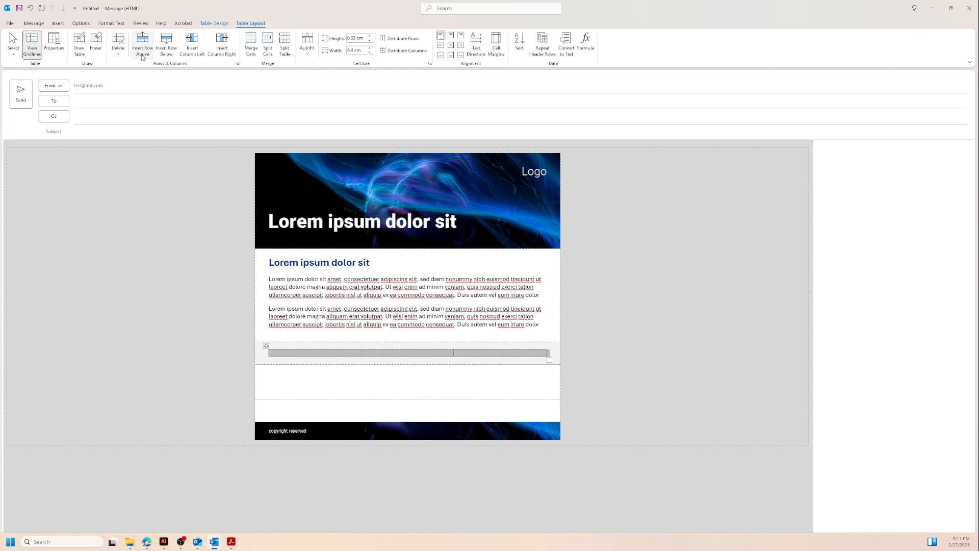
click(172, 51)
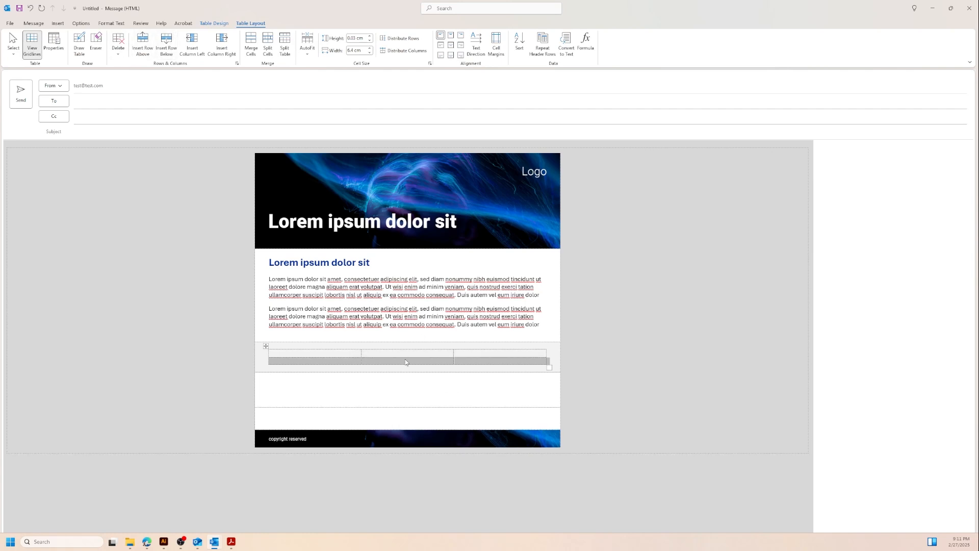
click(384, 364)
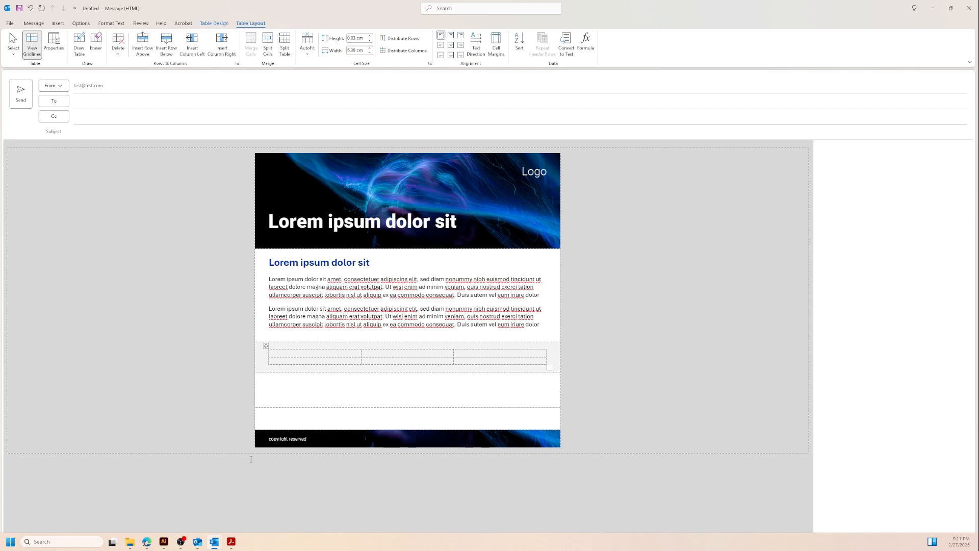
Switch to the layout PDF in Acrobat and copy the seven-line paragraph under the When icon in Event Details
mouse_move(214, 543)
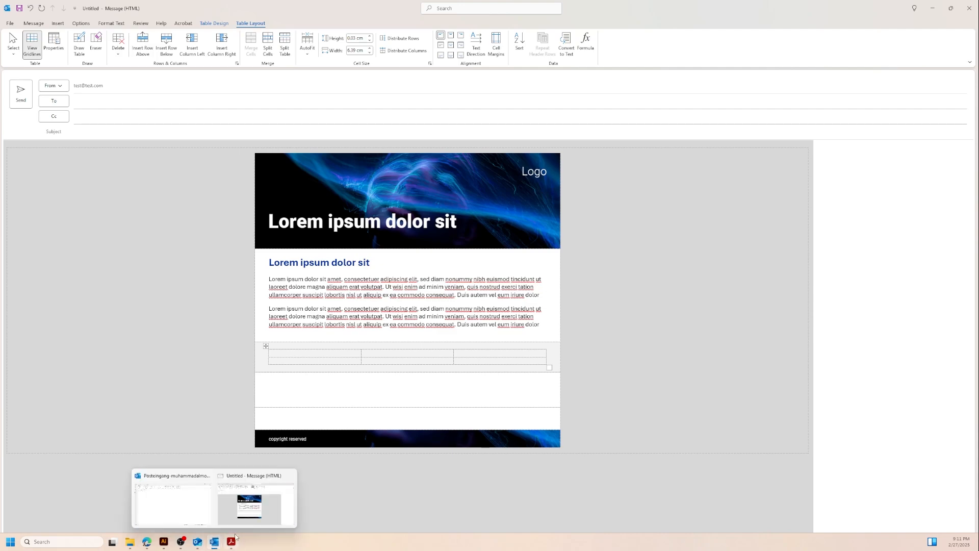
click(234, 541)
scroll(466, 349, down, 5)
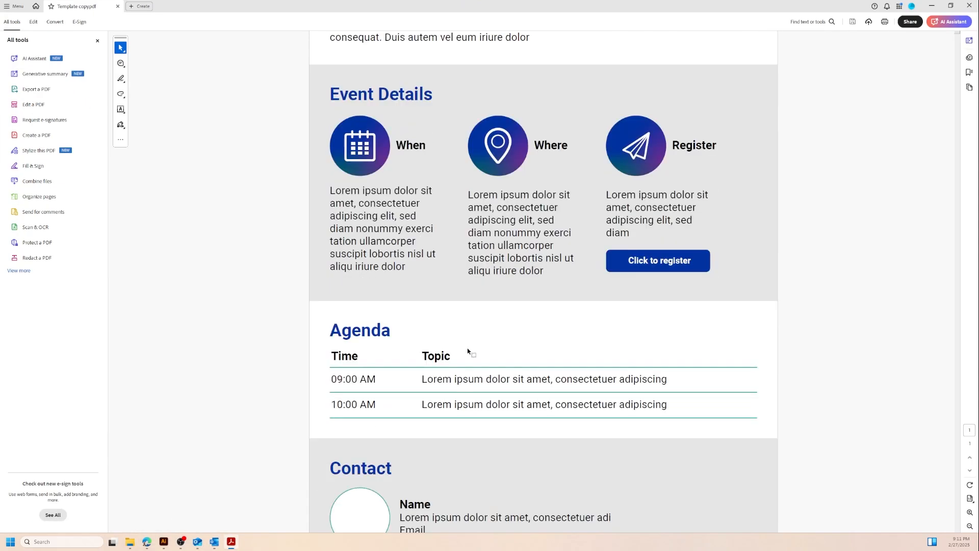
scroll(415, 329, up, 2)
drag(407, 397, 348, 325)
key(ctrl+c)
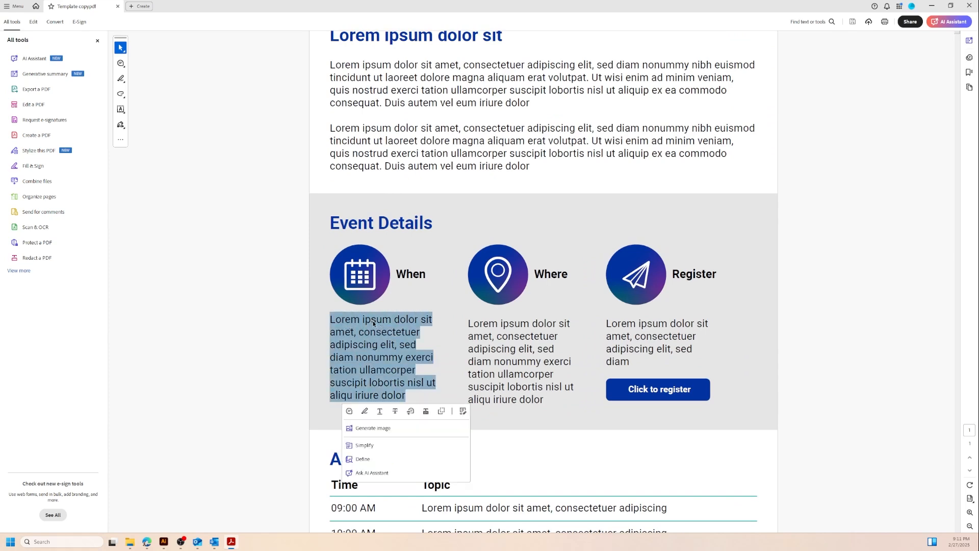
click(931, 6)
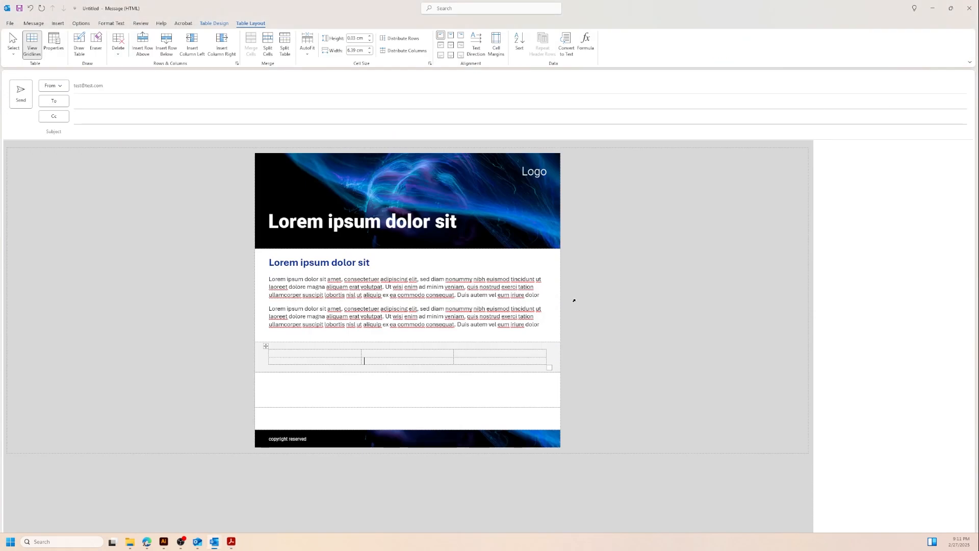
Paste the copied paragraph into each of the three cells in the lower row of the Event Details table in the Outlook message
right_click(291, 364)
click(333, 220)
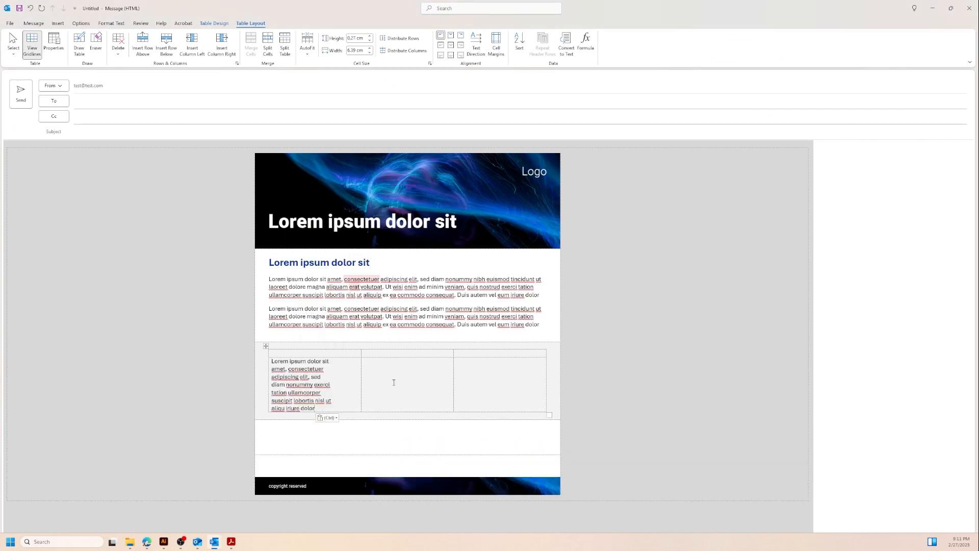
key(ctrl+v)
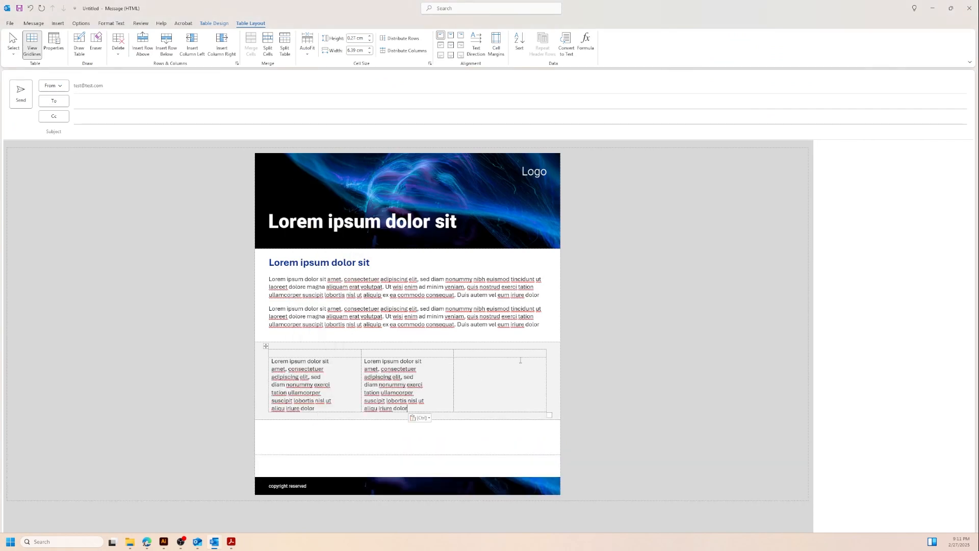
click(498, 371)
key(ctrl+v)
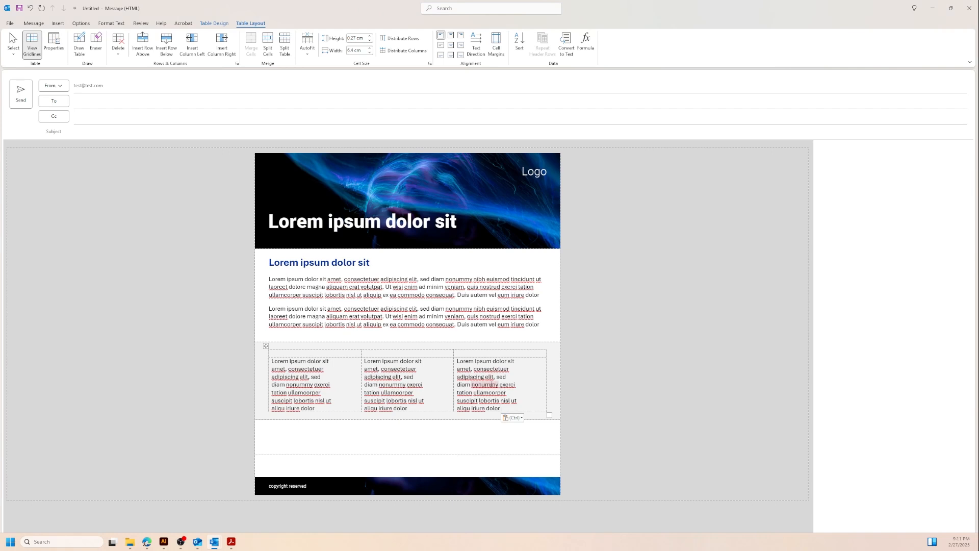
click(350, 385)
Insert a nested two-column, one-row table into the first cell of the three-column table's upper row
click(298, 354)
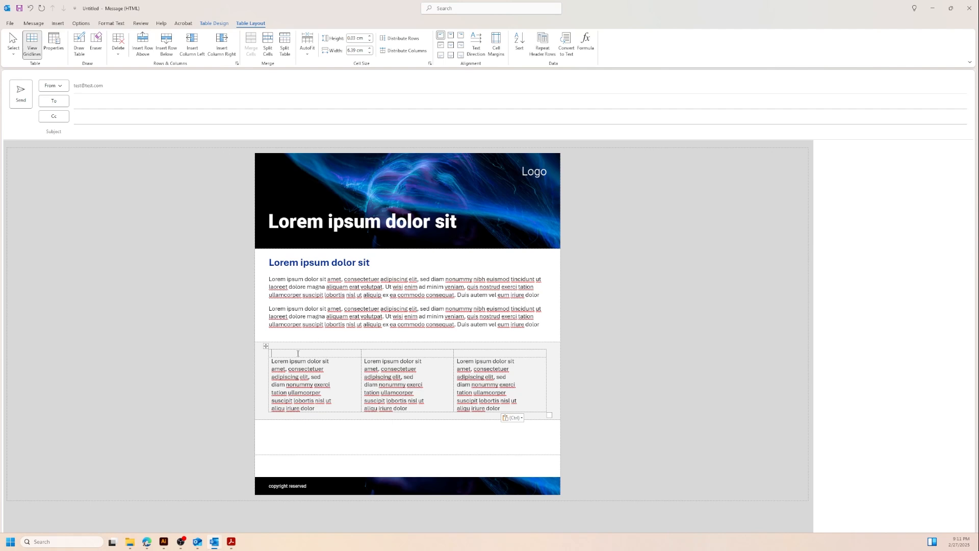
click(58, 23)
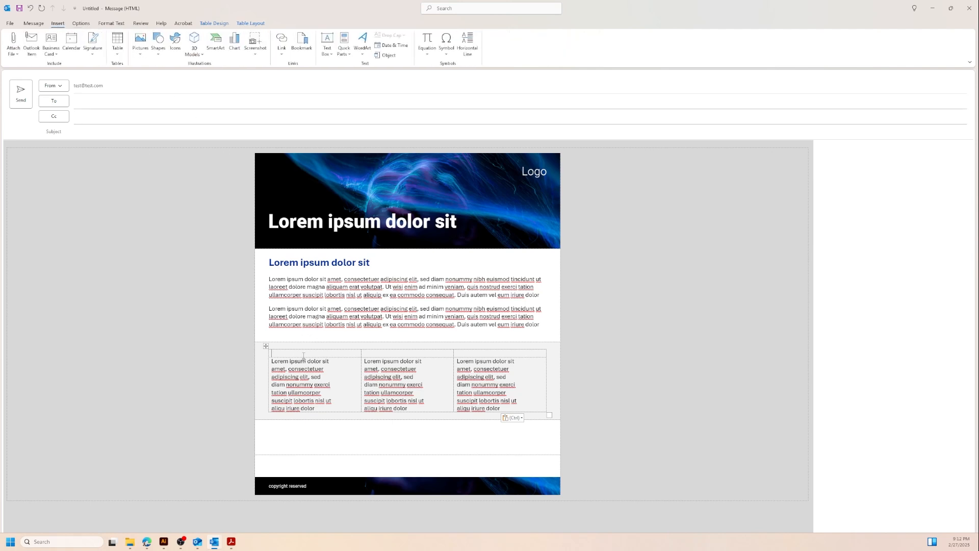
click(117, 44)
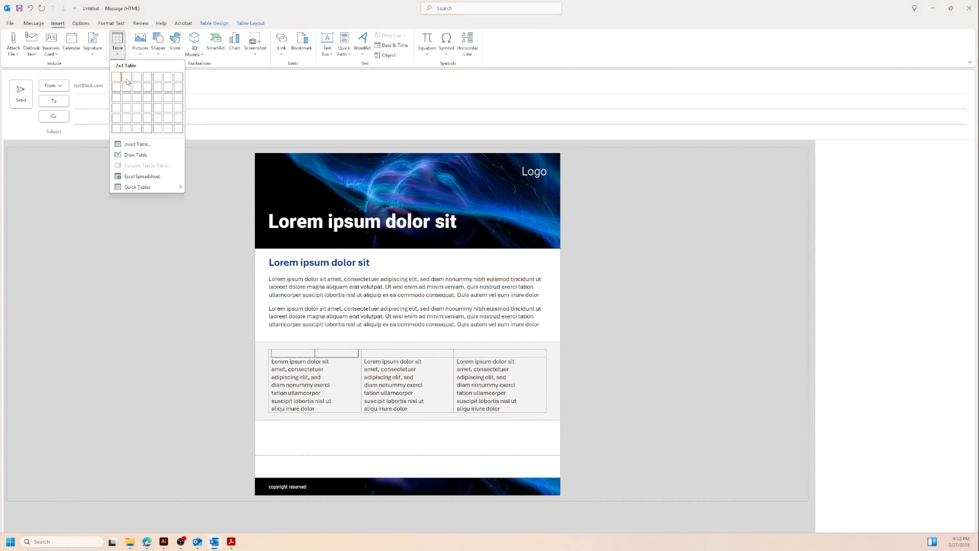
click(127, 80)
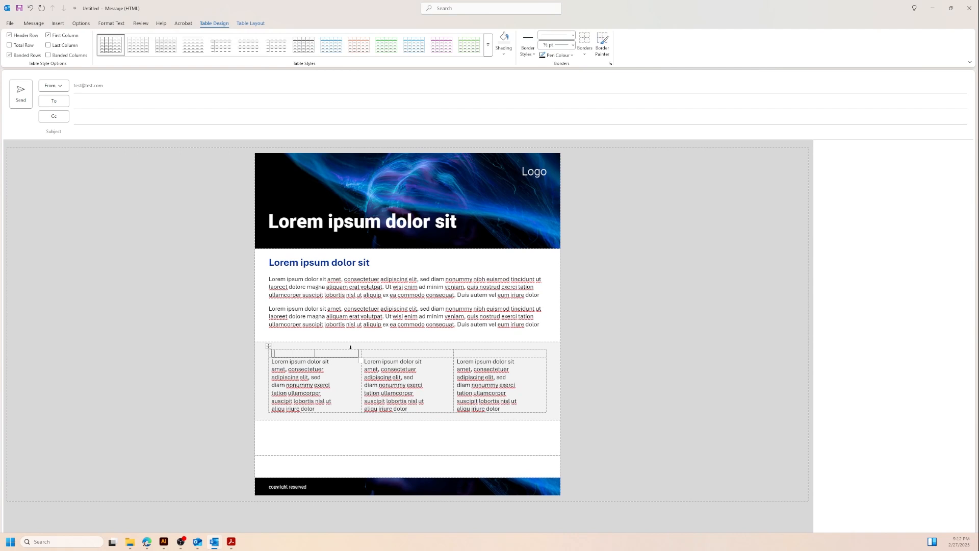
Set the left and right cell margins of the three upper-row cells to 0 cm and add a small bottom margin
click(382, 353)
drag(467, 350, 352, 355)
click(250, 25)
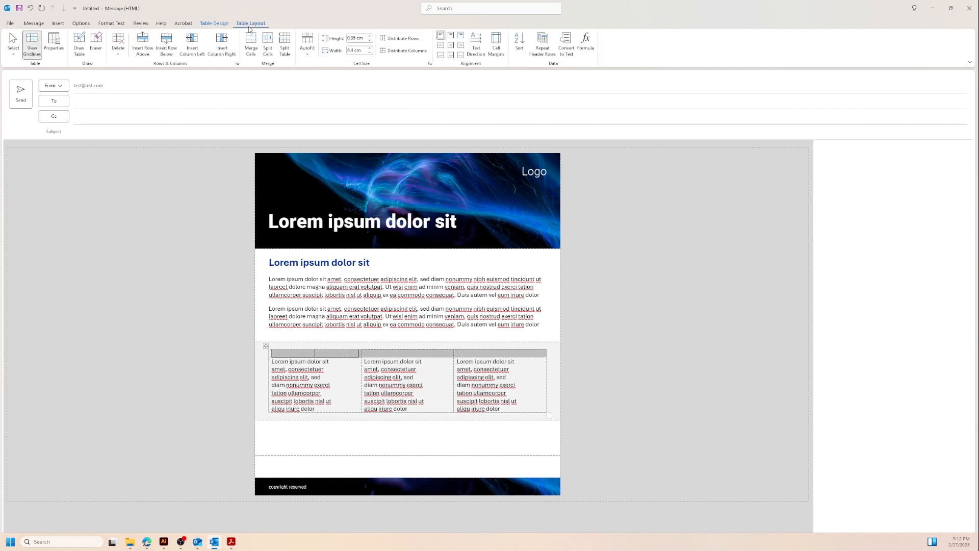
click(64, 45)
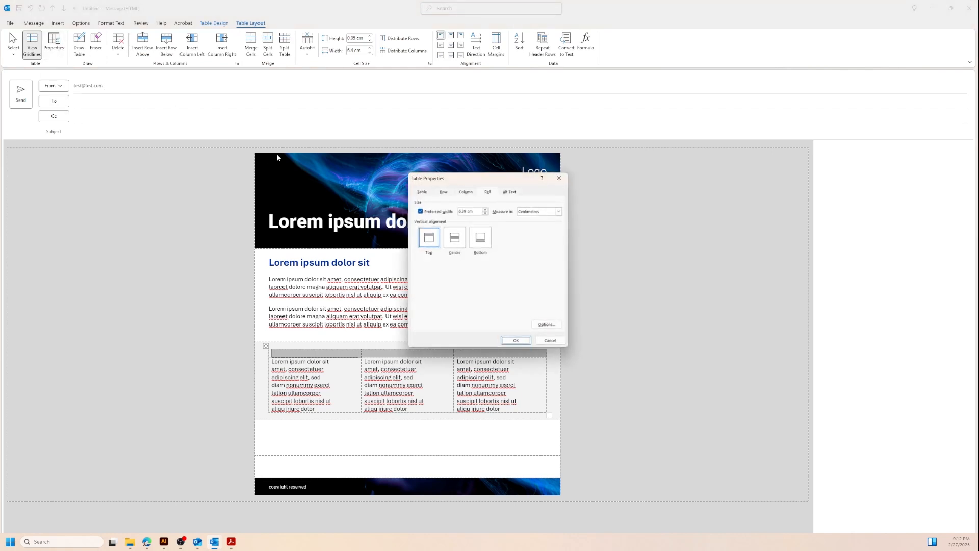
click(541, 323)
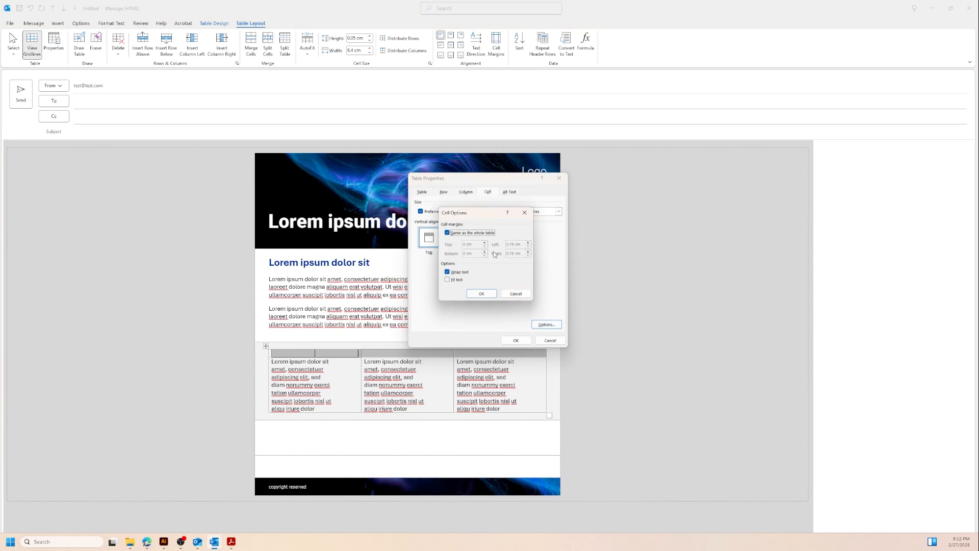
click(448, 233)
click(529, 249)
click(529, 249)
click(529, 255)
click(528, 255)
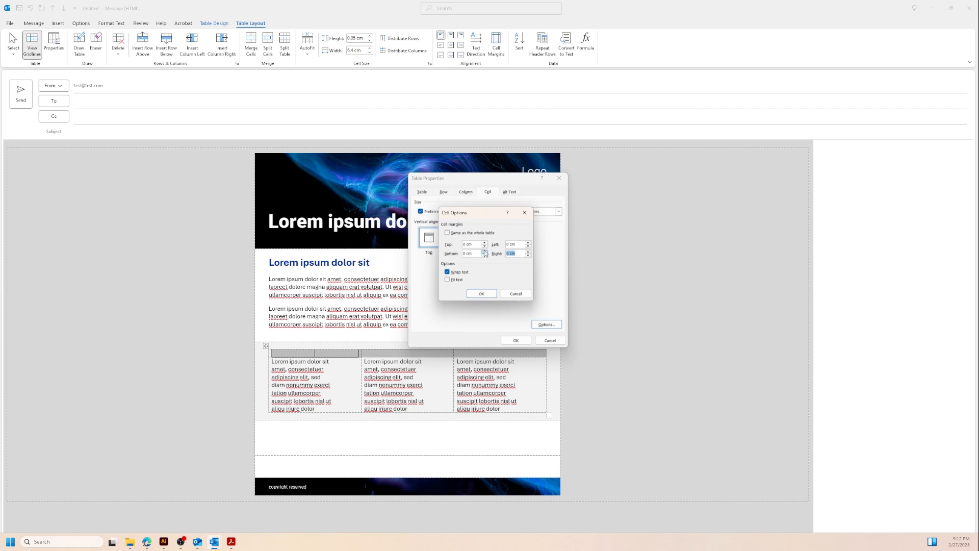
click(485, 252)
click(485, 252)
click(485, 256)
click(482, 294)
click(516, 340)
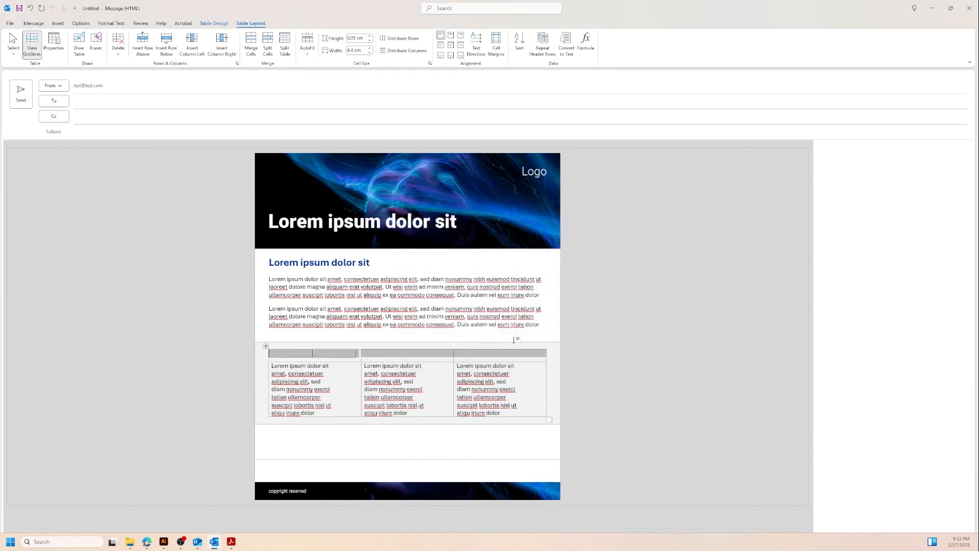
click(442, 357)
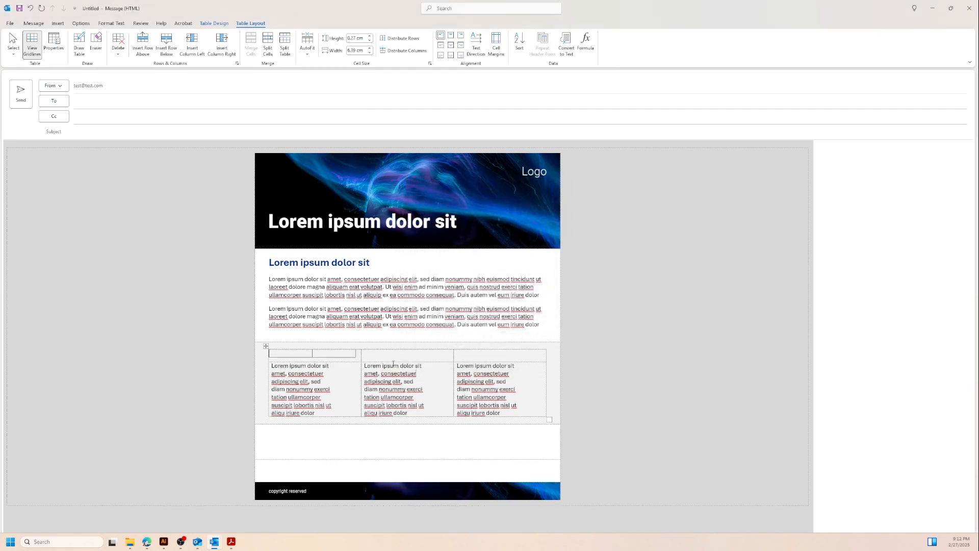
Remove all borders from the nested two-column table above the first paragraph column
click(304, 352)
click(265, 346)
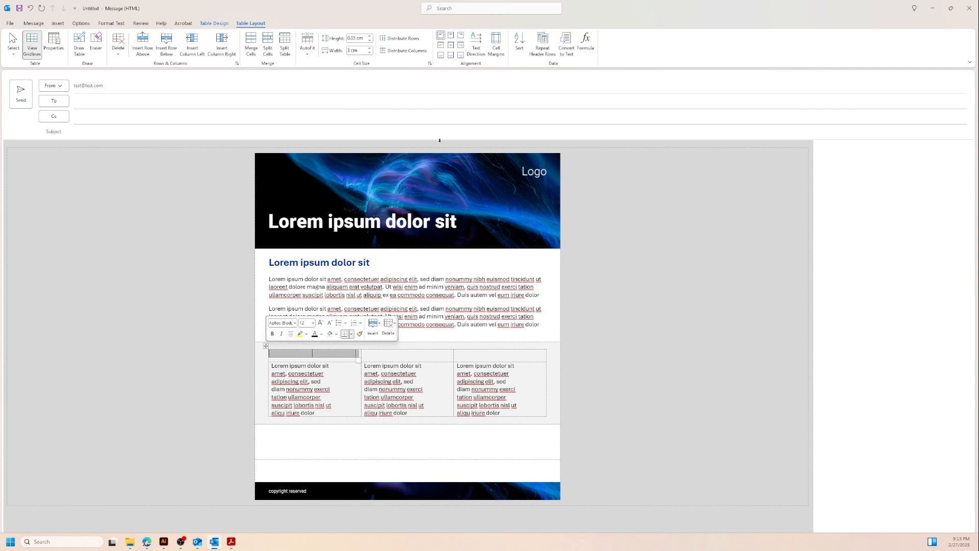
click(214, 23)
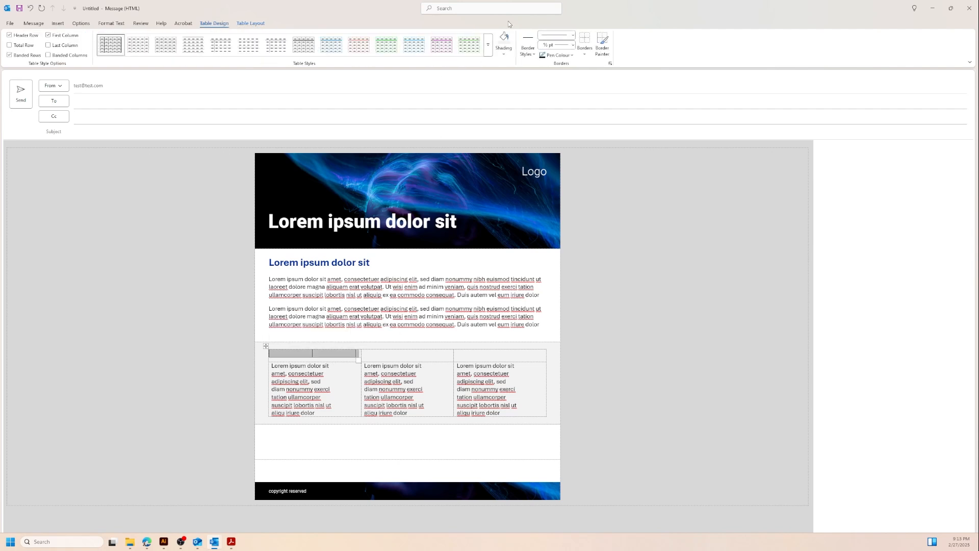
click(585, 54)
click(602, 110)
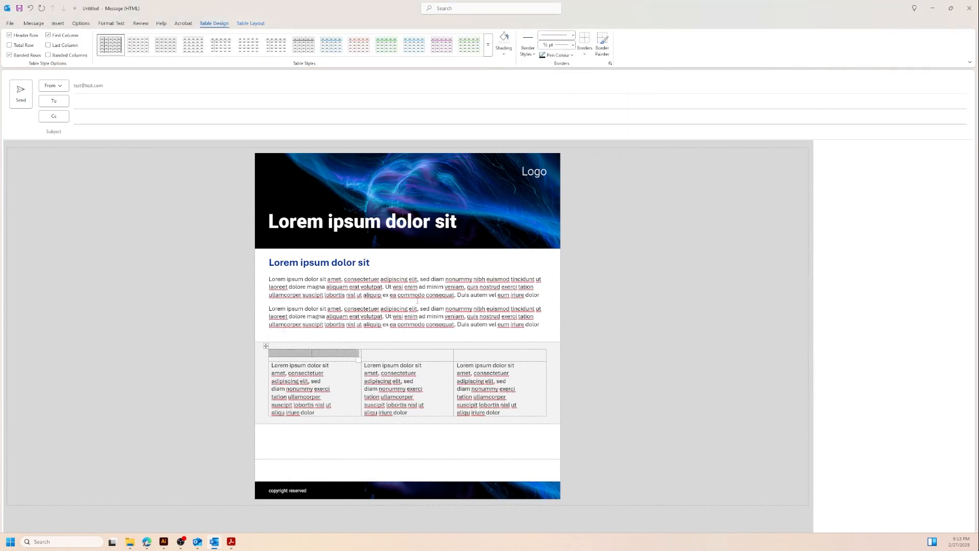
click(381, 356)
Insert the calendar icon Asset 4.png into the first cell of the nested two-column table
click(298, 354)
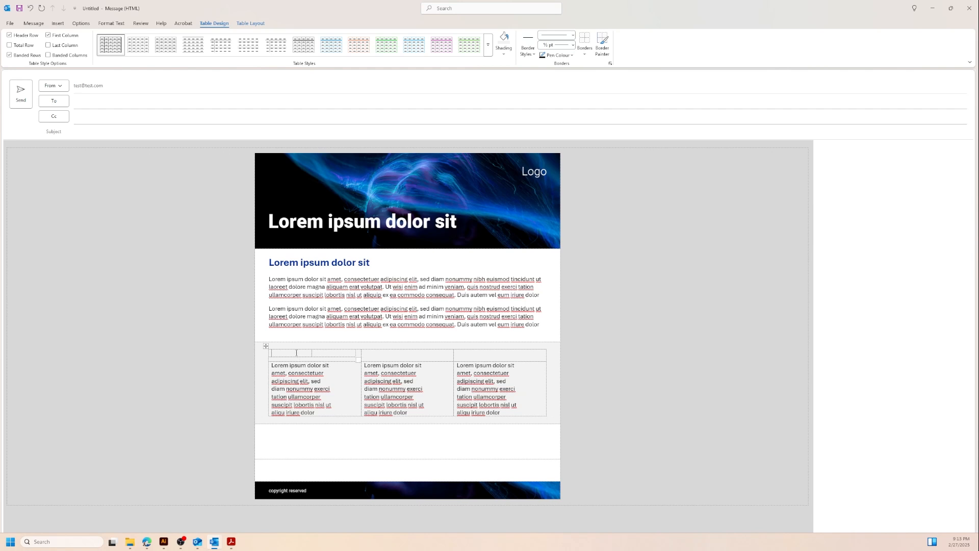
click(246, 24)
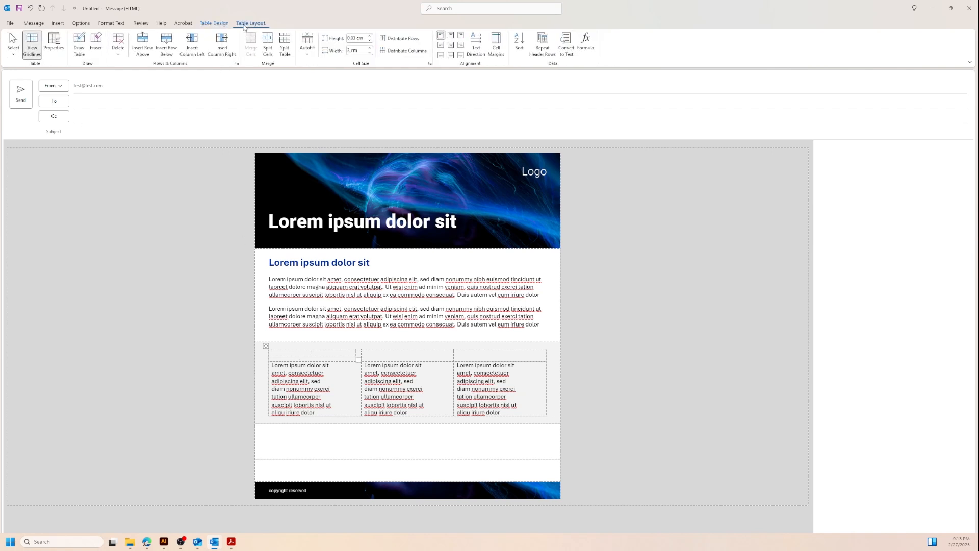
click(111, 24)
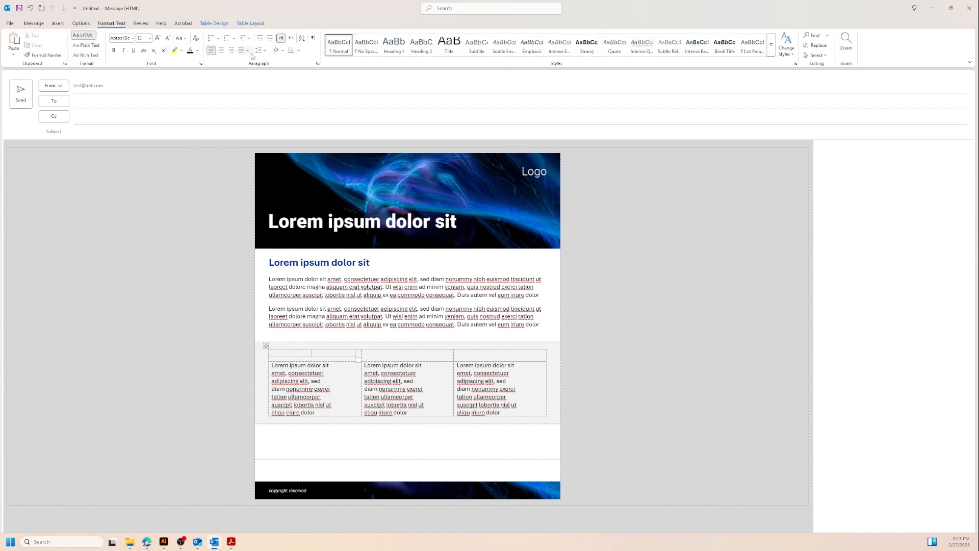
click(61, 24)
click(143, 49)
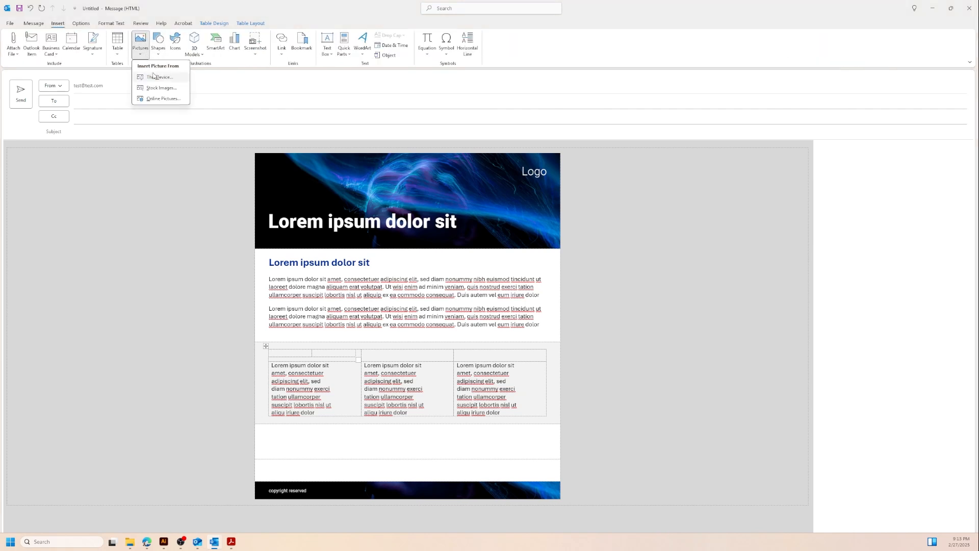
click(156, 76)
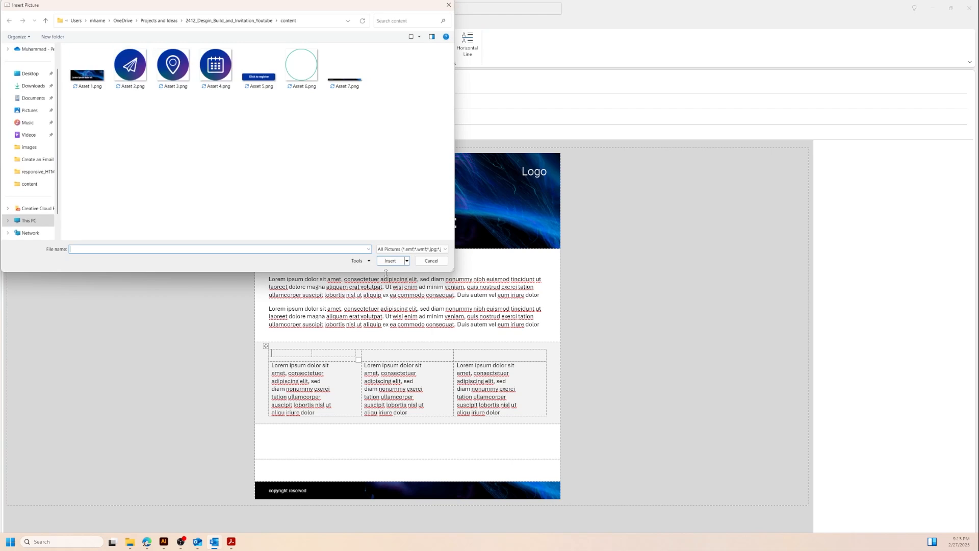
click(161, 541)
click(161, 541)
click(216, 65)
click(390, 260)
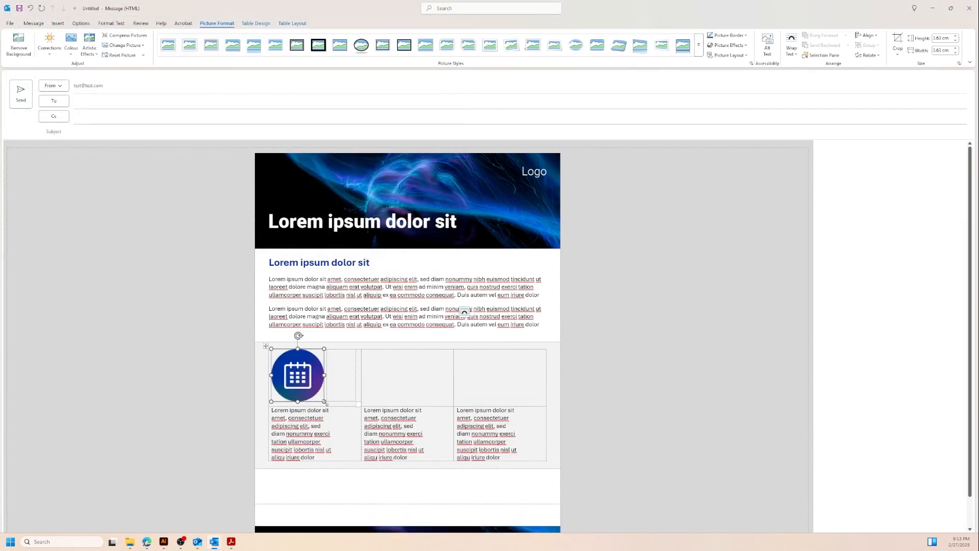
Shrink the calendar icon proportionally and narrow the nested table's first column to fit closely around it
drag(324, 401, 303, 381)
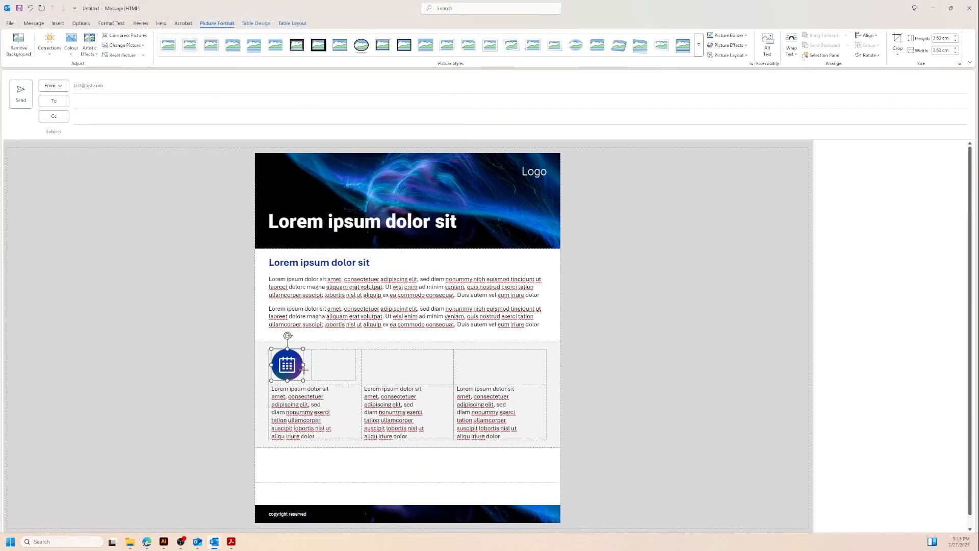
click(324, 369)
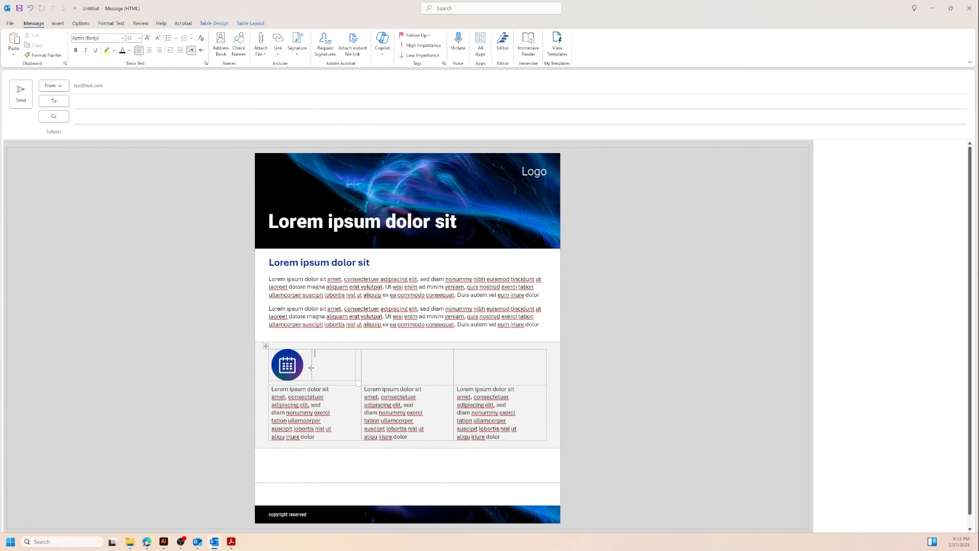
drag(311, 367, 305, 367)
Copy the label "When" from the template PDF in Acrobat and paste it into the nested table's second cell in the Outlook message
click(230, 542)
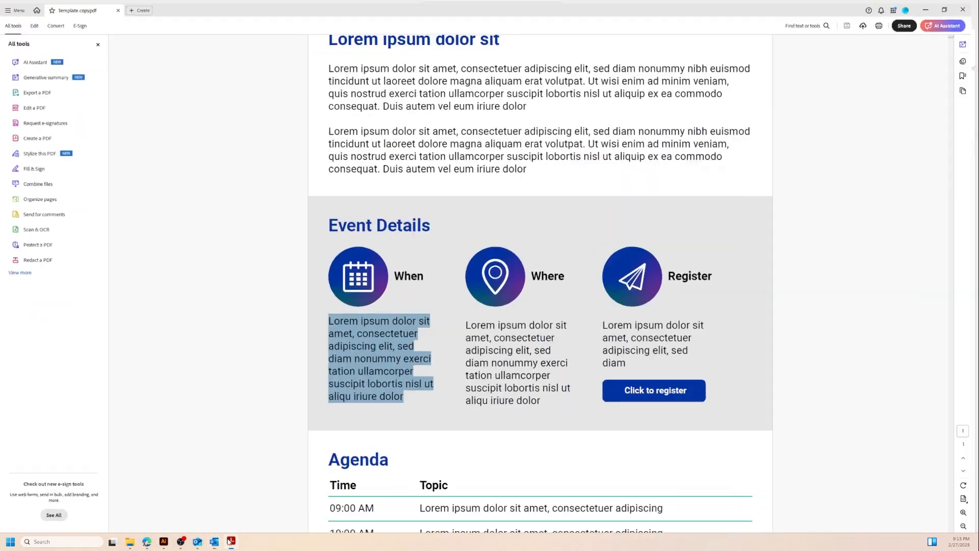
click(418, 275)
drag(426, 275, 396, 274)
key(ctrl+c)
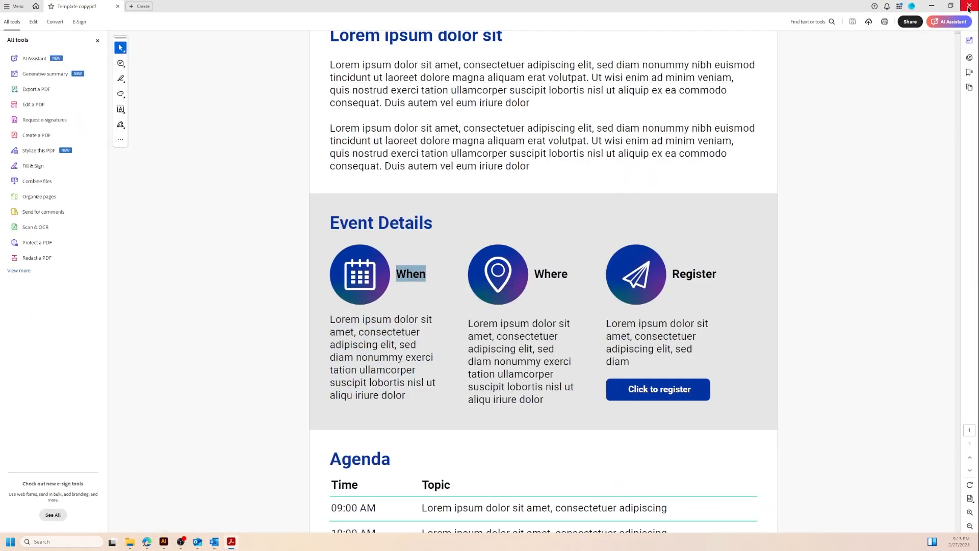
click(934, 6)
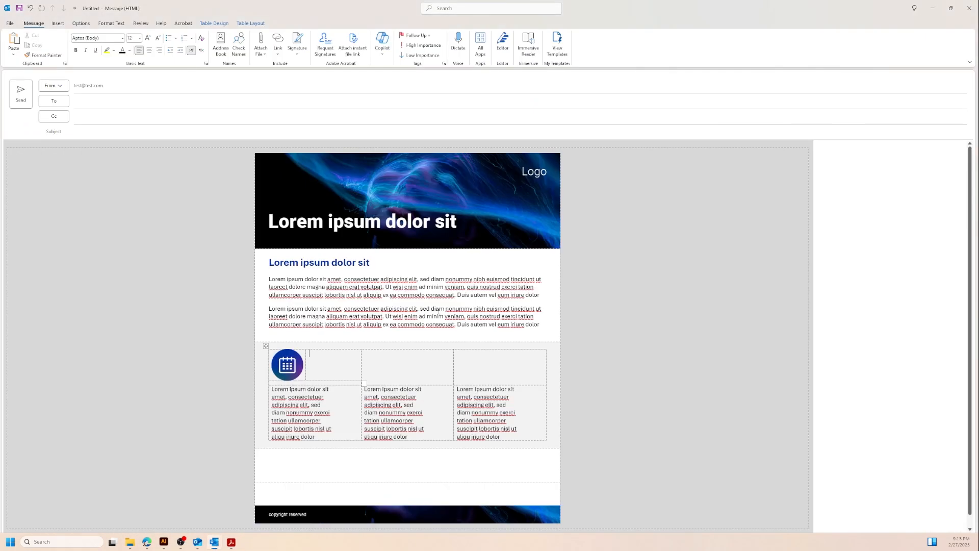
click(322, 364)
key(ctrl+v)
Align the contents of both nested table cells to centre left
click(291, 342)
click(245, 23)
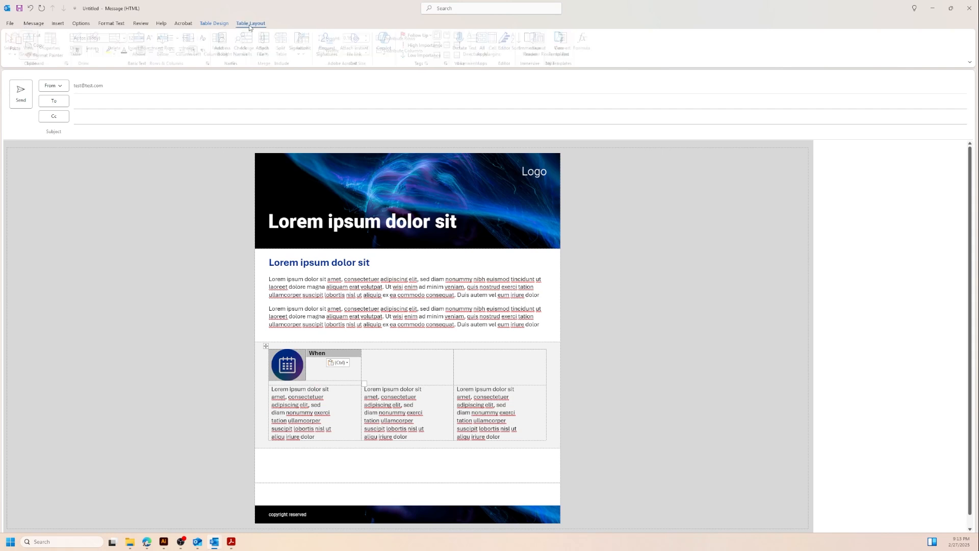
click(440, 45)
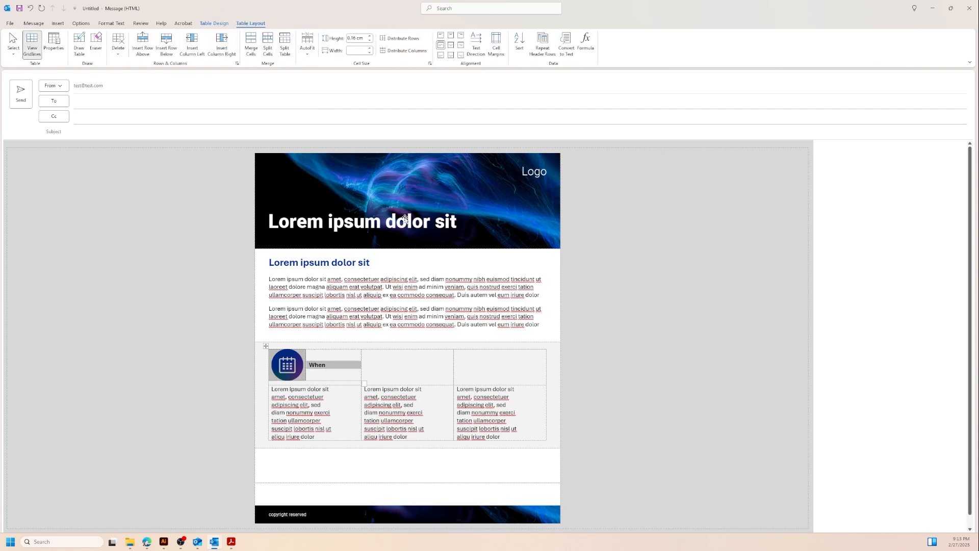
Increase the font size of the "When" label beside the calendar icon to 16
click(337, 365)
drag(327, 364, 308, 365)
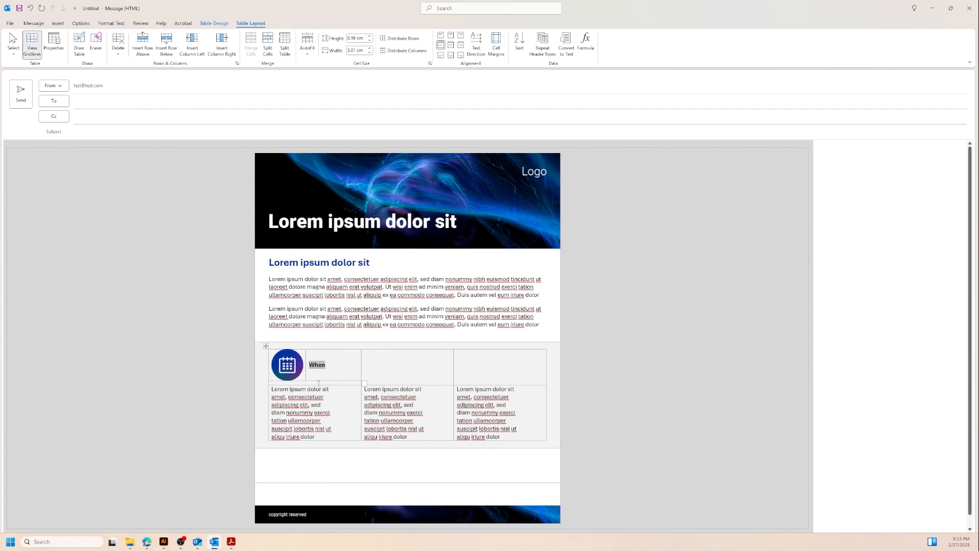
click(338, 369)
drag(339, 368, 308, 366)
click(116, 24)
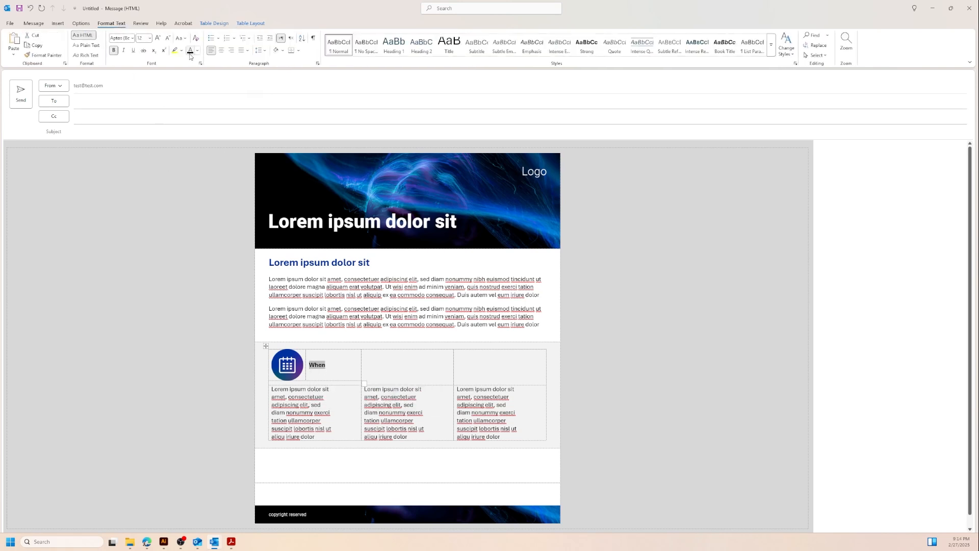
click(158, 38)
click(157, 38)
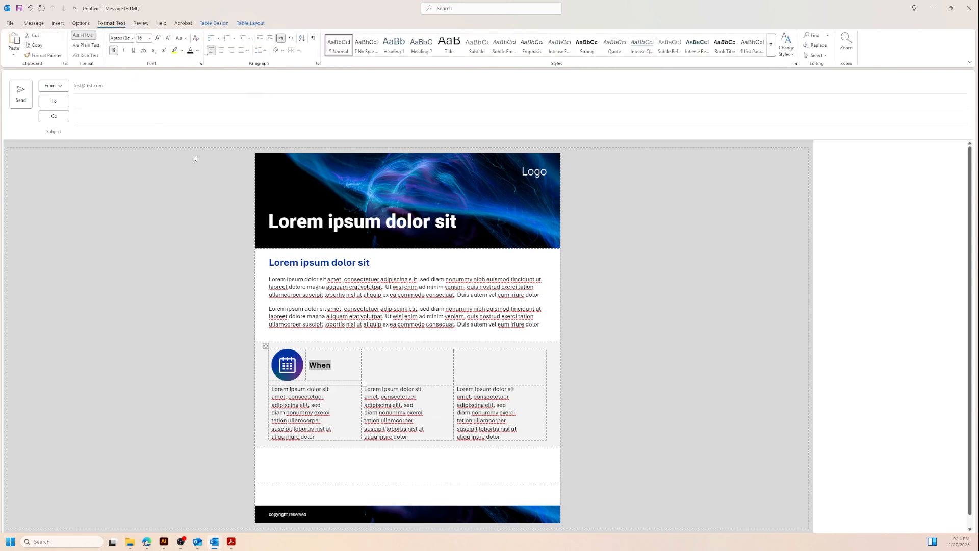
click(344, 368)
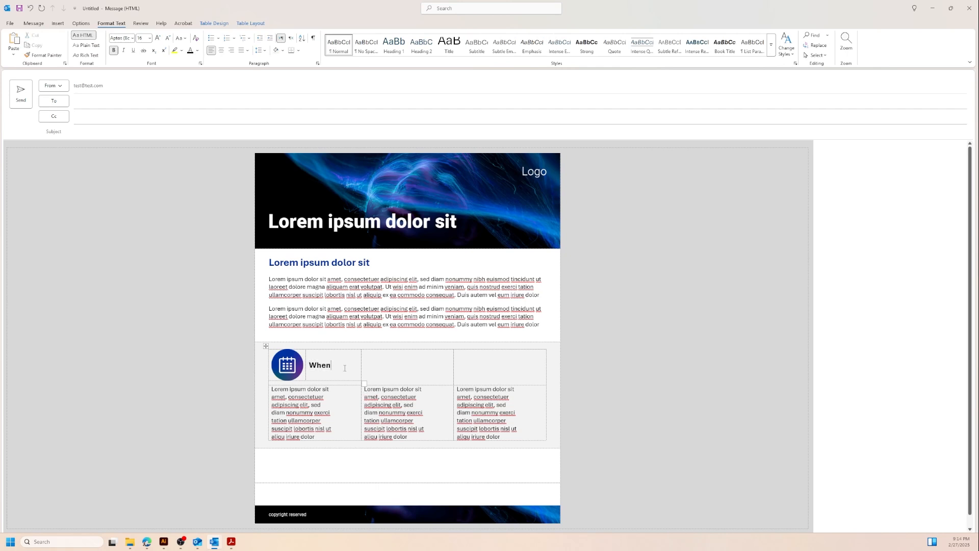
Add an empty line above the three-column table by cutting the nested icon table, inserting the line, and pasting the nested table back into its cell
click(269, 346)
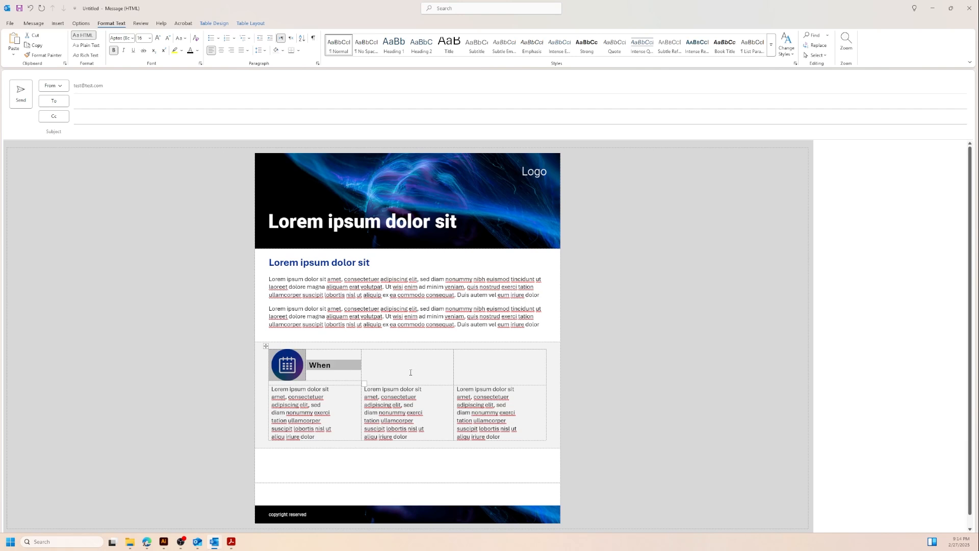
click(340, 367)
click(284, 349)
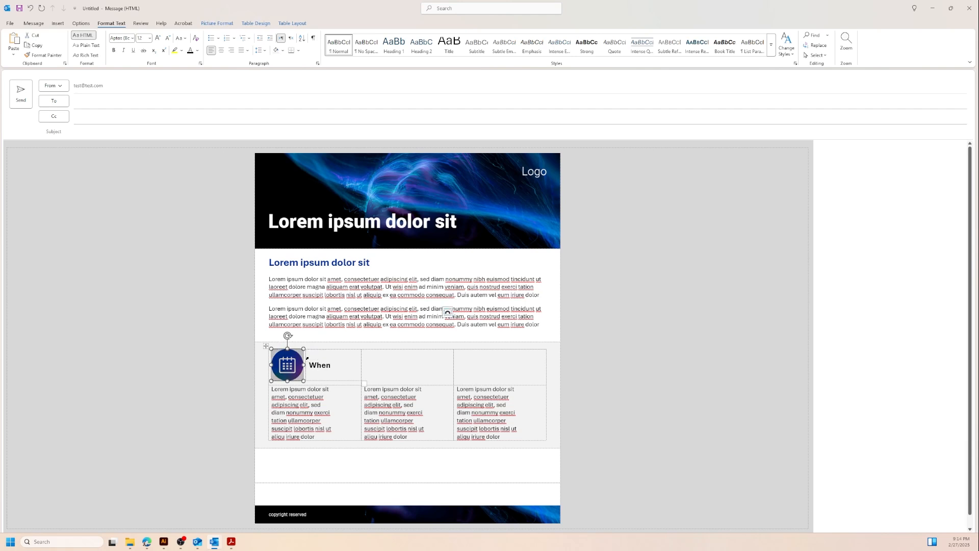
click(307, 359)
click(266, 348)
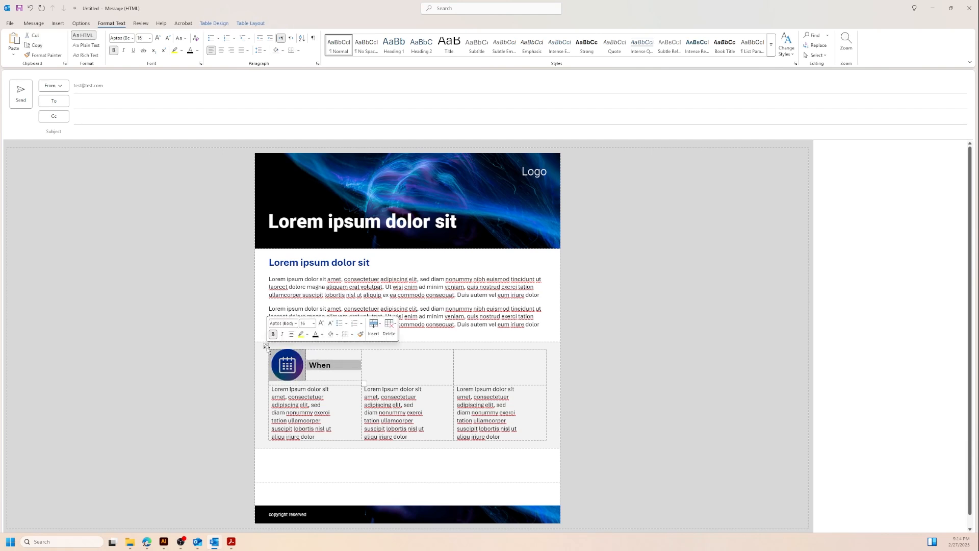
key(Delete)
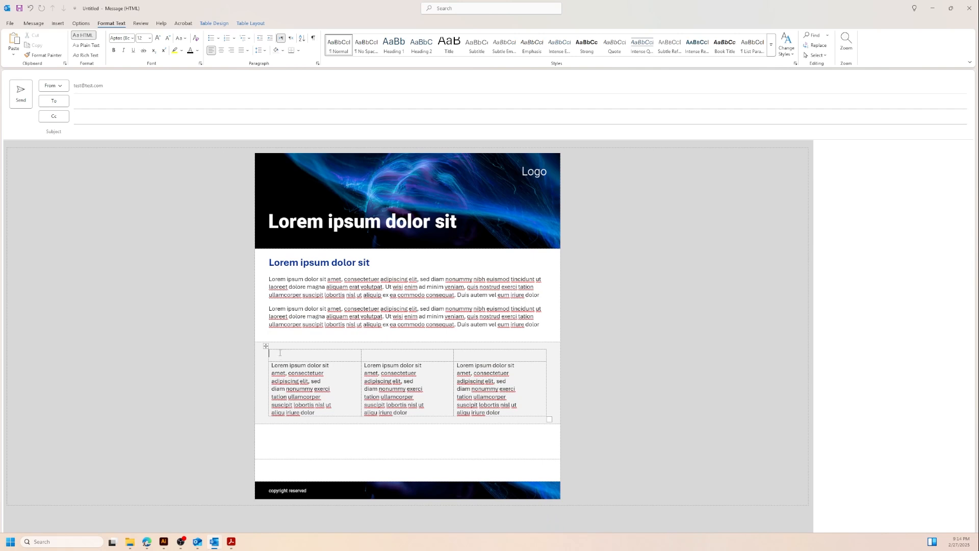
key(Return)
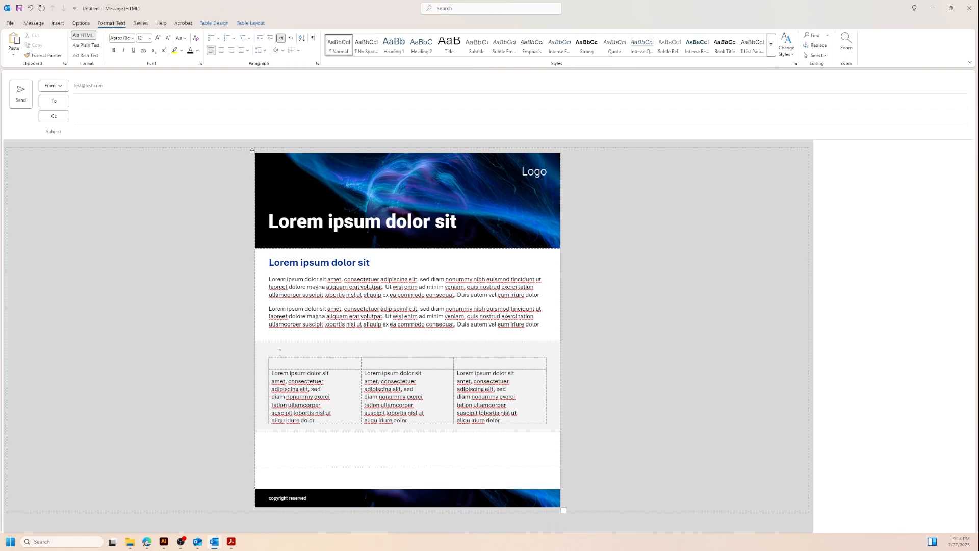
click(276, 363)
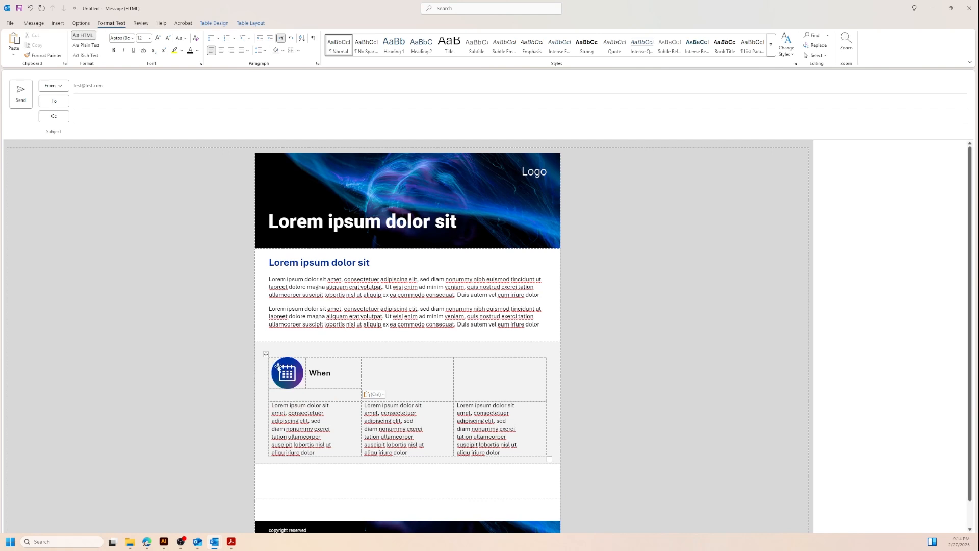
key(BackSpace)
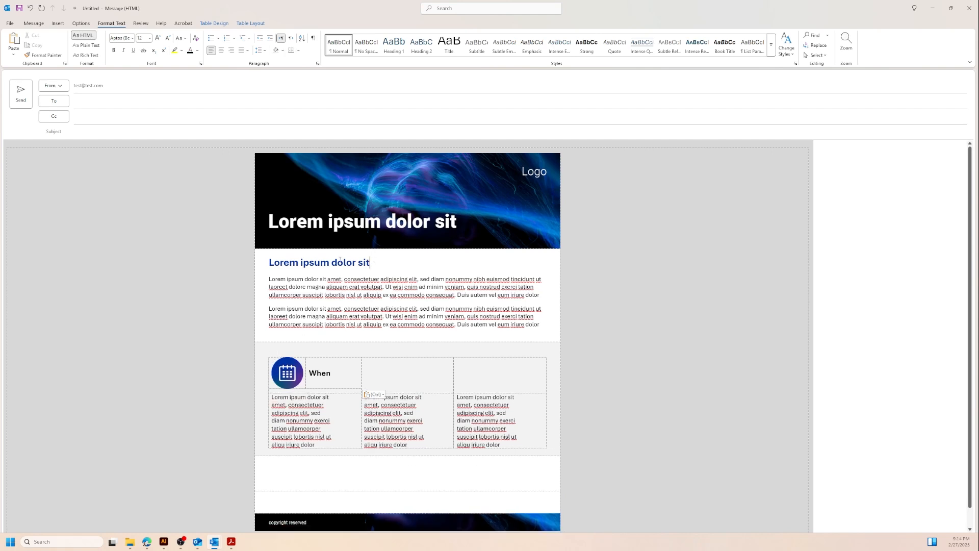
key(ctrl+shift+Left)
key(ctrl+shift+Left)
key(ctrl+shift+Left)
click(274, 352)
drag(375, 263, 276, 263)
key(ctrl)
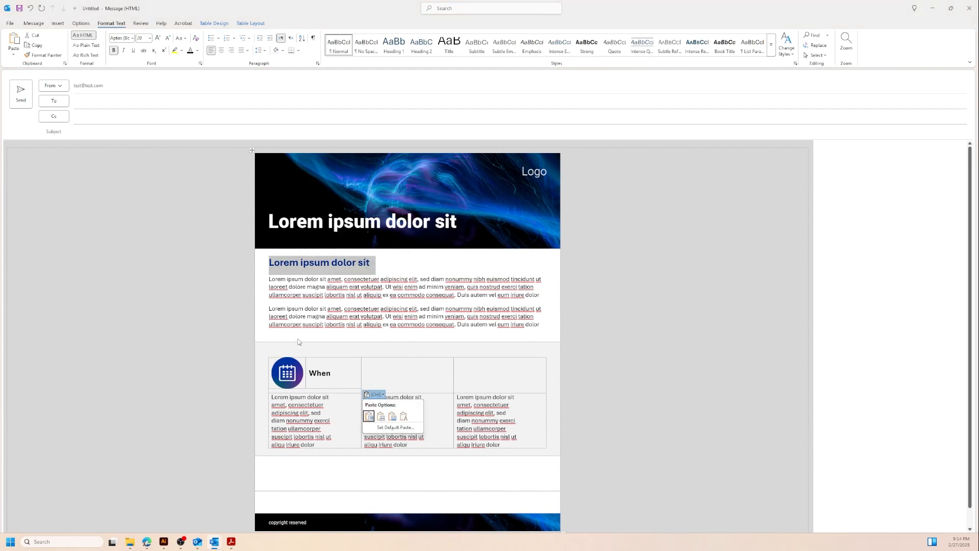
click(282, 352)
click(283, 353)
key(ctrl+v)
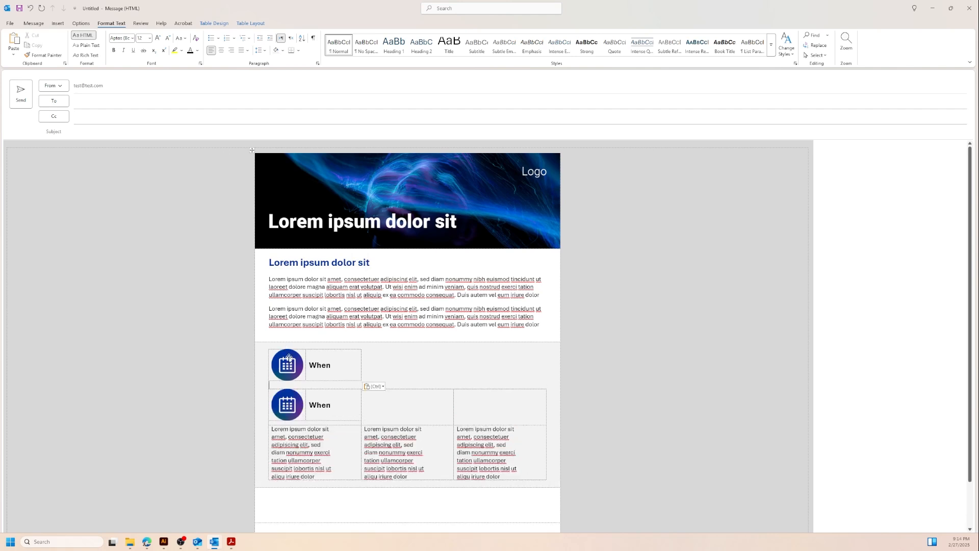
key(ctrl+z)
Copy the blue "Lorem ipsum dolor sit" heading onto the empty line above the three-column table
drag(391, 271, 269, 270)
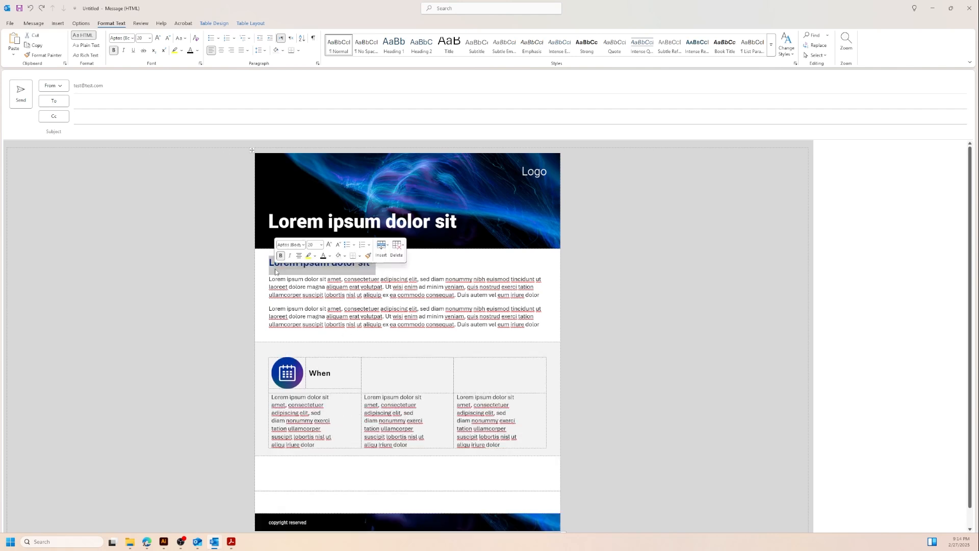
key(ctrl+c)
click(285, 350)
key(ctrl+v)
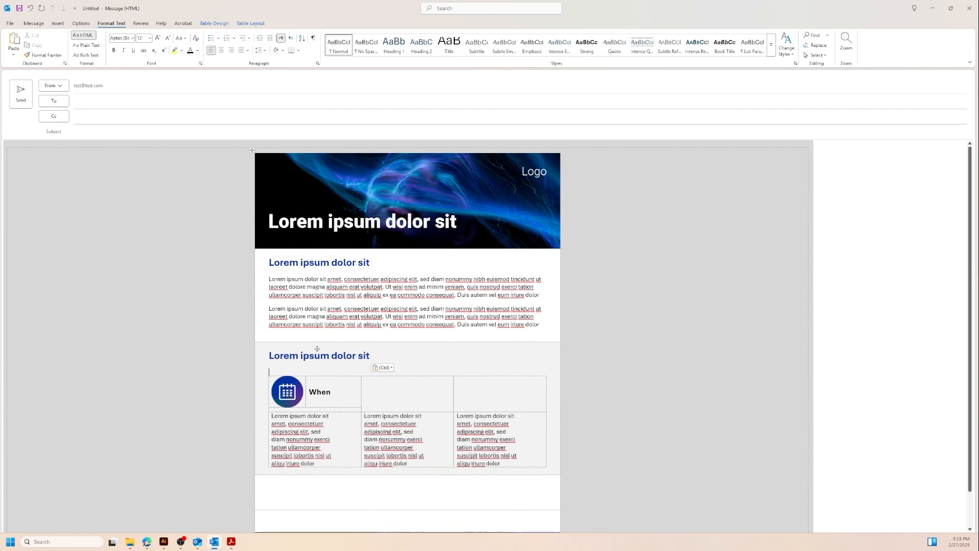
Replace the text of the copied blue heading with "Event details" and remove the empty line beneath it
click(382, 357)
drag(374, 355, 290, 355)
key(BackSpace)
key(BackSpace)
key(BackSpace)
key(BackSpace)
key(BackSpace)
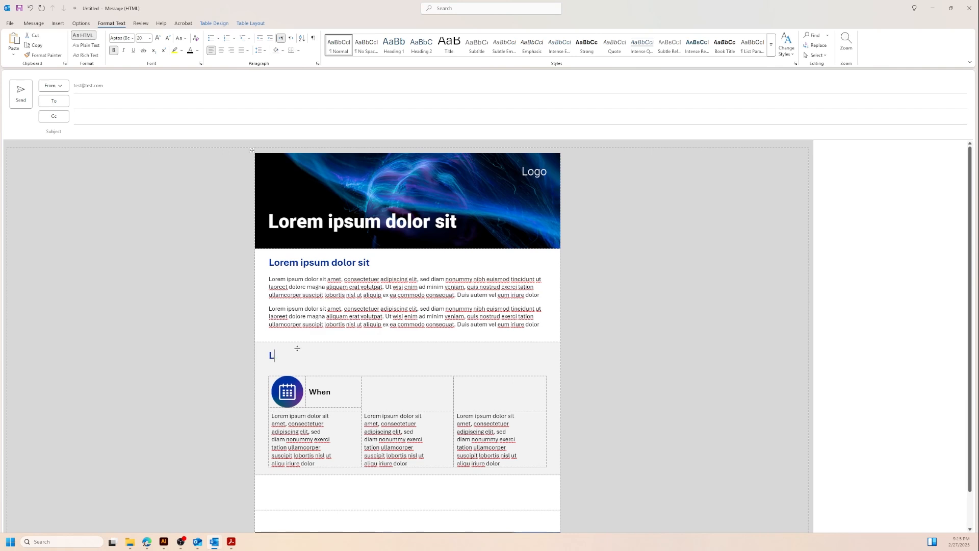
text(W)
key(BackSpace)
text(Event details)
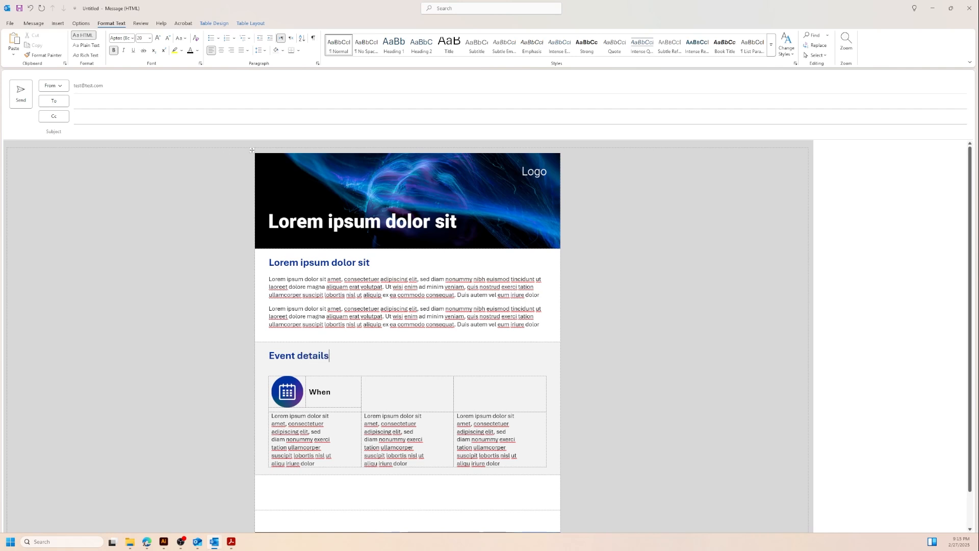
key(Down)
key(BackSpace)
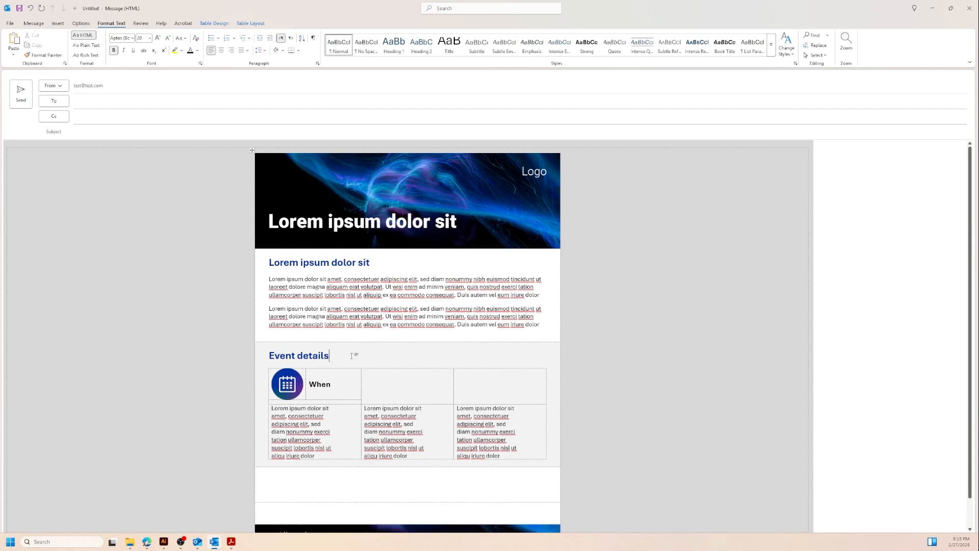
Copy the nested calendar icon and "When" table into the second and third cells of the three-column table's upper row
scroll(434, 392, down, 1)
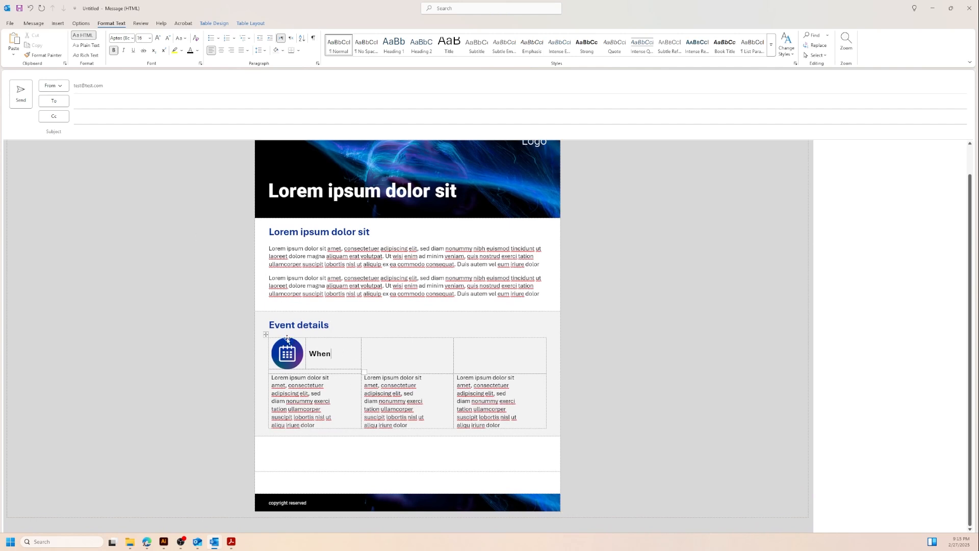
click(267, 335)
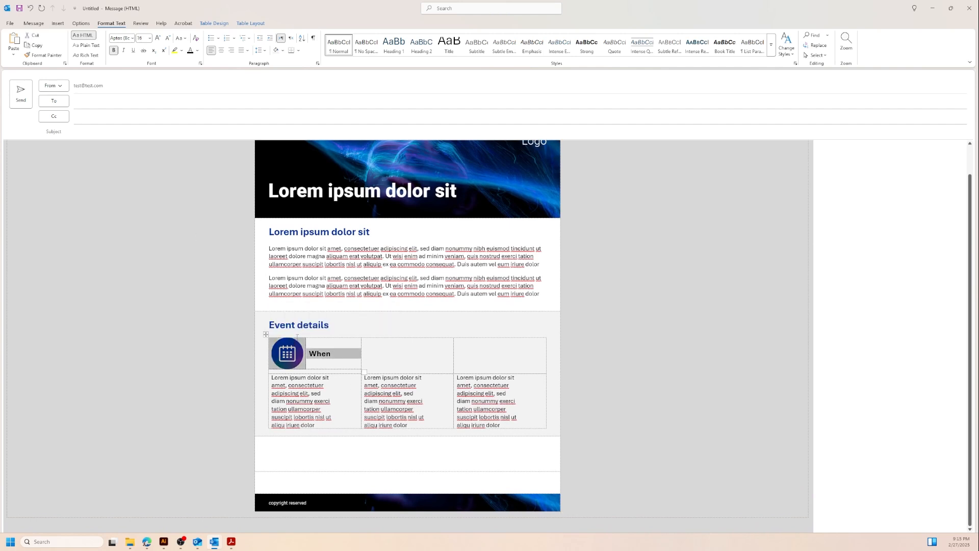
click(394, 356)
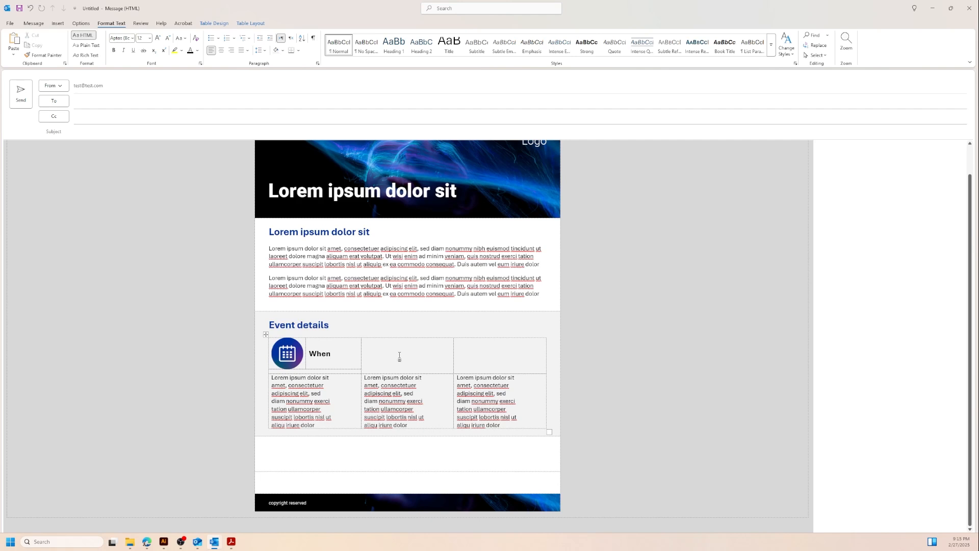
key(ctrl+v)
click(504, 363)
key(ctrl+v)
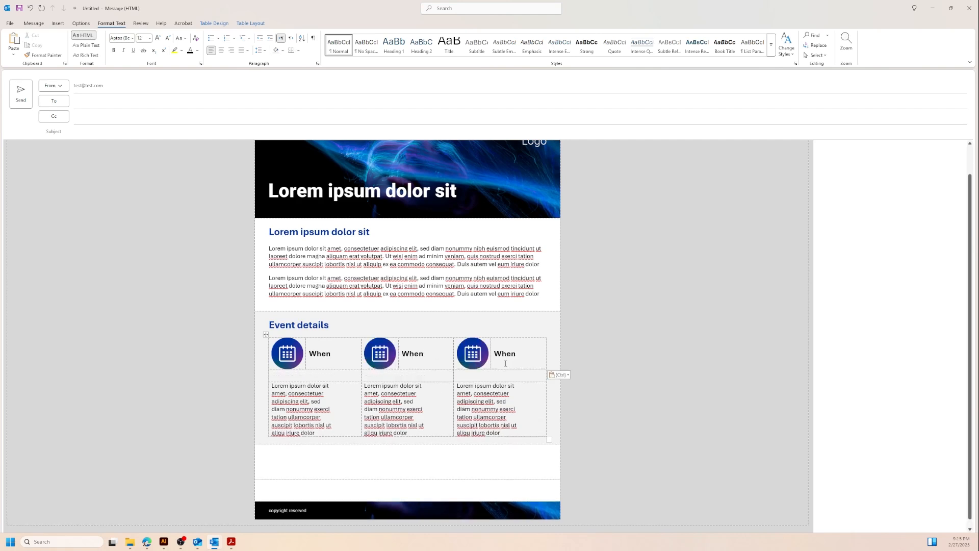
Shrink the empty space beneath the nested icon tables in the three-column table's upper row
drag(511, 381, 502, 373)
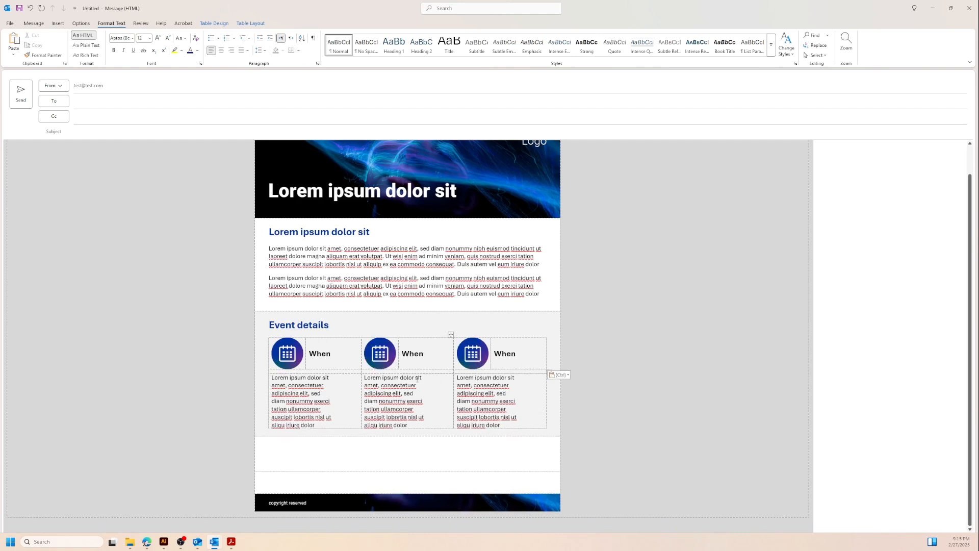
key(ctrl)
key(Escape)
Replace the middle column's calendar icon with the location pin image Asset 3.png from the content folder
click(371, 355)
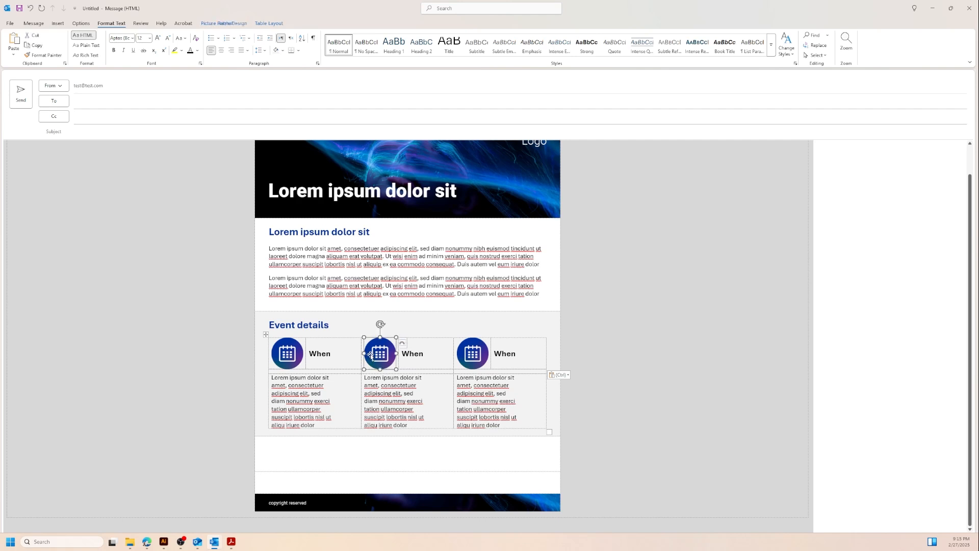
right_click(371, 355)
mouse_move(409, 238)
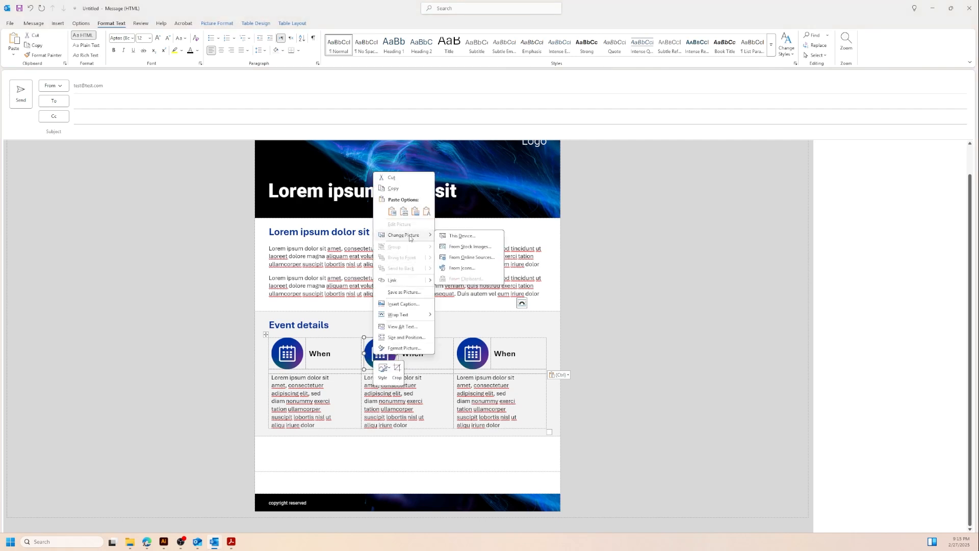
click(460, 236)
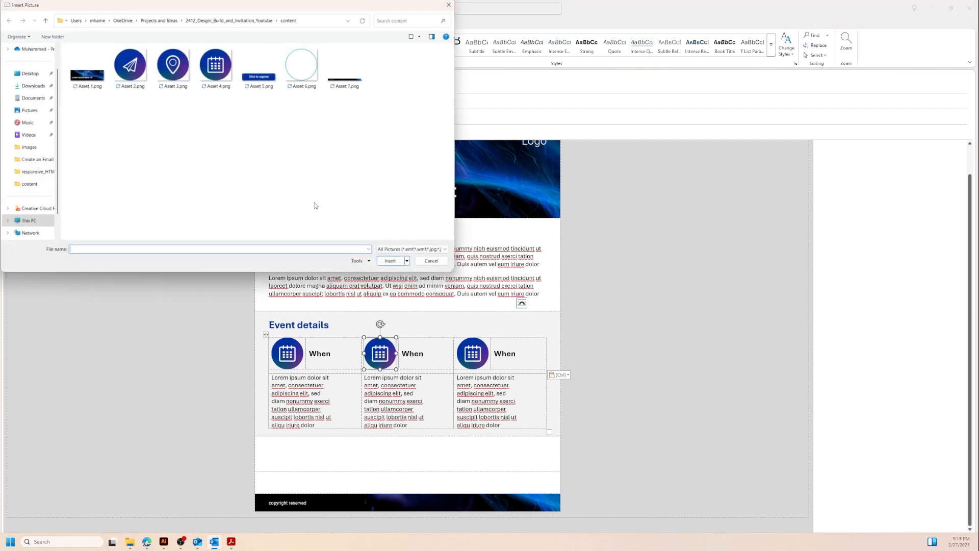
click(174, 65)
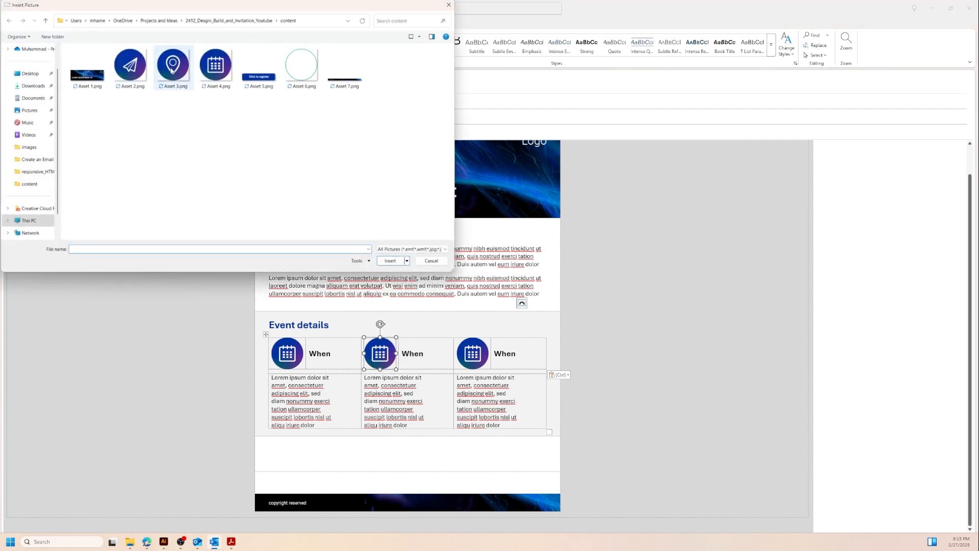
click(392, 263)
Replace the third column's calendar icon with the paper plane image Asset 2.png
right_click(469, 355)
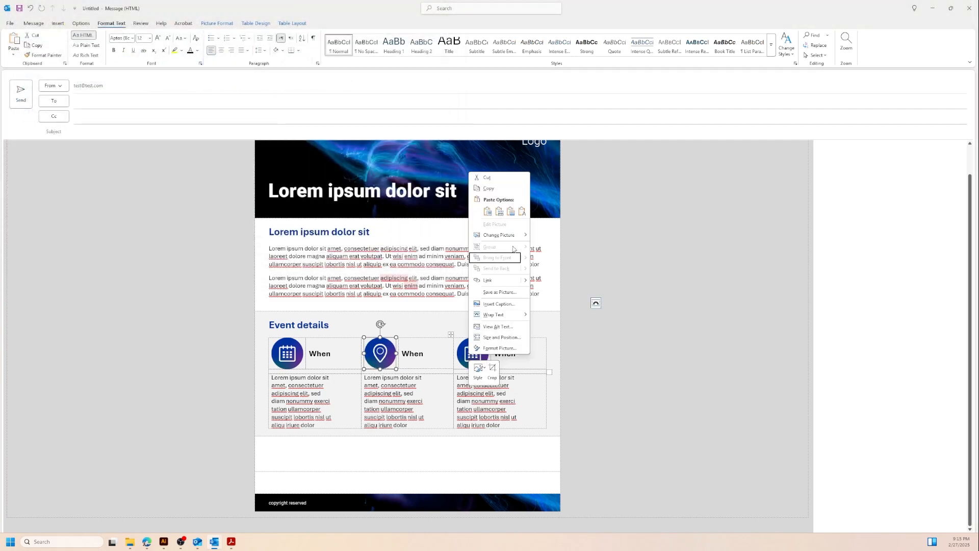
mouse_move(510, 236)
click(539, 237)
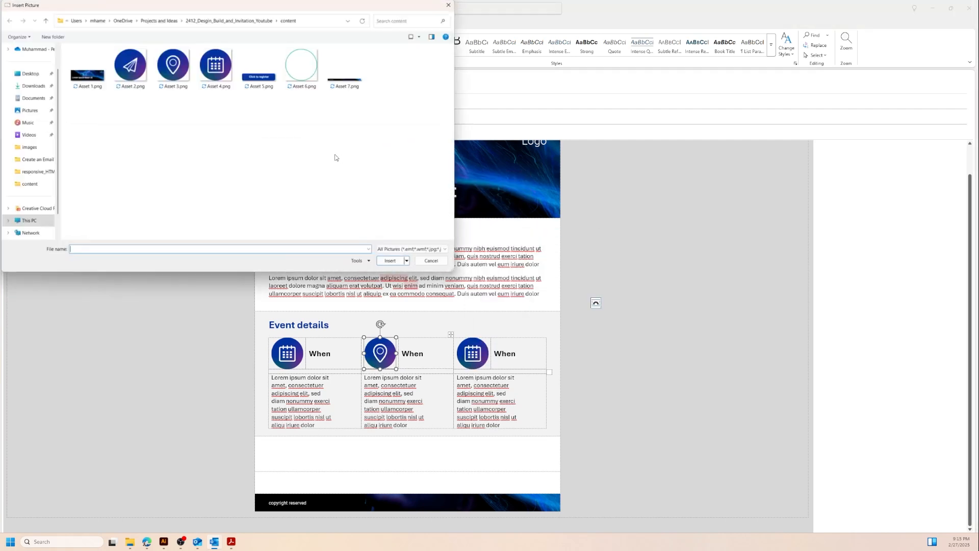
click(144, 70)
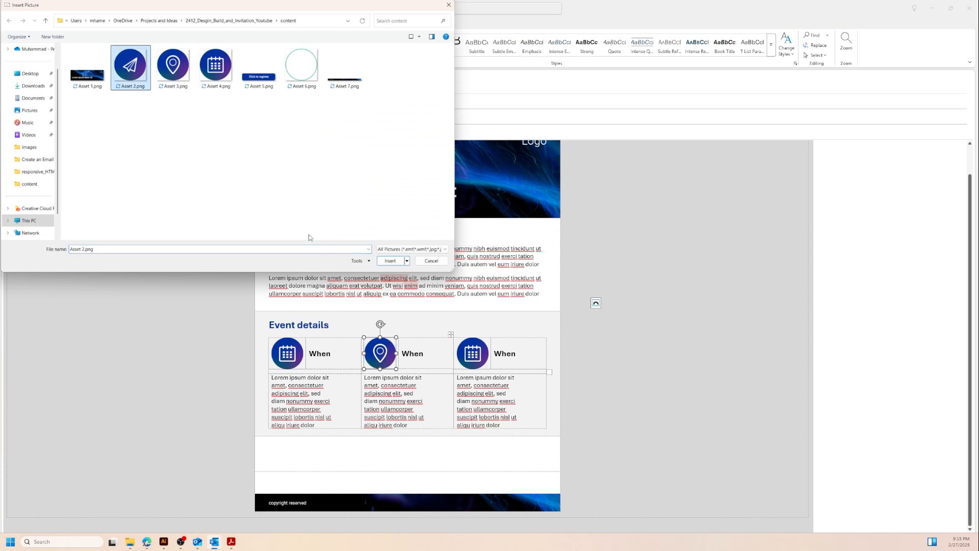
click(390, 261)
Shorten the third column's paragraph by deleting everything from "ullamcorper" to "dolor", and add an empty line beneath the remaining text
click(520, 399)
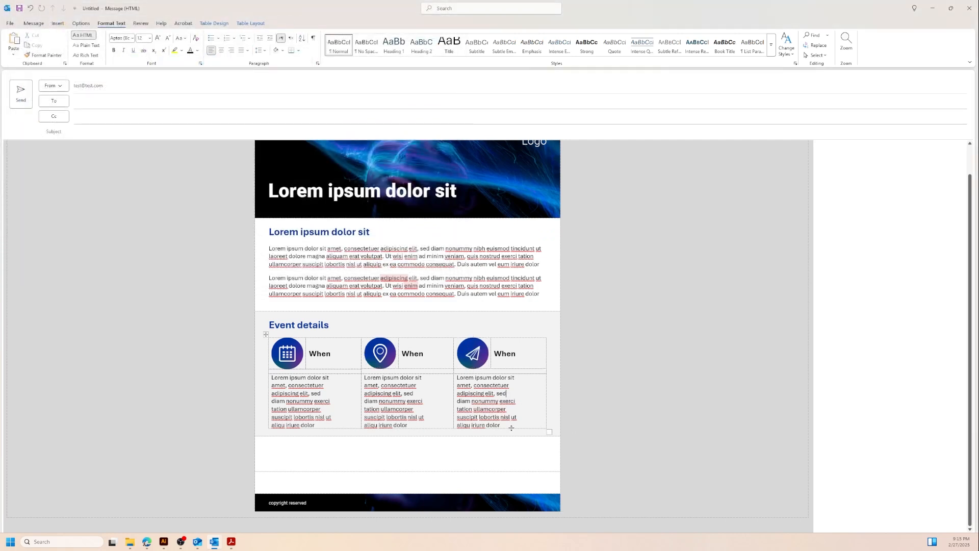
drag(502, 426, 478, 409)
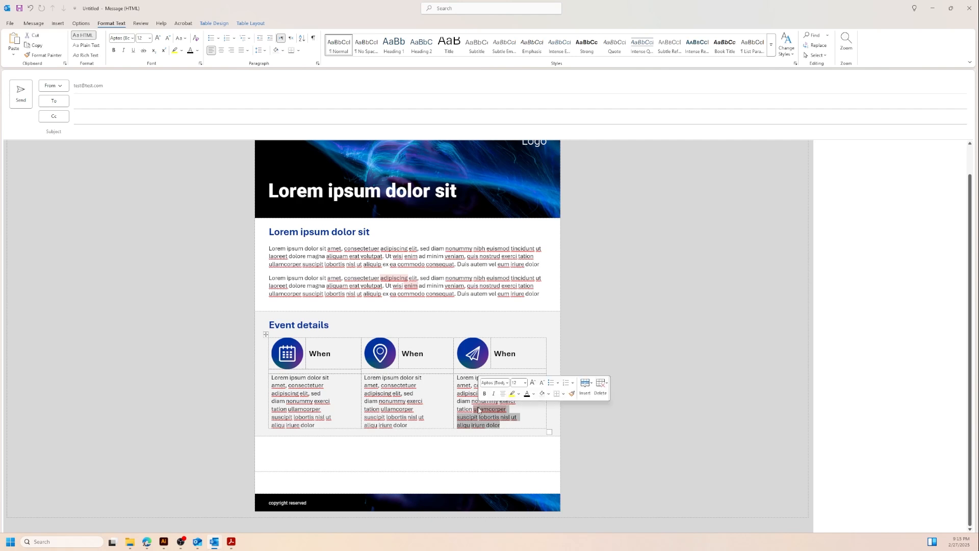
key(Delete)
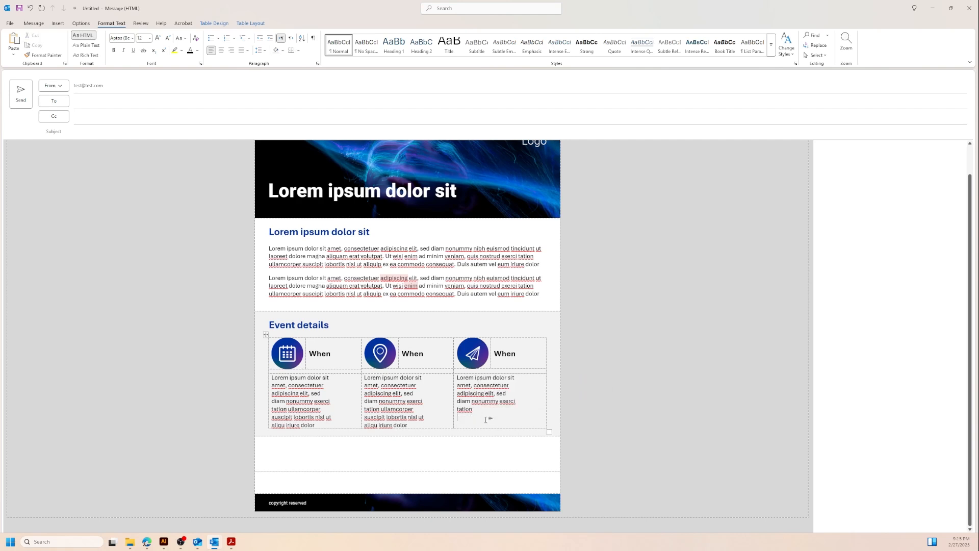
key(Return)
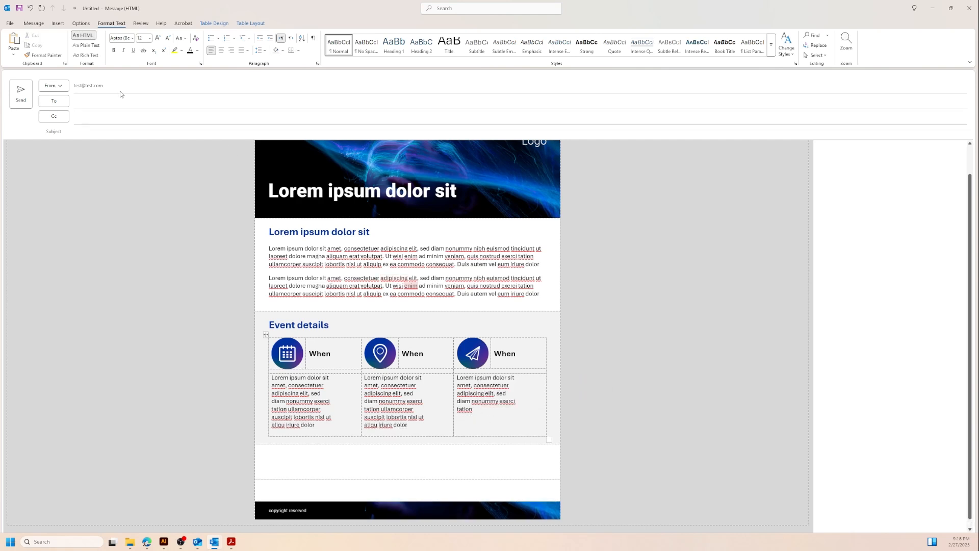
Insert the "Click to register" button image Asset 5.png below the third column's text
click(59, 23)
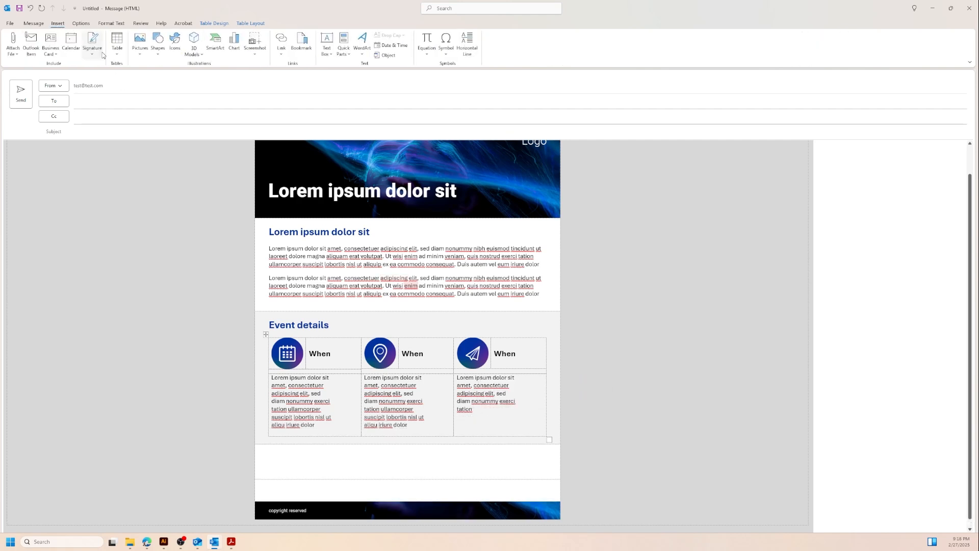
click(141, 54)
click(161, 77)
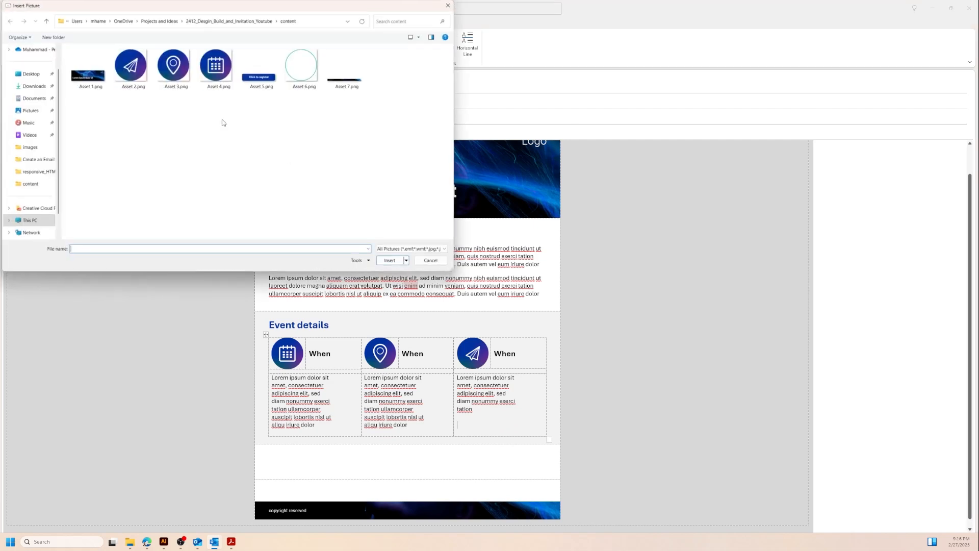
click(274, 81)
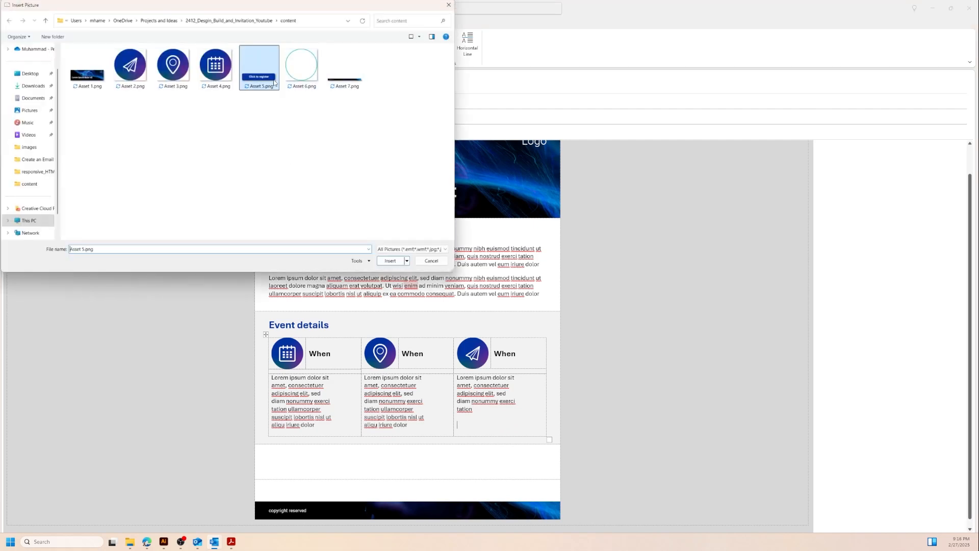
click(390, 261)
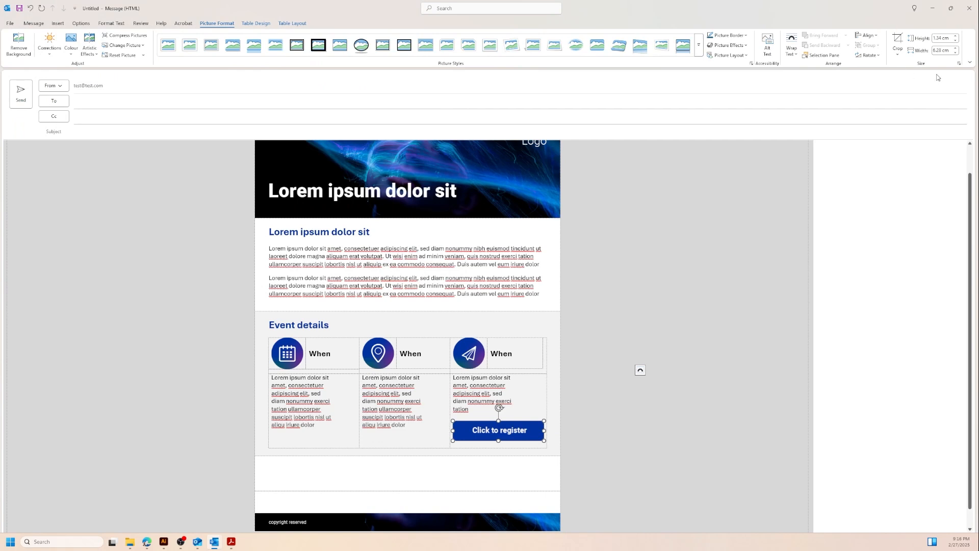
Reduce the "Click to register" button image to a width of about 4 cm
click(946, 50)
click(955, 54)
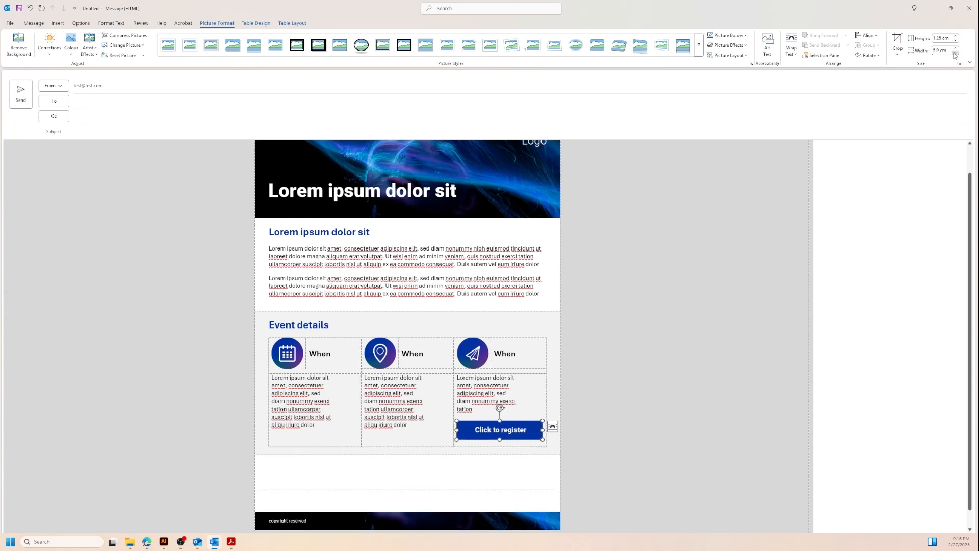
click(955, 54)
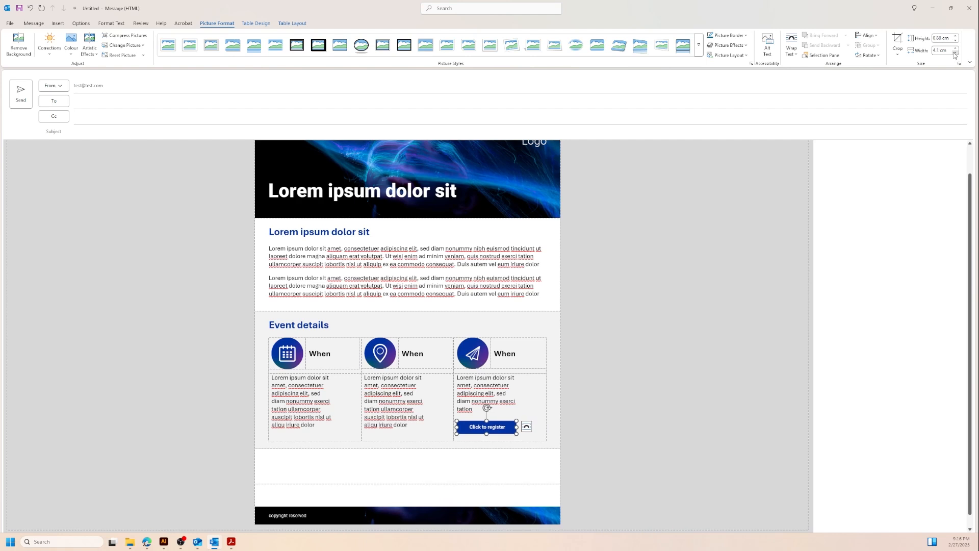
click(525, 407)
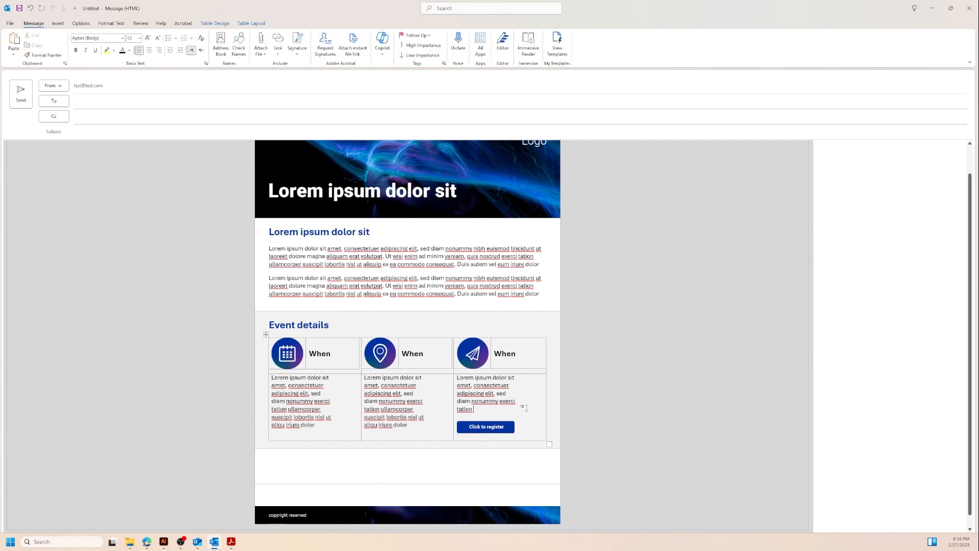
Hide the table gridlines in the message to preview the layout without cell outlines
scroll(526, 407, down, 1)
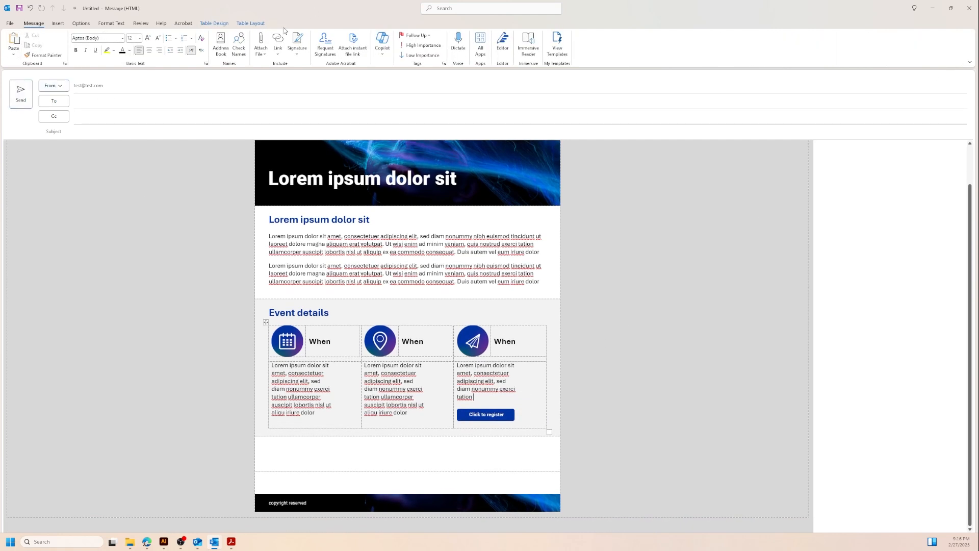
click(258, 24)
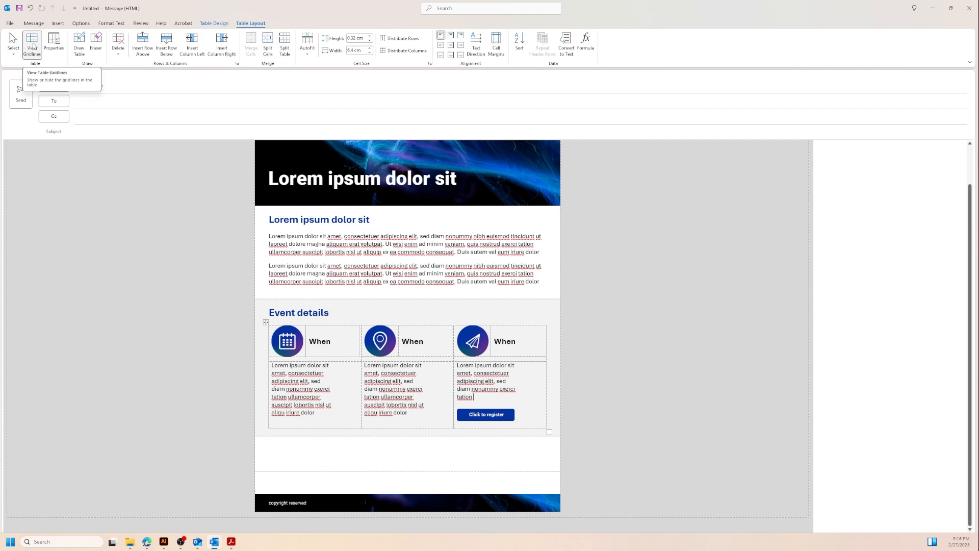
click(33, 46)
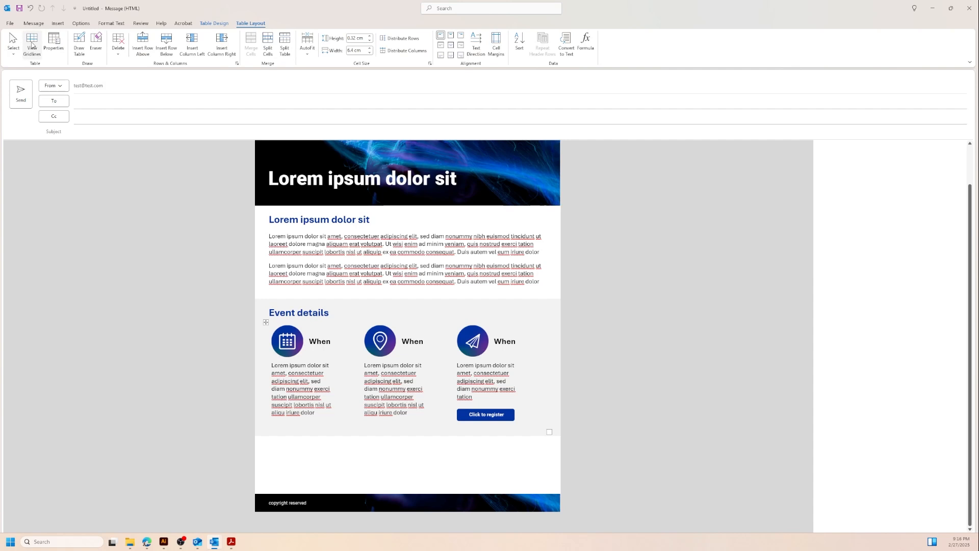
click(31, 45)
click(32, 44)
click(32, 46)
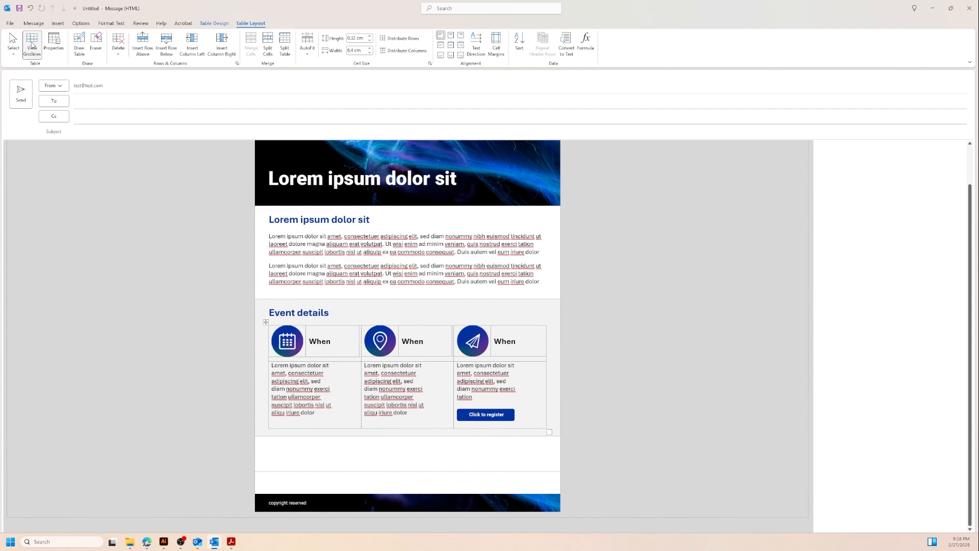
click(32, 45)
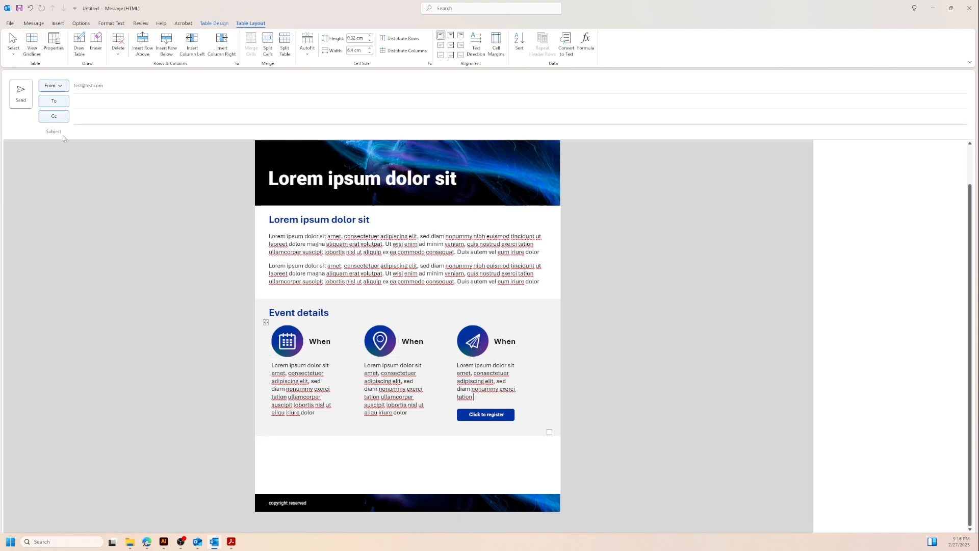
Switch to the Illustrator layout, examine the Agenda section below Event Details, and return to the Outlook message
click(295, 448)
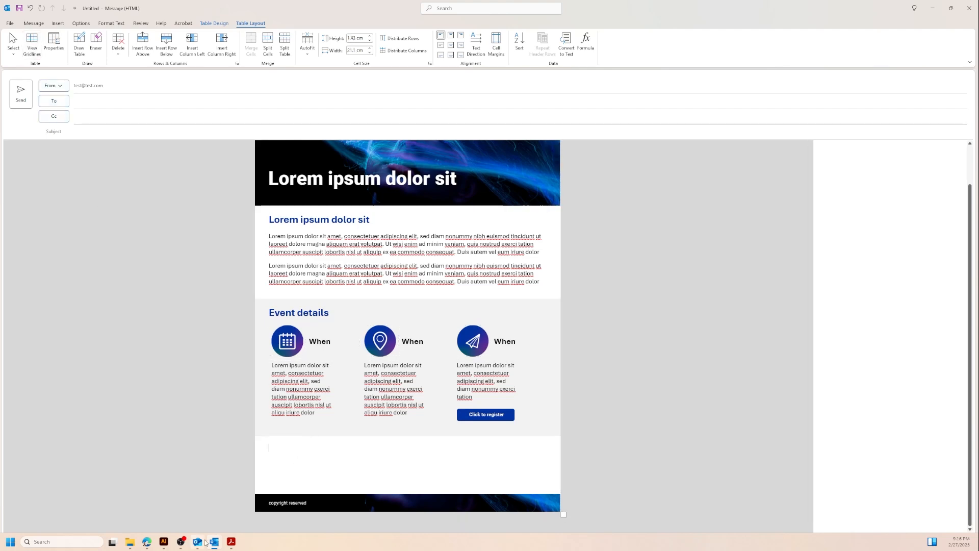
click(164, 541)
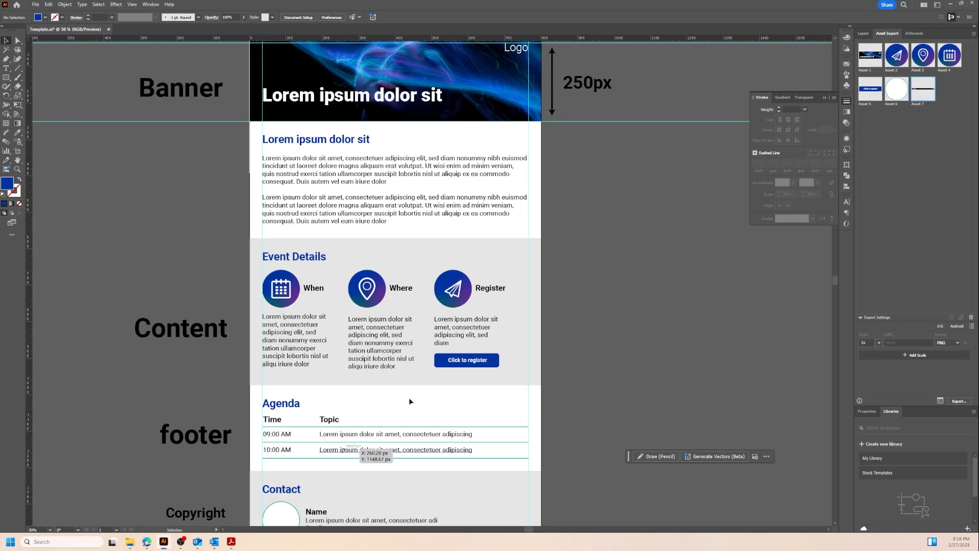
scroll(410, 402, down, 2)
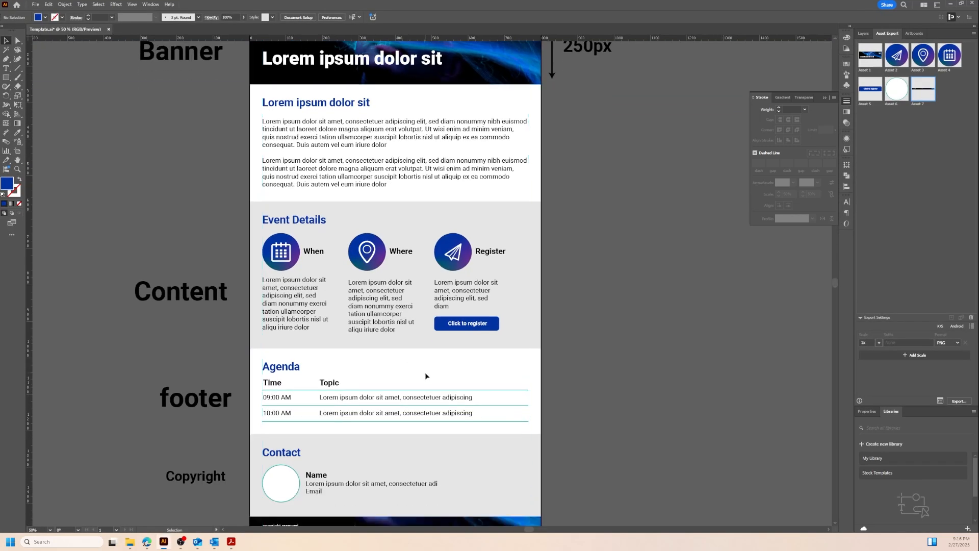
click(299, 370)
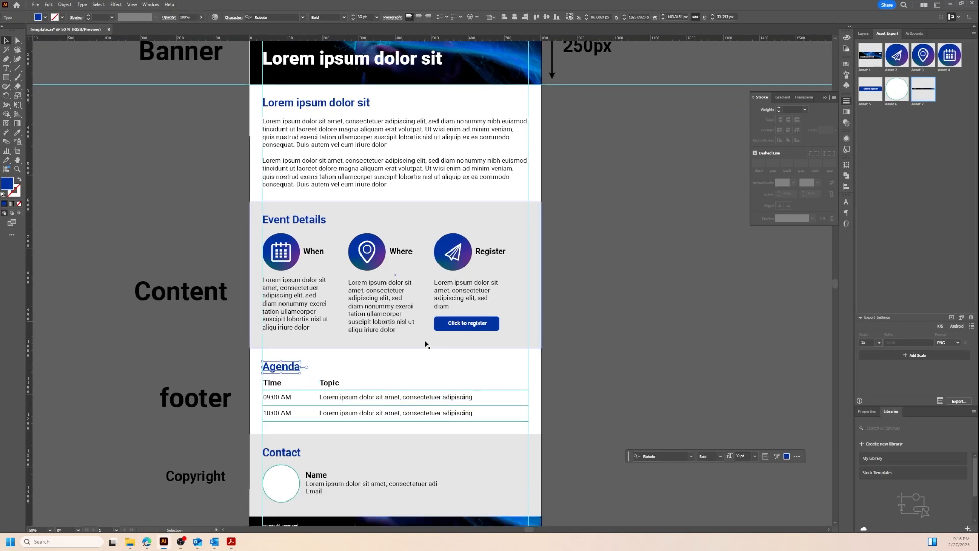
click(950, 4)
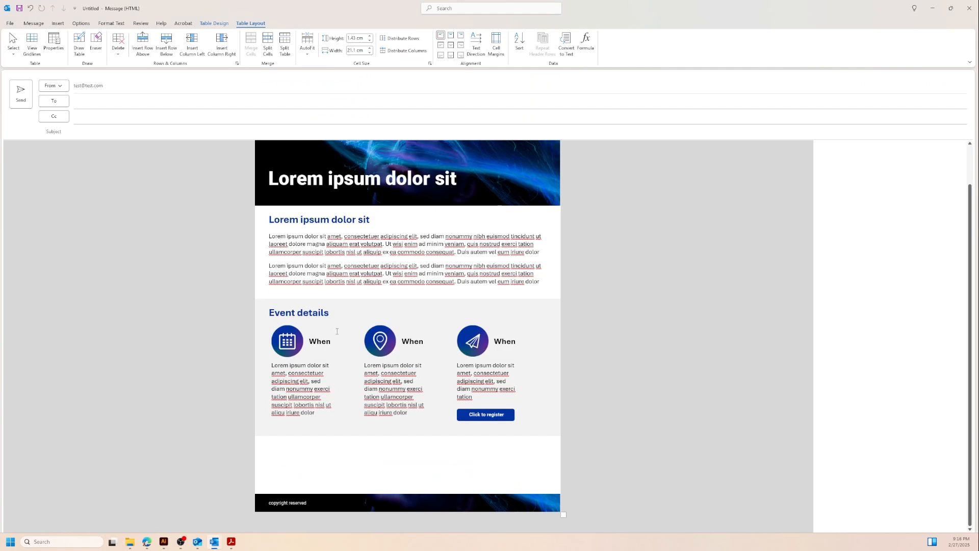
Copy the blue "Event details" heading into the empty row below the event details section
drag(331, 313, 271, 311)
key(ctrl+c)
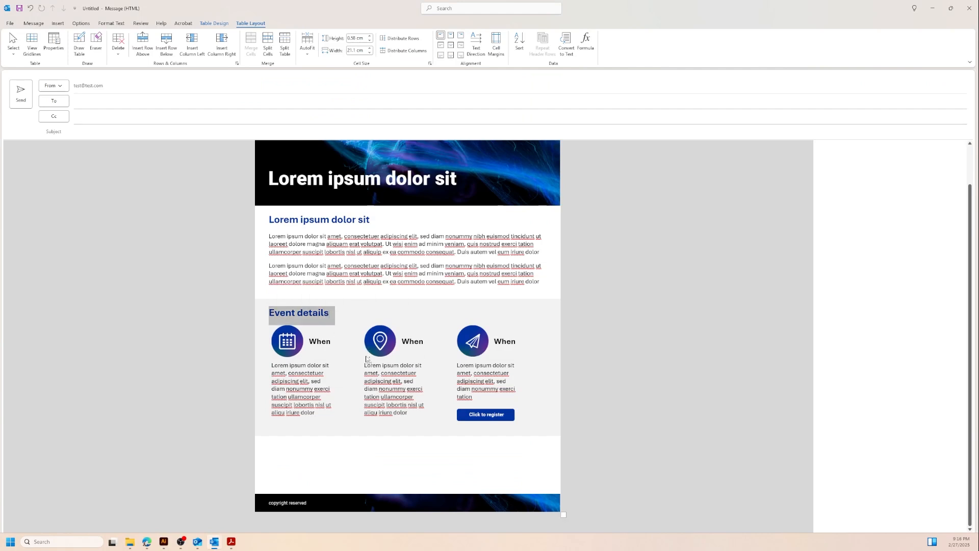
click(309, 449)
key(ctrl+v)
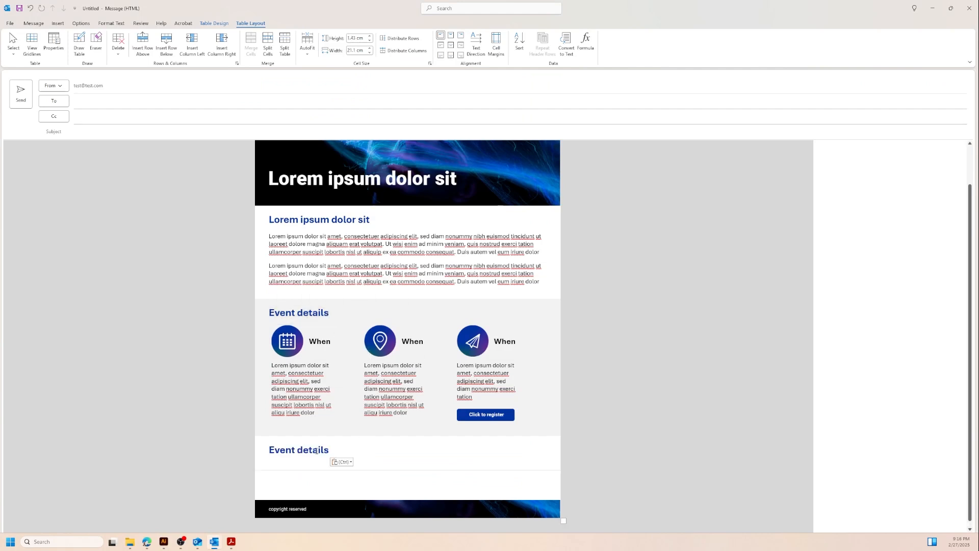
Replace the copied heading's text with "Agenda" and start a new line beneath it
triple_click(283, 452)
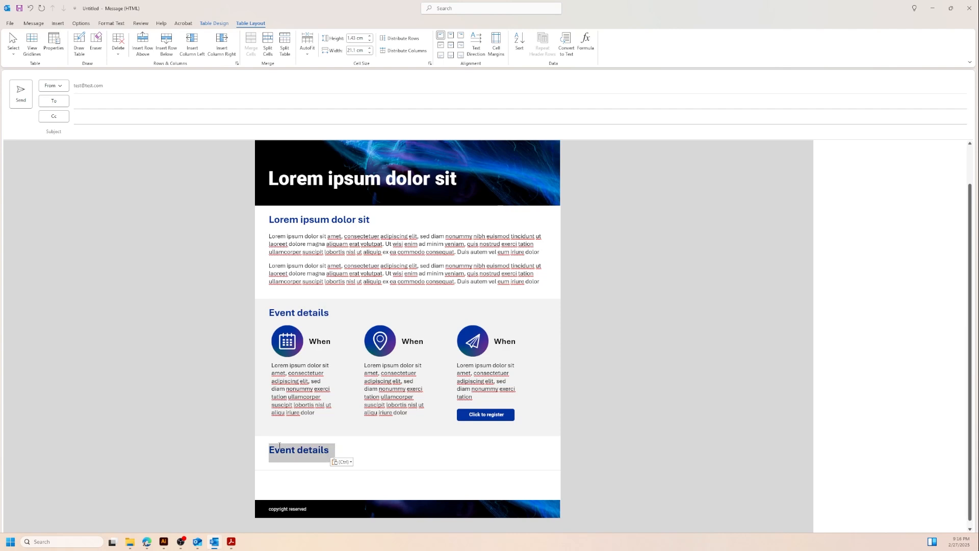
text(A)
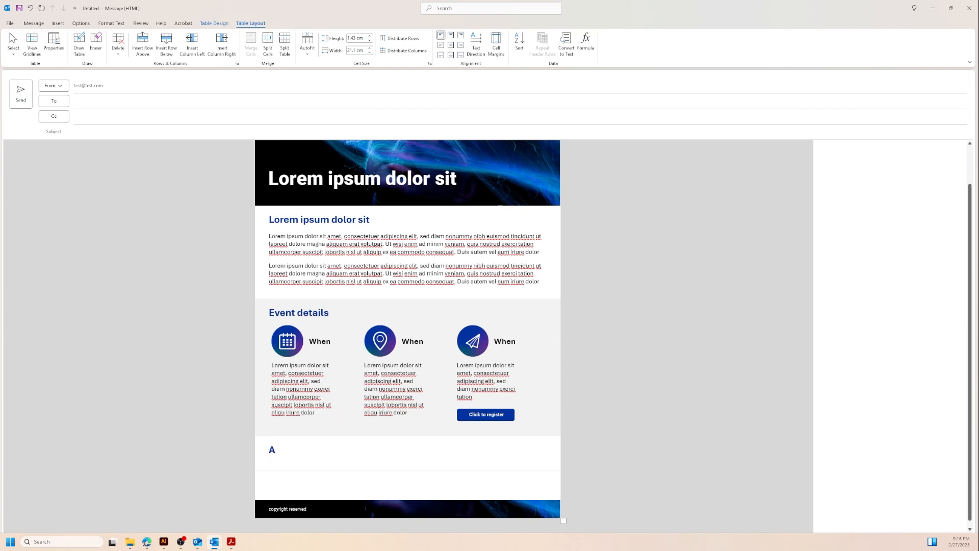
text(genda)
key(Return)
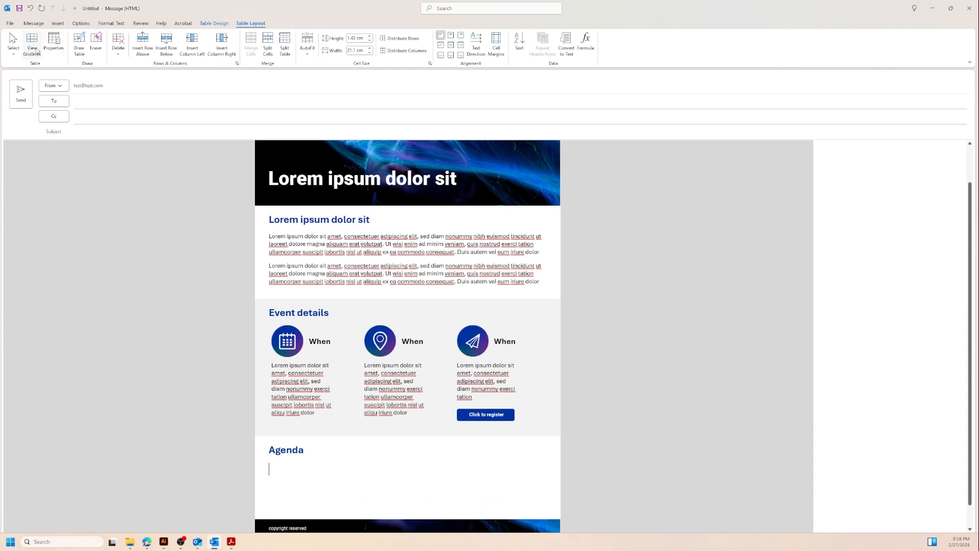
Insert a one-row, two-column table under the Agenda heading and narrow its first column to about a fifth of the table width
click(53, 24)
click(118, 42)
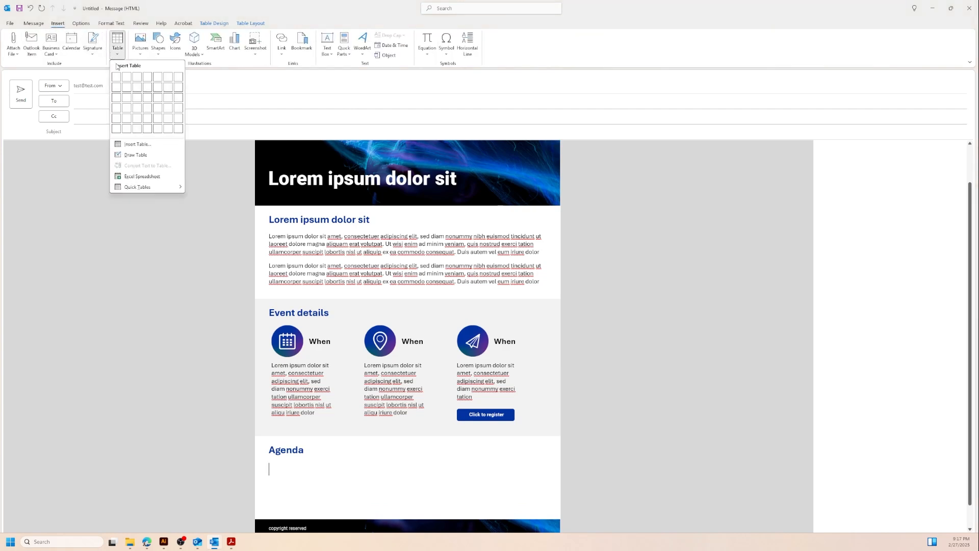
click(127, 76)
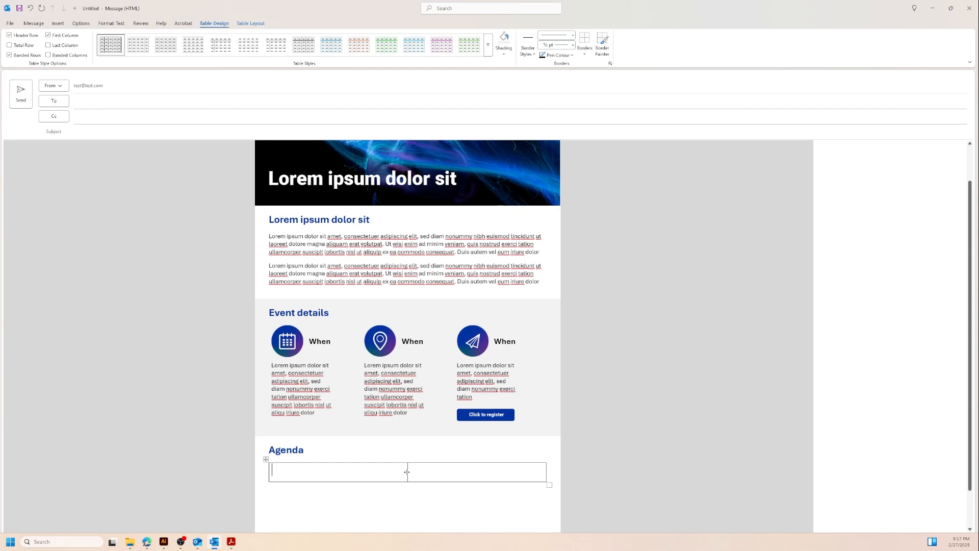
drag(407, 472, 315, 475)
drag(314, 471, 318, 471)
Remove all borders from the whole agenda table and show the table gridlines
click(584, 53)
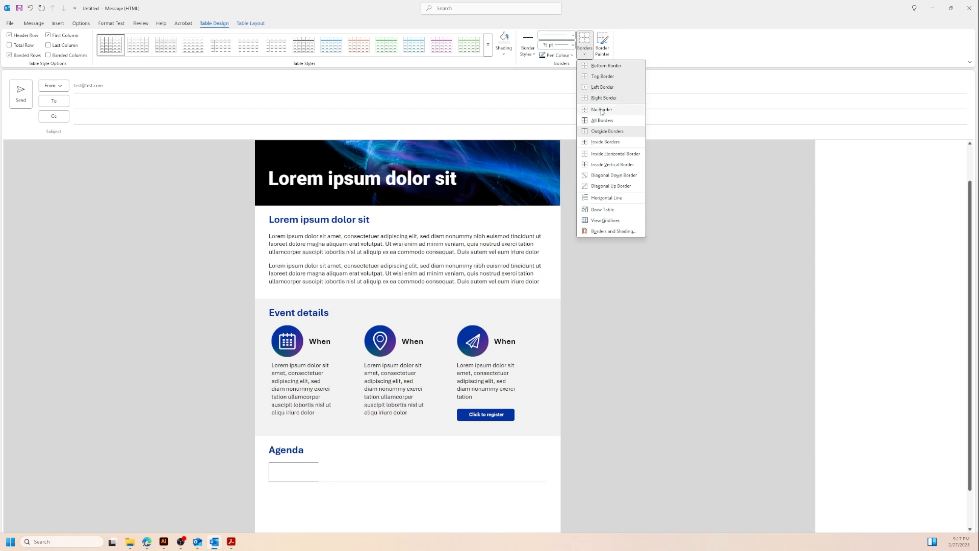
click(601, 110)
click(266, 459)
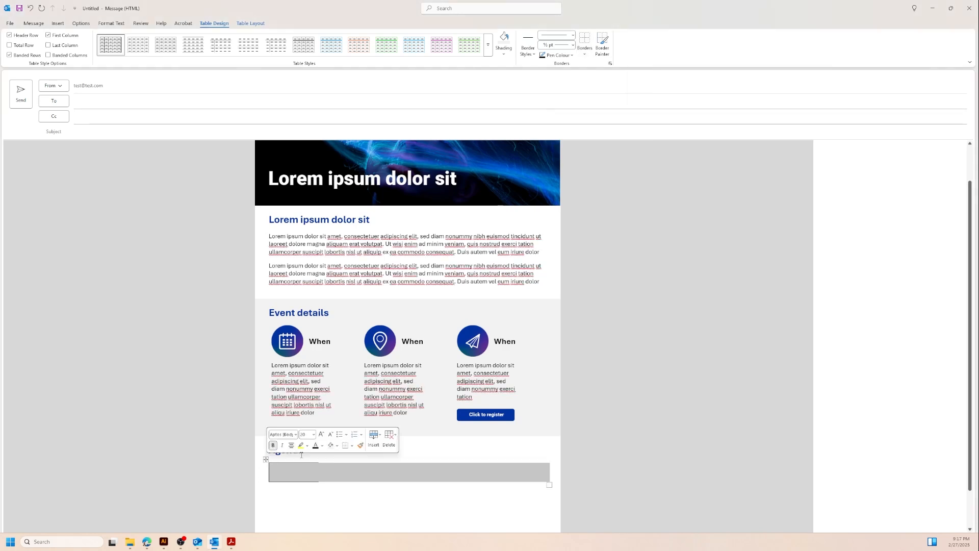
click(585, 53)
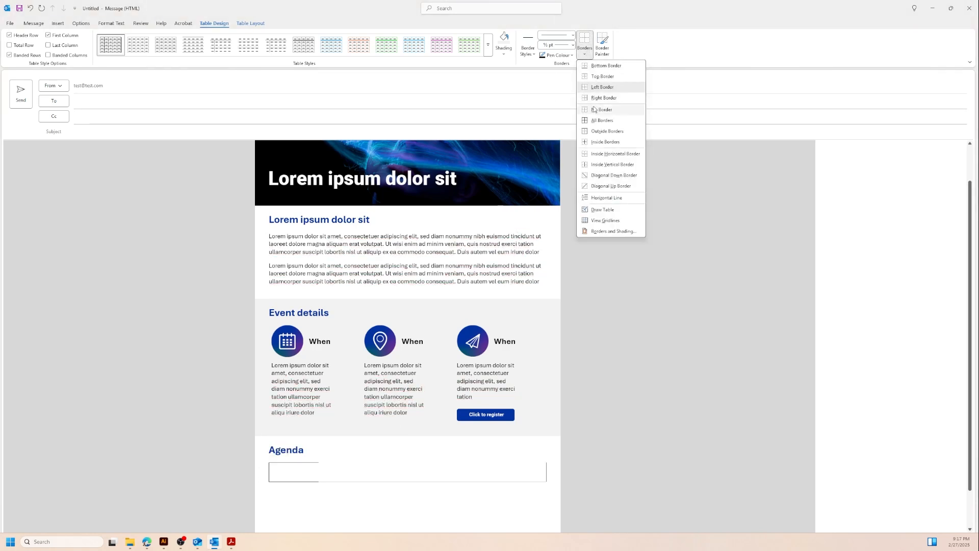
click(594, 110)
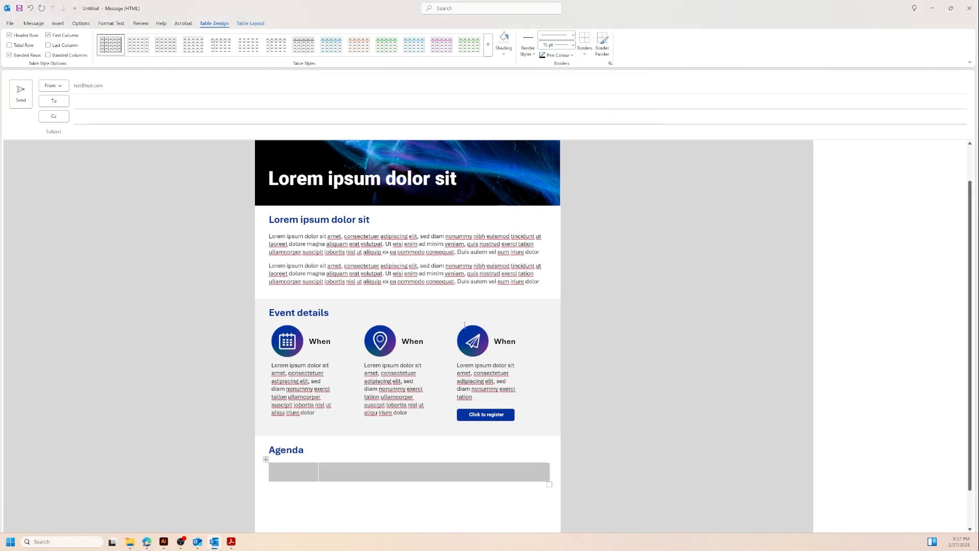
click(240, 23)
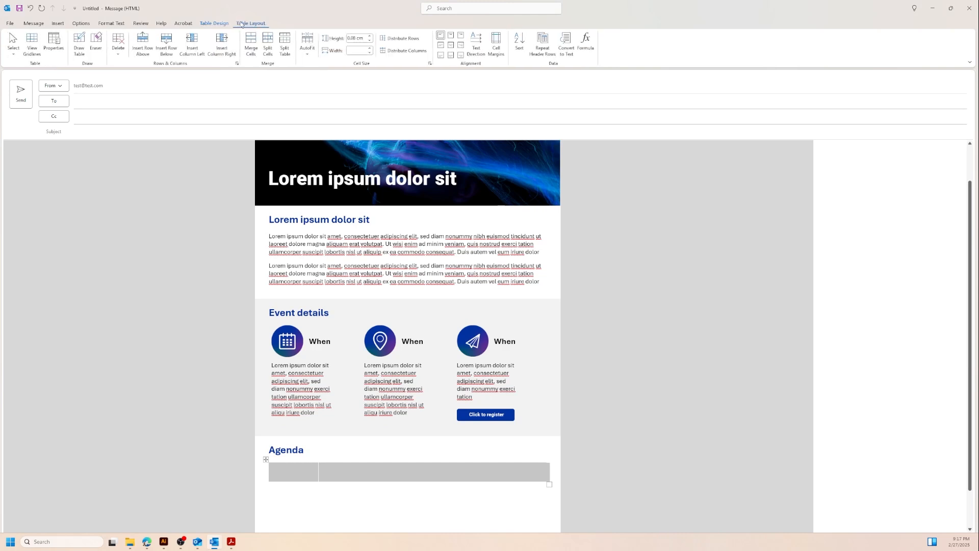
click(33, 53)
click(344, 478)
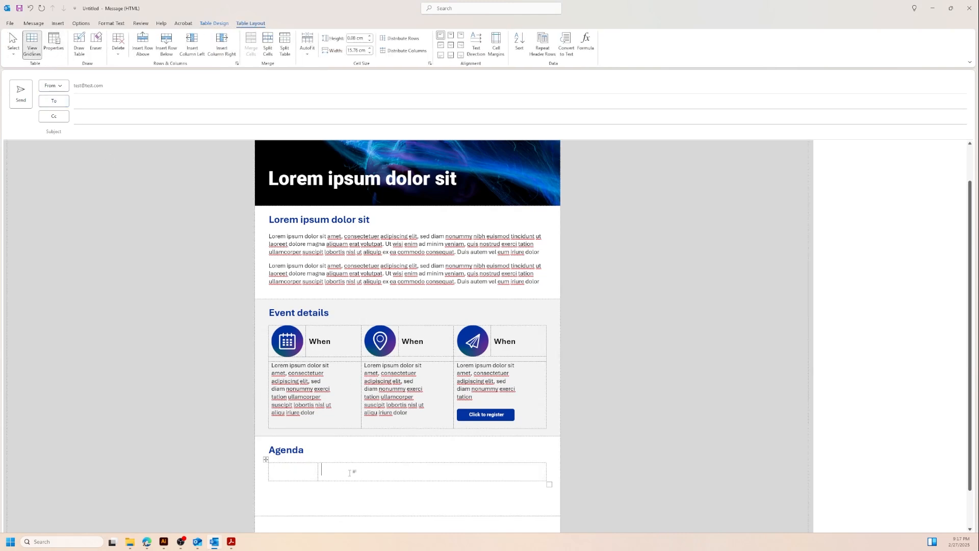
Switch to the Illustrator layout, copy the hex code of the Agenda divider line's stroke color, and return to the Outlook message
click(163, 542)
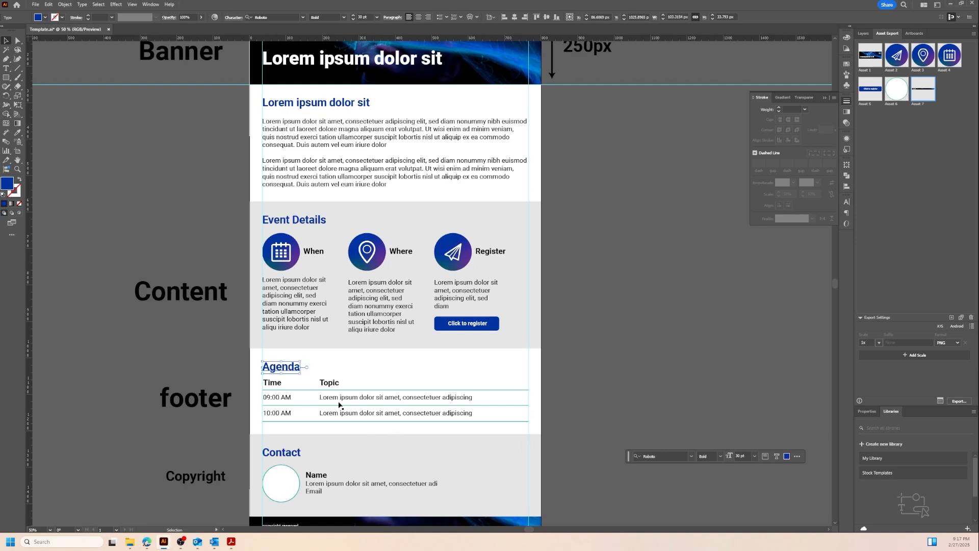
click(321, 391)
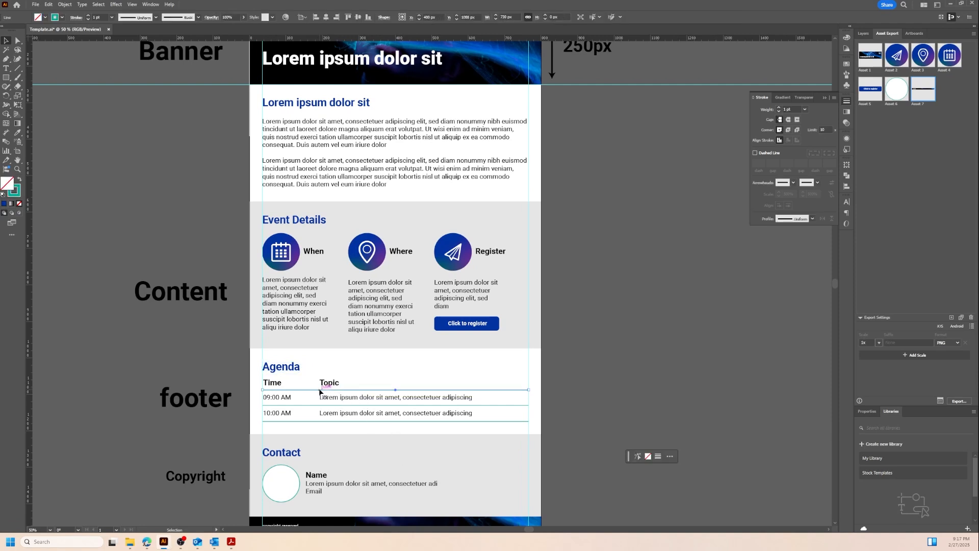
click(58, 17)
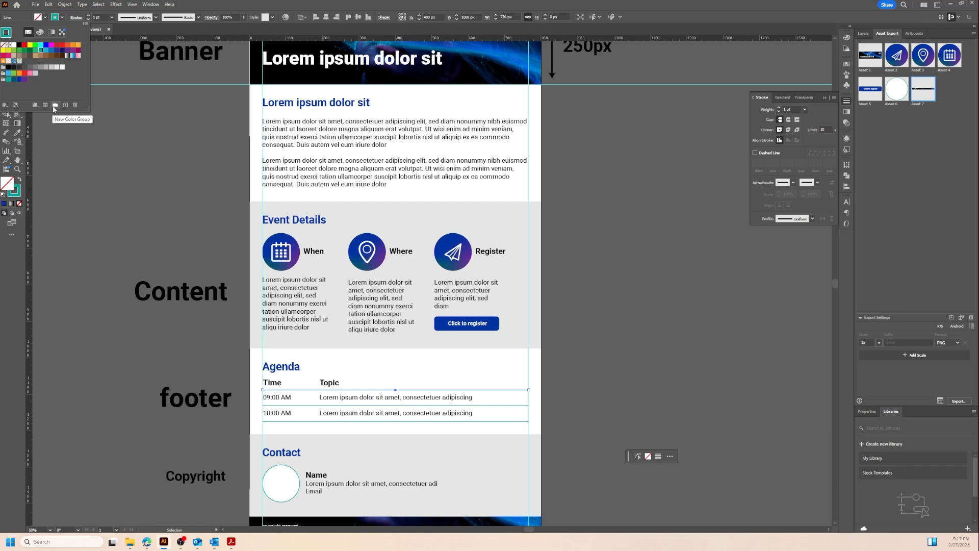
click(22, 198)
click(18, 197)
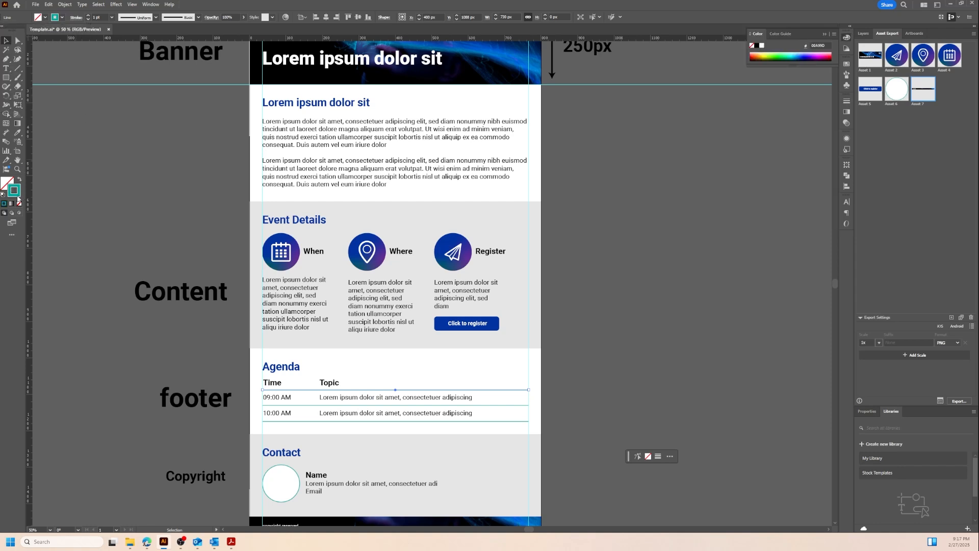
double_click(18, 197)
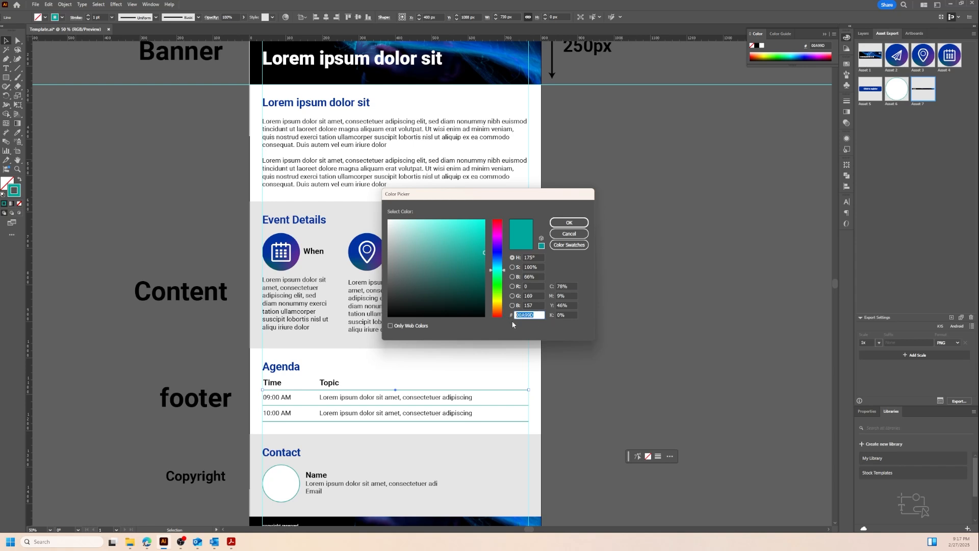
click(569, 222)
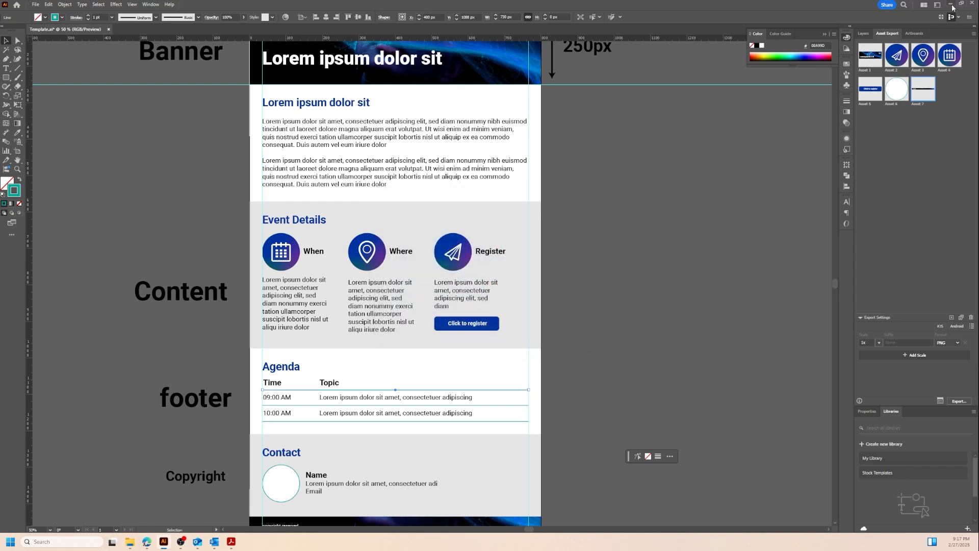
click(950, 4)
Add two rows below the existing row of the agenda table
scroll(522, 357, down, 2)
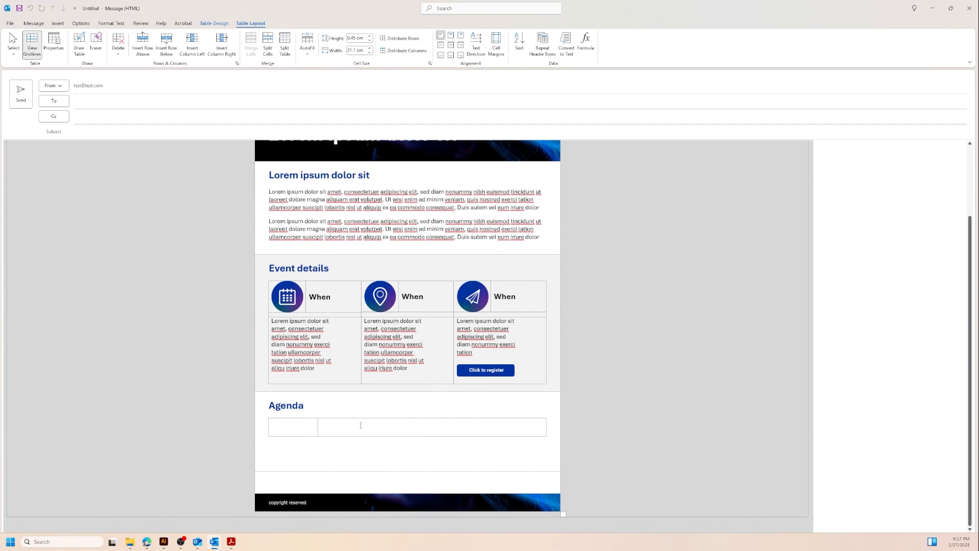
click(327, 430)
click(296, 423)
drag(361, 431, 295, 430)
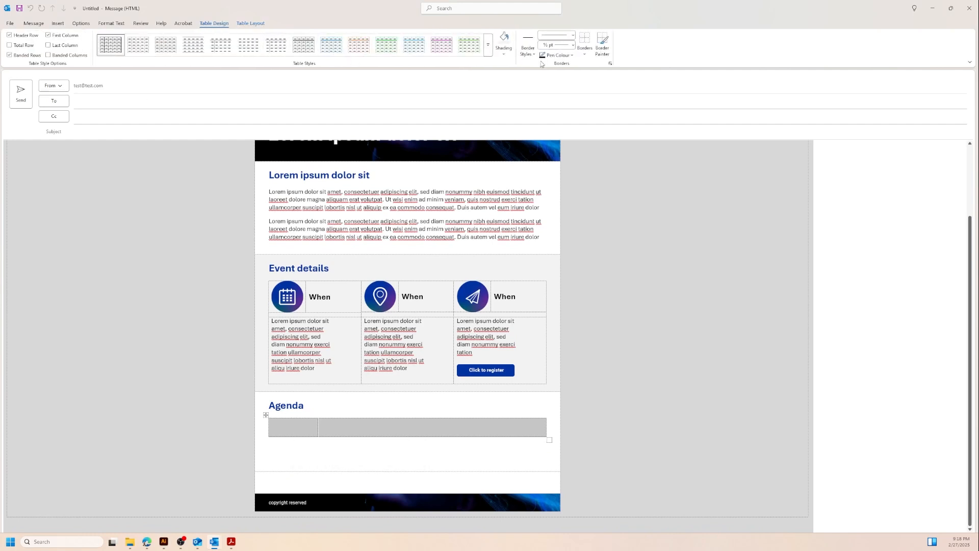
click(237, 23)
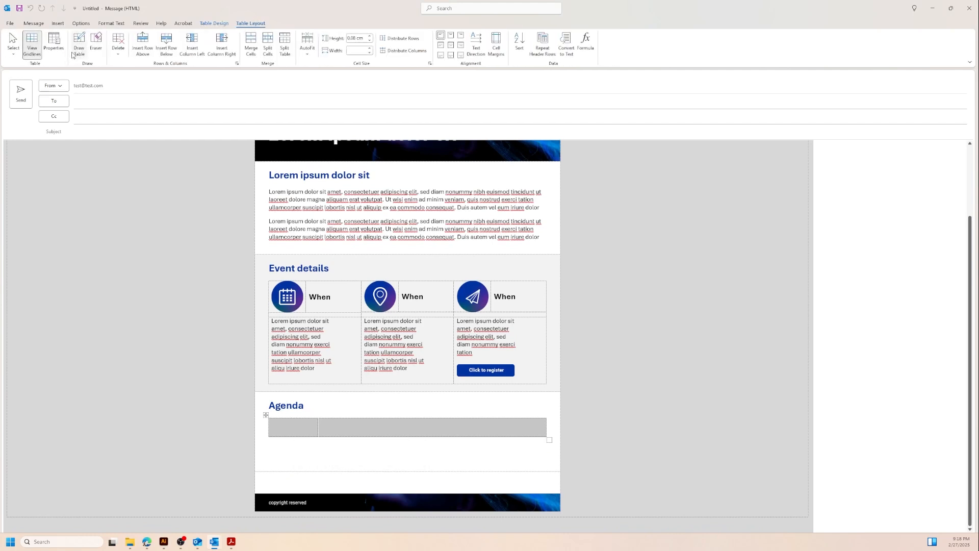
click(170, 49)
click(171, 49)
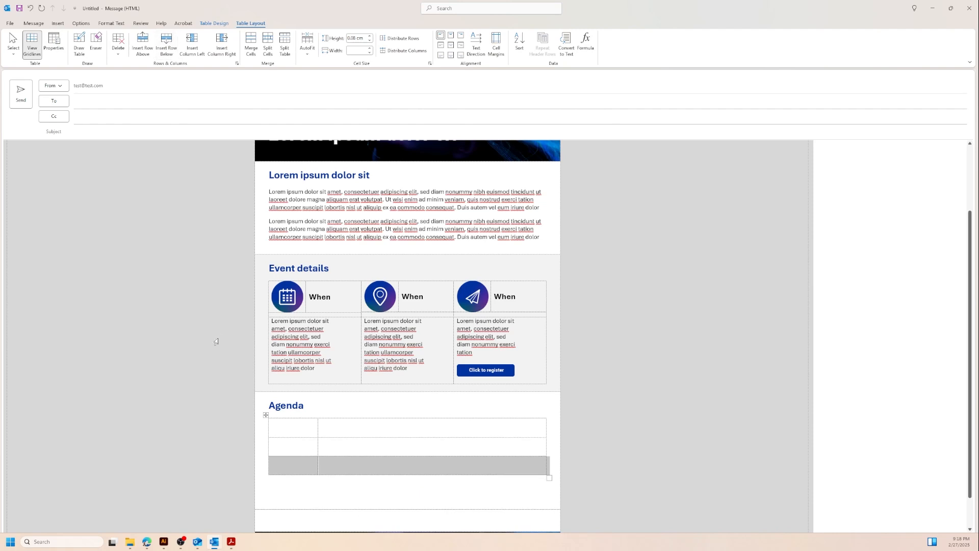
Select the whole agenda table and set the border pen color to the custom hex value 00A99D
click(266, 415)
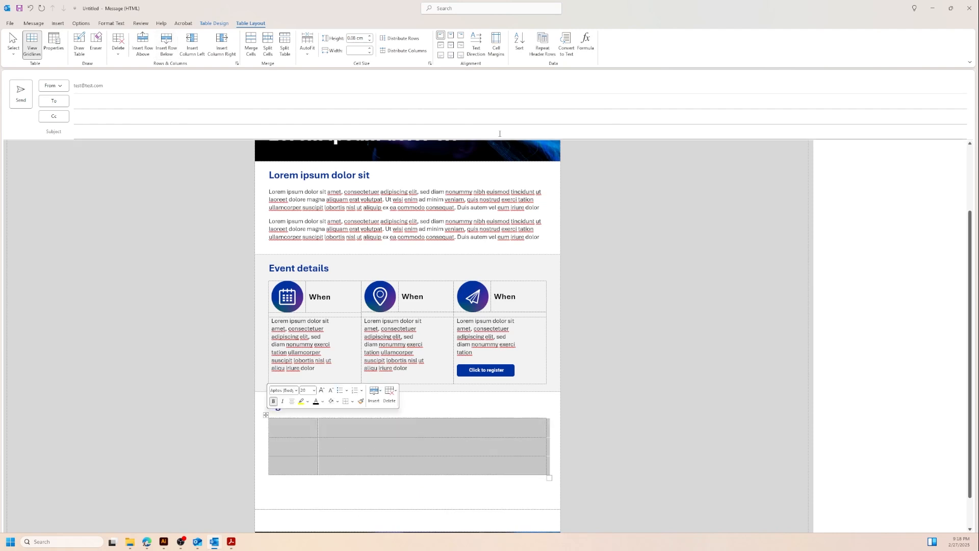
click(214, 24)
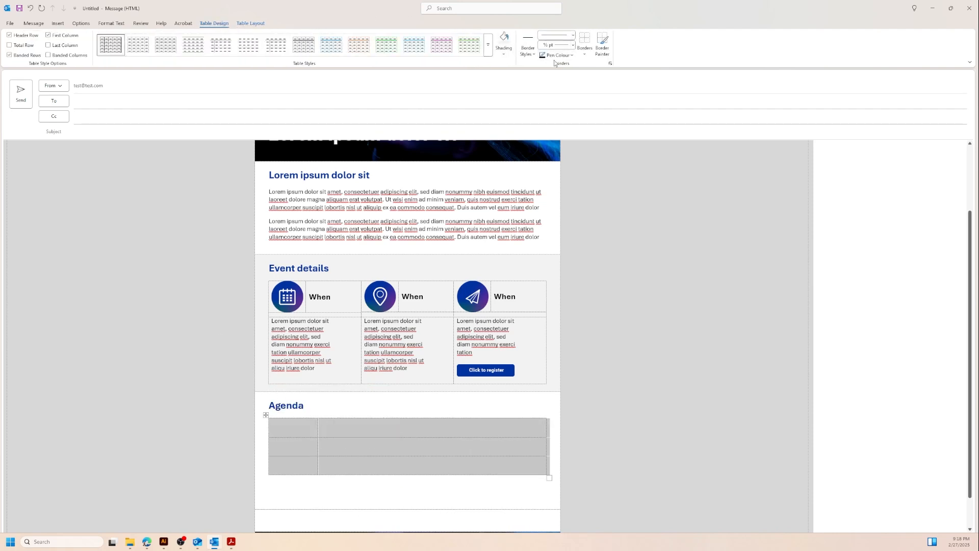
click(567, 57)
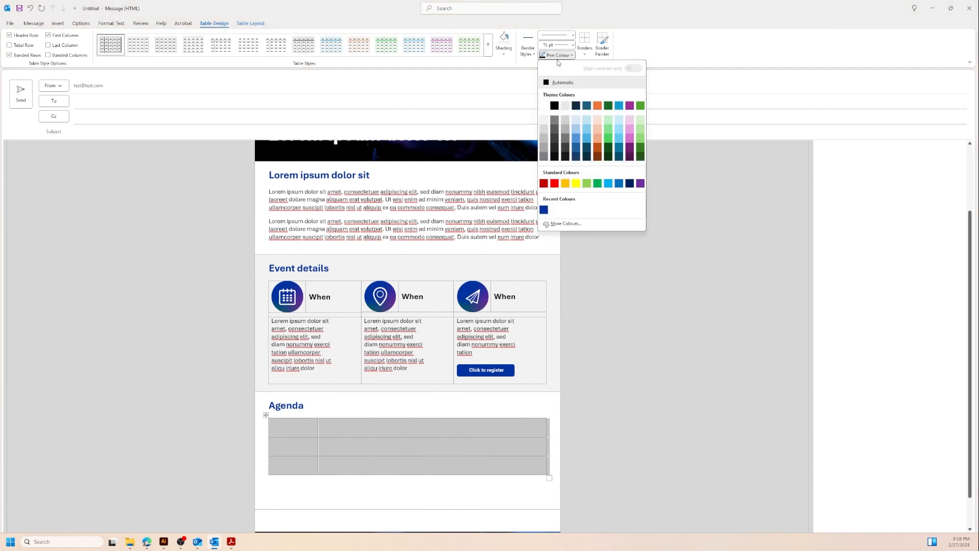
click(531, 55)
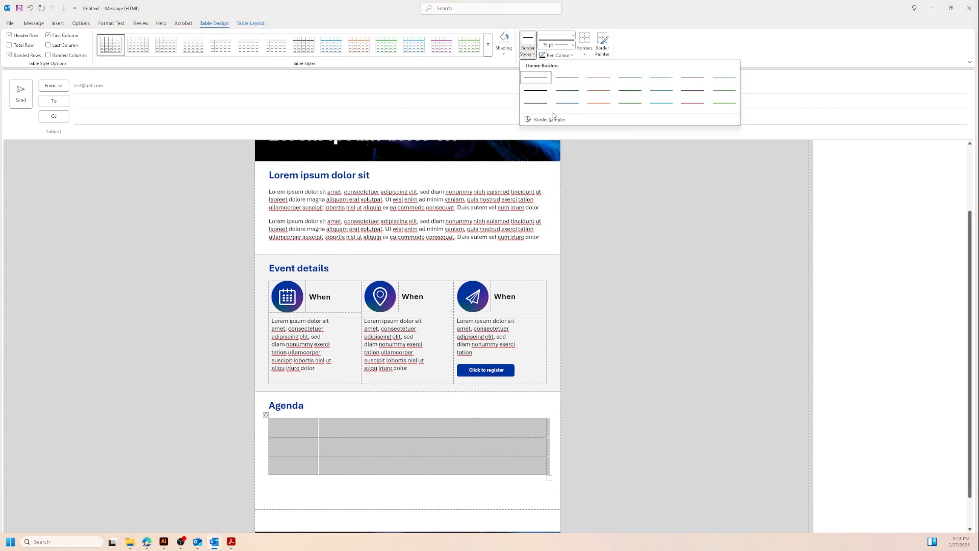
click(636, 38)
click(584, 53)
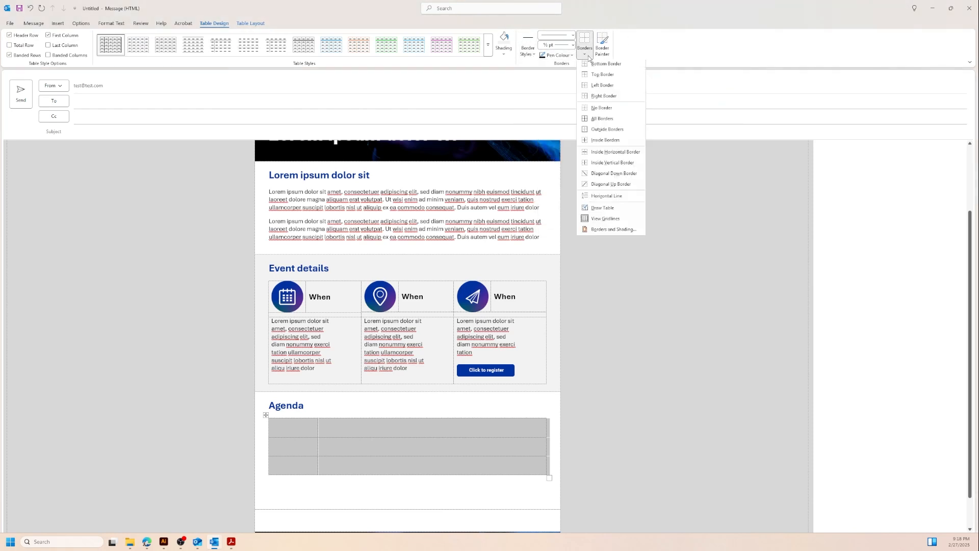
click(567, 56)
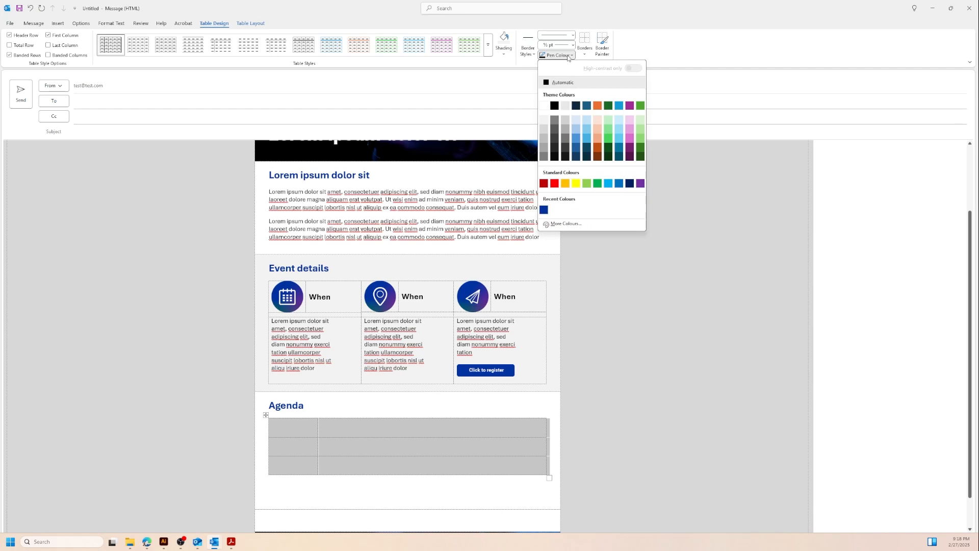
click(556, 224)
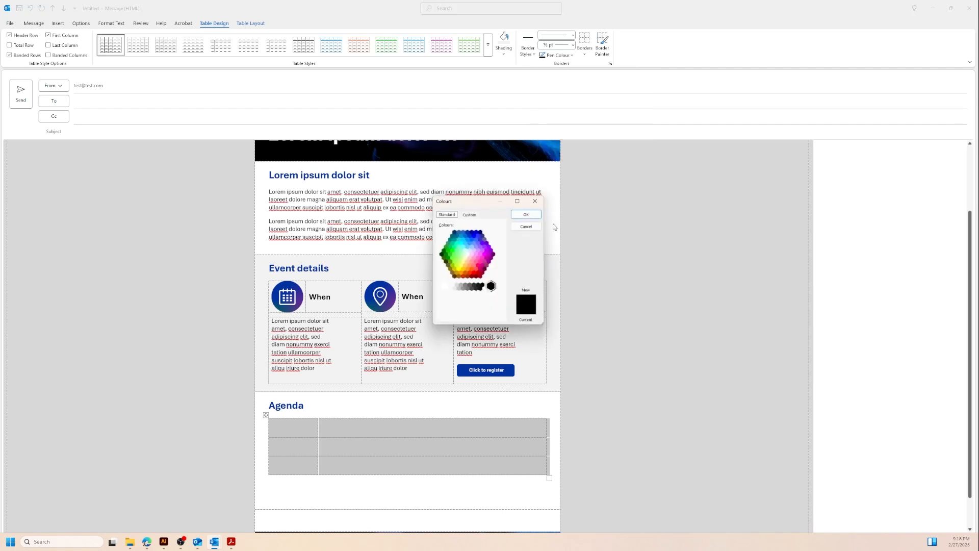
click(470, 215)
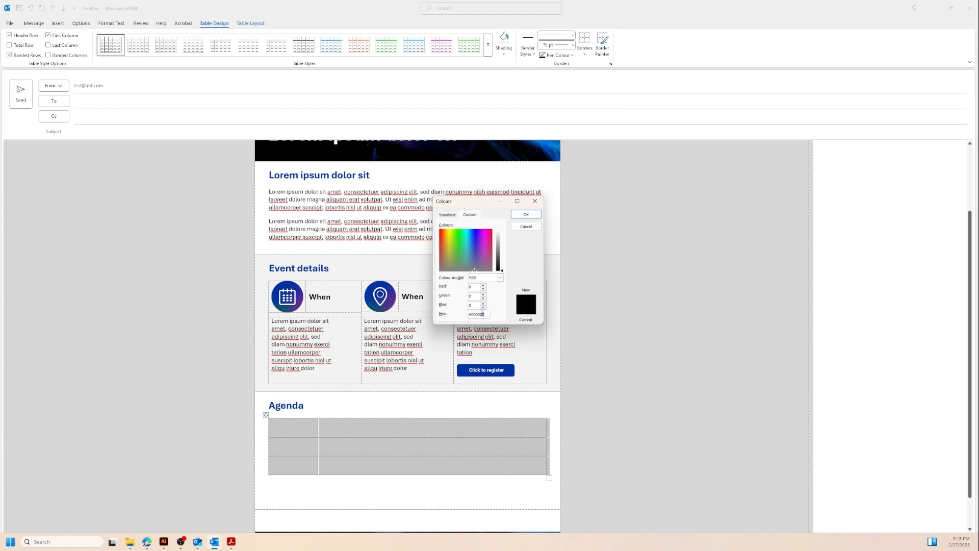
drag(483, 314, 467, 313)
text(00A99D)
click(524, 215)
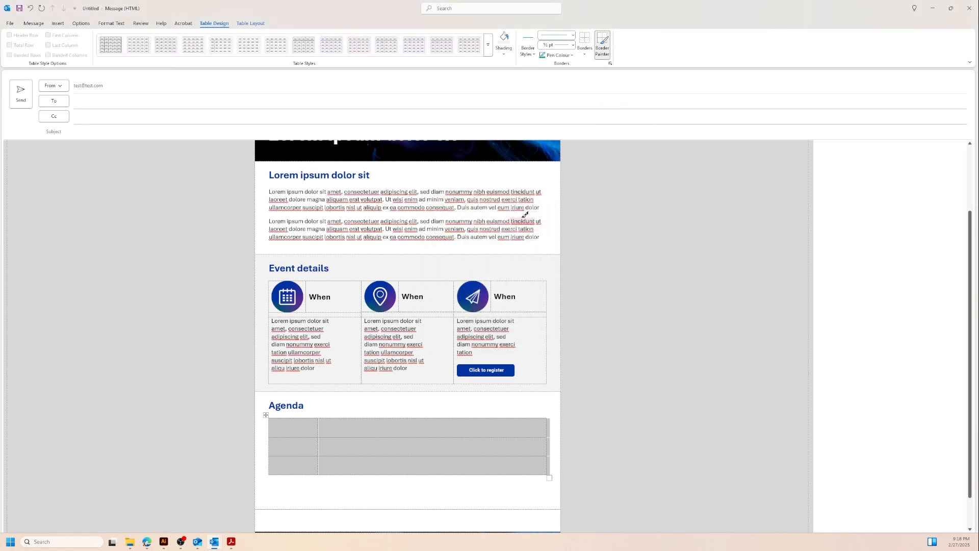
Set the border weight to 1½ pt and apply inside horizontal borders to the agenda table
click(573, 45)
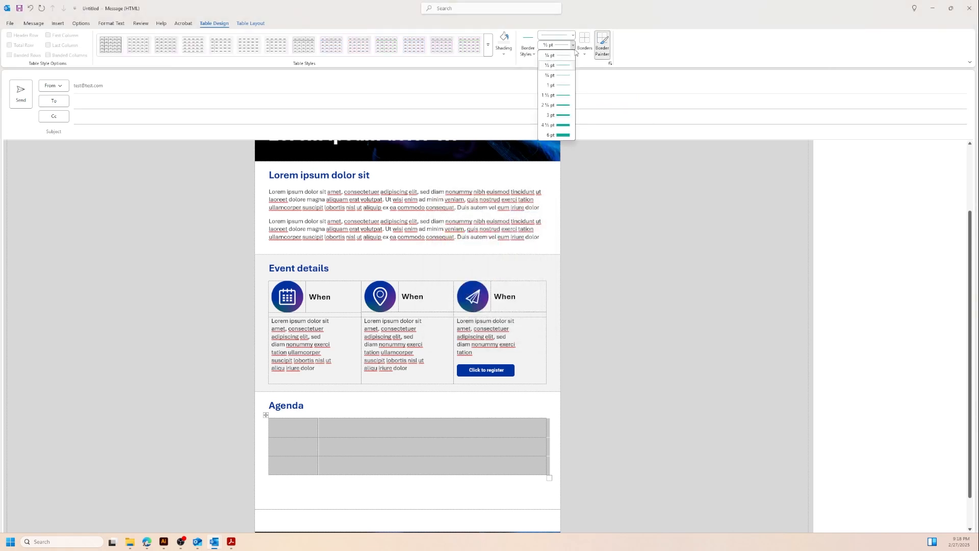
click(558, 95)
click(585, 55)
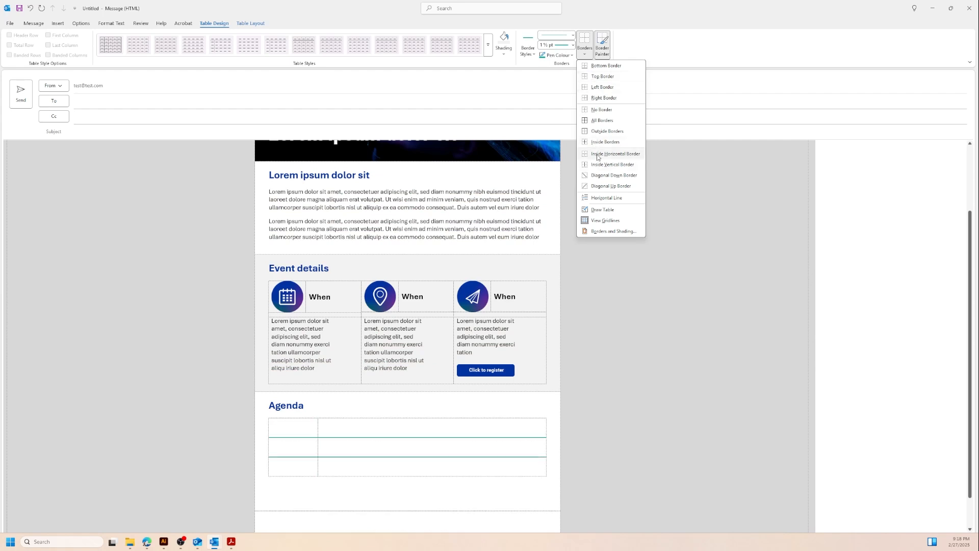
click(598, 157)
Enter the headers "Time" and "Topic" in the first row of the agenda table
click(286, 428)
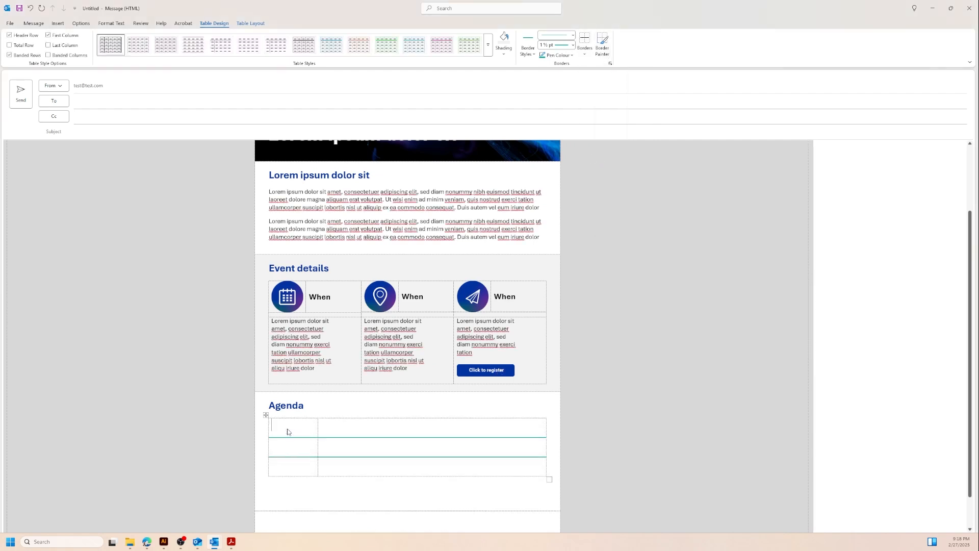
text(Topic)
double_click(304, 426)
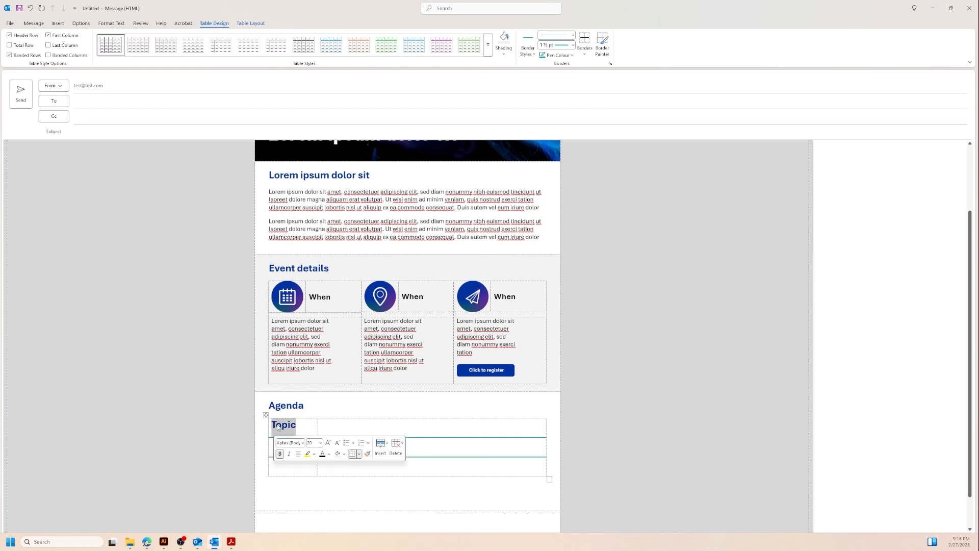
text(time)
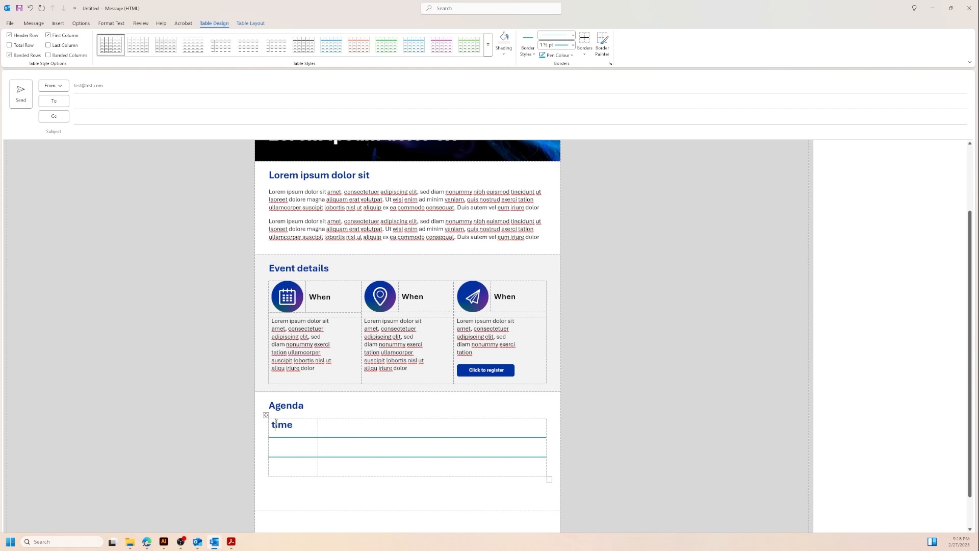
key(BackSpace)
text(T)
click(344, 424)
text(topic)
click(325, 423)
key(BackSpace)
text(T)
Copy the text formatting of the "When" heading onto the "Topic" and "Time" headers of the agenda table
click(326, 298)
click(58, 24)
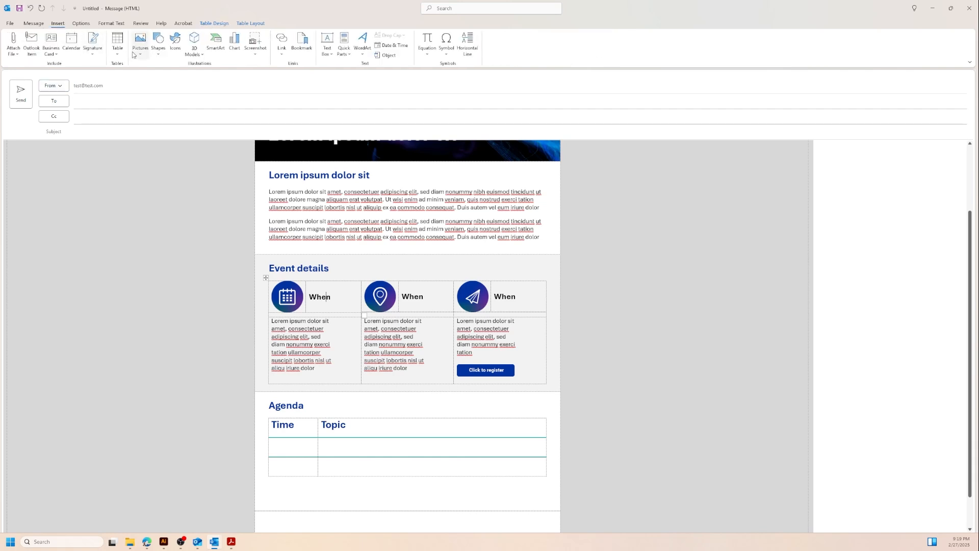
click(33, 23)
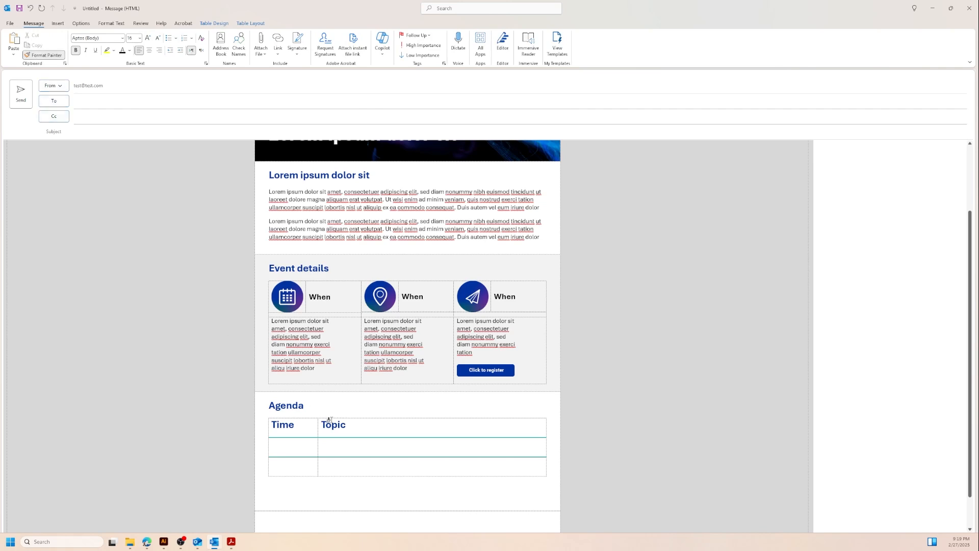
click(350, 427)
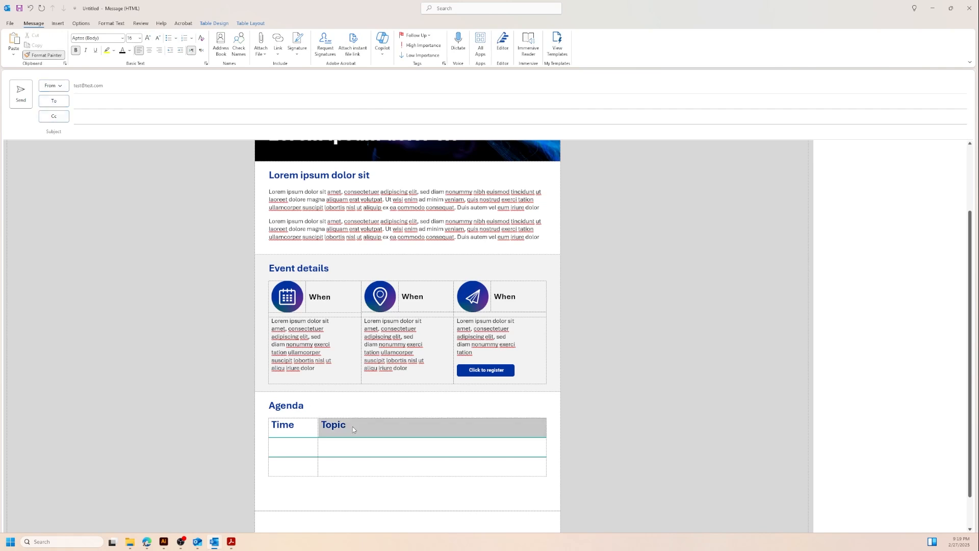
click(305, 424)
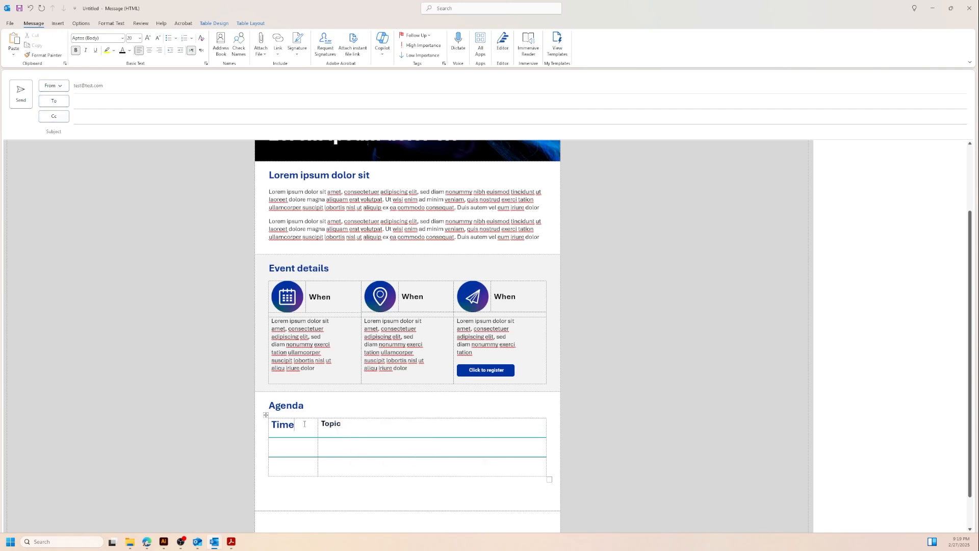
click(43, 55)
click(300, 426)
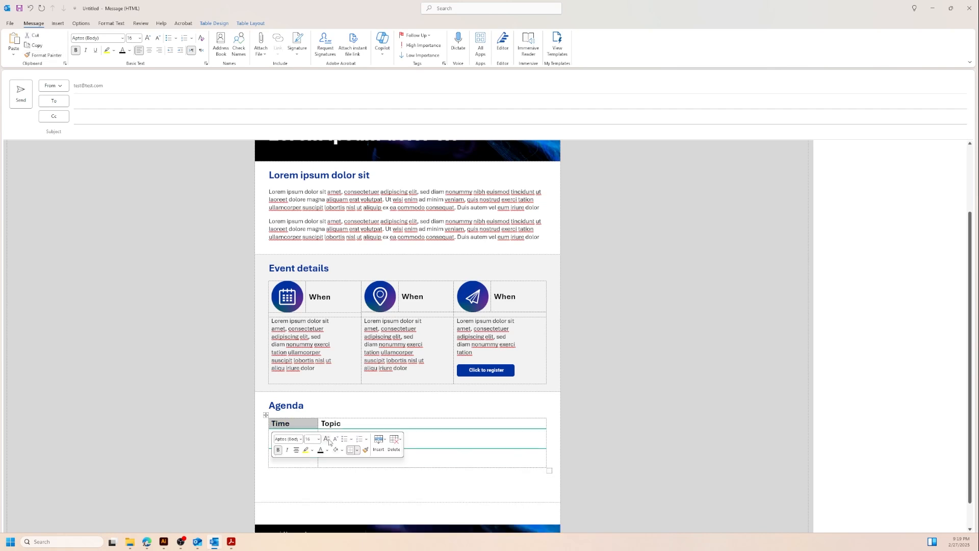
click(348, 426)
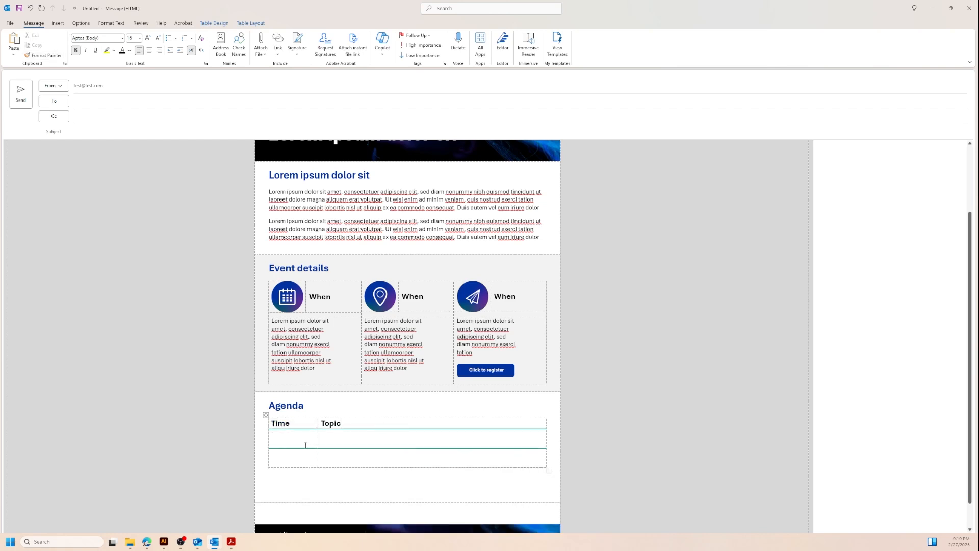
Copy "Lorem ipsum dolor sit" from the first event details column into both empty Topic cells of the agenda table
drag(330, 323, 271, 322)
key(ctrl+c)
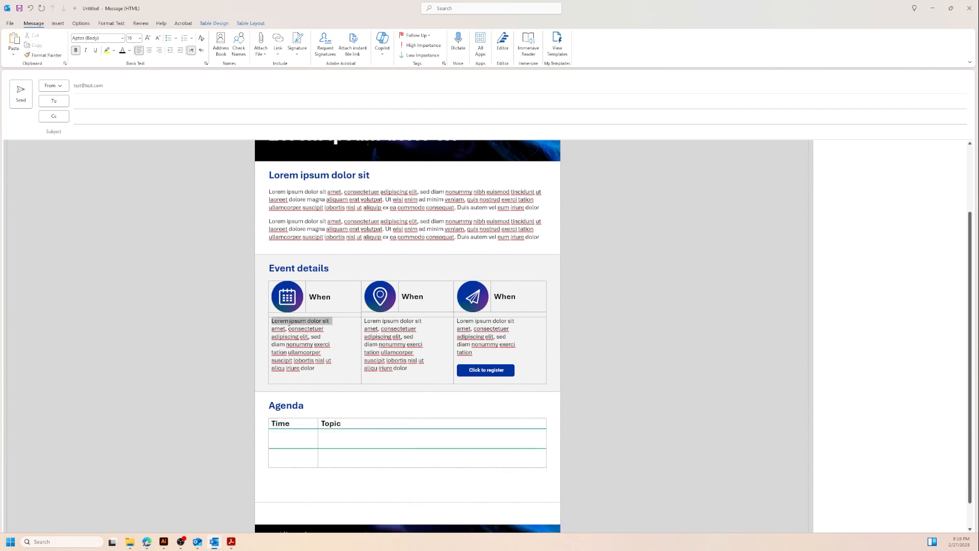
click(360, 436)
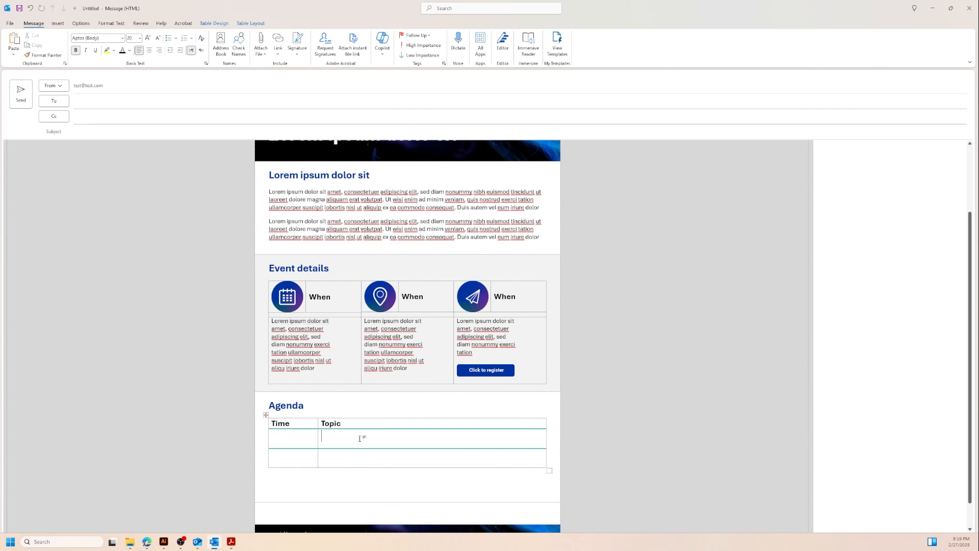
key(ctrl+v)
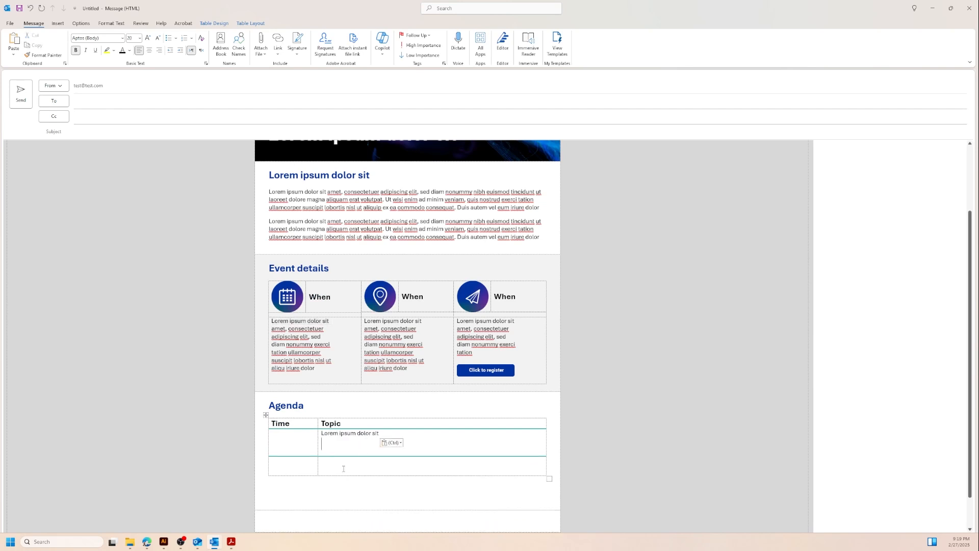
key(BackSpace)
click(345, 464)
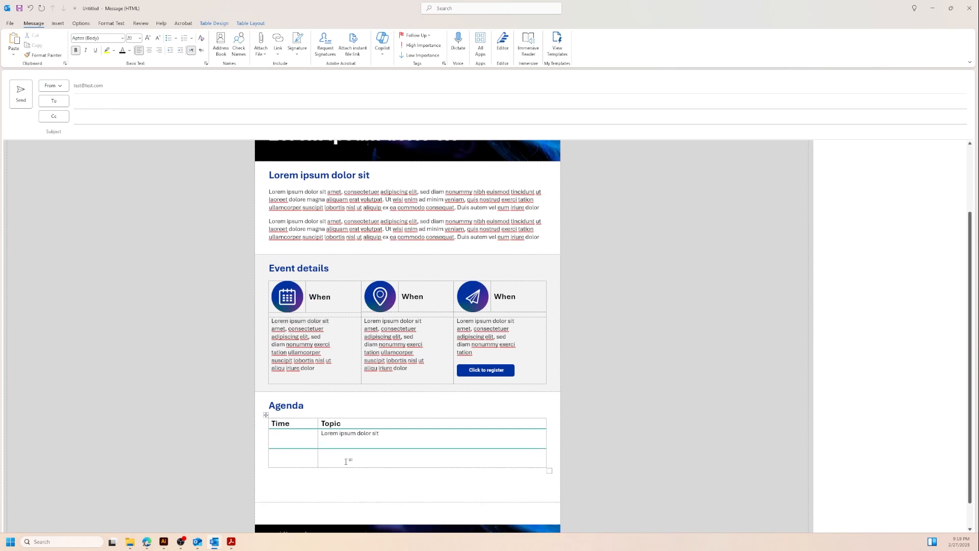
key(ctrl+v)
Enter the times 18:00 and 19:00 in the two empty Time cells of the agenda table
click(294, 443)
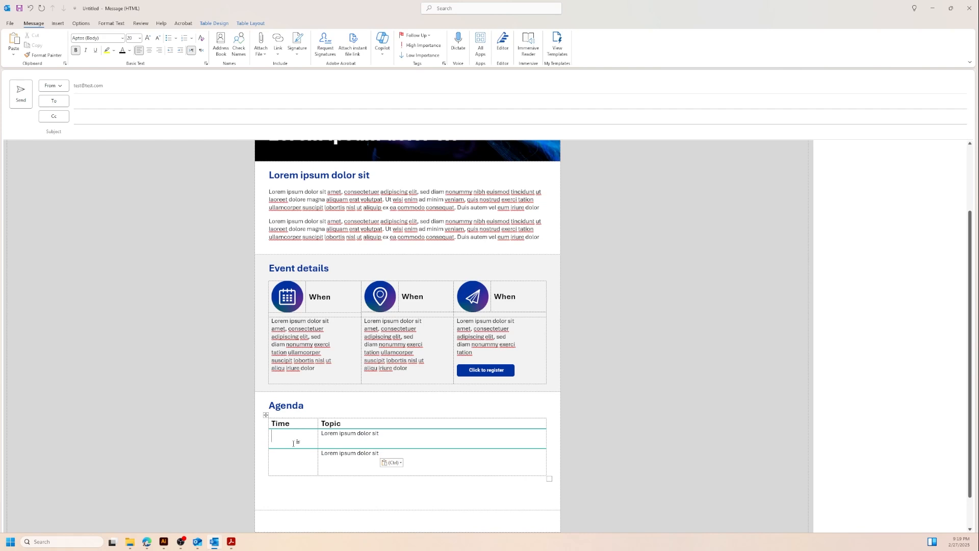
text(18:00)
drag(297, 437, 272, 442)
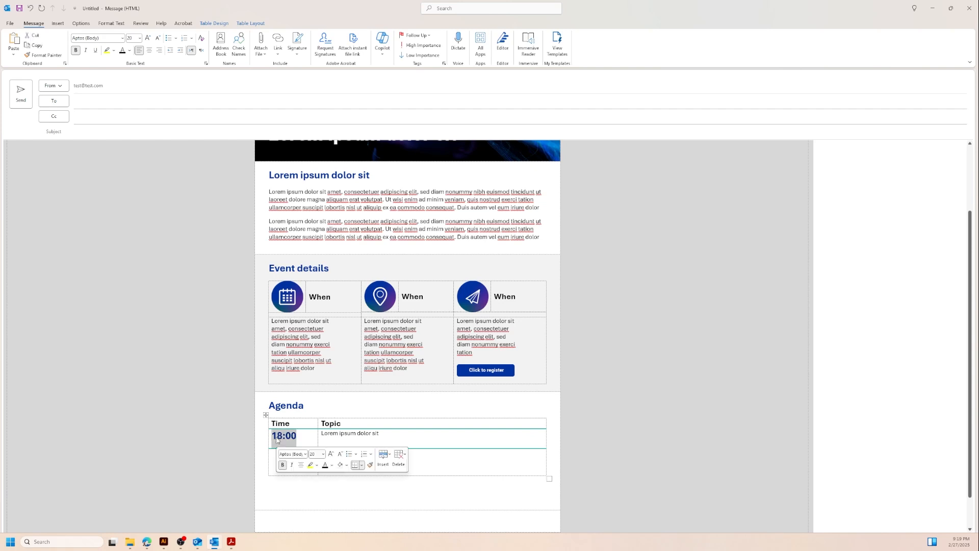
key(ctrl+c)
click(290, 462)
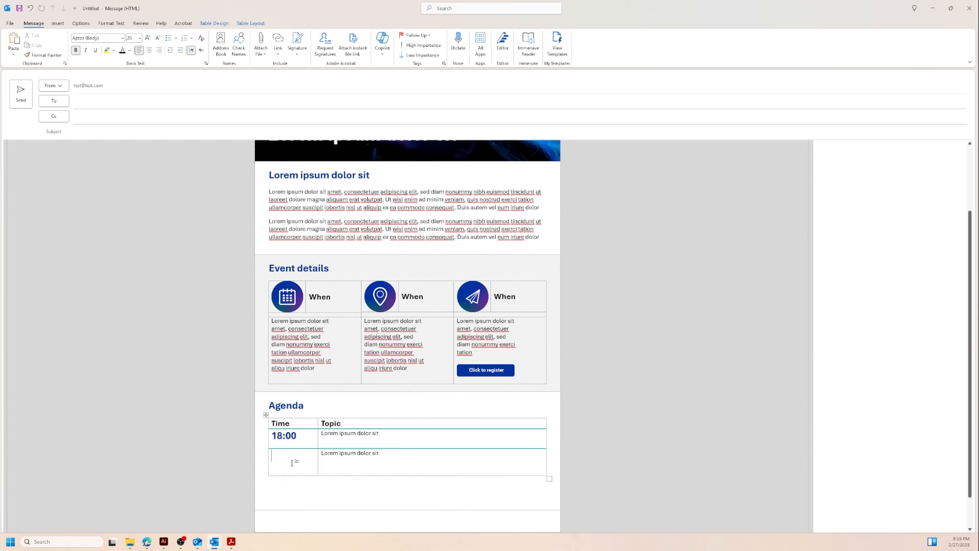
key(ctrl+v)
key(BackSpace)
text(9)
Copy the formatting of the Topic body text onto the 18:00 and 19:00 entries
drag(304, 454, 288, 440)
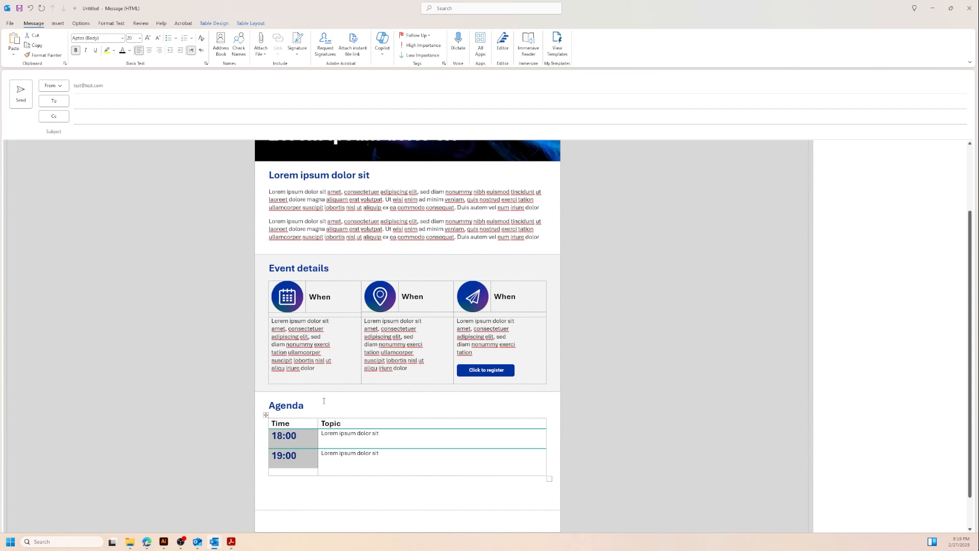
click(331, 437)
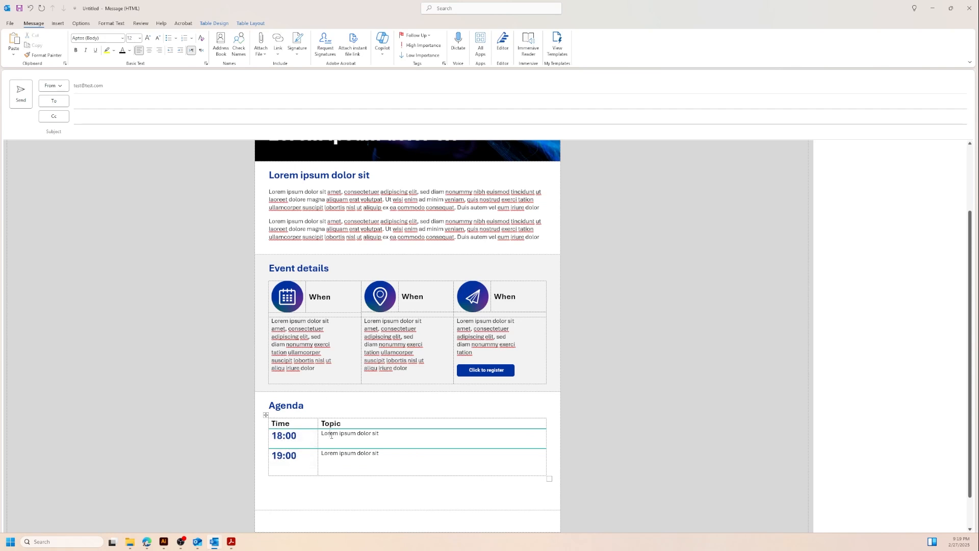
click(44, 54)
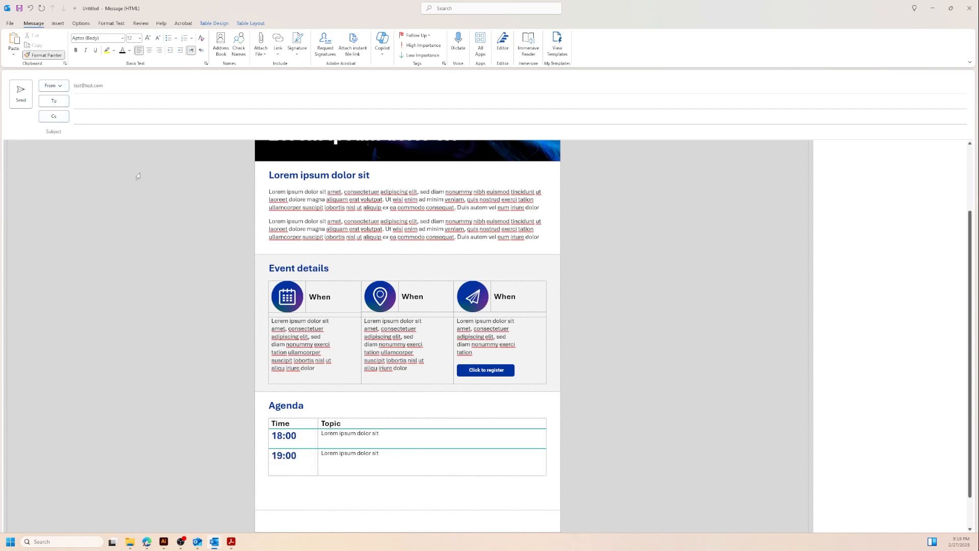
click(295, 435)
click(336, 434)
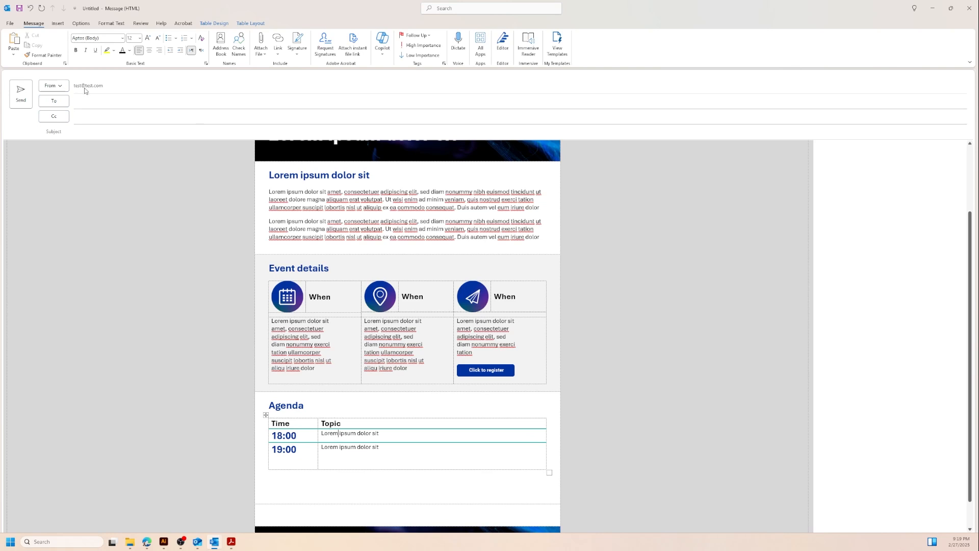
click(43, 55)
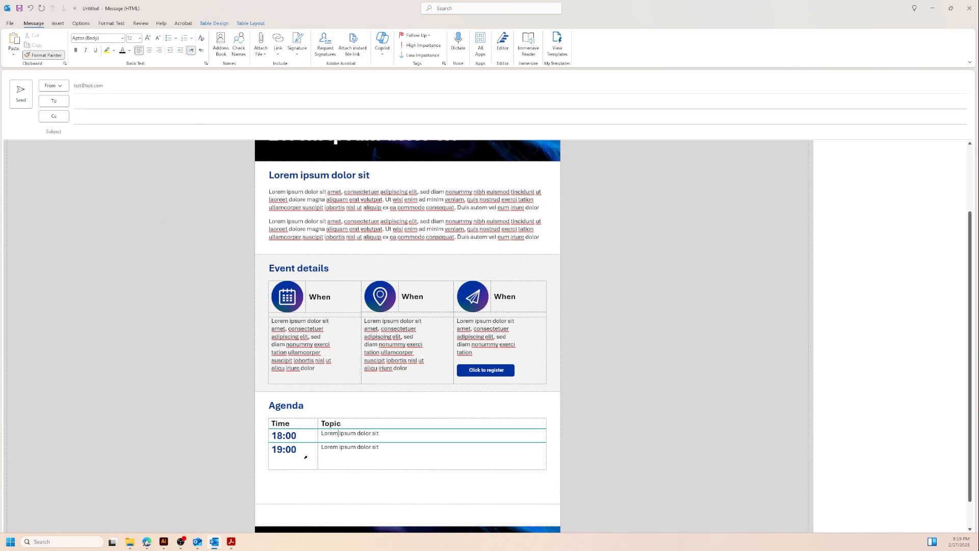
drag(289, 443, 279, 434)
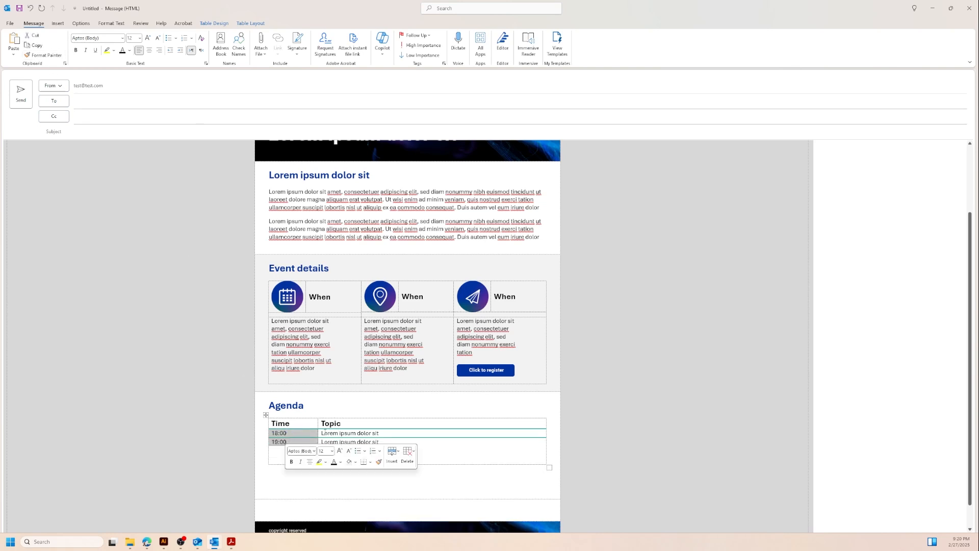
Remove the extra blank line beneath the text in the last Topic cell
click(380, 435)
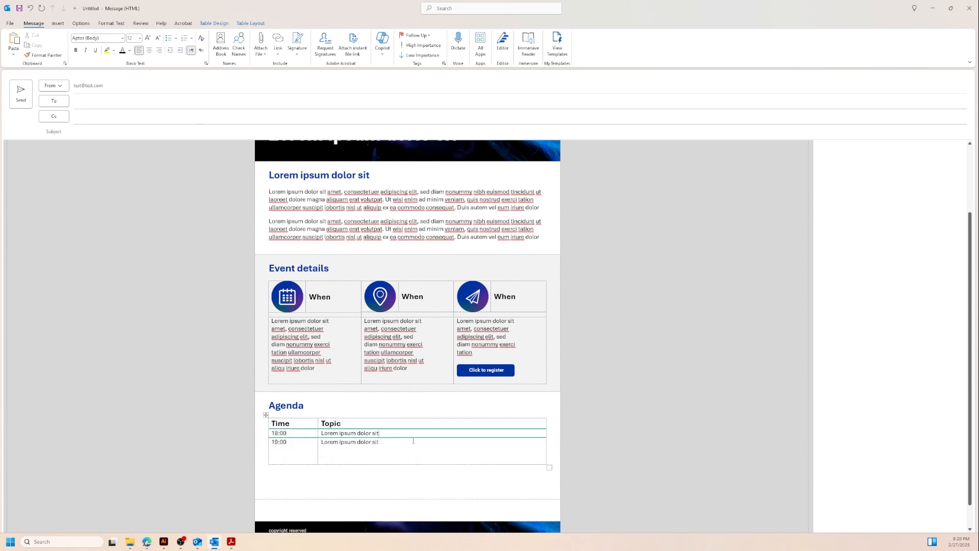
click(390, 463)
key(BackSpace)
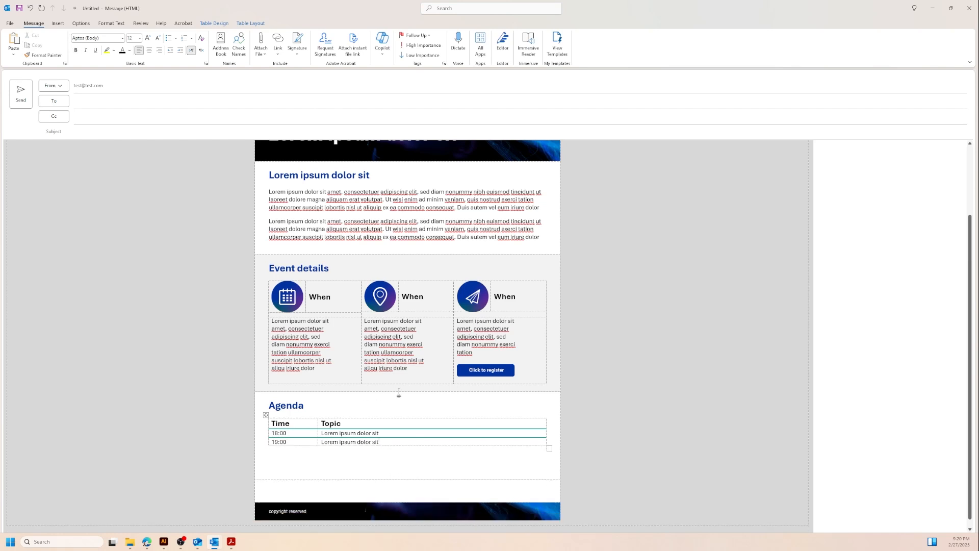
Select the whole agenda table and give its cells margins independent of the table defaults, with a left margin of 0 cm
mouse_move(390, 442)
mouse_down()
mouse_move(322, 442)
mouse_move(274, 433)
mouse_move(280, 424)
mouse_up()
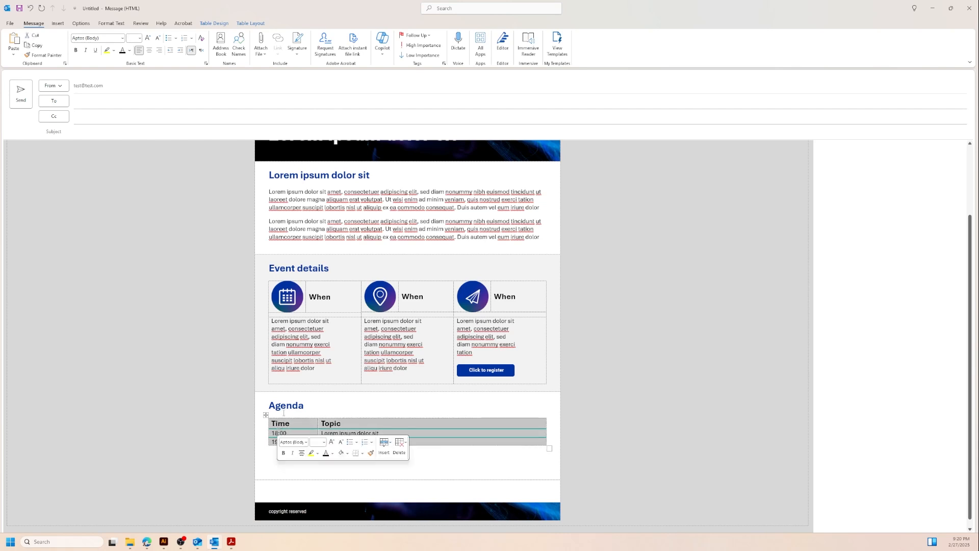
click(250, 23)
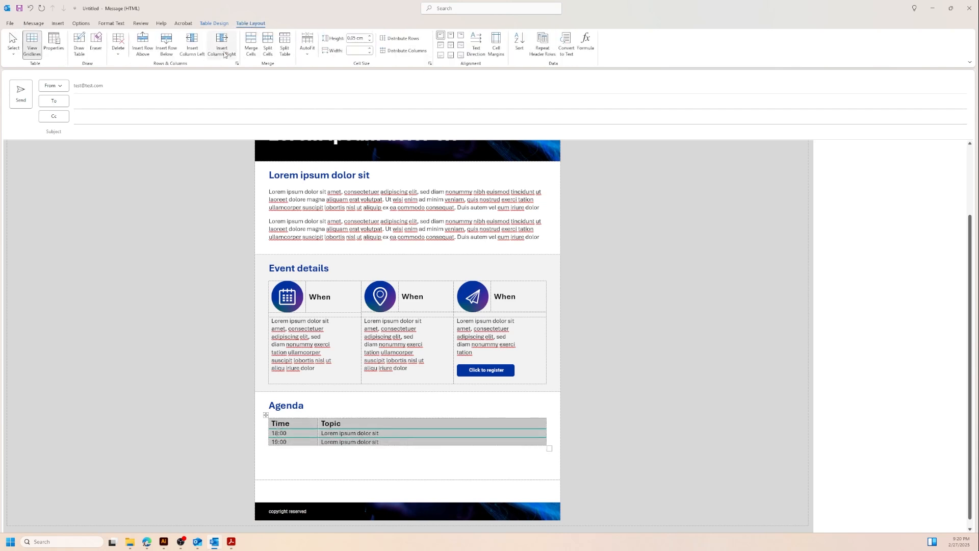
click(53, 43)
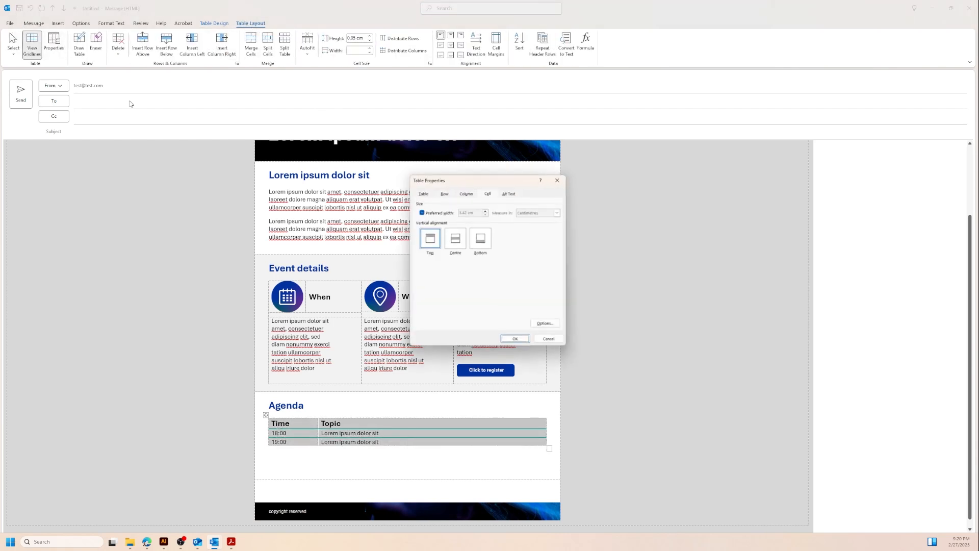
click(546, 324)
key(space)
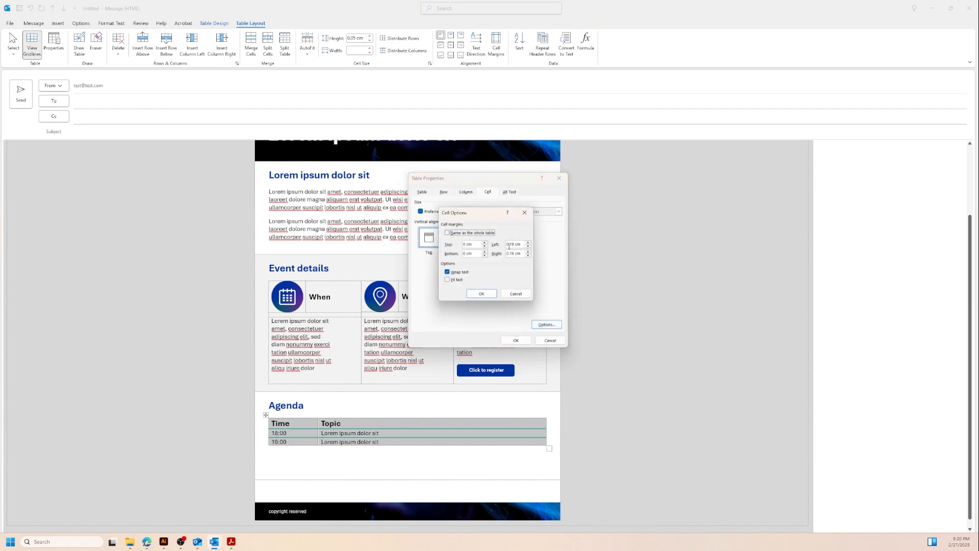
click(529, 246)
click(529, 246)
click(529, 252)
click(529, 251)
Set the top and bottom cell margins of the agenda table to 0.2 cm and apply them
click(485, 252)
click(484, 252)
click(484, 252)
click(485, 251)
click(485, 242)
click(484, 242)
click(484, 243)
click(484, 243)
click(487, 293)
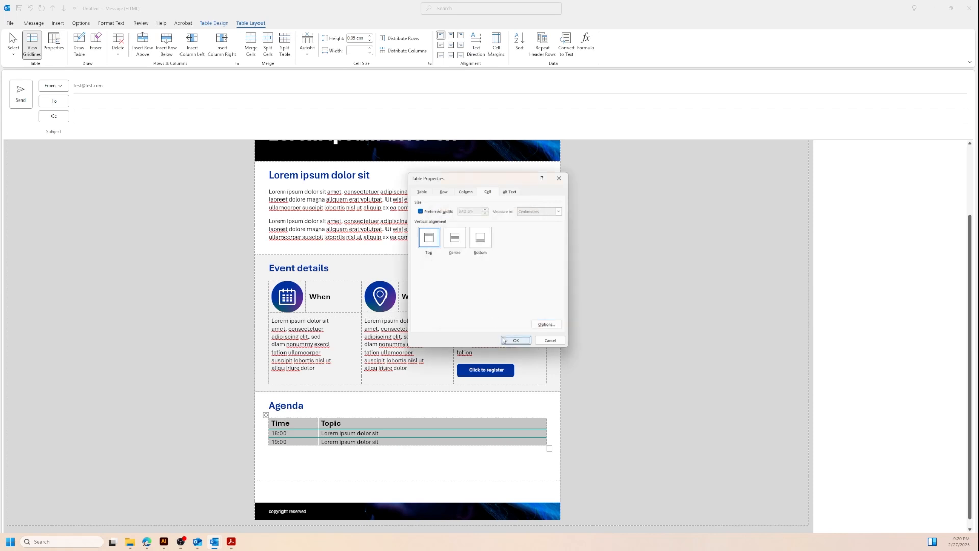
click(503, 340)
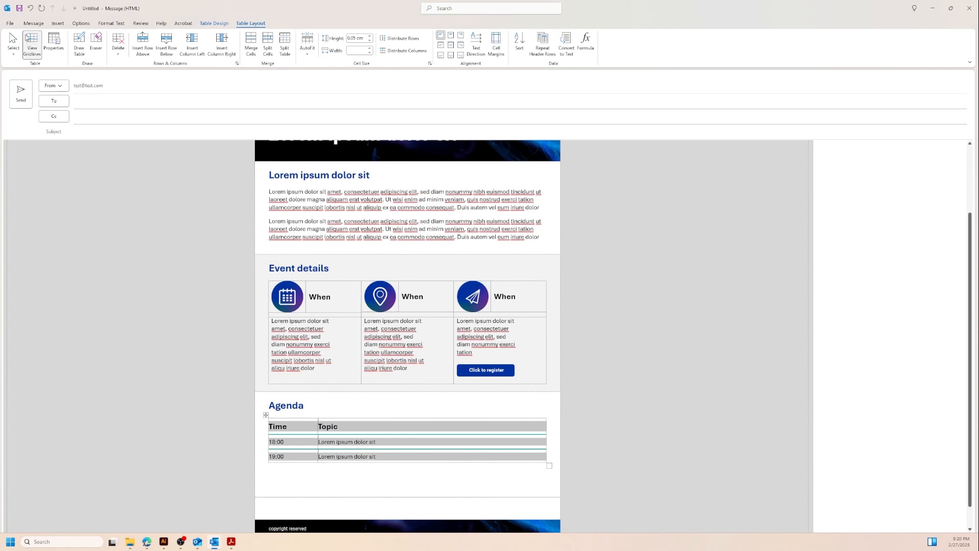
Reduce the top and bottom cell margins of the agenda table to 0.1 cm
click(54, 44)
click(546, 324)
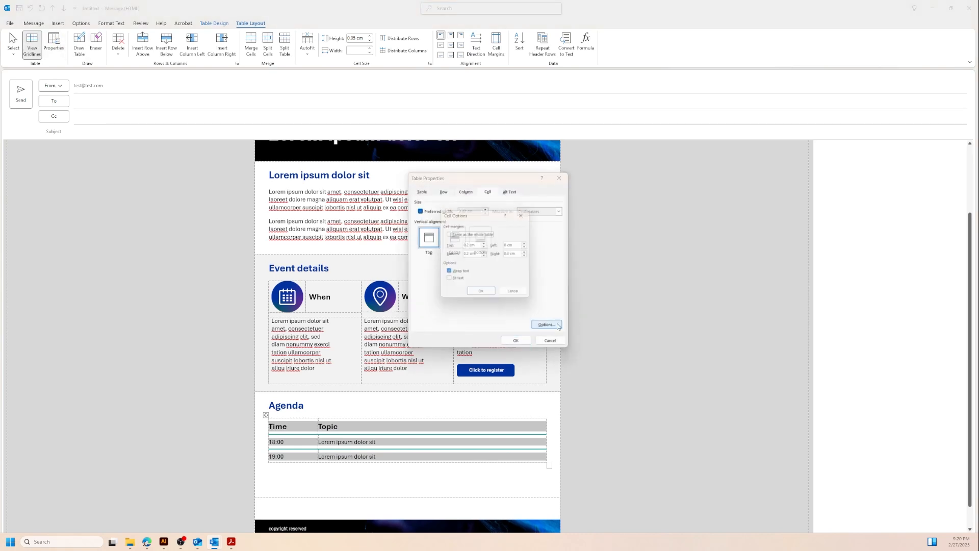
click(484, 246)
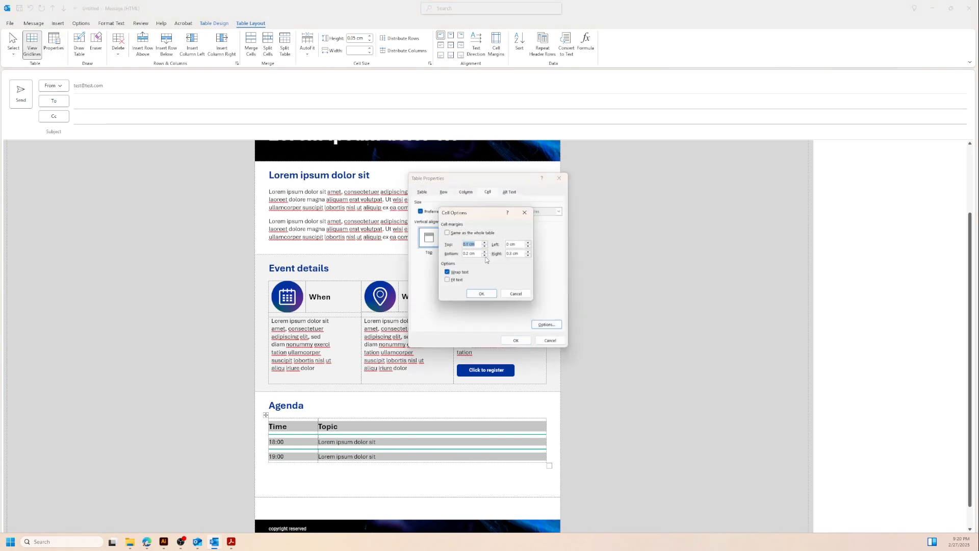
click(482, 294)
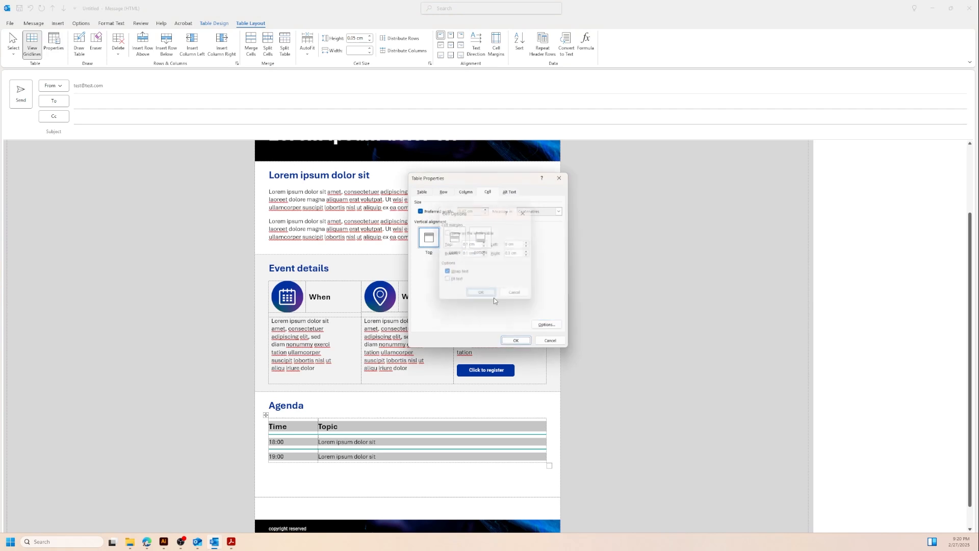
click(522, 340)
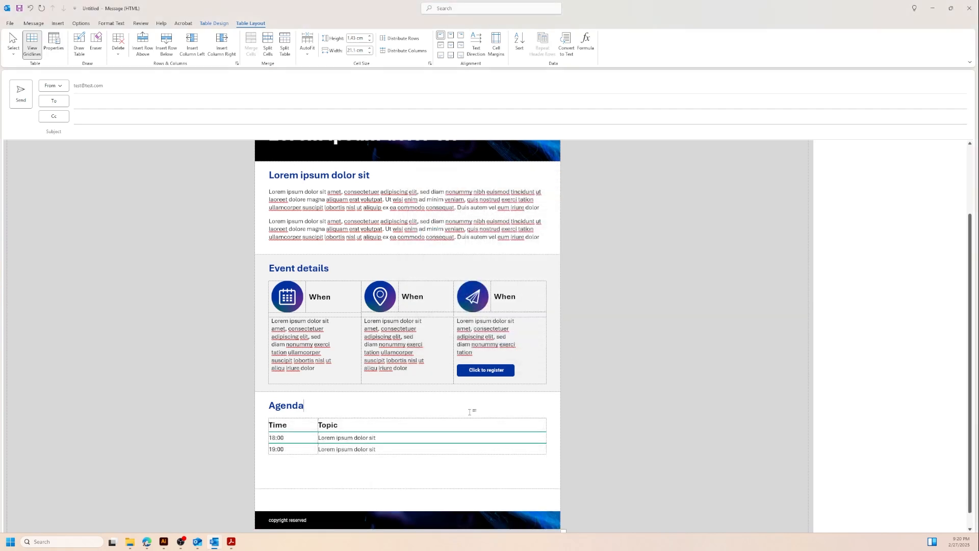
Delete the blank lines below the agenda table
scroll(454, 419, down, 1)
click(344, 451)
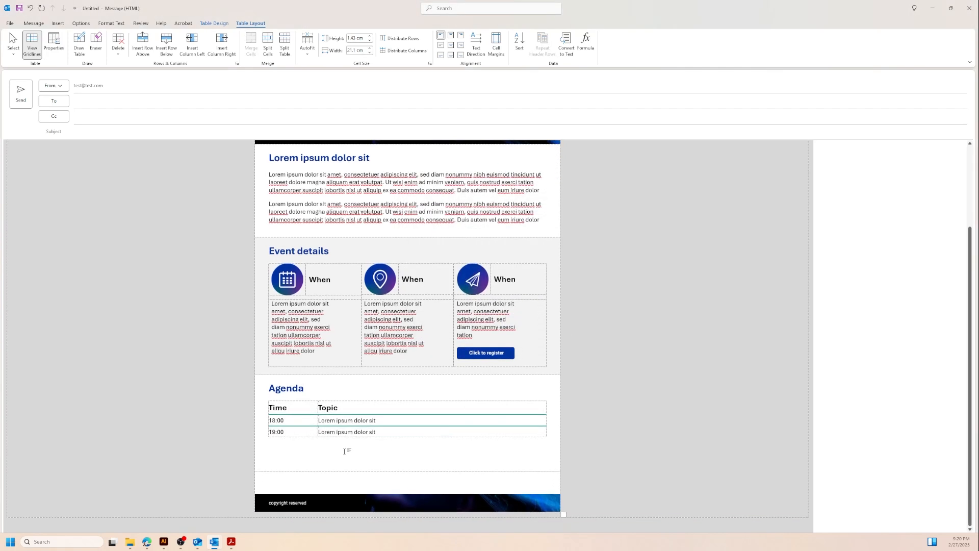
click(389, 458)
key(BackSpace)
key(BackSpace)
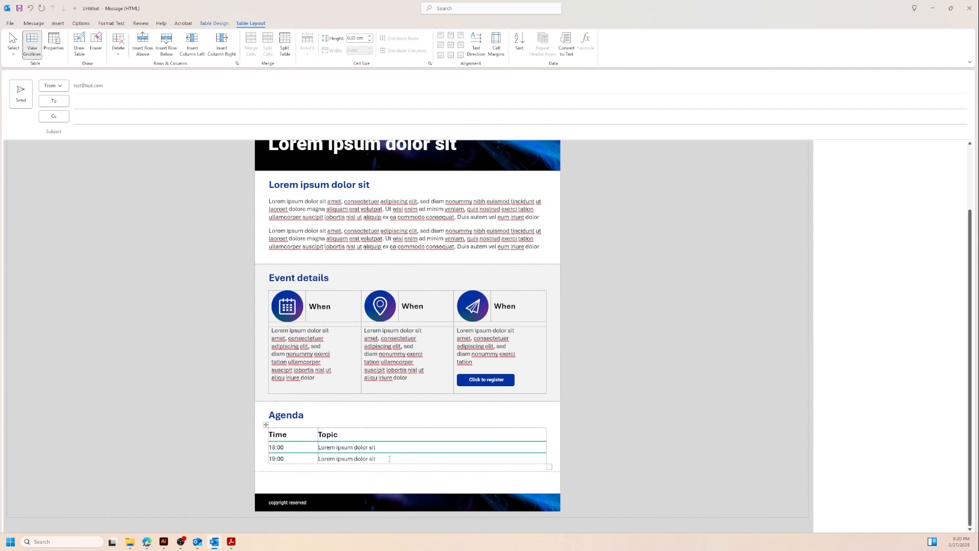
Shade the empty row between the agenda section and the footer light grey
click(295, 477)
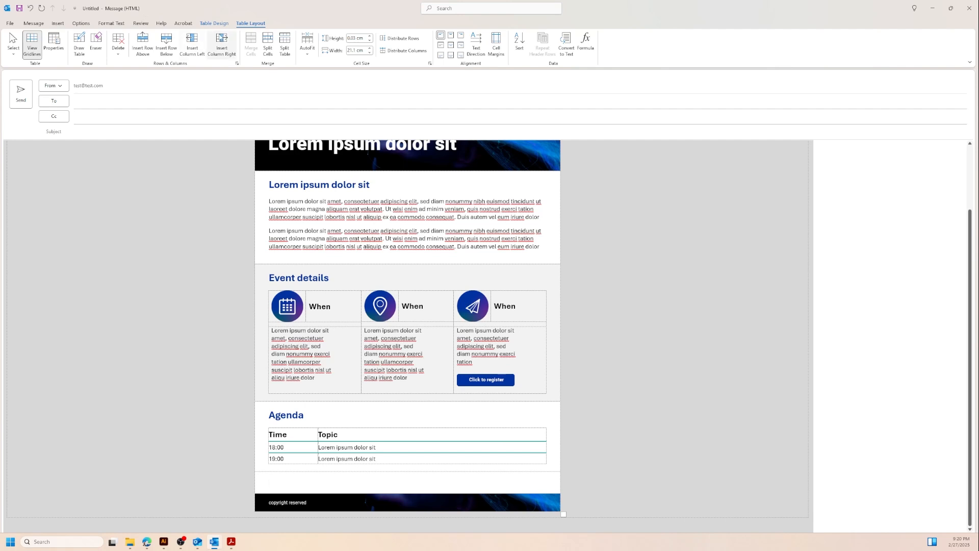
click(216, 23)
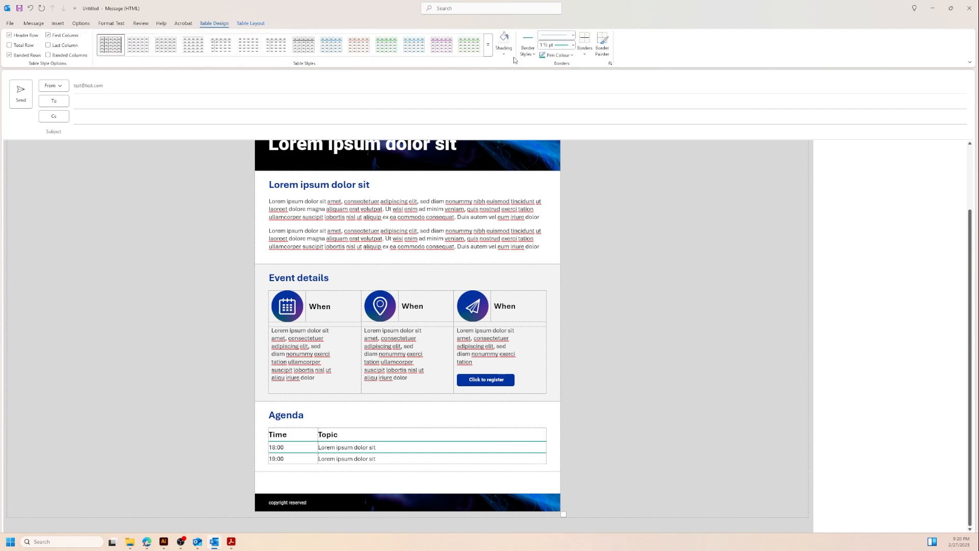
click(505, 38)
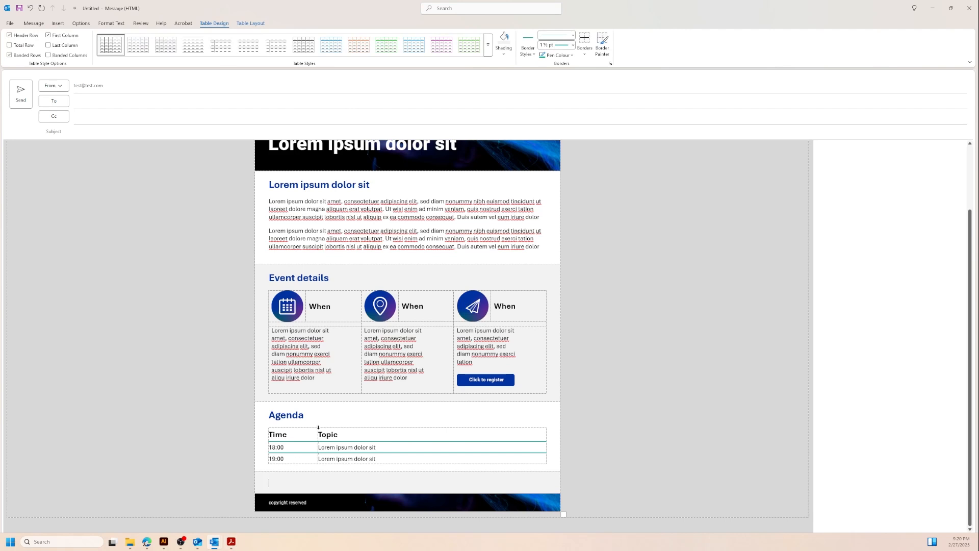
Rename the second and third column headings under Event details to Where and Register
click(327, 308)
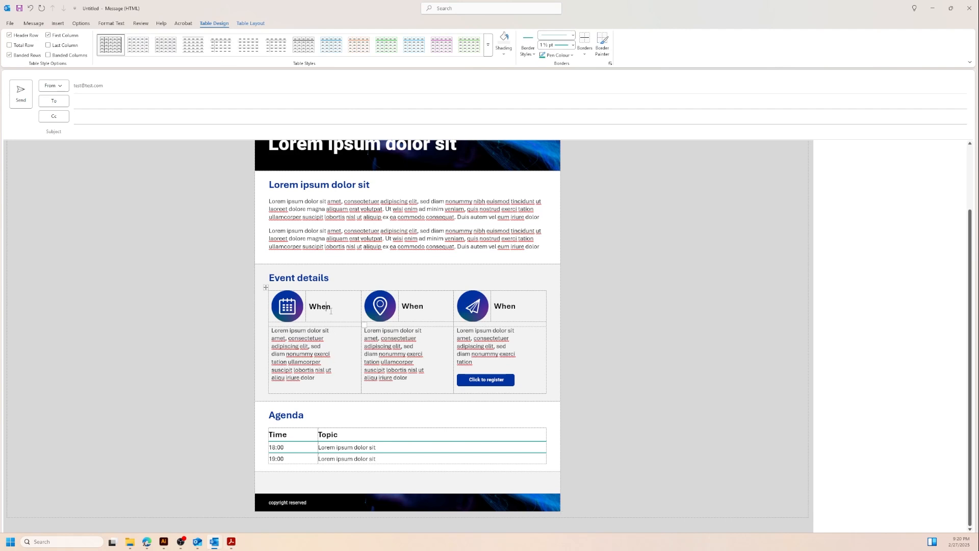
click(267, 288)
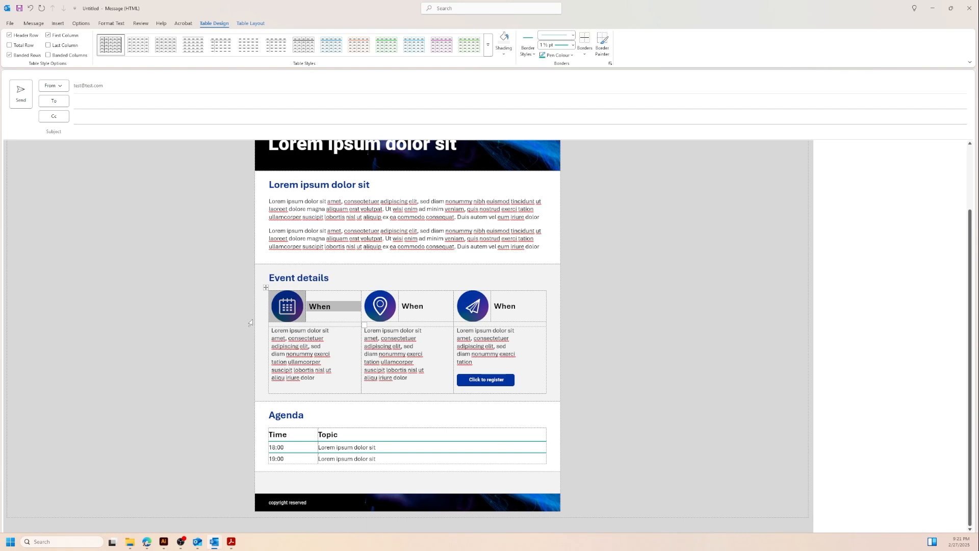
drag(396, 306, 419, 306)
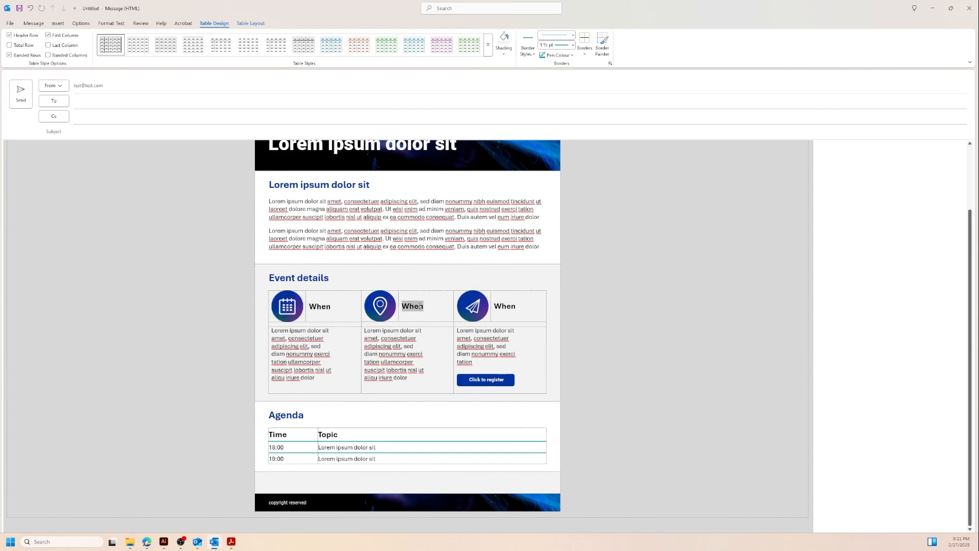
click(425, 307)
key(BackSpace)
key(BackSpace)
text(re)
key(BackSpace)
key(BackSpace)
text(ere)
drag(520, 304, 487, 304)
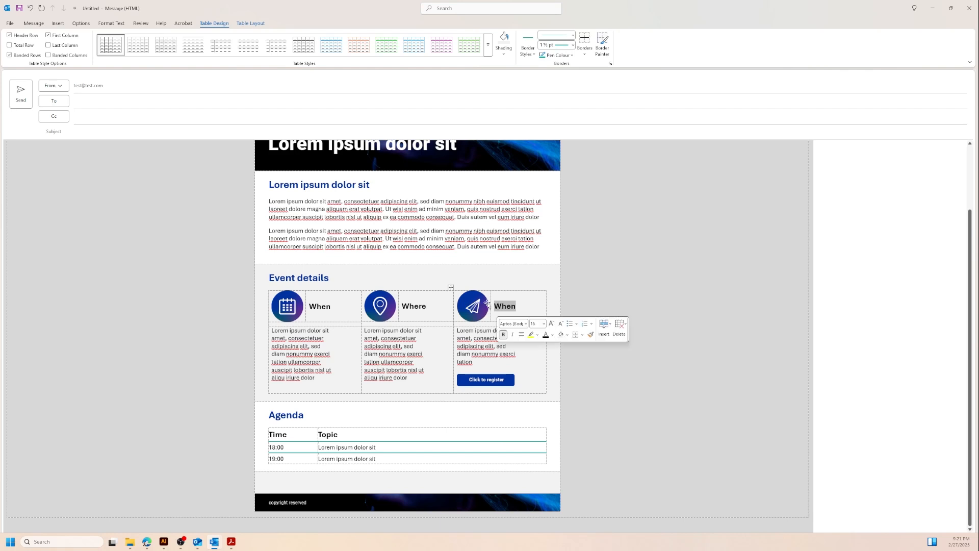
text(Register)
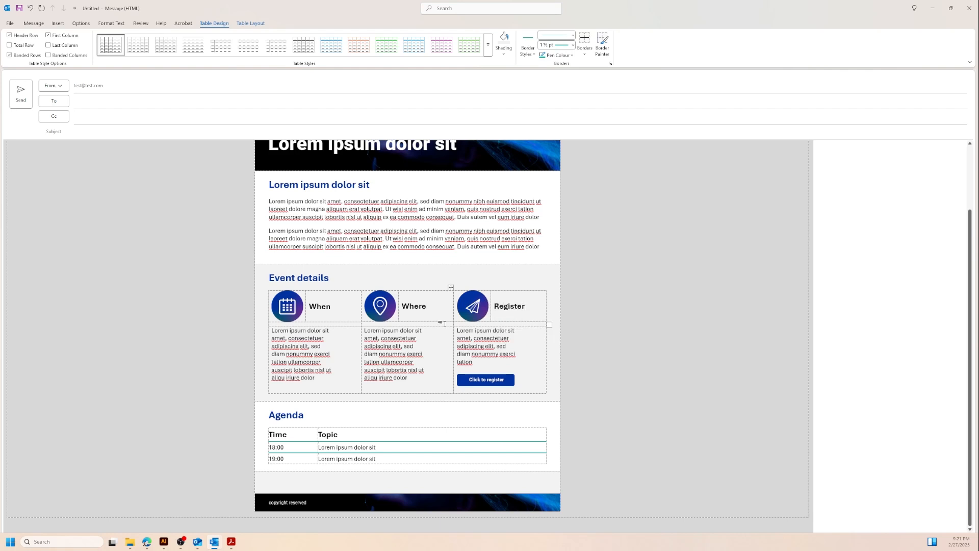
Enter the heading Contact in the grey row above the footer and paste a copy of the When icon table beneath it
click(265, 287)
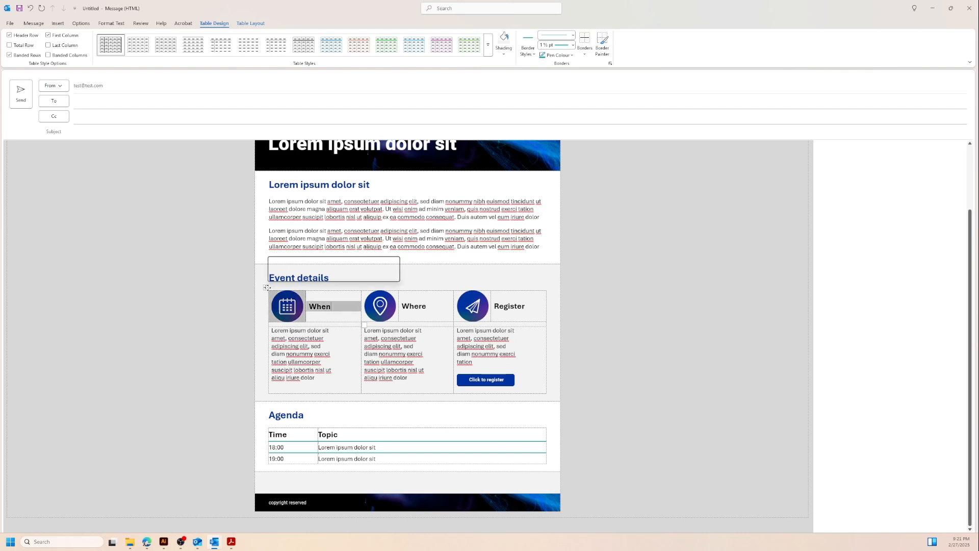
click(328, 484)
text(Co)
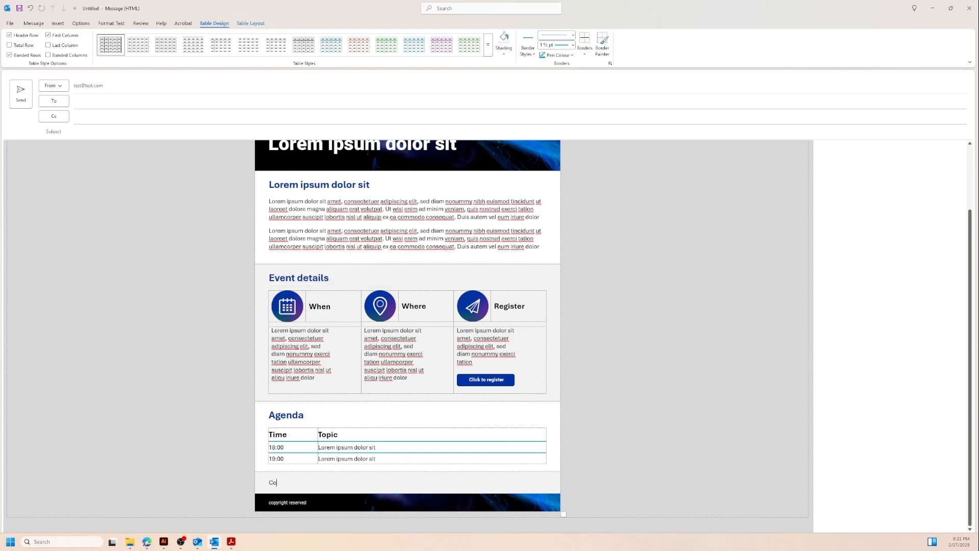
text(ntatc)
key(BackSpace)
key(BackSpace)
key(Return)
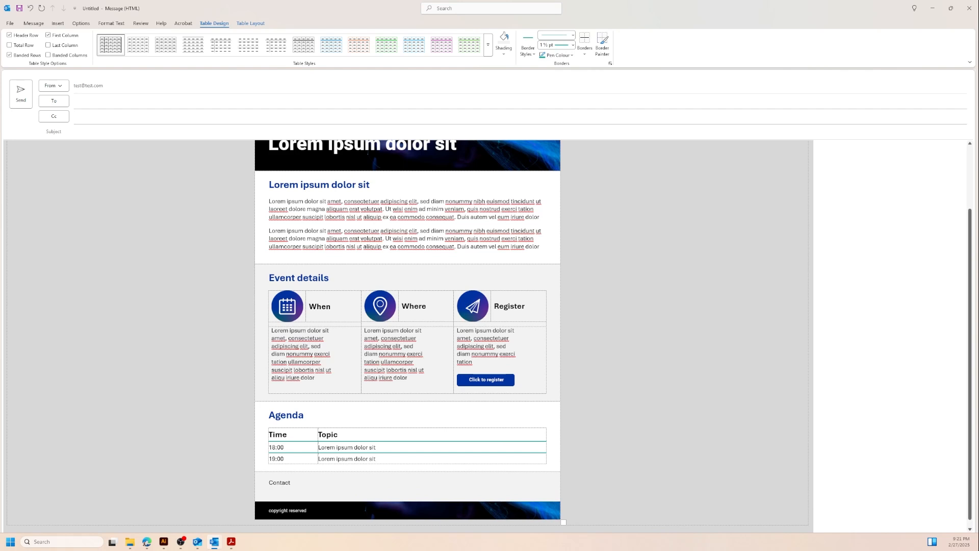
key(Return)
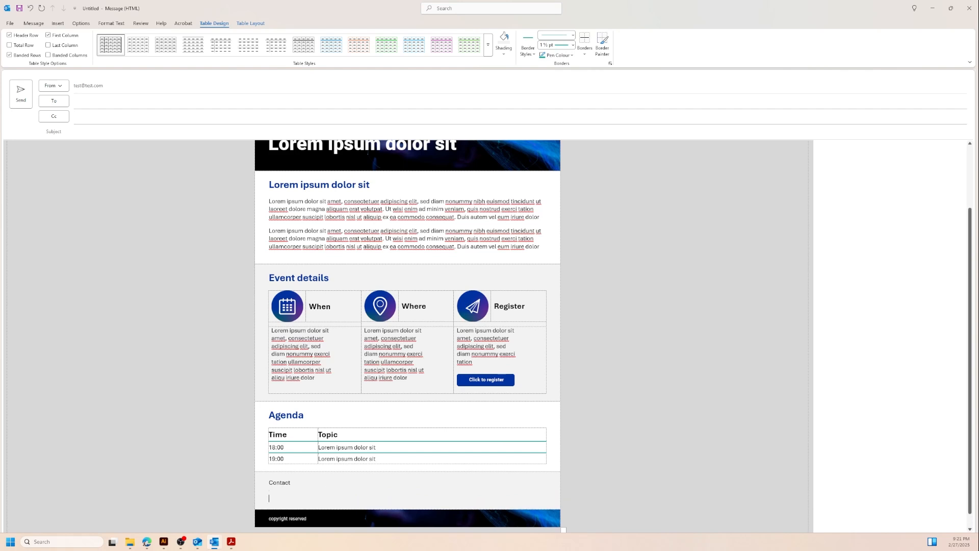
key(BackSpace)
key(ctrl+v)
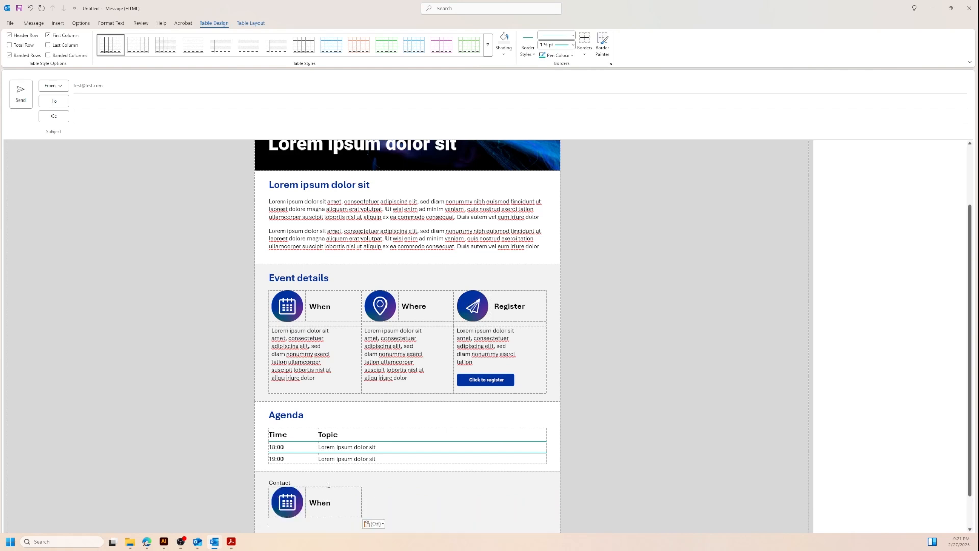
Copy the formatting of the Agenda heading onto the Contact heading
click(297, 418)
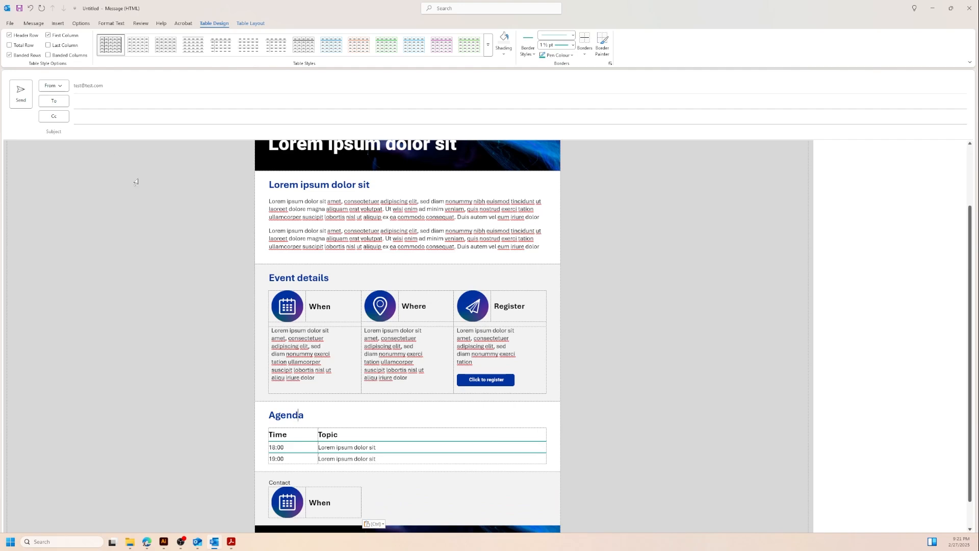
click(14, 23)
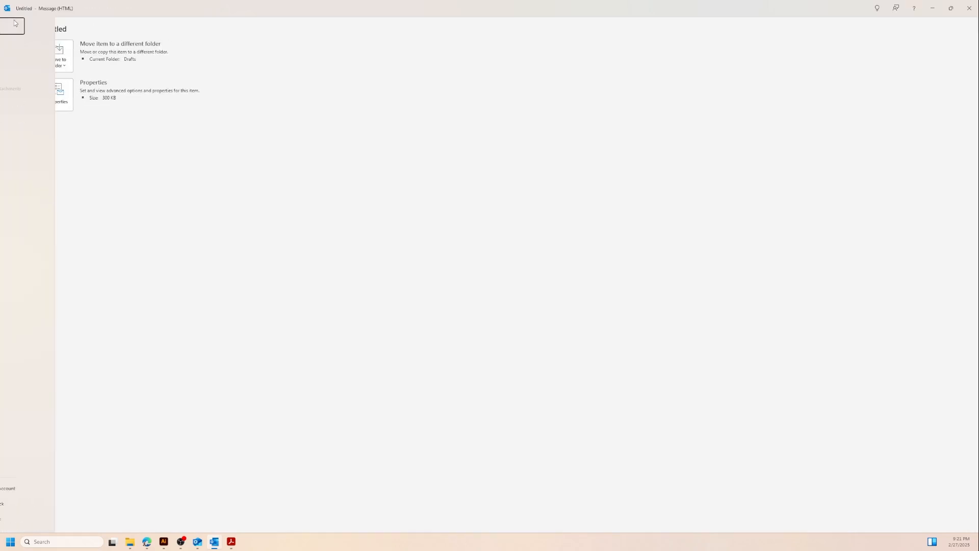
click(14, 23)
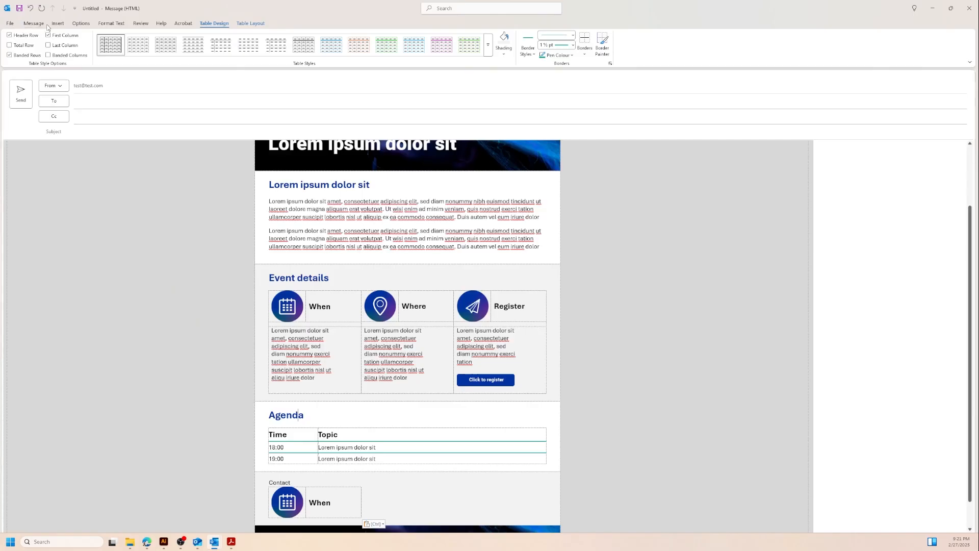
click(42, 25)
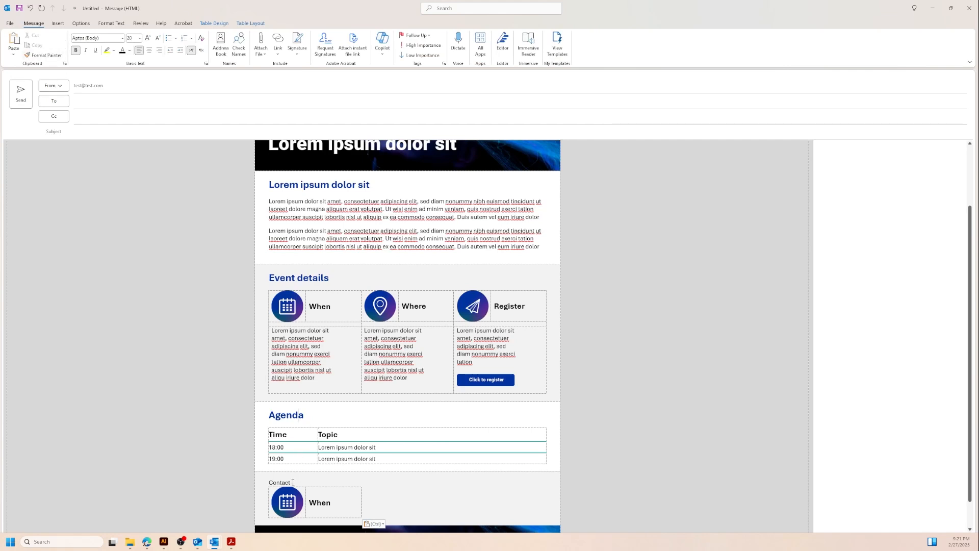
click(44, 54)
drag(291, 485, 268, 483)
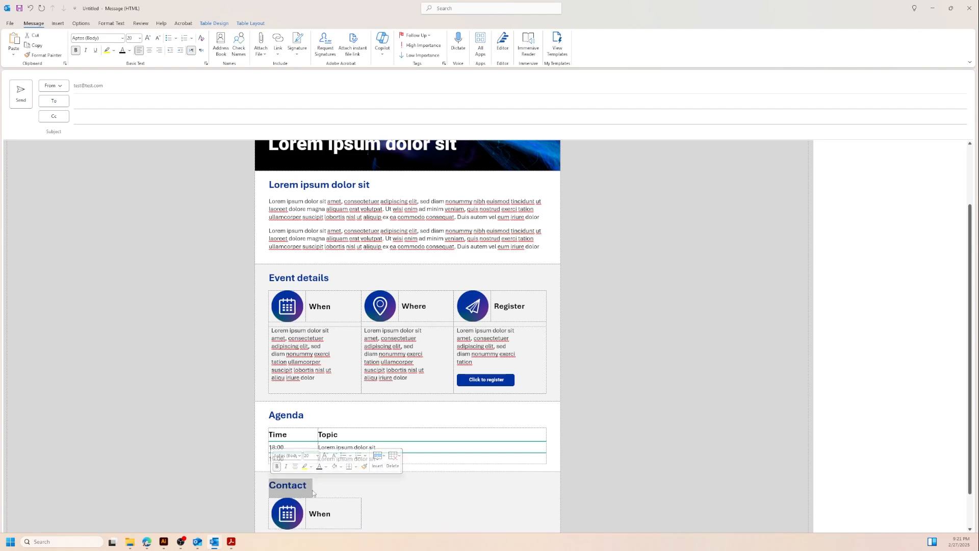
Copy the first three lines of the When description under the Contact table's When heading and widen that text column
scroll(403, 480, down, 2)
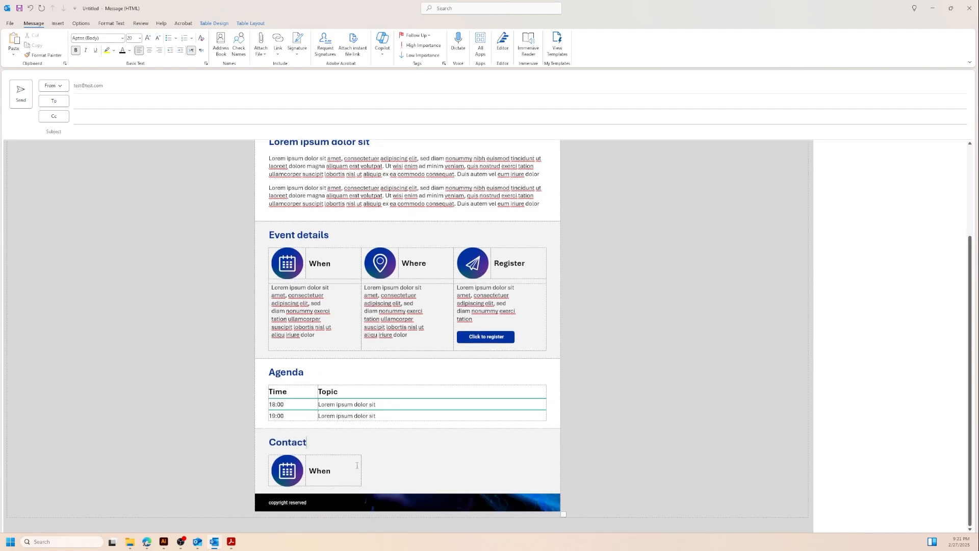
drag(321, 305, 272, 287)
key(ctrl+c)
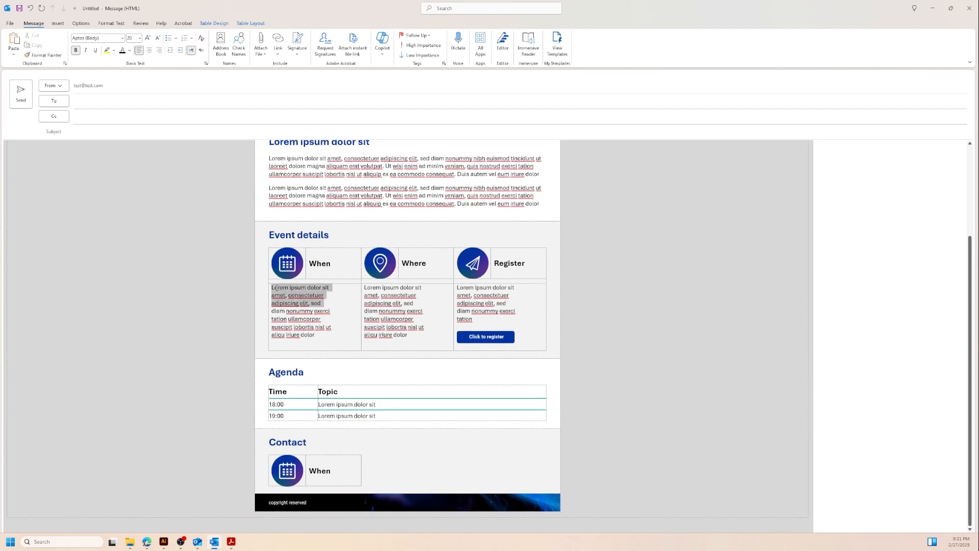
click(341, 476)
key(Return)
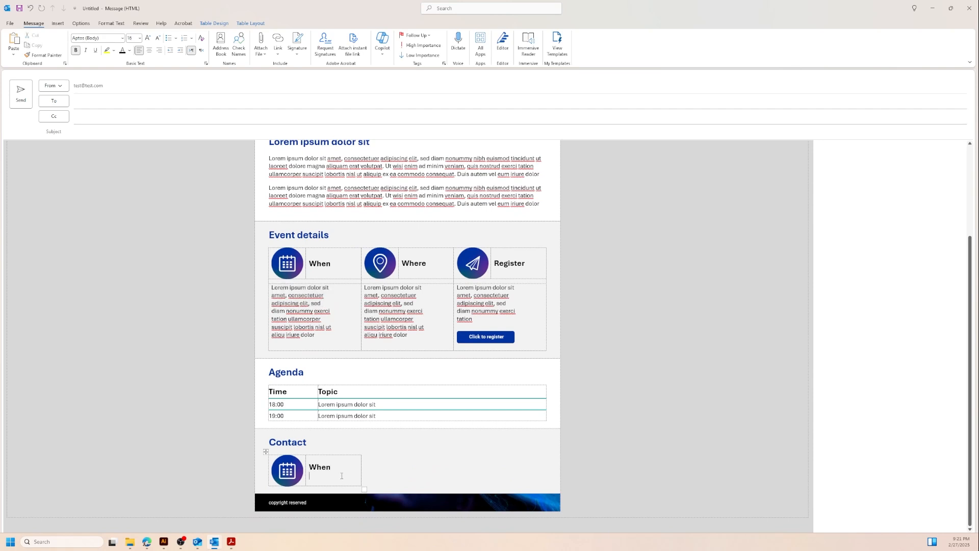
key(ctrl+v)
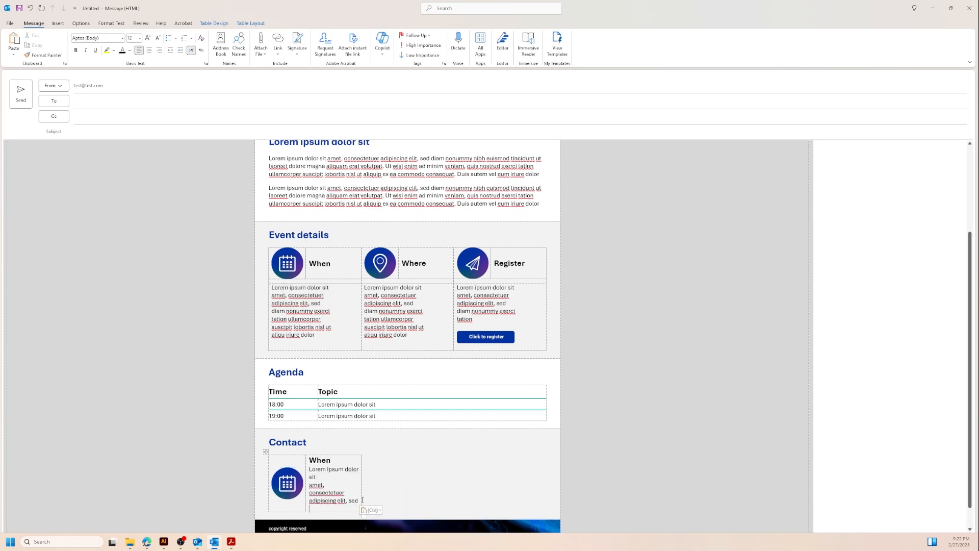
drag(361, 498, 423, 497)
Replace the calendar icon in the Contact table with the picture Asset 6.png
right_click(289, 484)
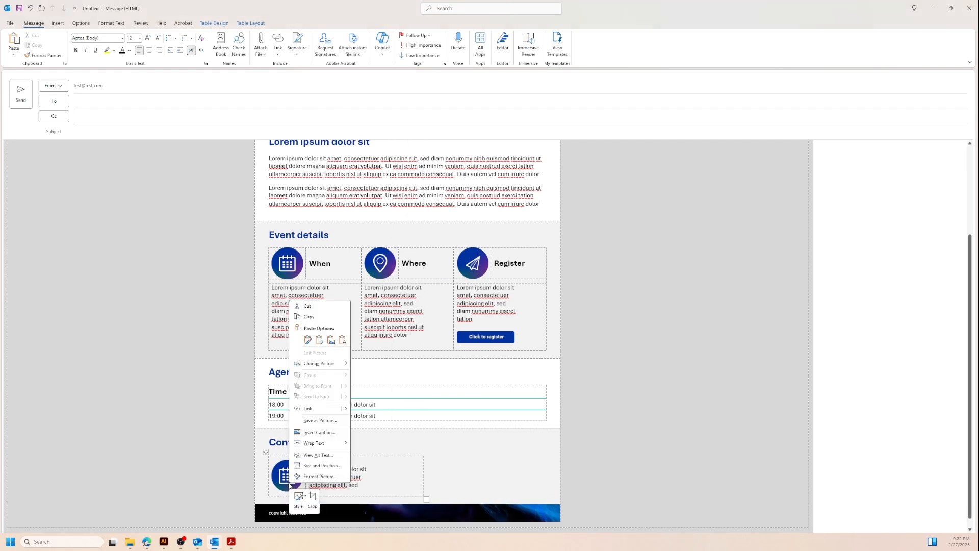
click(354, 365)
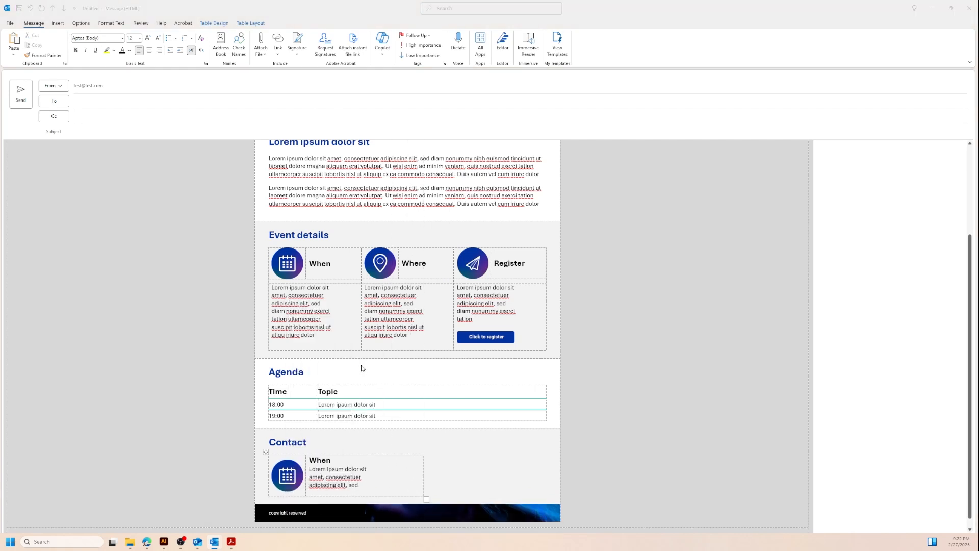
click(300, 86)
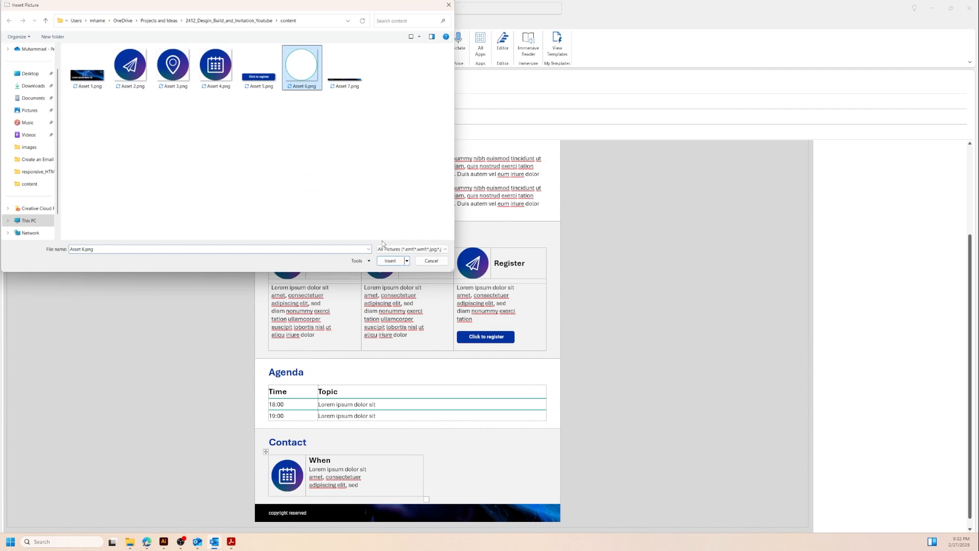
click(399, 264)
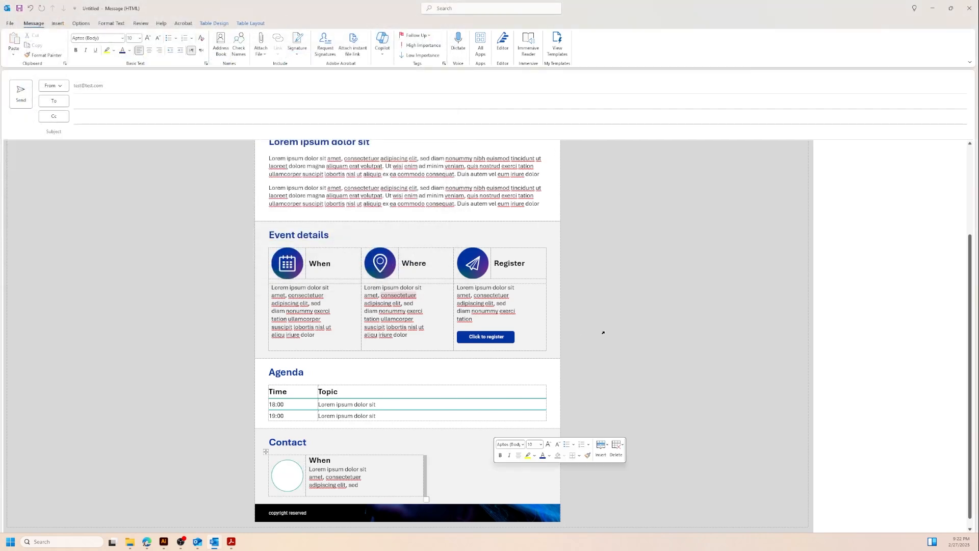
Review the whole email layout from the header banner down to the contact section and footer
scroll(651, 368, up, 3)
scroll(549, 380, down, 3)
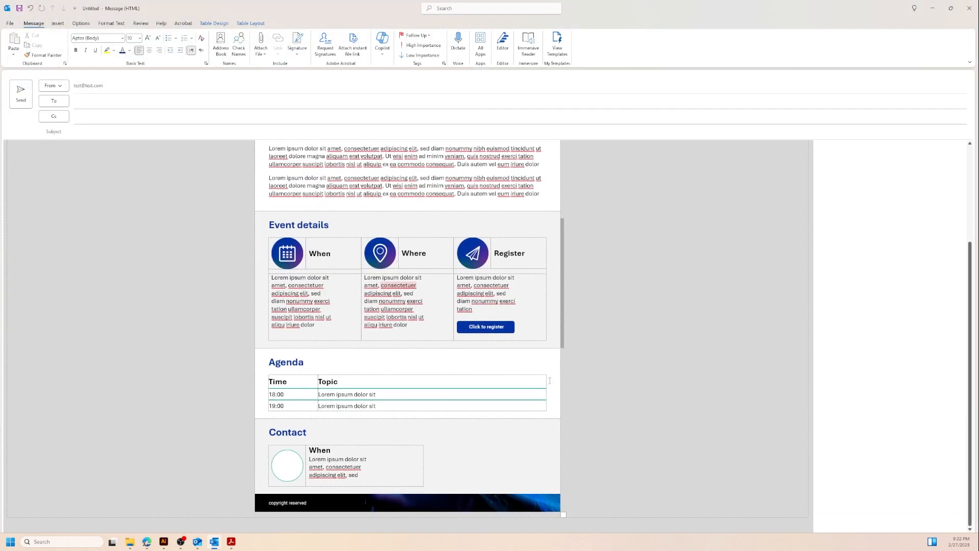
scroll(608, 376, up, 3)
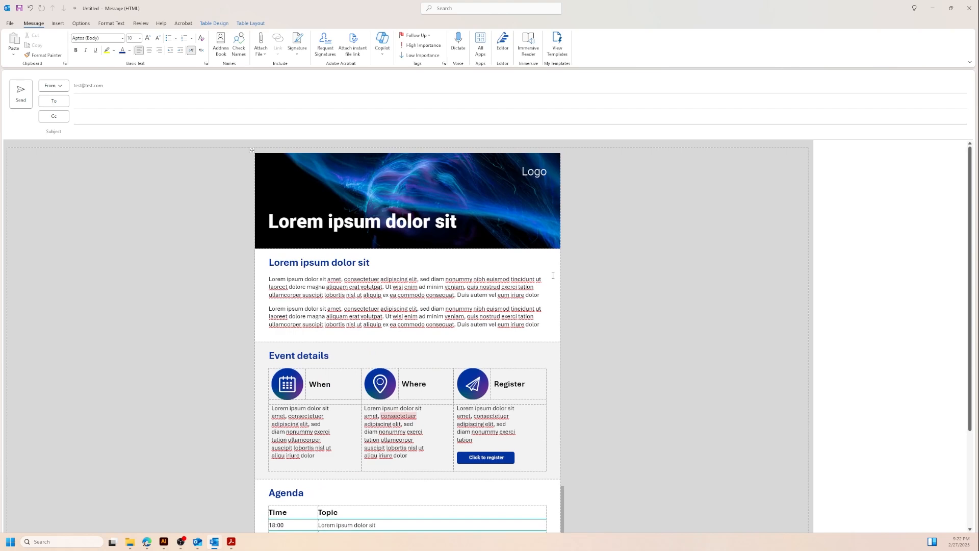
scroll(553, 276, down, 3)
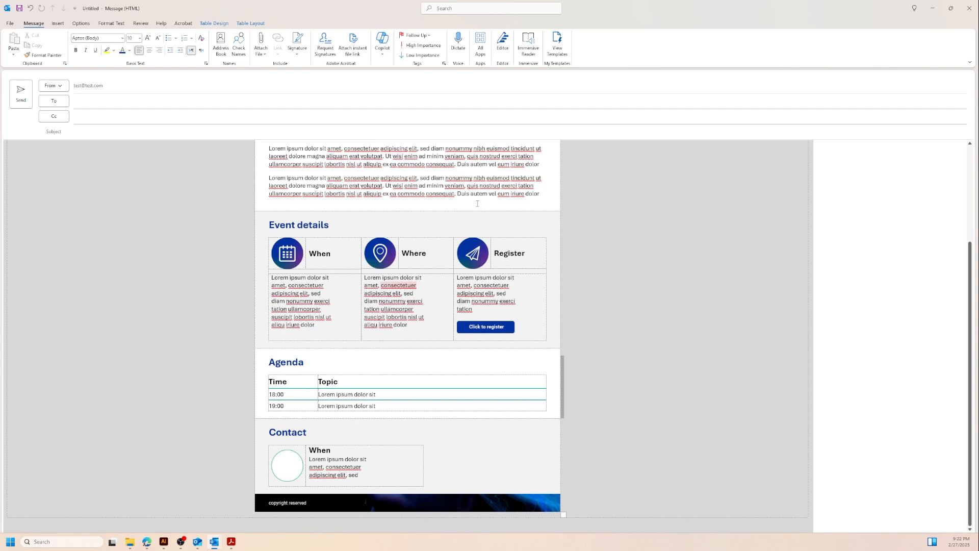
scroll(477, 205, up, 2)
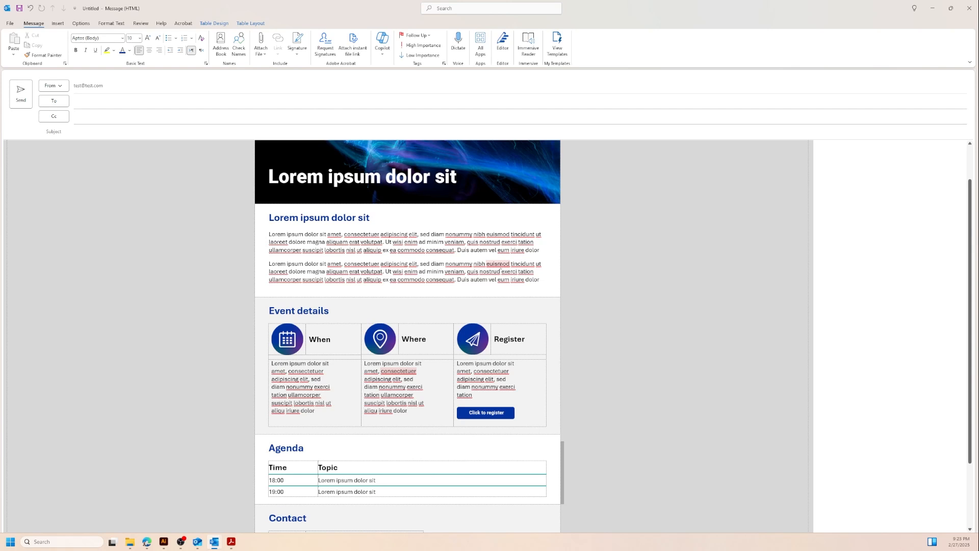
scroll(491, 260, down, 3)
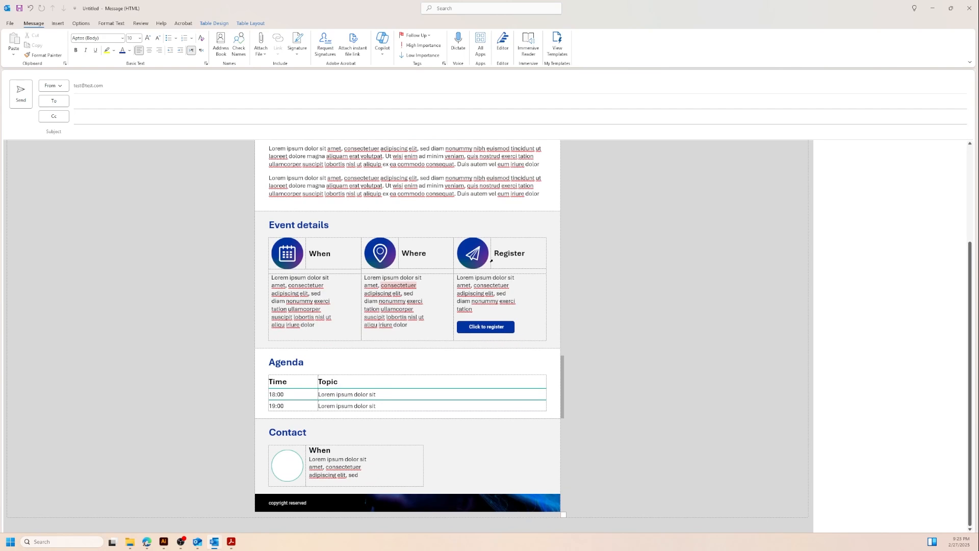